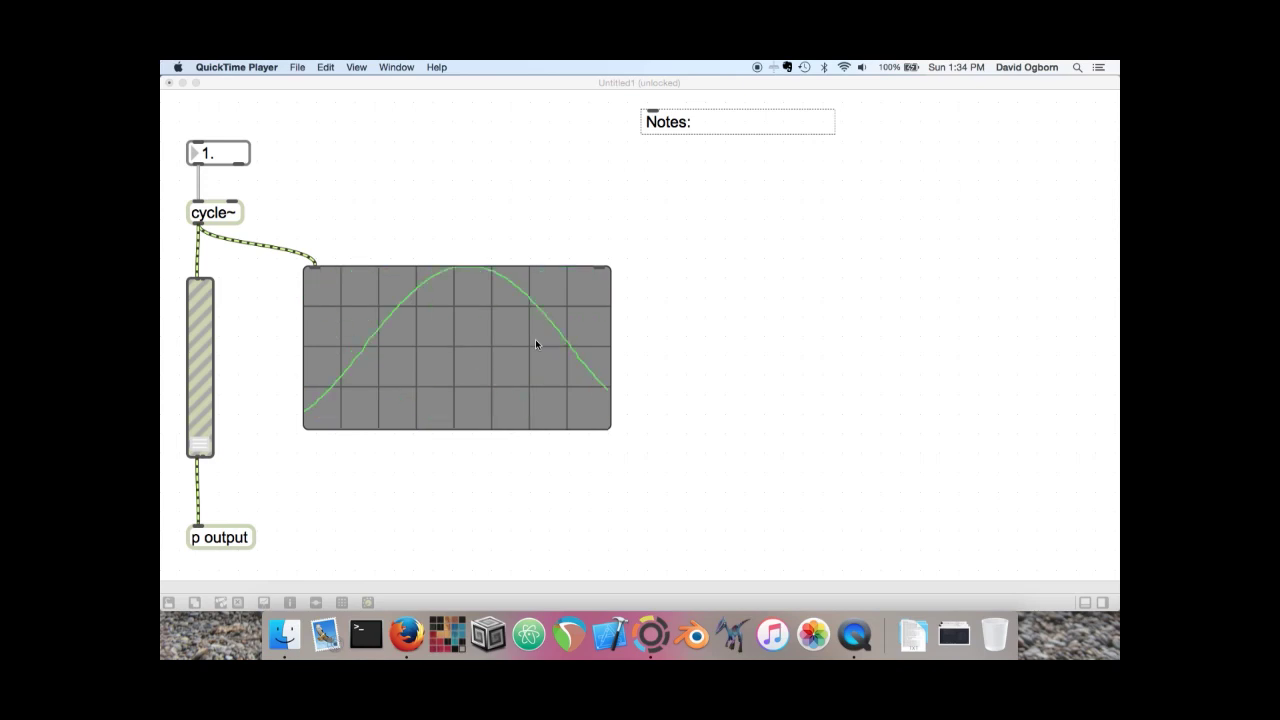
Lock the patch and raise the gain~ slider to about three quarters of its height
{"action": "left_click", "coordinate": [528, 160]}
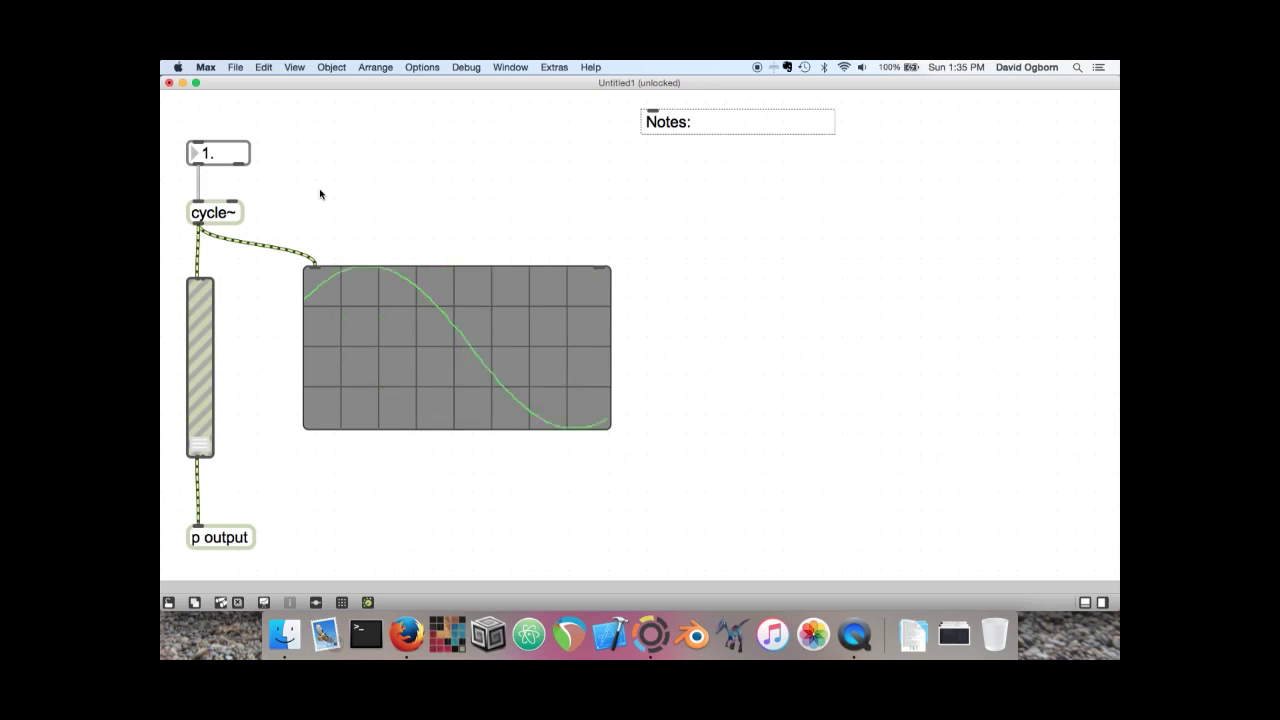
{"action": "key", "text": "super+e"}
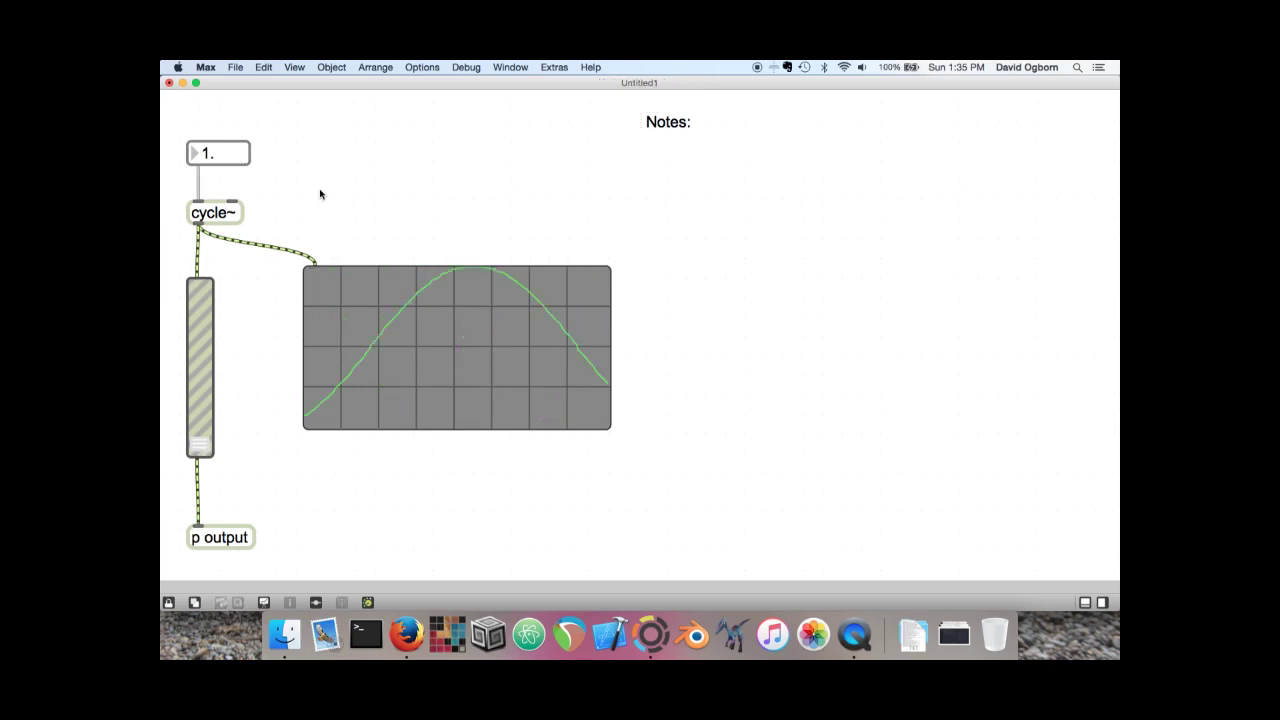
{"action": "left_click", "coordinate": [200, 441]}
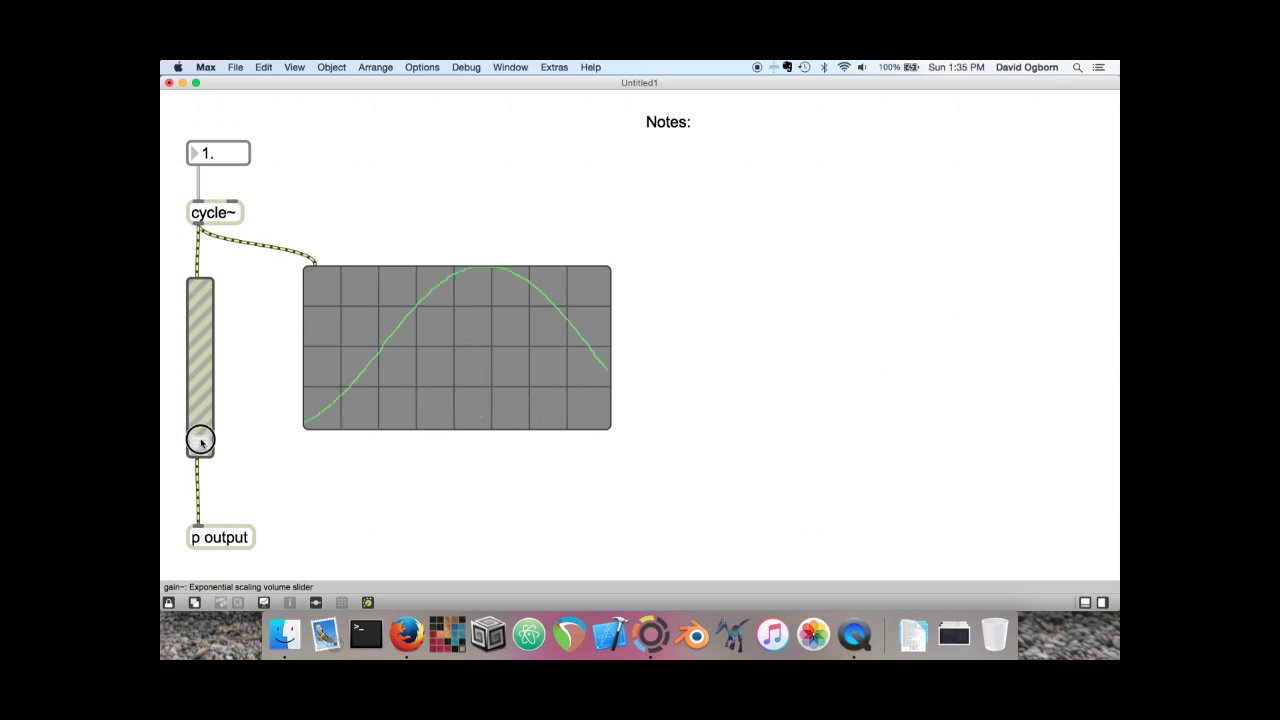
{"action": "left_click_drag", "start_coordinate": [200, 441], "coordinate": [200, 325]}
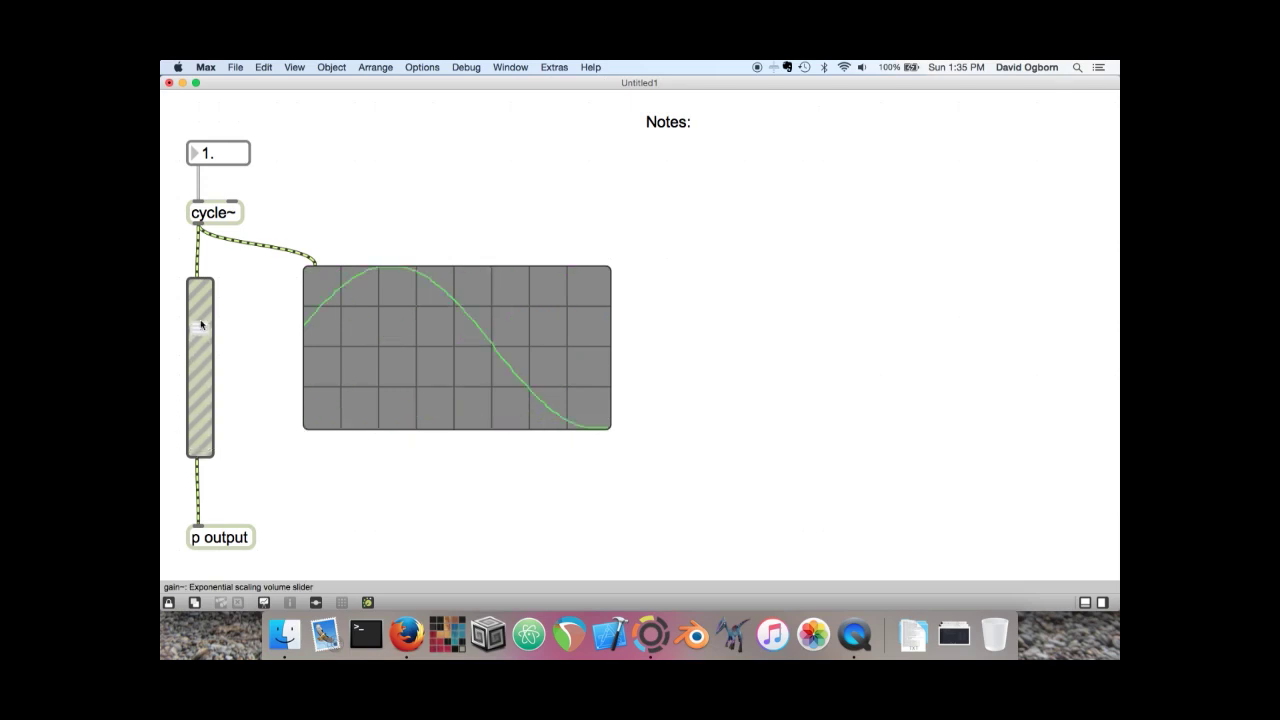
Step the cycle~ oscillator's frequency through 5, 10 and 20 in the number box
{"action": "left_click", "coordinate": [220, 155]}
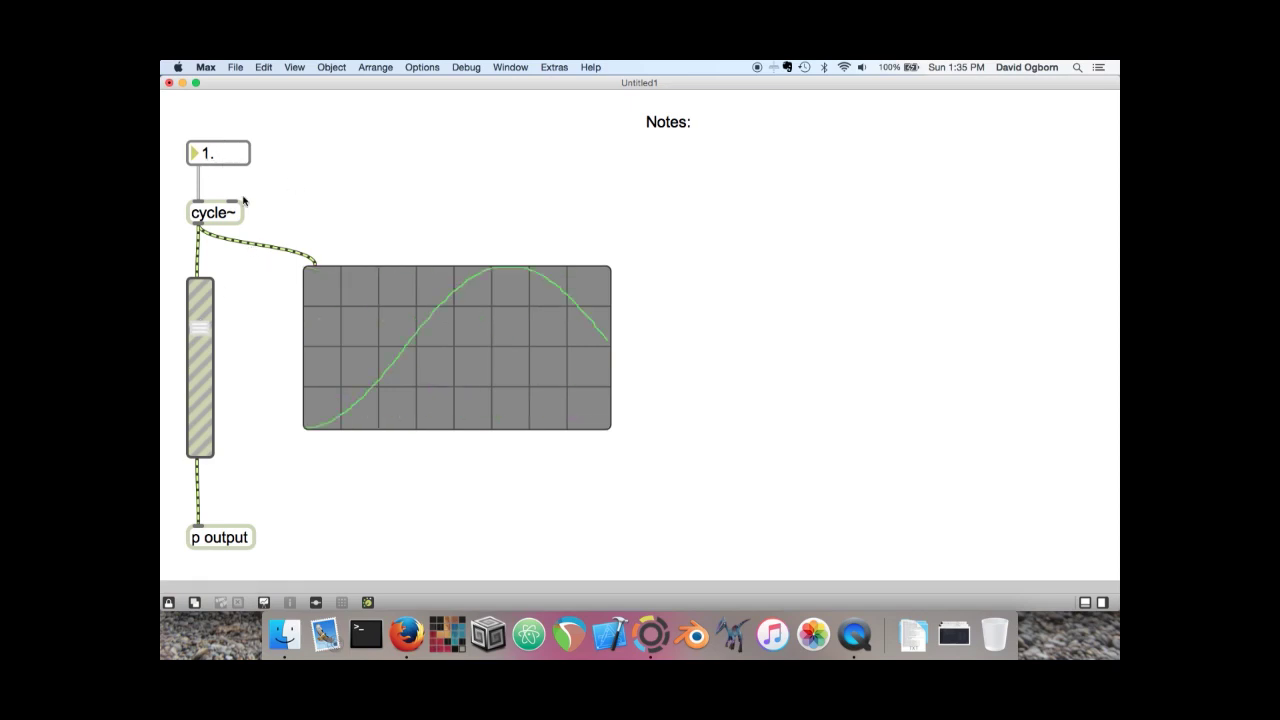
{"action": "type", "text": "5"}
{"action": "key", "text": "Return"}
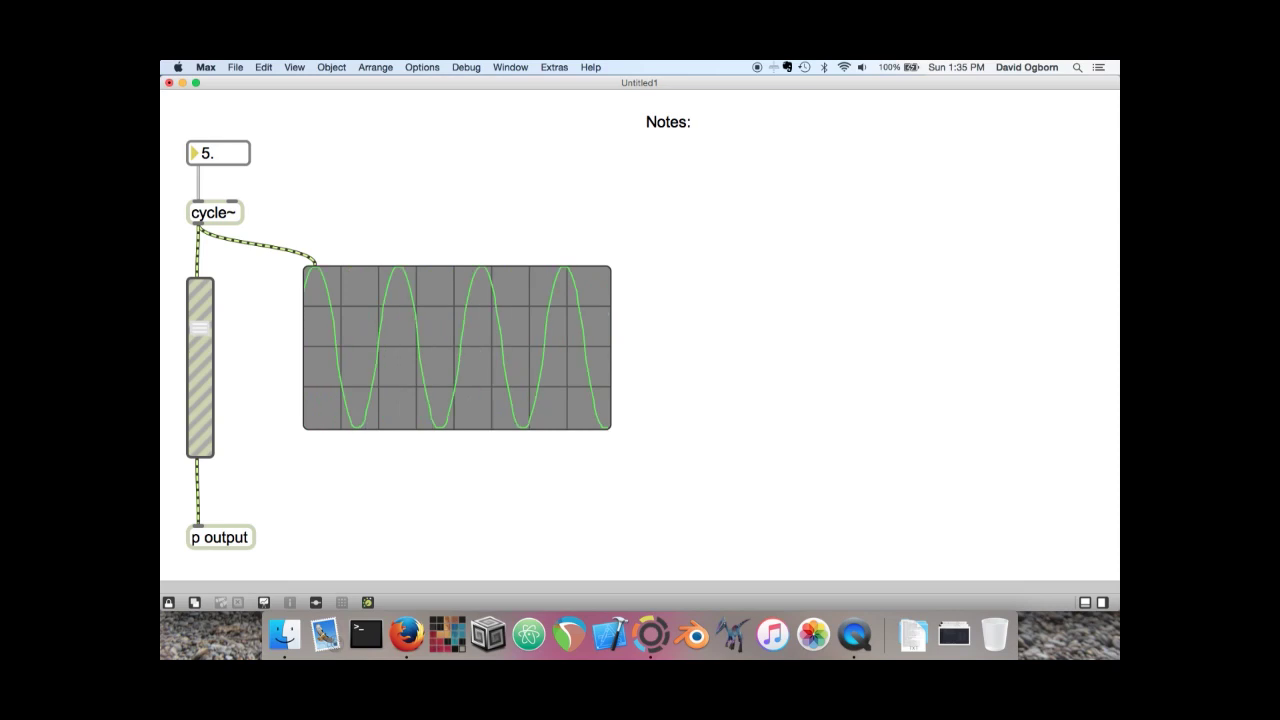
{"action": "type", "text": "10"}
{"action": "key", "text": "Return"}
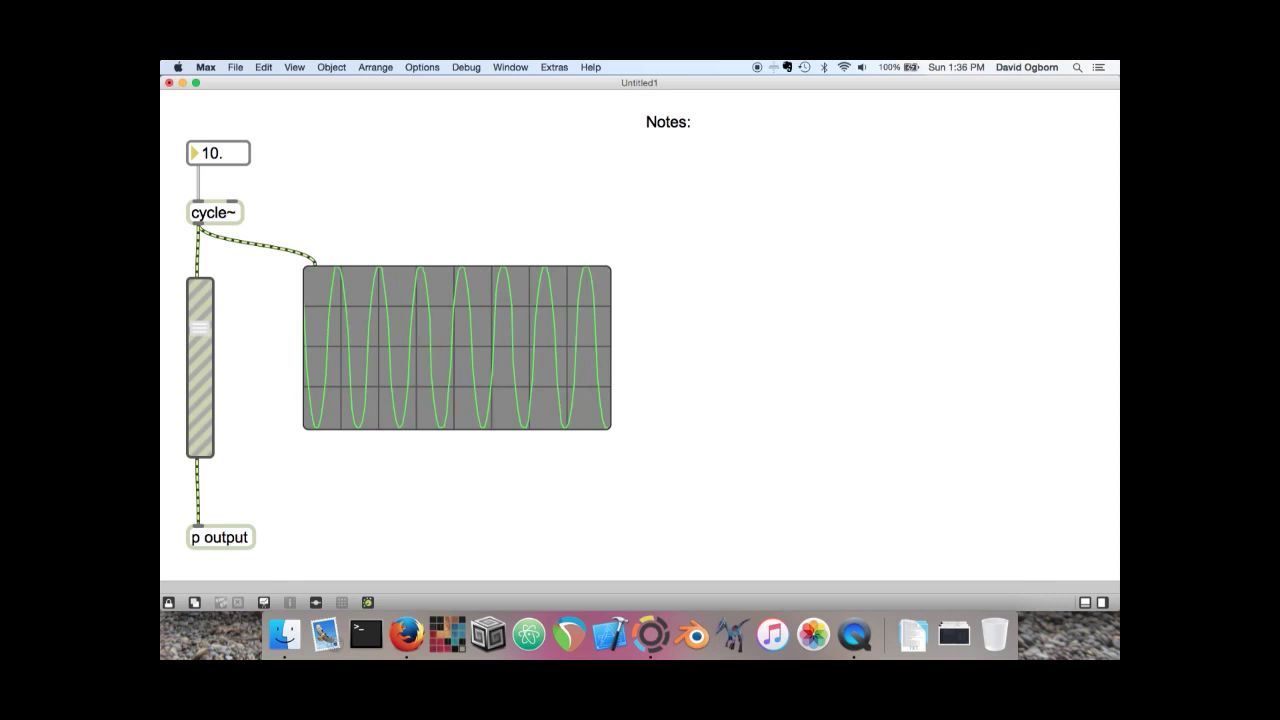
{"action": "type", "text": "20"}
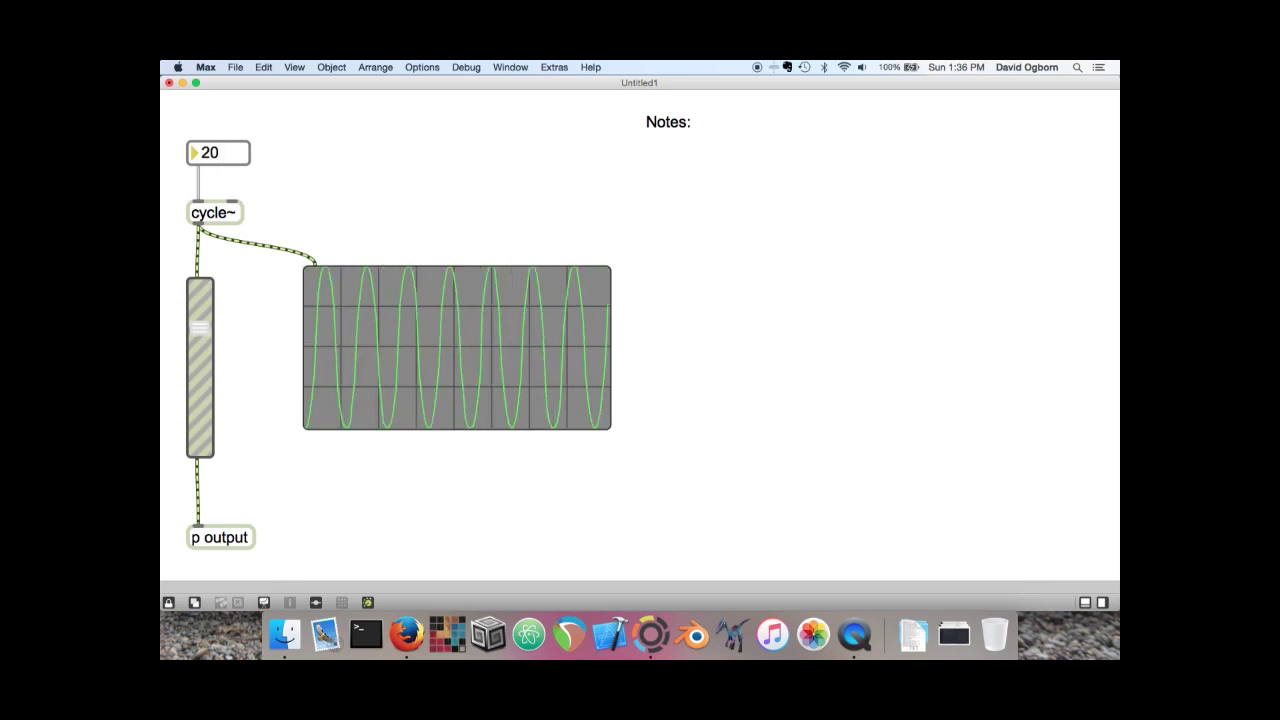
{"action": "key", "text": "Return"}
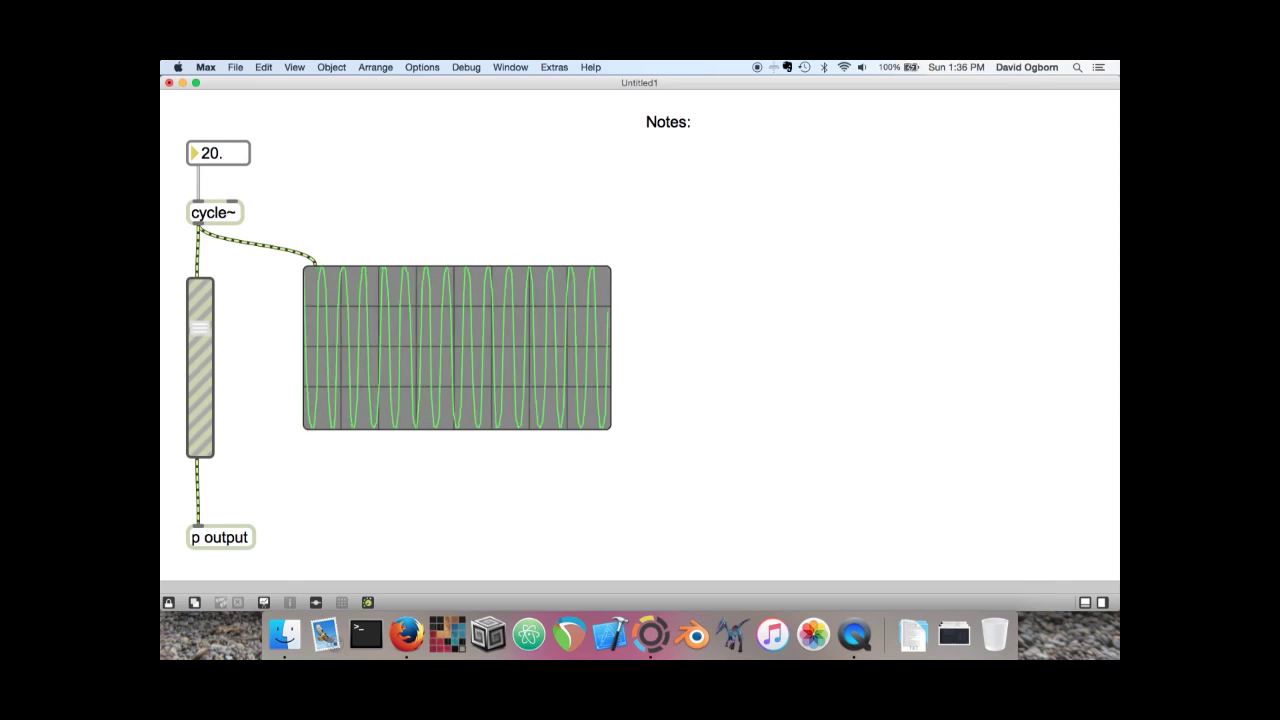
Keep doubling the cycle~ frequency, entering 40, 80, 160 and 320
{"action": "type", "text": "40"}
{"action": "key", "text": "Return"}
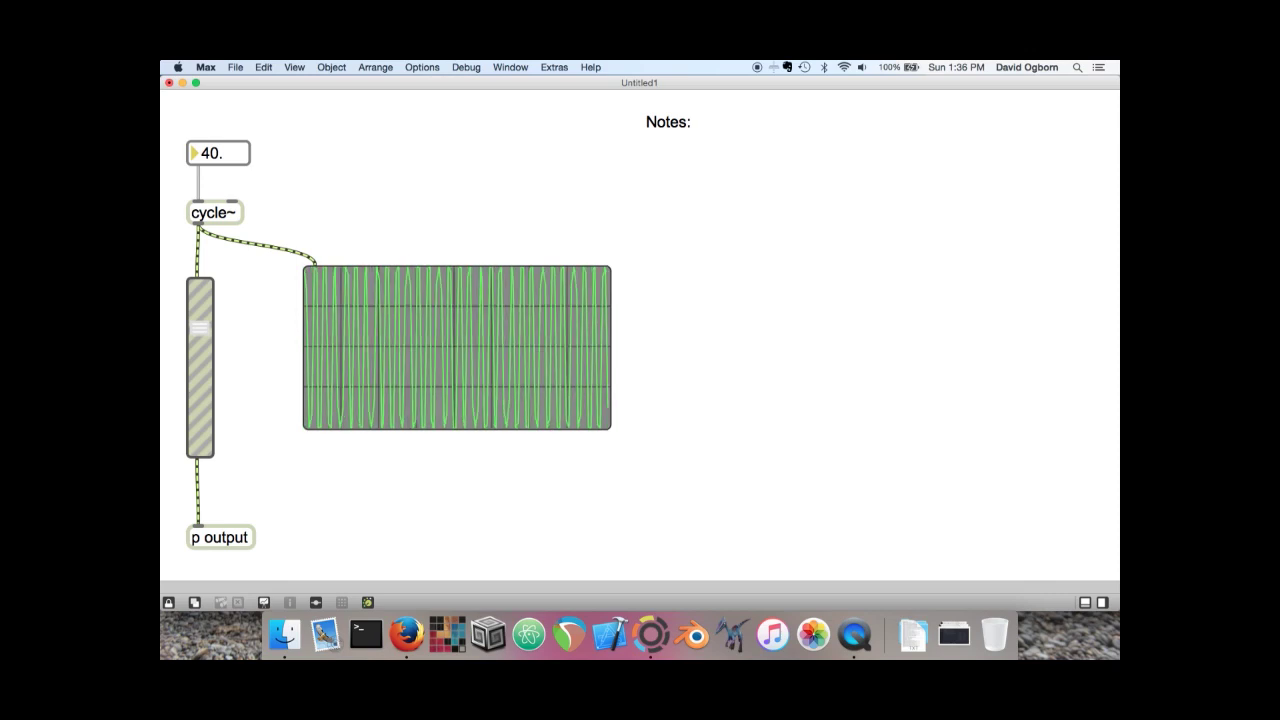
{"action": "type", "text": "80"}
{"action": "key", "text": "Return"}
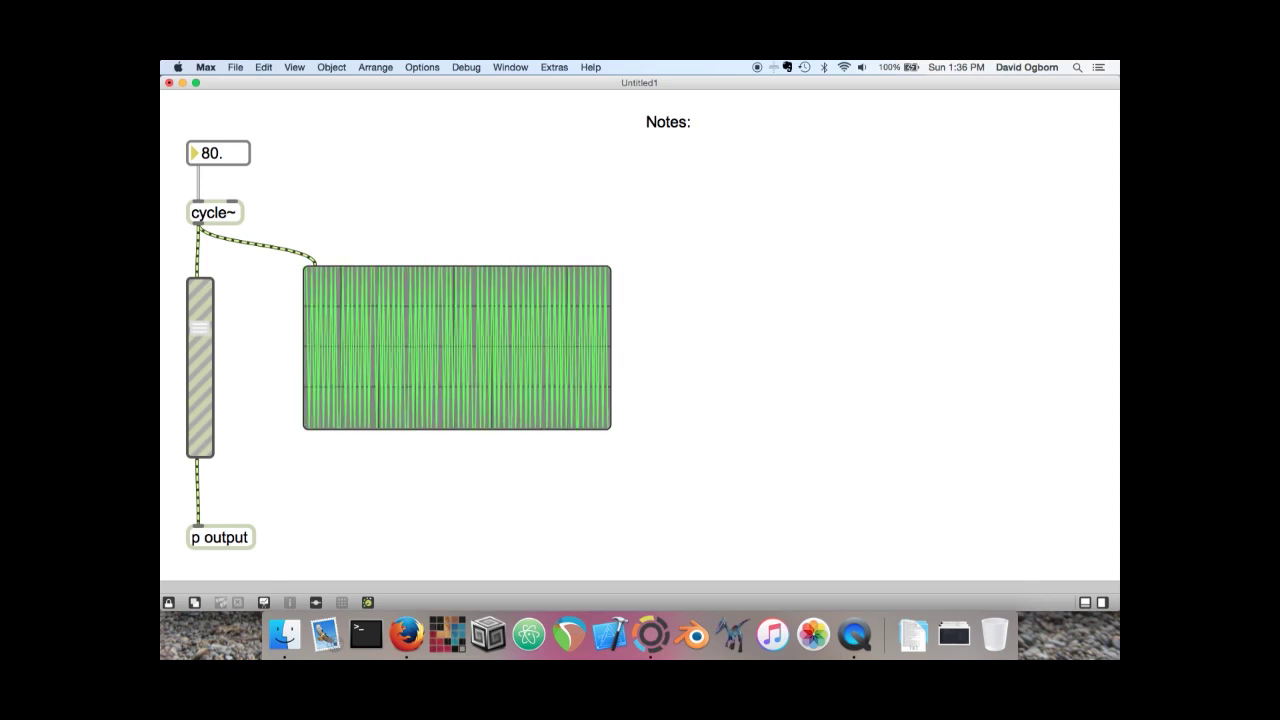
{"action": "type", "text": "160"}
{"action": "key", "text": "Return"}
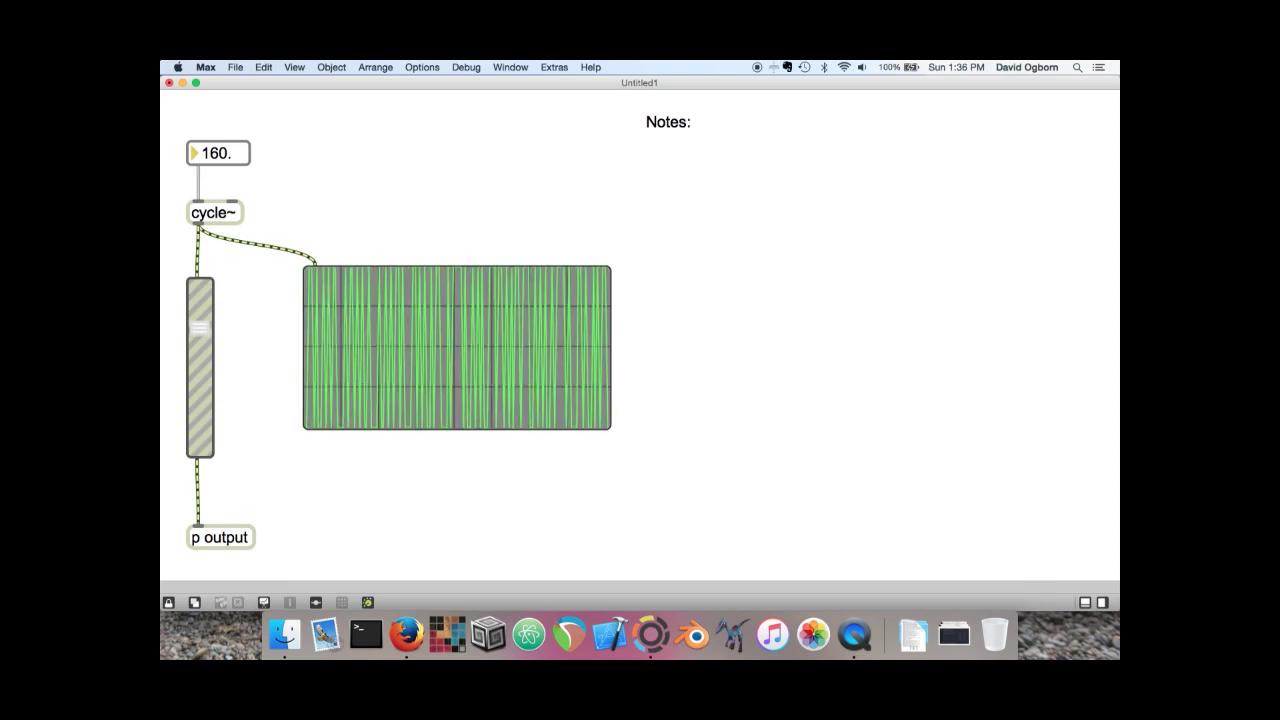
{"action": "type", "text": "320"}
{"action": "key", "text": "Return"}
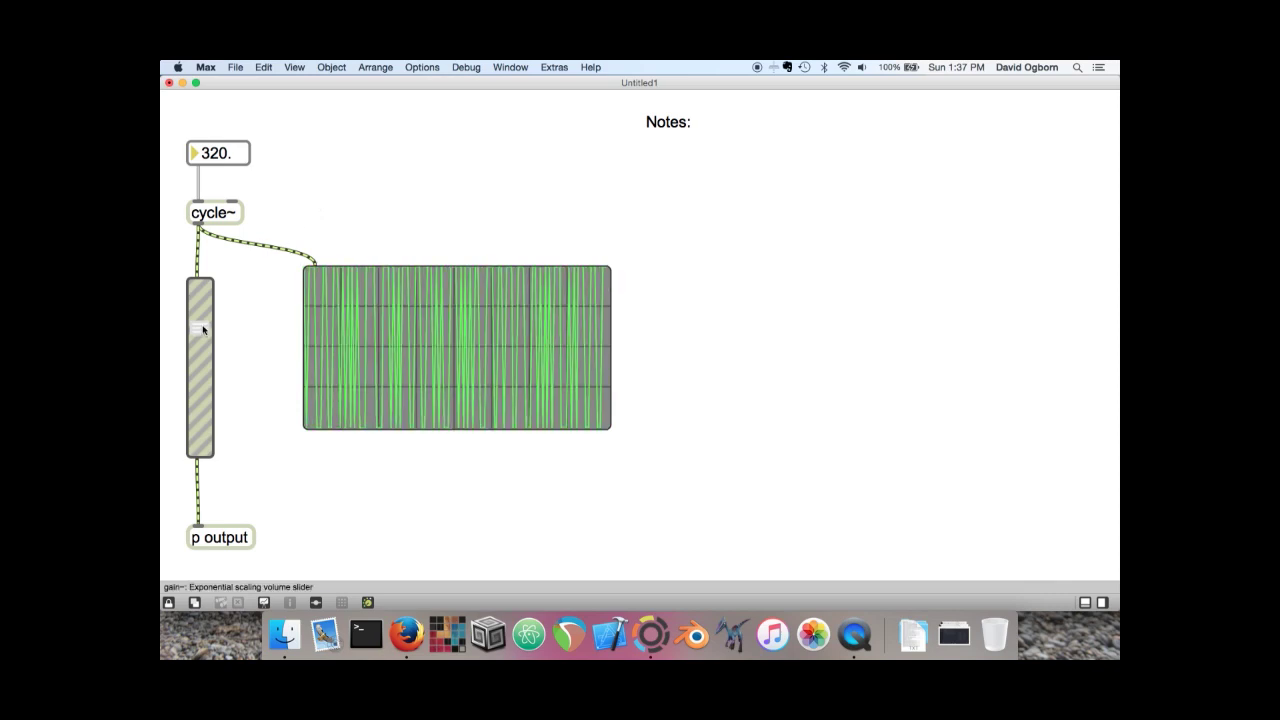
Lower the gain~ slider slightly and raise the cycle~ frequency to 640 and 1280
{"action": "left_click_drag", "start_coordinate": [201, 324], "coordinate": [201, 338]}
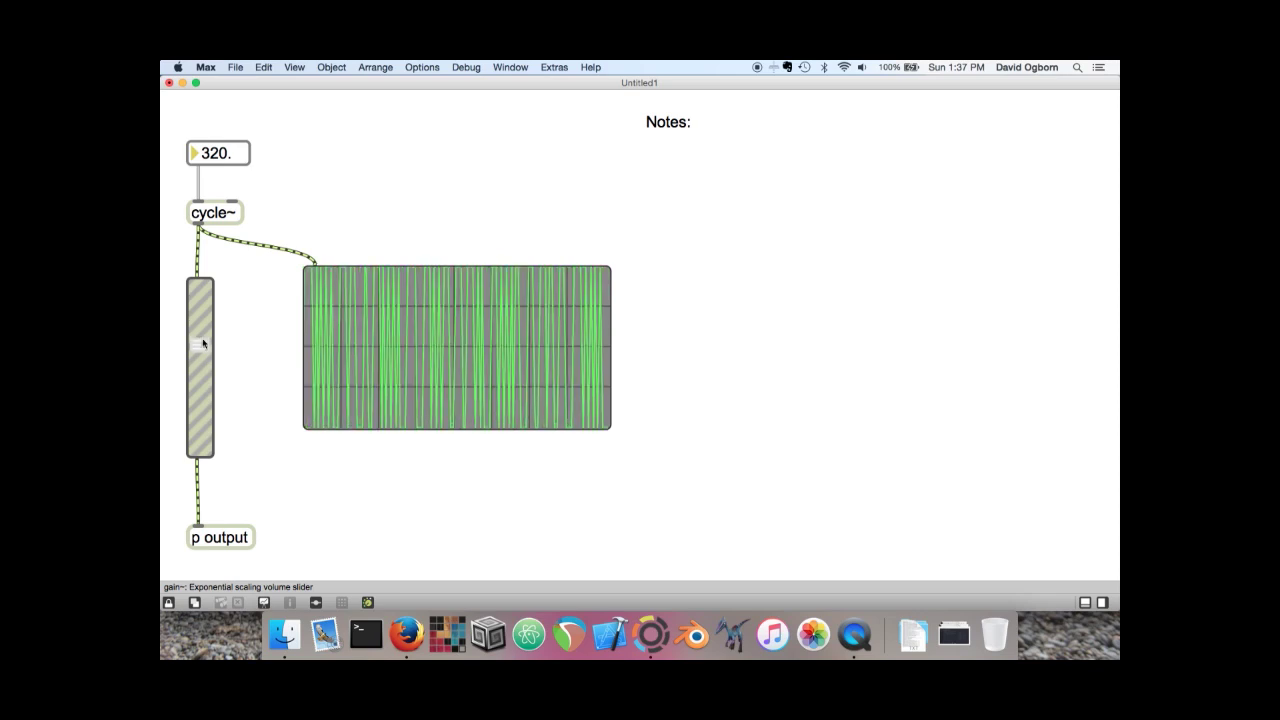
{"action": "left_click", "coordinate": [208, 162]}
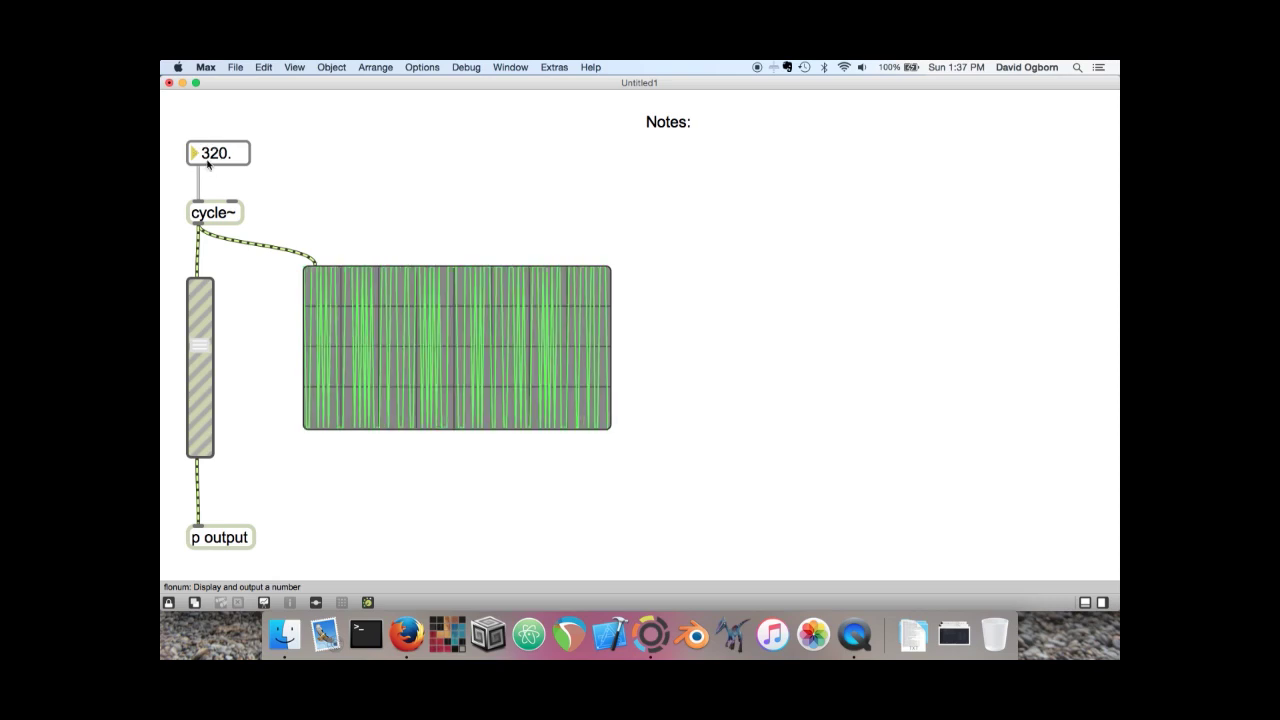
{"action": "type", "text": "640"}
{"action": "key", "text": "Return"}
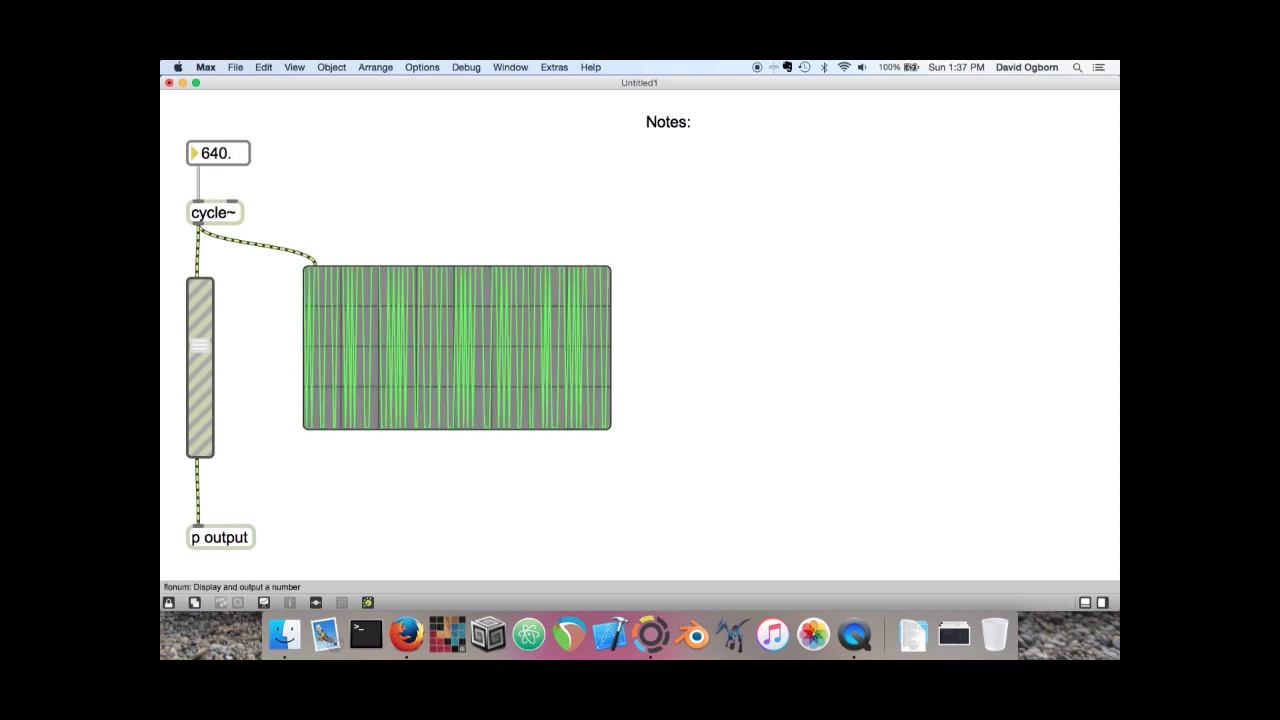
{"action": "type", "text": "128"}
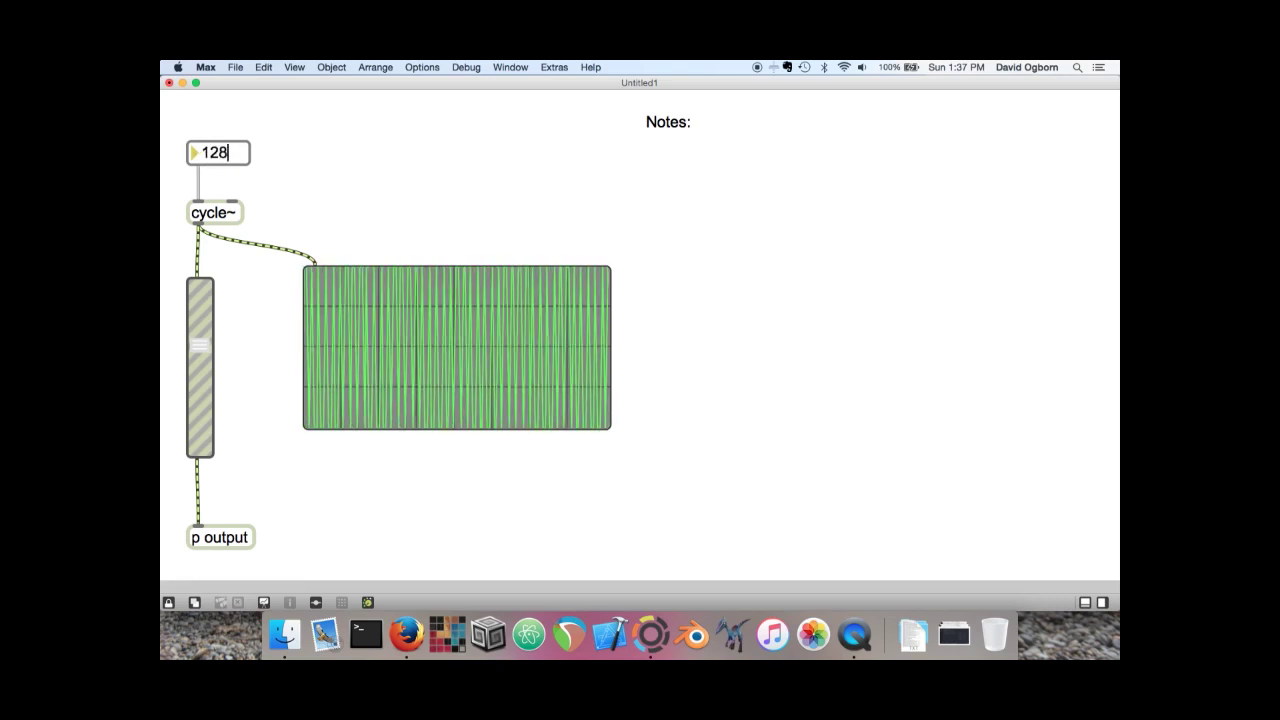
{"action": "type", "text": "0"}
{"action": "key", "text": "Return"}
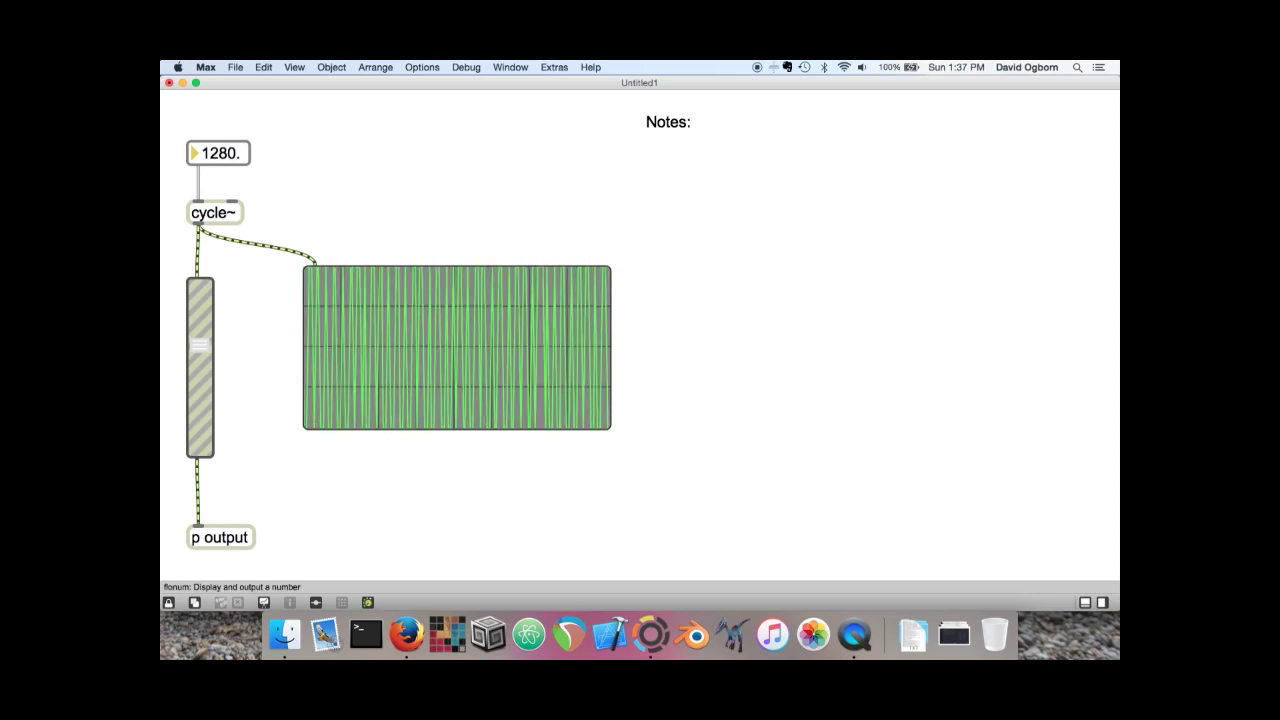
Raise the cycle~ frequency through 2500 and 5000 up to 20000
{"action": "type", "text": "2500"}
{"action": "key", "text": "Return"}
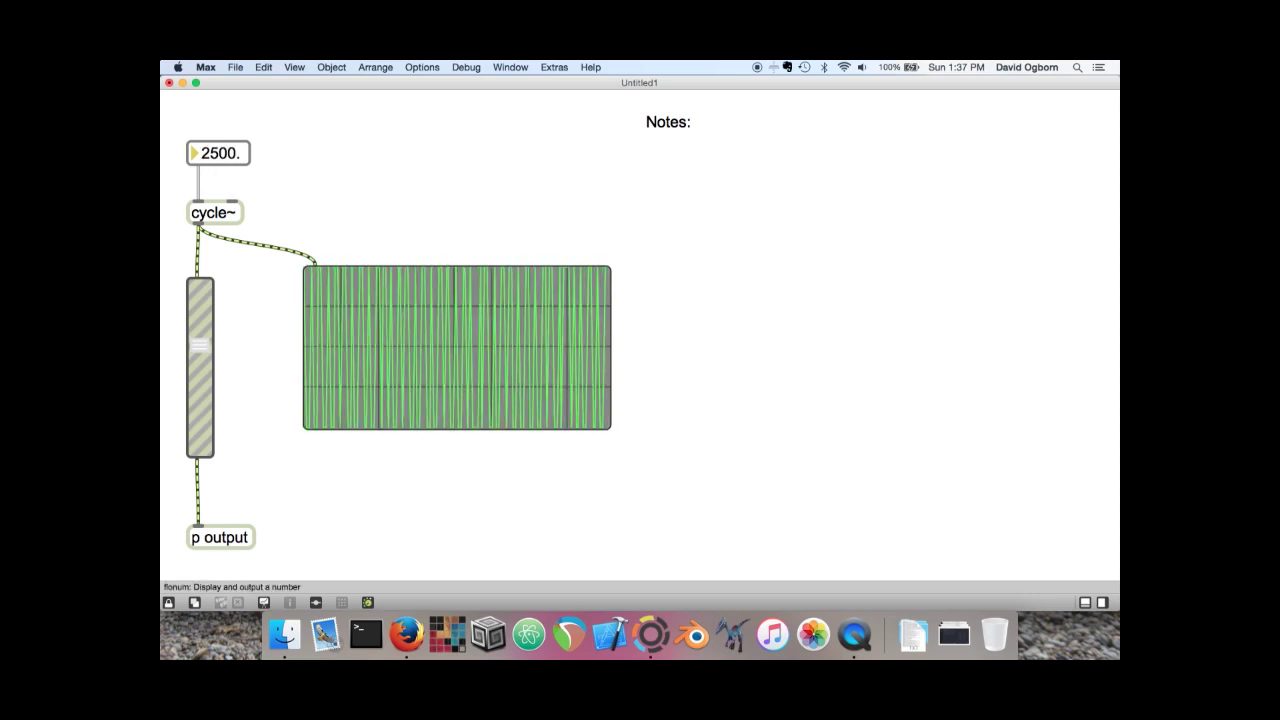
{"action": "type", "text": "5000"}
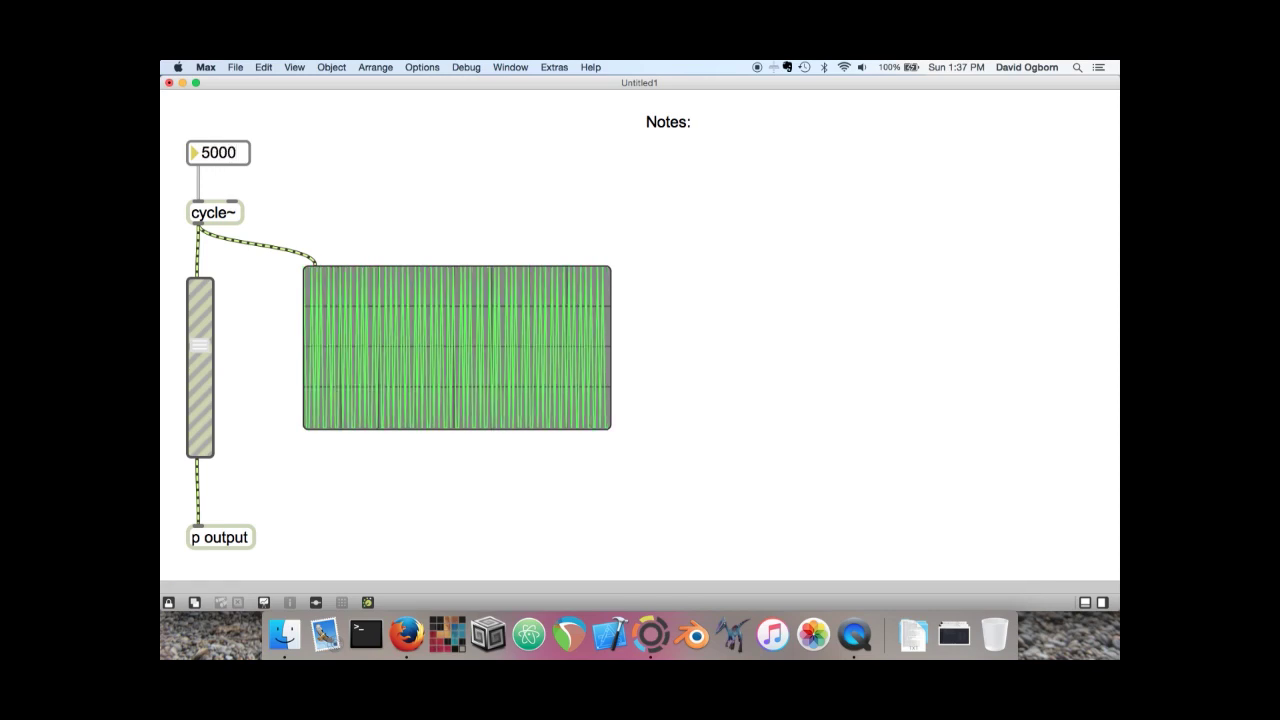
{"action": "key", "text": "Return"}
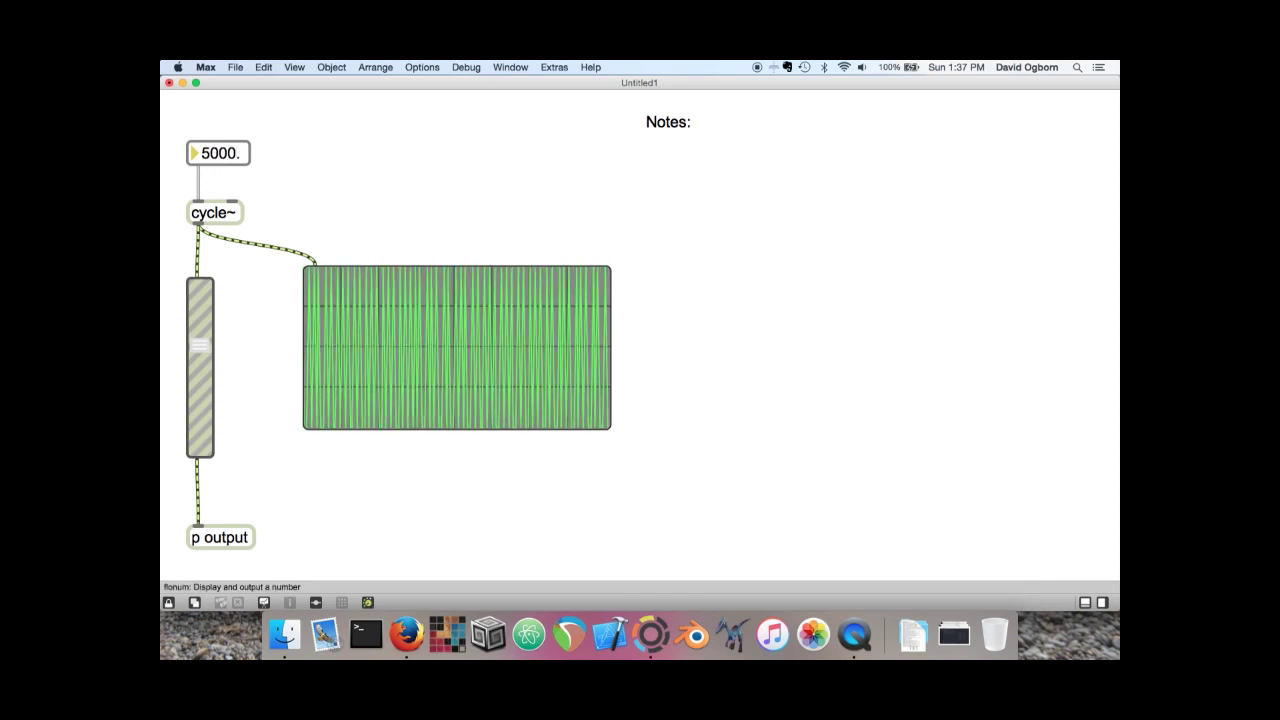
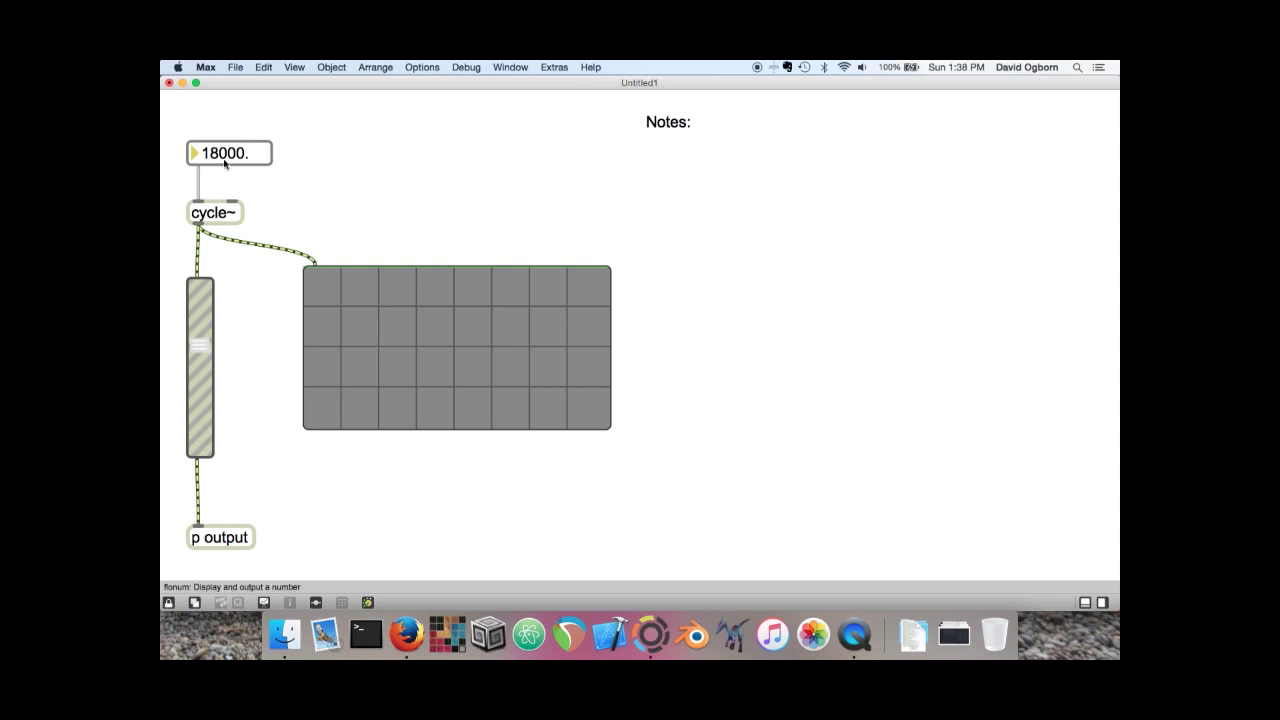
{"action": "type", "text": "20000"}
{"action": "key", "text": "Return"}
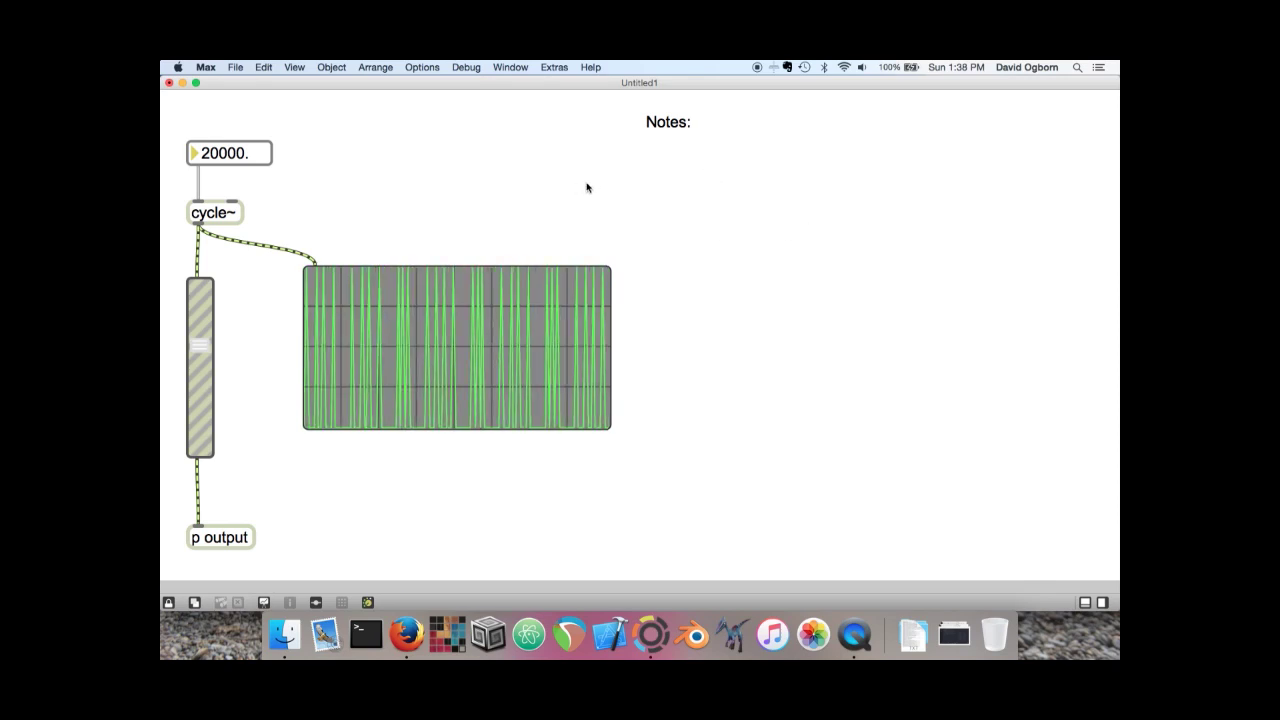
Unlock the patch and add "frequency (how many times per second it goes around the middle/rest position)" to the Notes comment, below a blank line
{"action": "key", "text": "super+e"}
{"action": "double_click", "coordinate": [714, 122]}
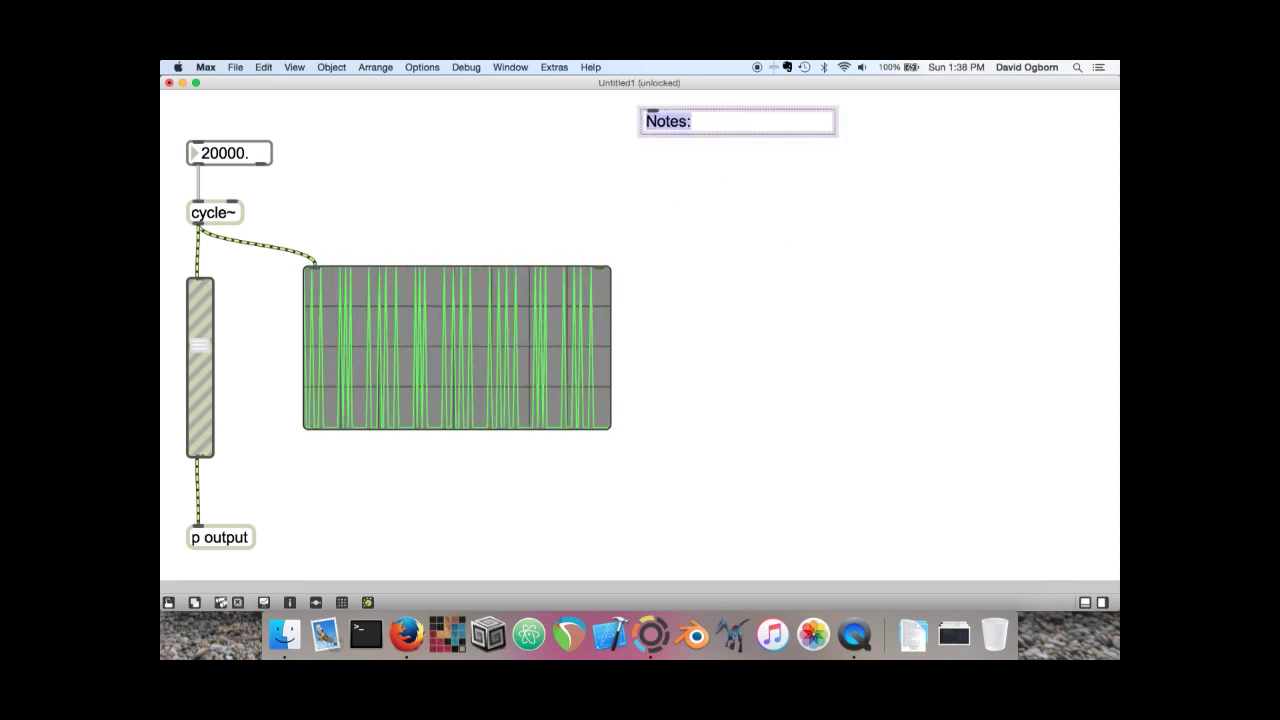
{"action": "left_click", "coordinate": [723, 123]}
{"action": "key", "text": "Return"}
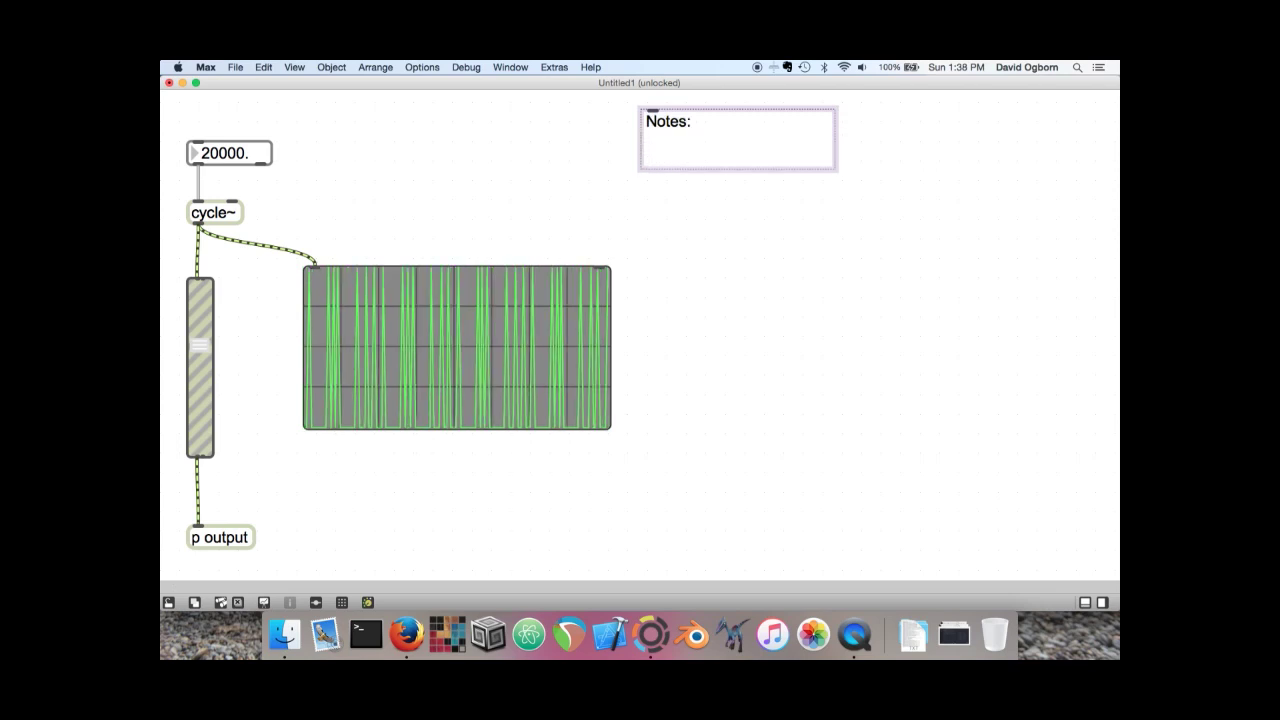
{"action": "type", "text": "fe"}
{"action": "key", "text": "BackSpace"}
{"action": "type", "text": "requency"}
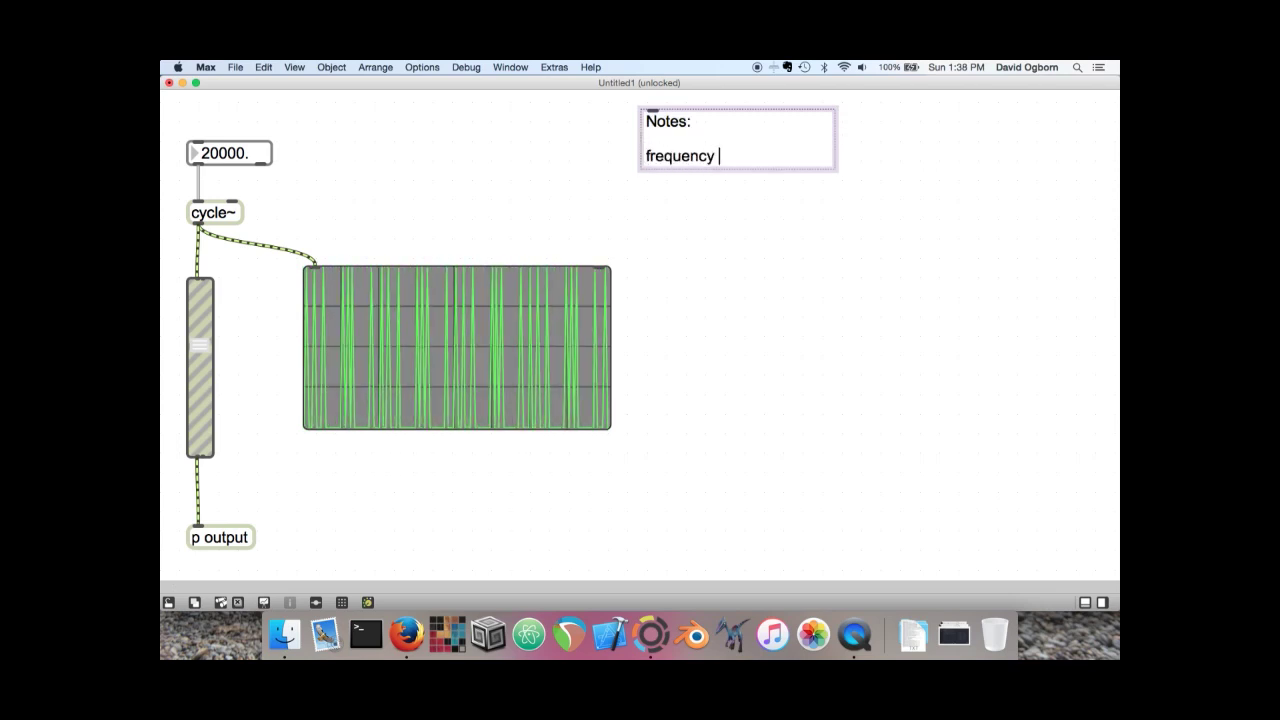
{"action": "type", "text": " (how many tim"}
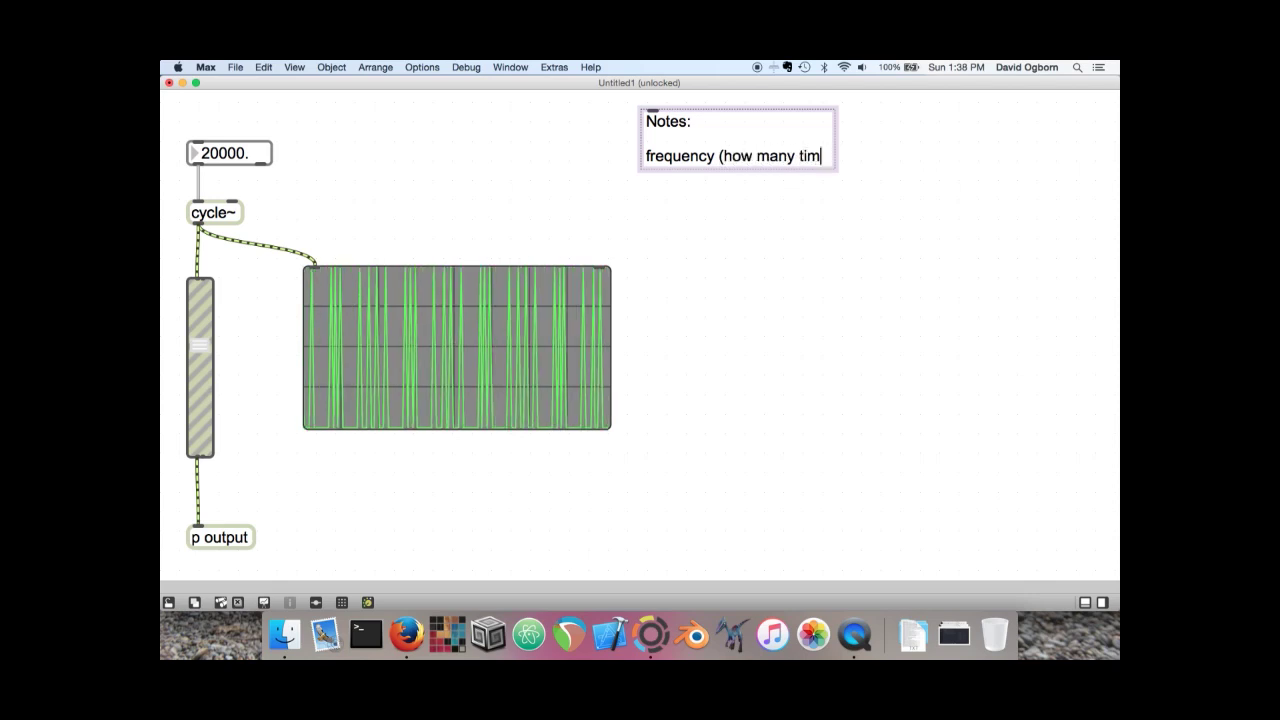
{"action": "type", "text": "es per second it "}
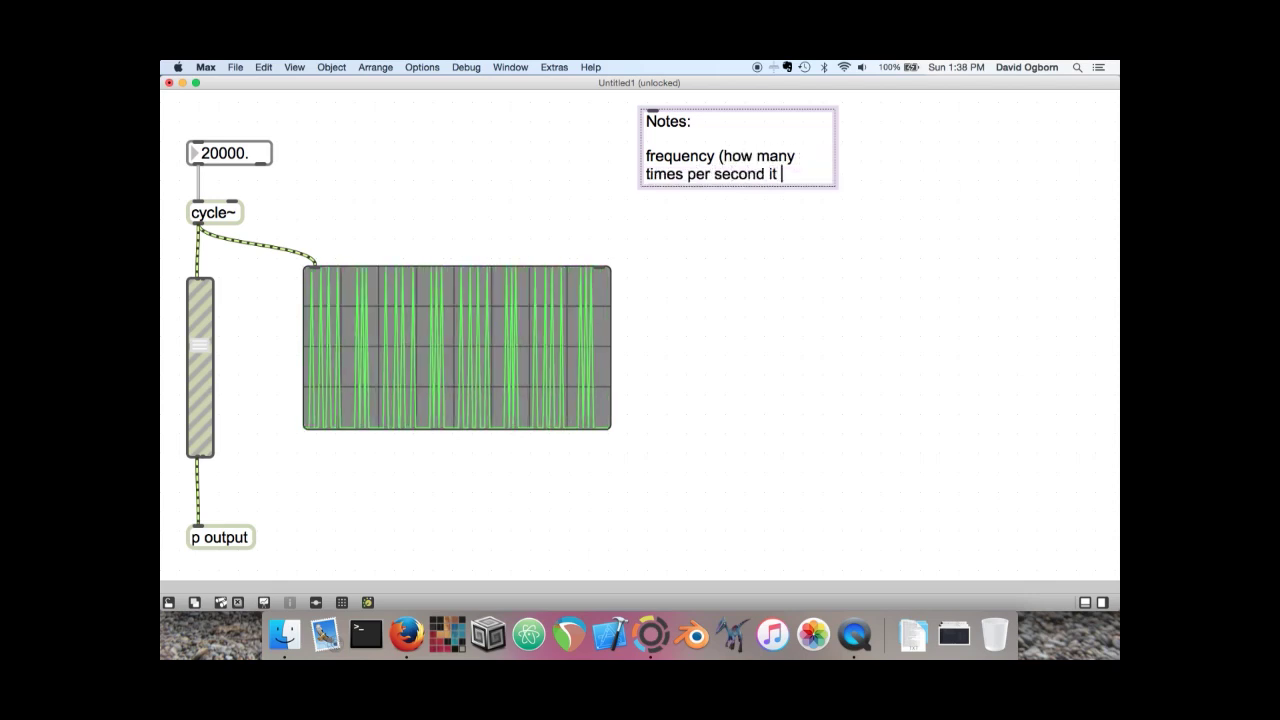
{"action": "type", "text": "goes around the "}
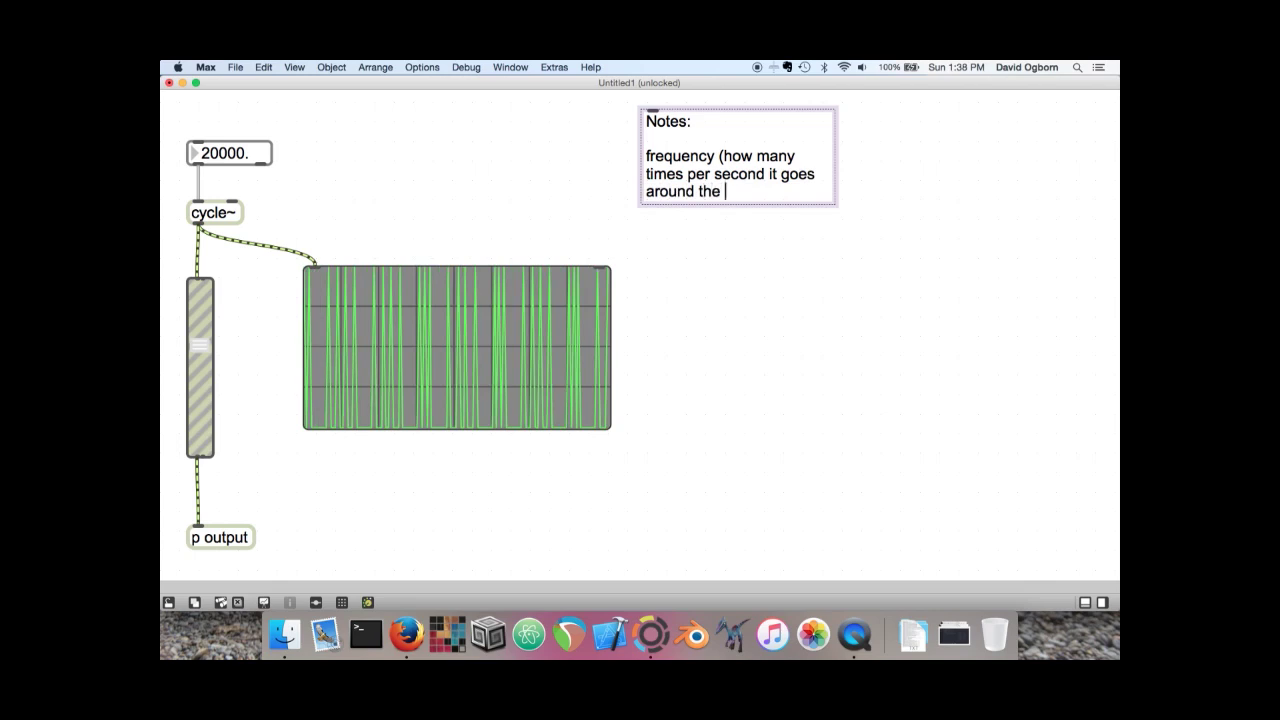
{"action": "type", "text": "middle)"}
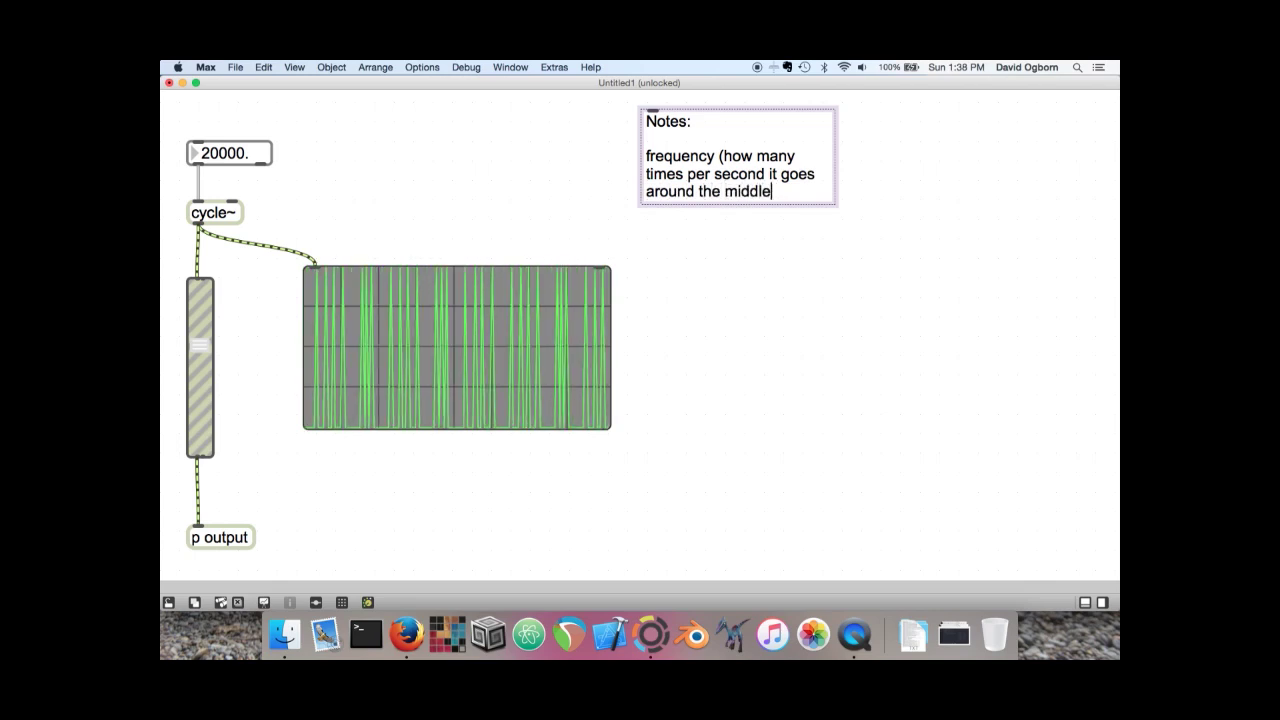
{"action": "key", "text": "BackSpace"}
{"action": "type", "text": "/rest position"}
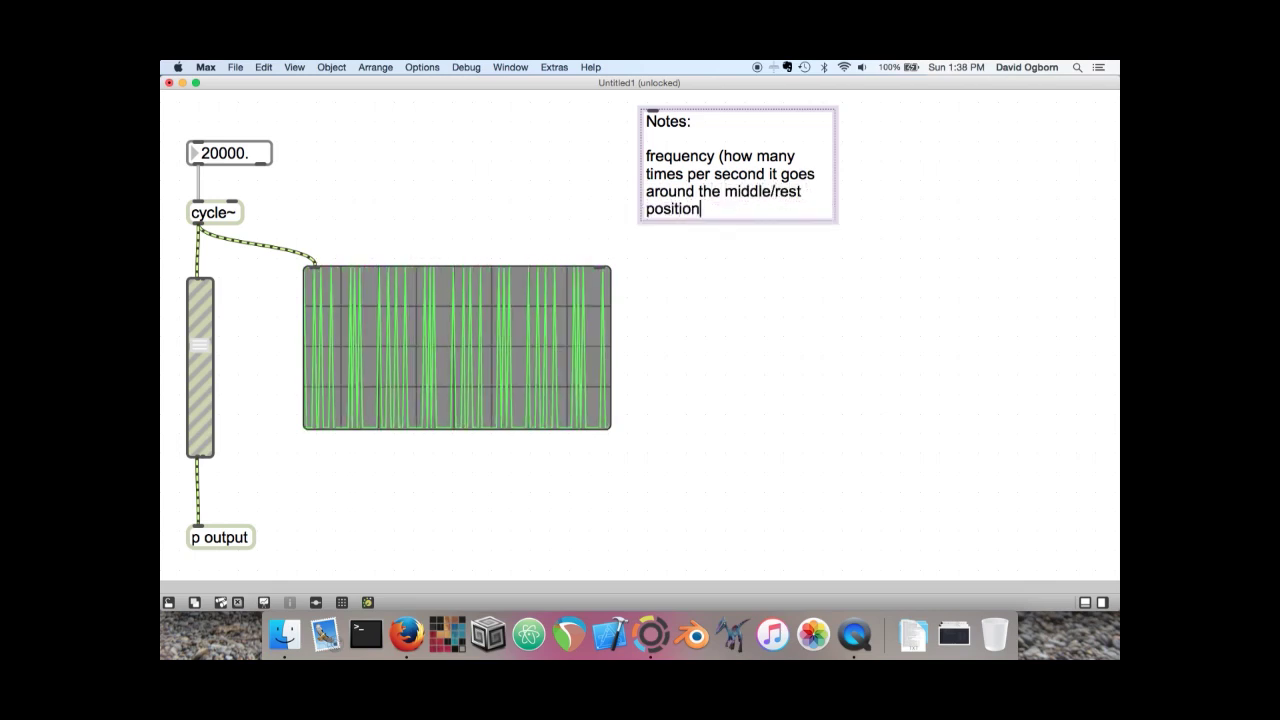
{"action": "type", "text": ")"}
Add "between about 20 Hz (times per second) 5000 Hz - sensation of a musical pitch" below a blank line in the Notes comment
{"action": "key", "text": "Return"}
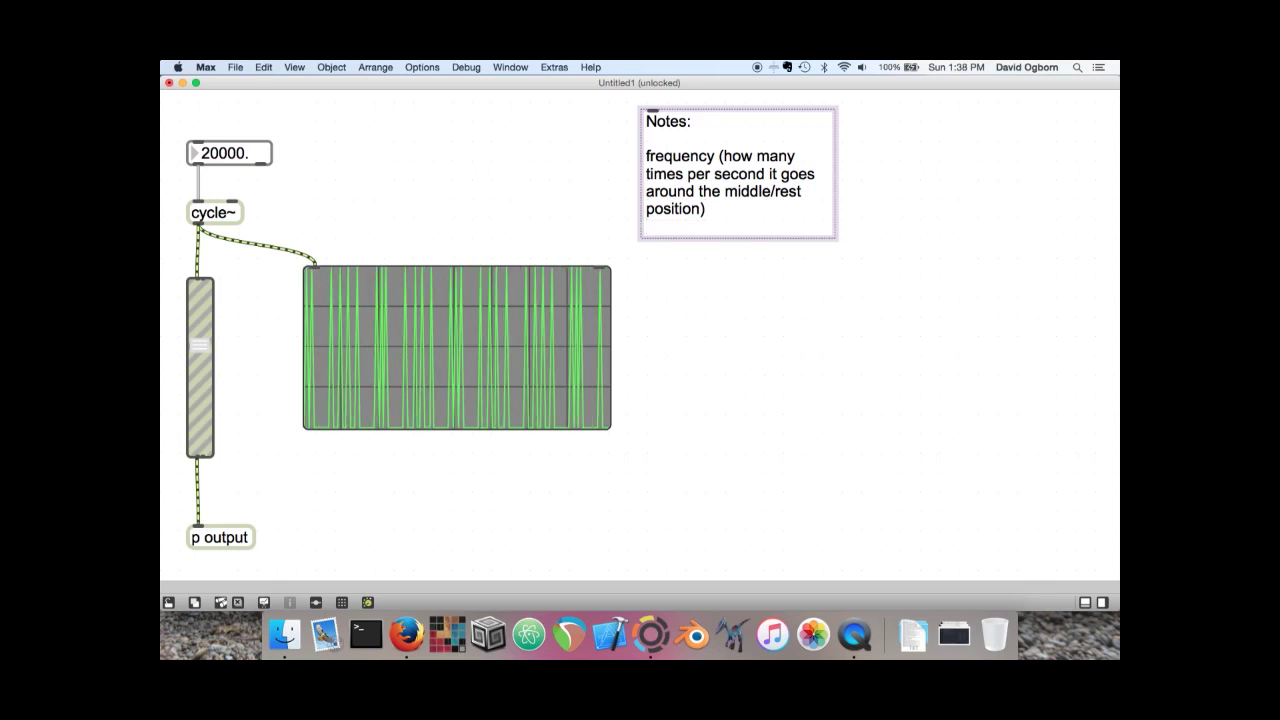
{"action": "key", "text": "Return"}
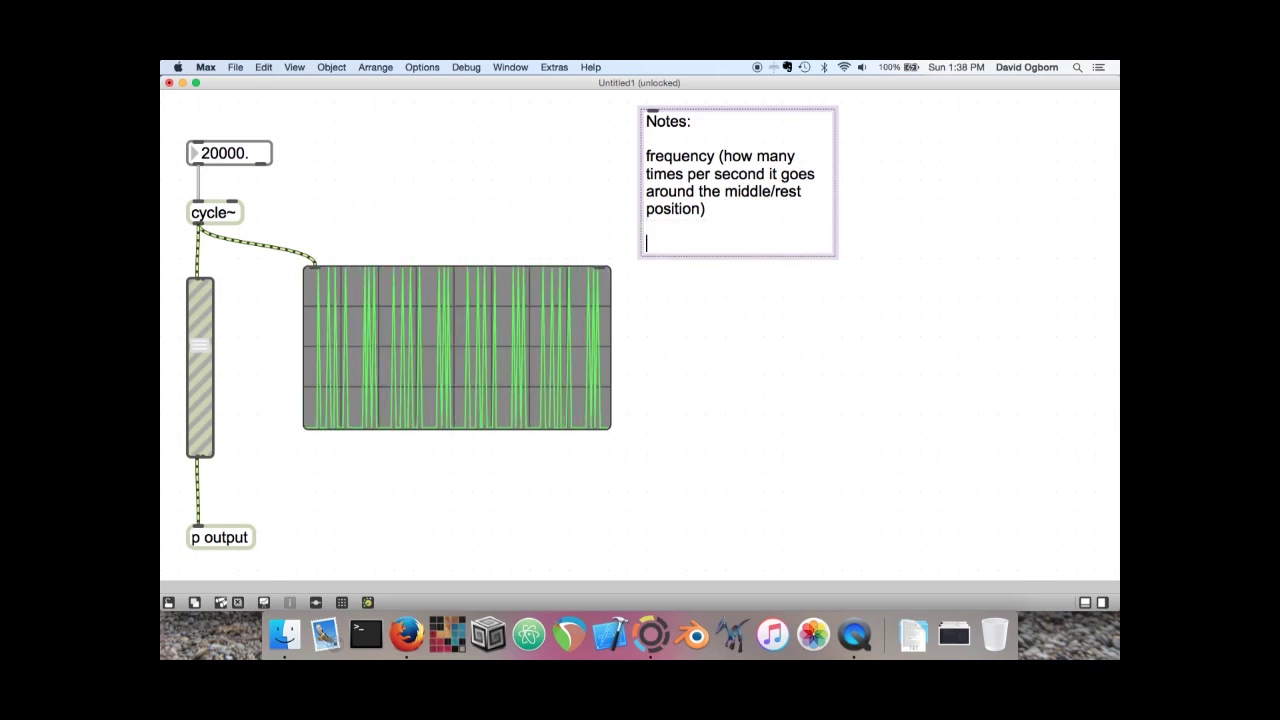
{"action": "type", "text": "b"}
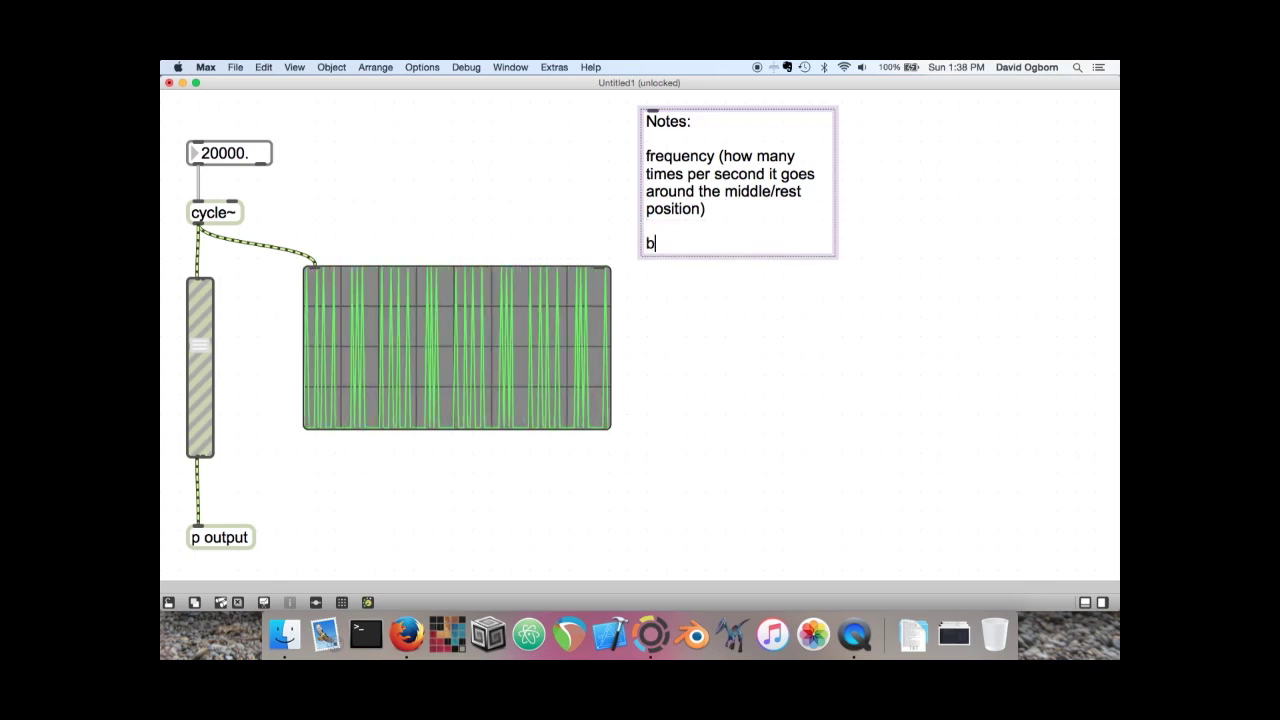
{"action": "type", "text": "etween about 20 "}
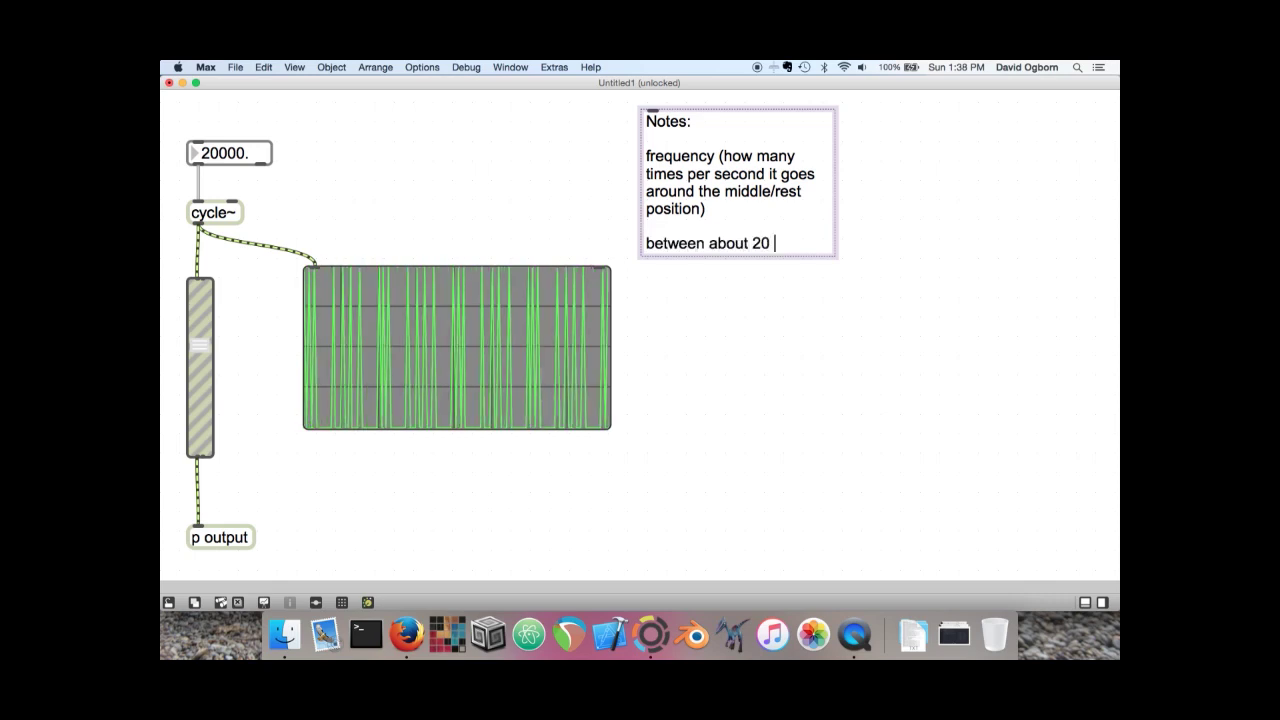
{"action": "type", "text": "Hz (times p"}
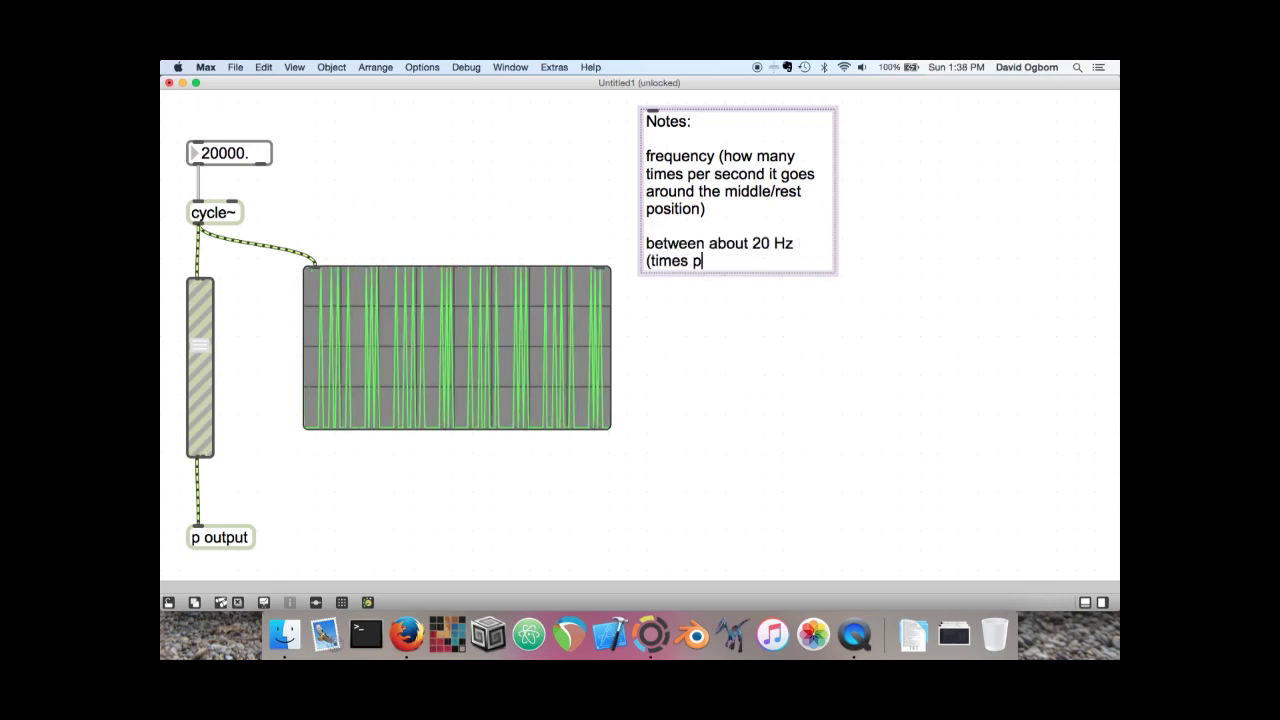
{"action": "type", "text": "er second) "}
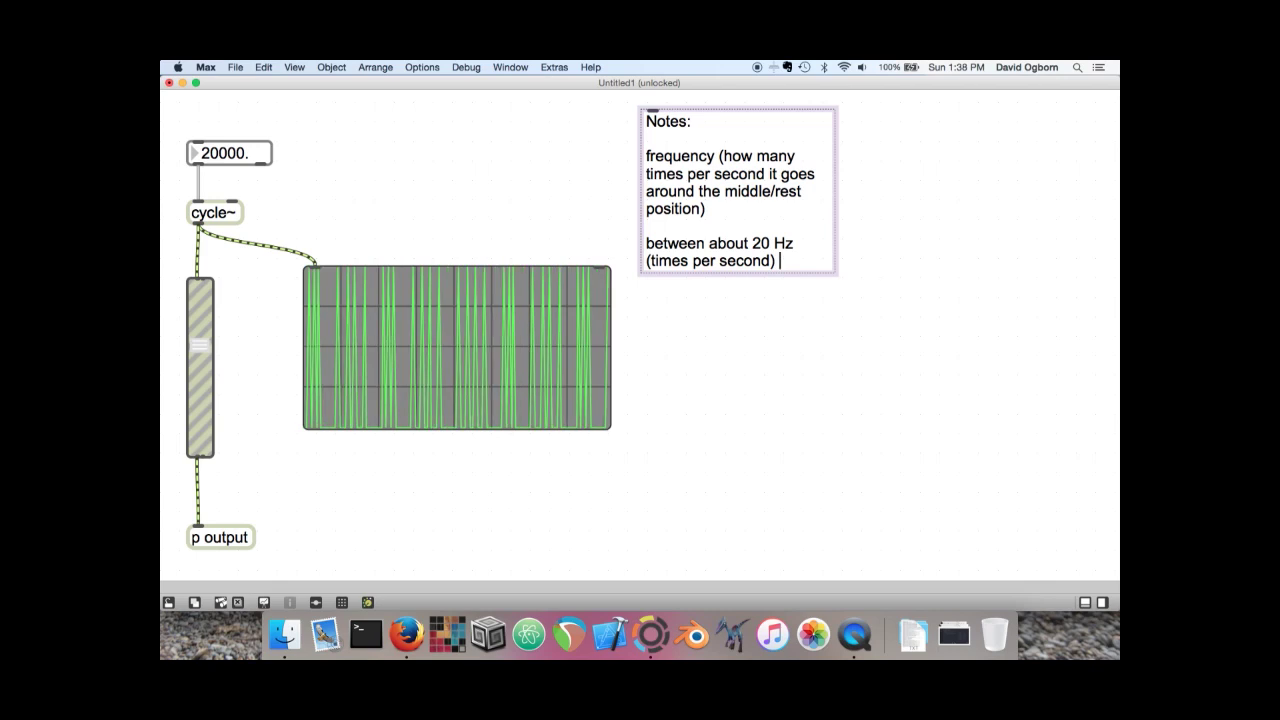
{"action": "type", "text": "5000 Hz "}
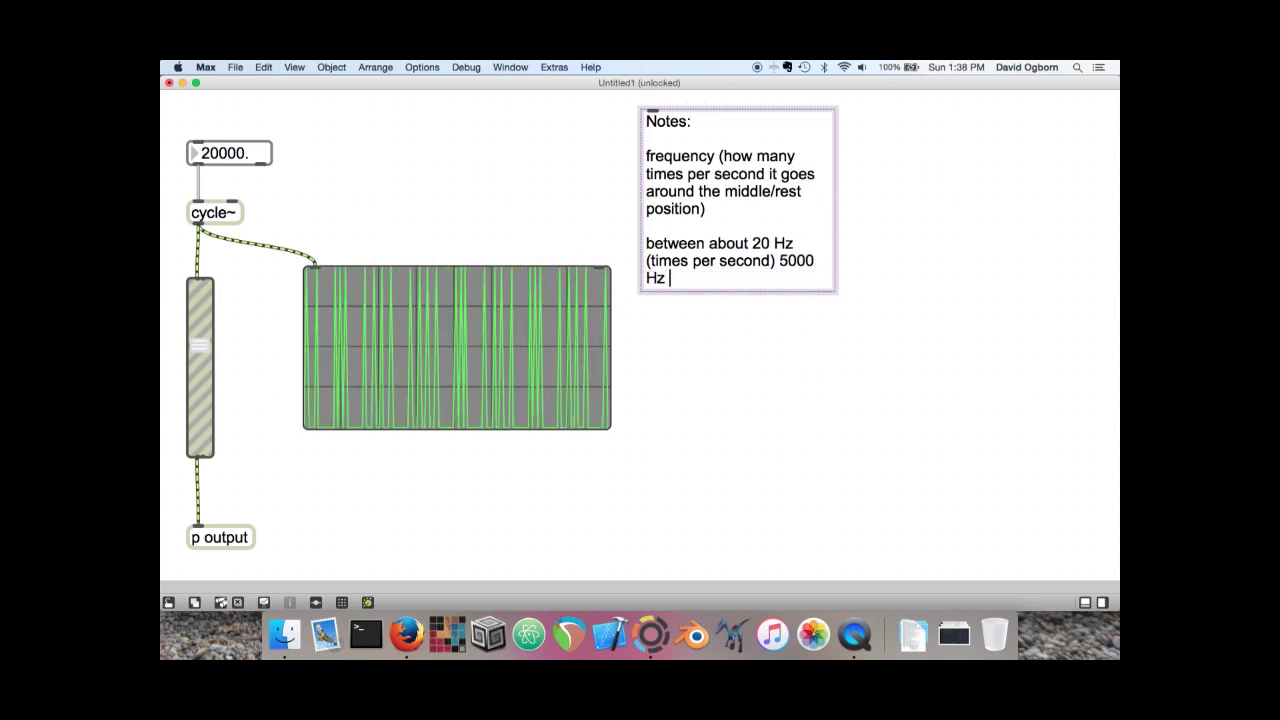
{"action": "type", "text": "- sen"}
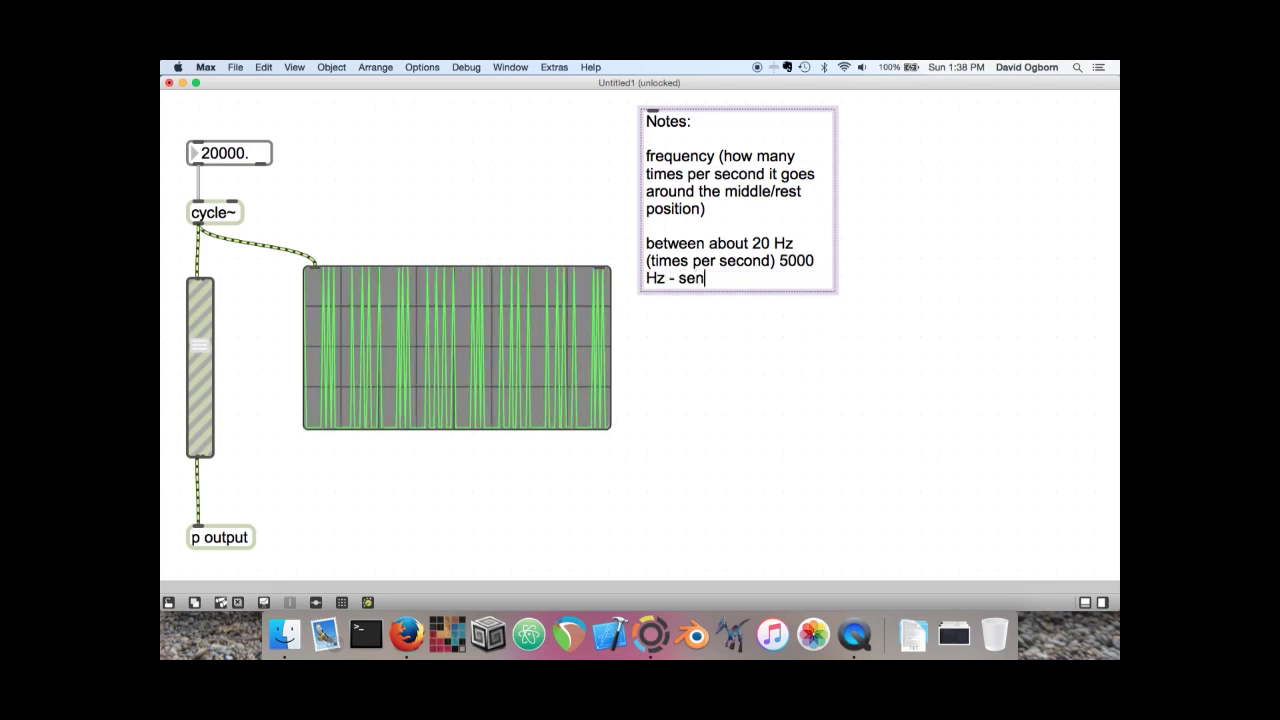
{"action": "type", "text": "sation of a music"}
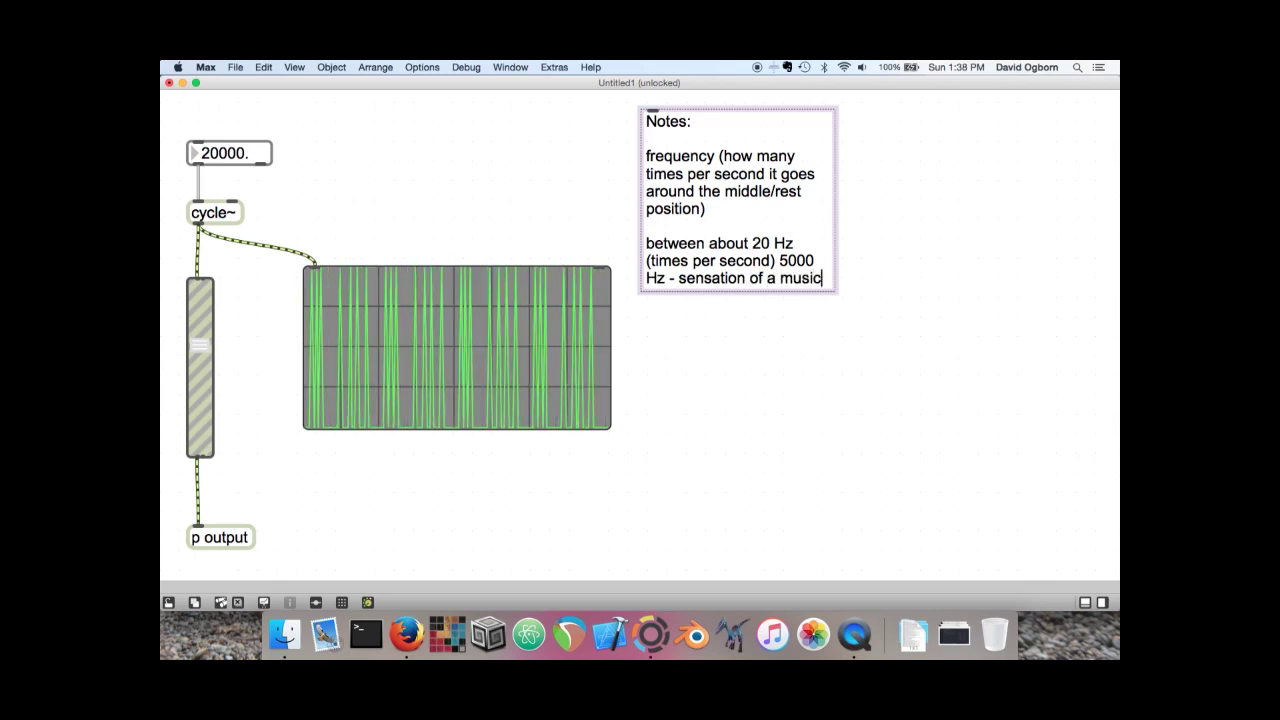
{"action": "type", "text": "al pitc"}
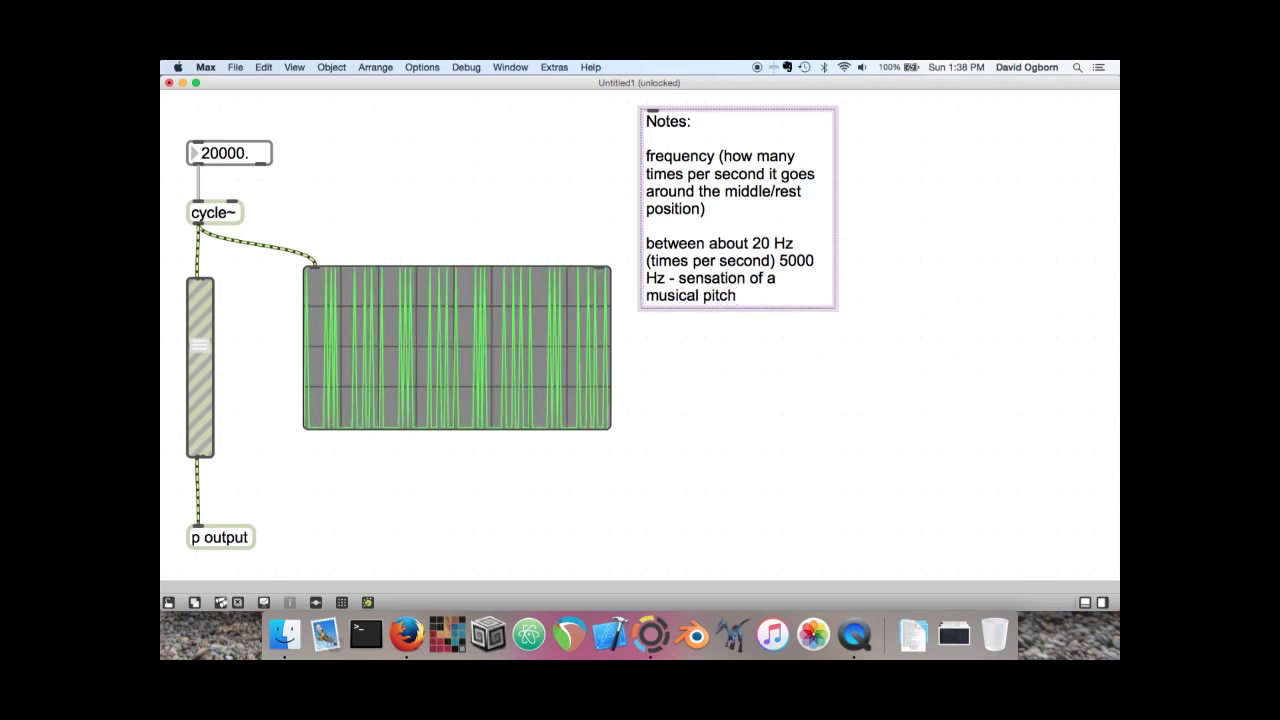
{"action": "type", "text": "h"}
Add "increased frequency - perception of pitch went up" as a new paragraph in the Notes comment, followed by a line break
{"action": "key", "text": "Return"}
{"action": "key", "text": "Return"}
{"action": "type", "text": "in"}
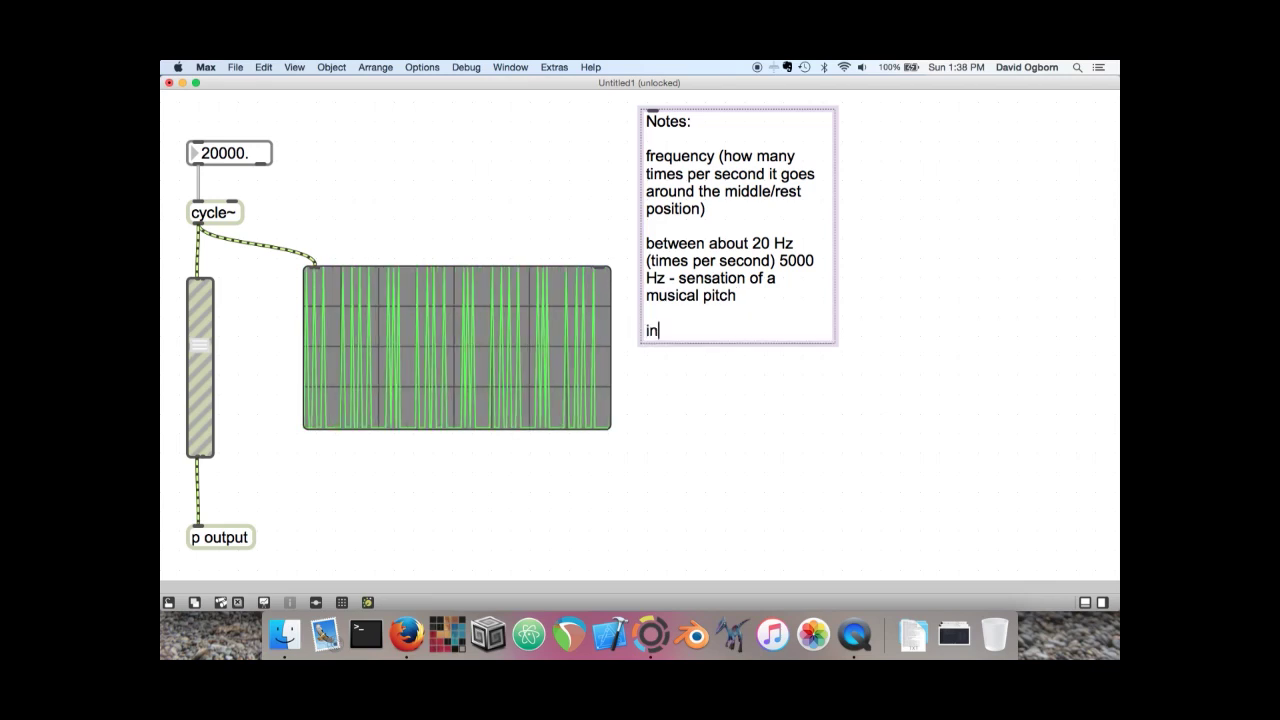
{"action": "type", "text": "creased frequency - "}
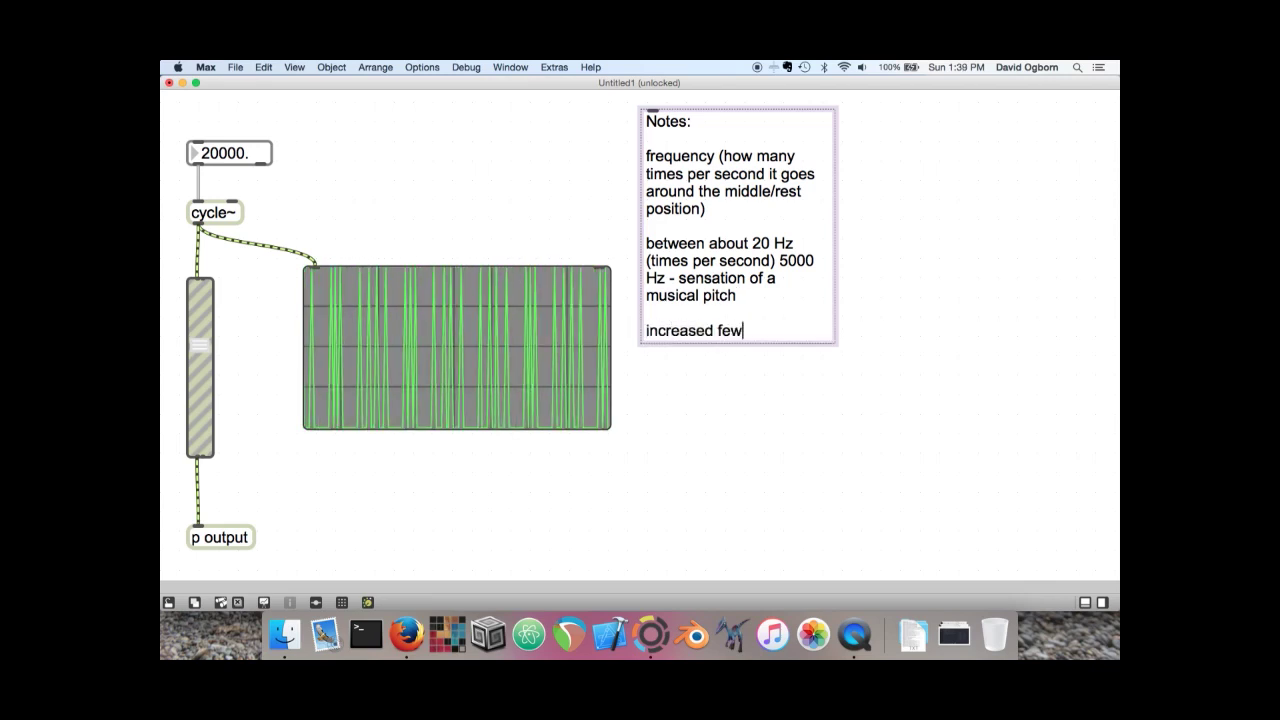
{"action": "type", "text": "per"}
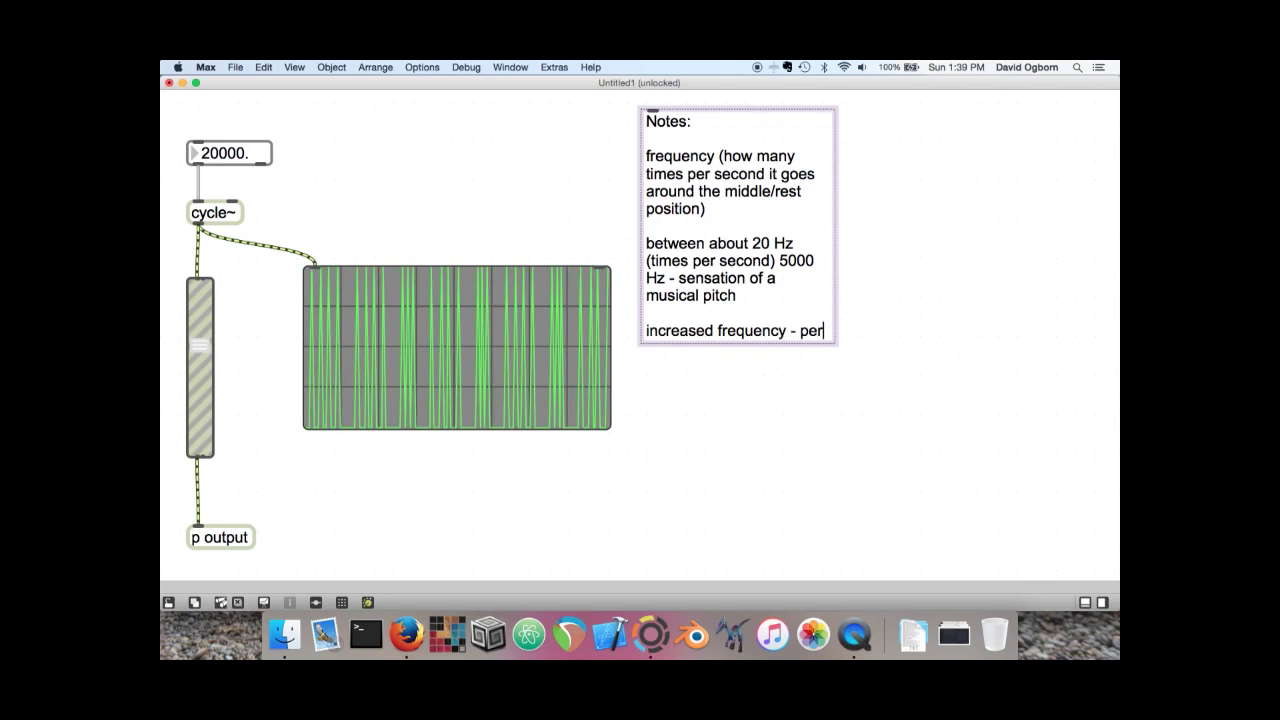
{"action": "type", "text": "ception of pitch went up"}
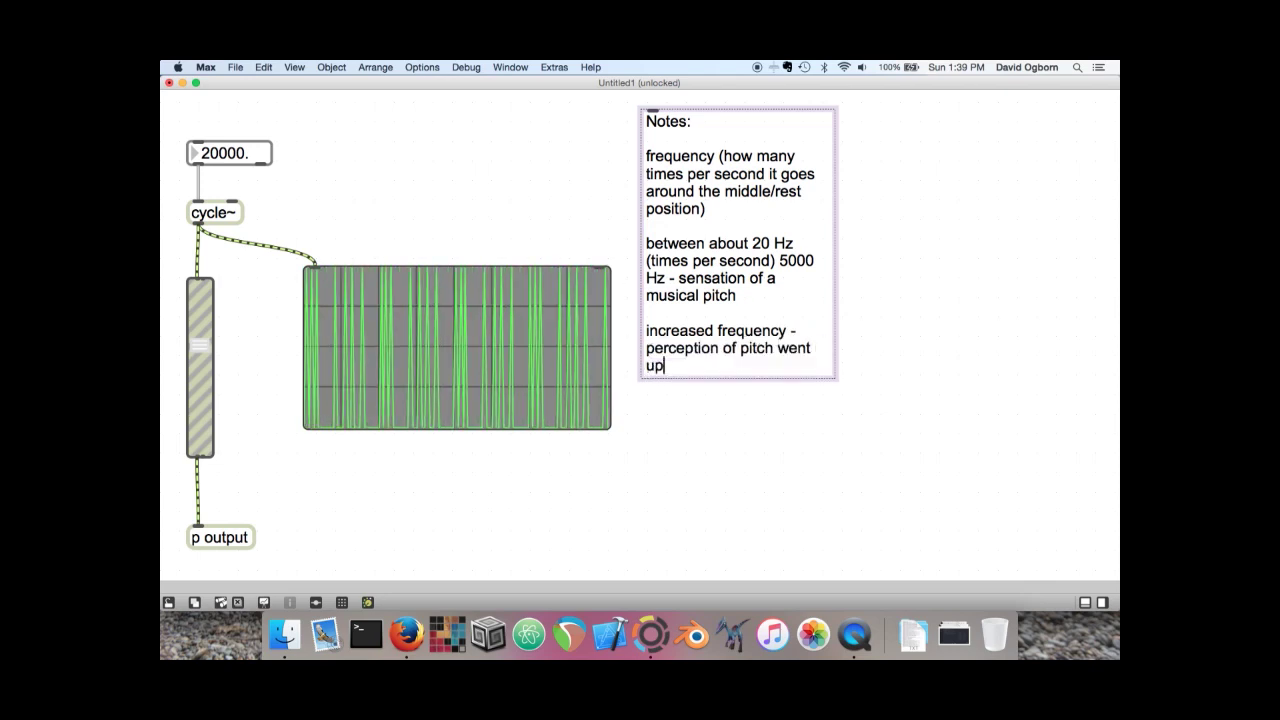
{"action": "key", "text": "Return"}
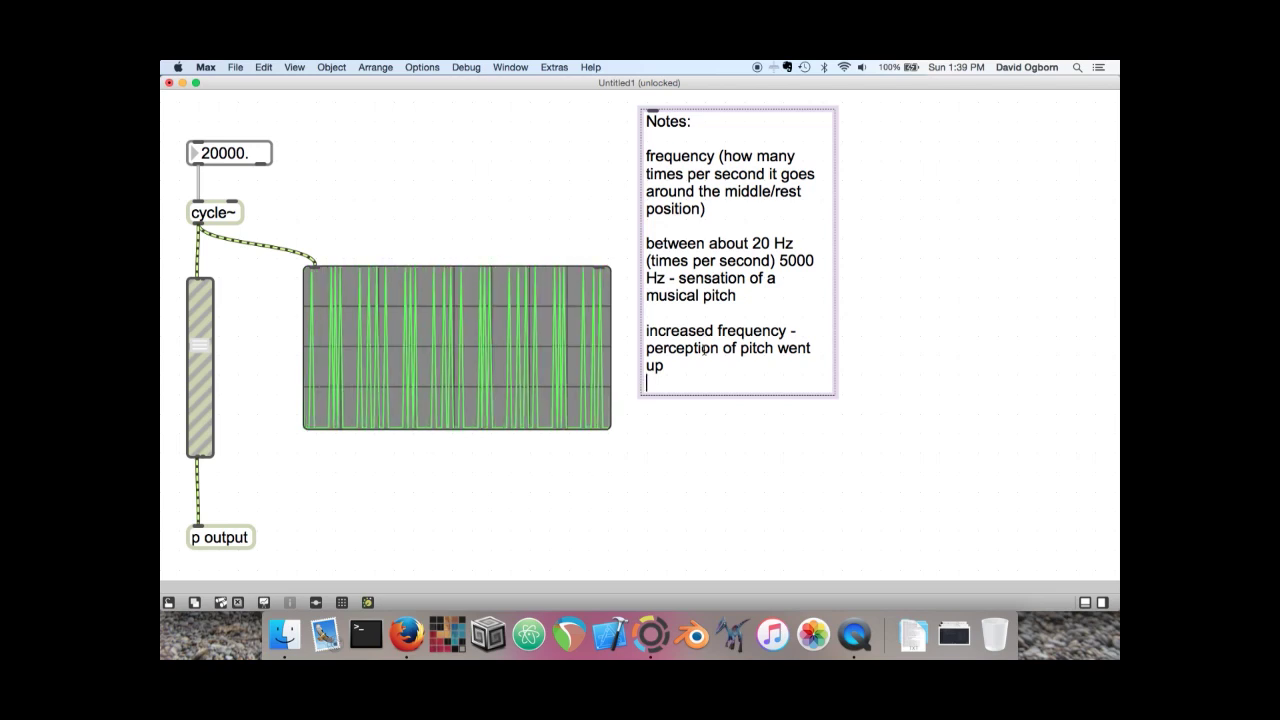
Move the scope~ up so its upper edge lines up with the frequency number box
{"action": "left_click", "coordinate": [757, 67]}
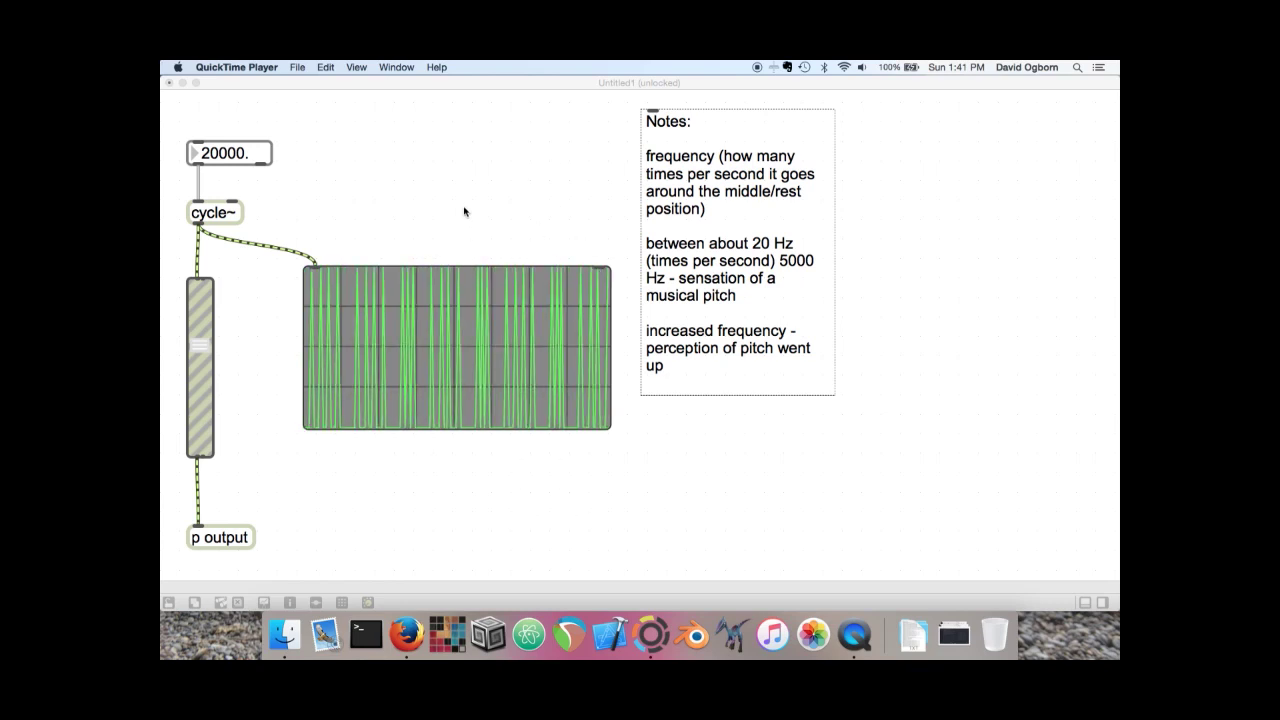
{"action": "key", "text": "super+e"}
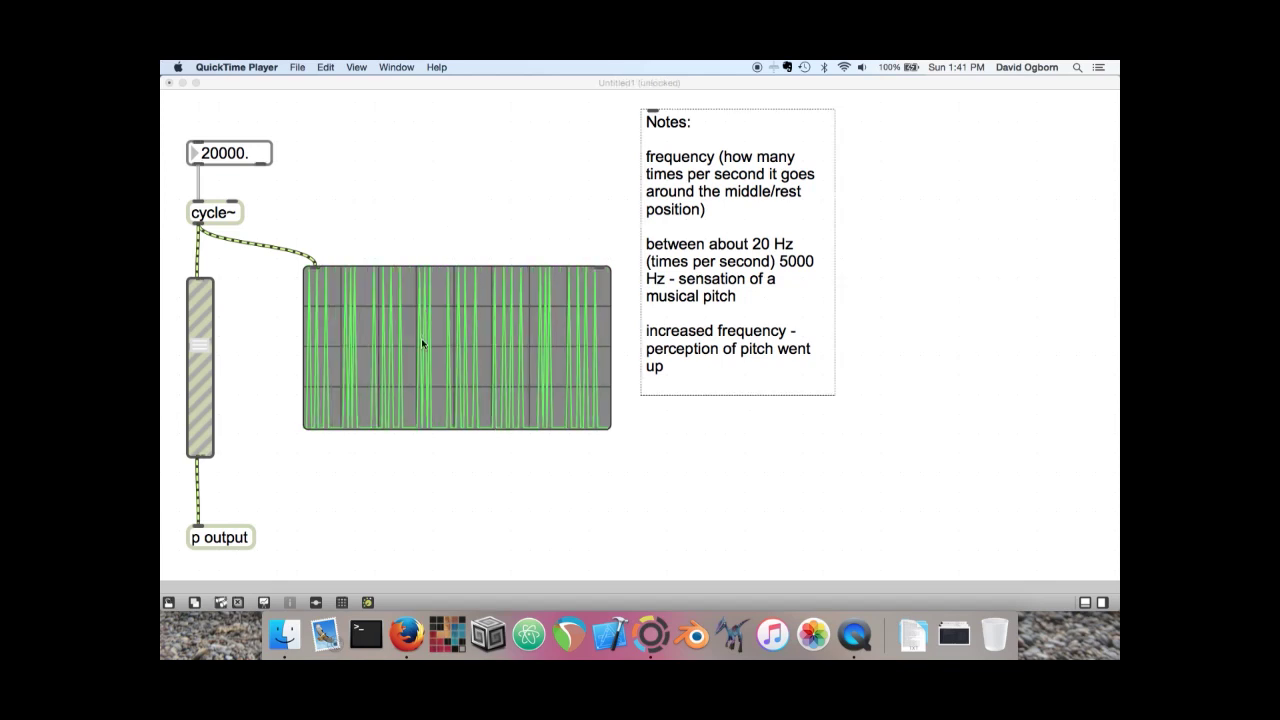
{"action": "left_click", "coordinate": [421, 312]}
{"action": "key", "text": "super+e"}
{"action": "left_click_drag", "start_coordinate": [421, 312], "coordinate": [423, 217]}
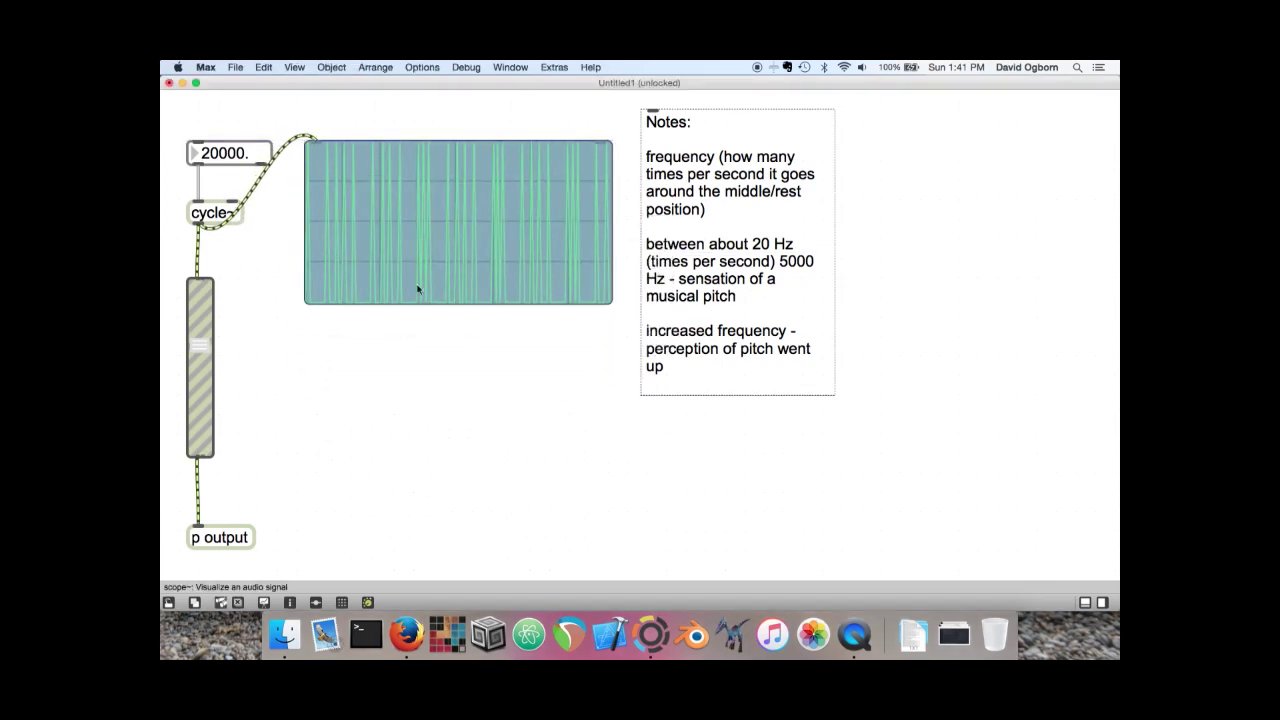
{"action": "left_click", "coordinate": [460, 312]}
Duplicate the scope~ directly below the original and connect the gain~ slider's signal output to the copy's first inlet
{"action": "left_click_drag", "start_coordinate": [463, 262], "coordinate": [451, 484]}
{"action": "left_click", "coordinate": [451, 366]}
{"action": "left_click", "coordinate": [452, 363]}
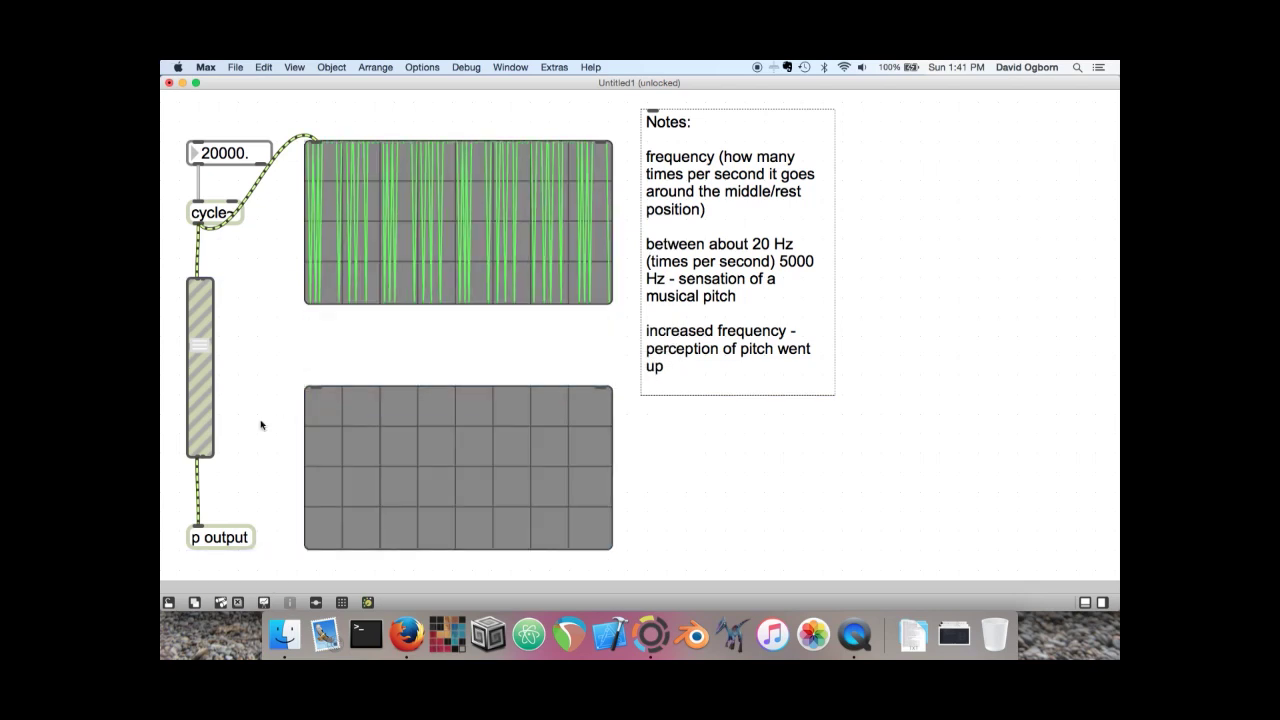
{"action": "left_click_drag", "start_coordinate": [199, 455], "coordinate": [332, 390]}
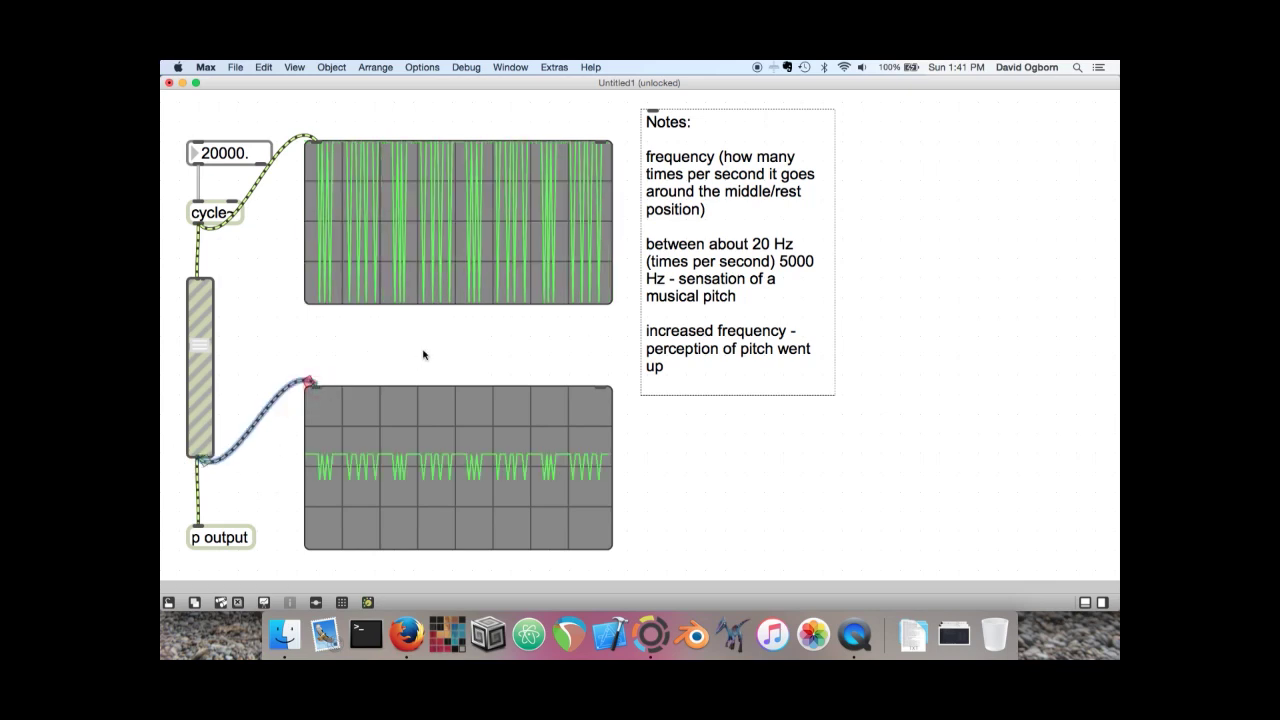
Lock the patch and set the cycle~ frequency to 220
{"action": "key", "text": "super+e"}
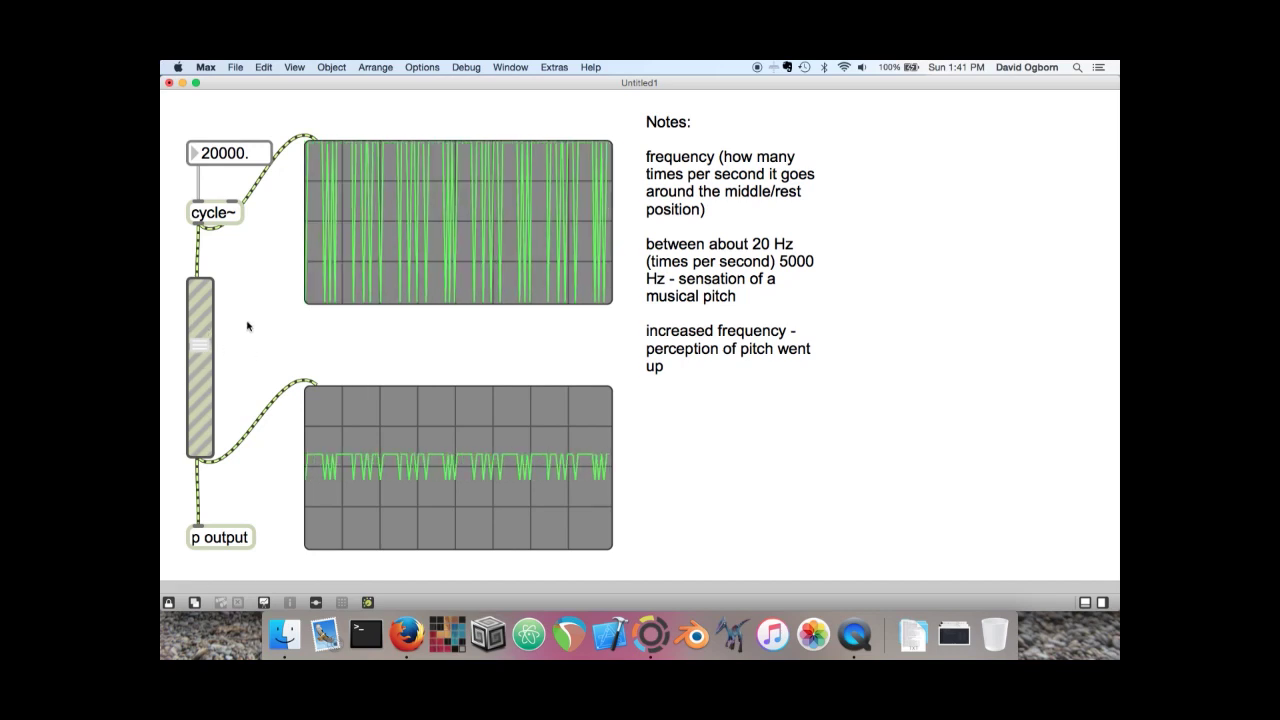
{"action": "left_click", "coordinate": [230, 152]}
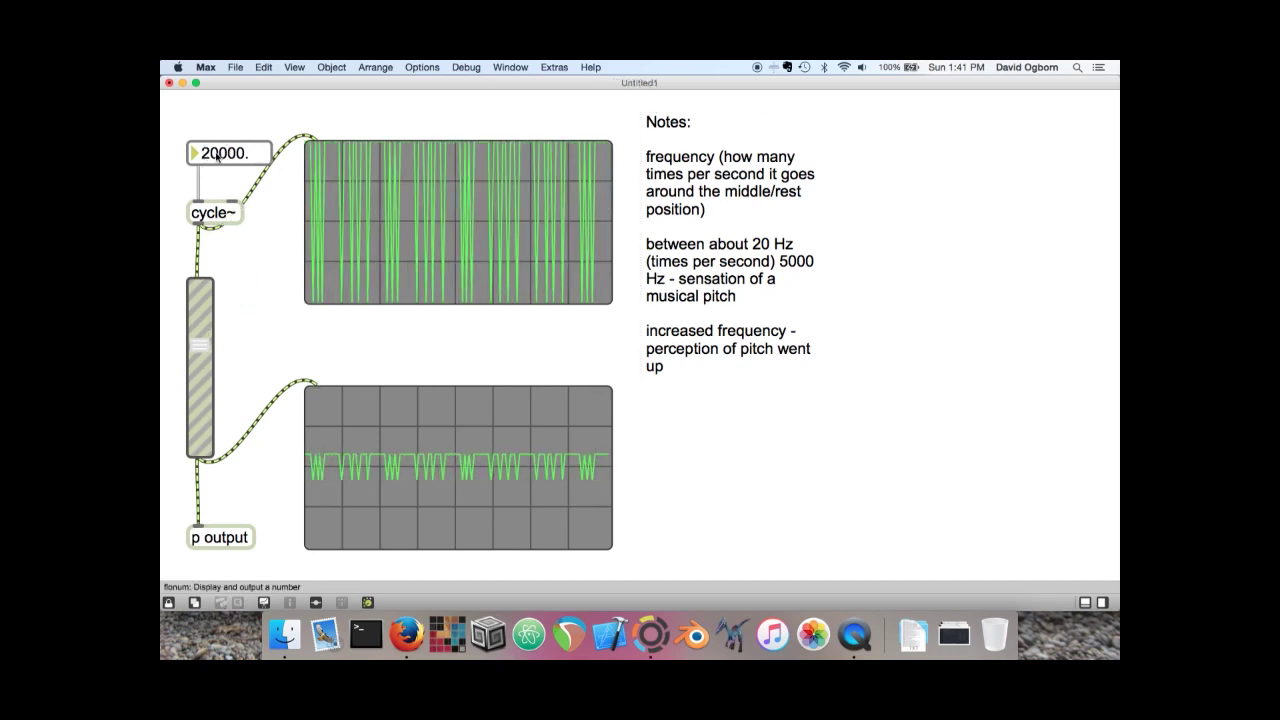
{"action": "type", "text": "220"}
{"action": "key", "text": "Return"}
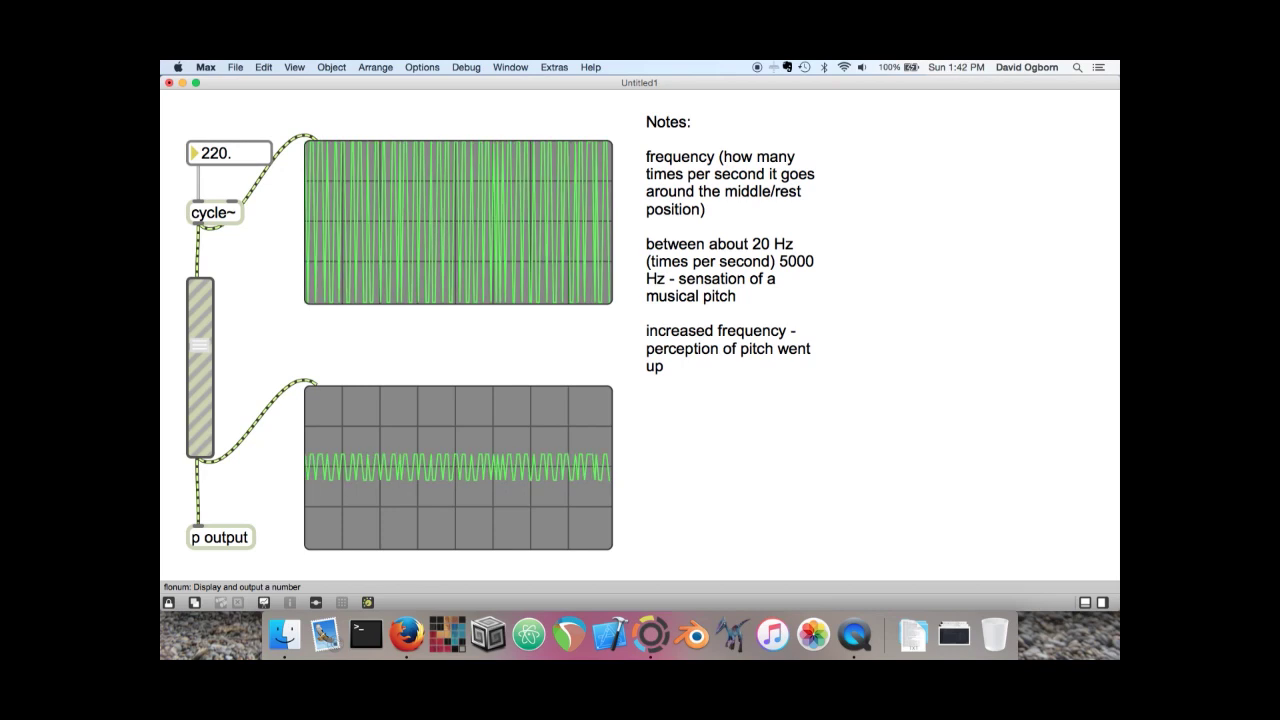
With the patch locked, sweep the gain~ slider down and up to vary the signal level, leaving it near its minimum
{"action": "key", "text": "super+e"}
{"action": "key", "text": "super+e"}
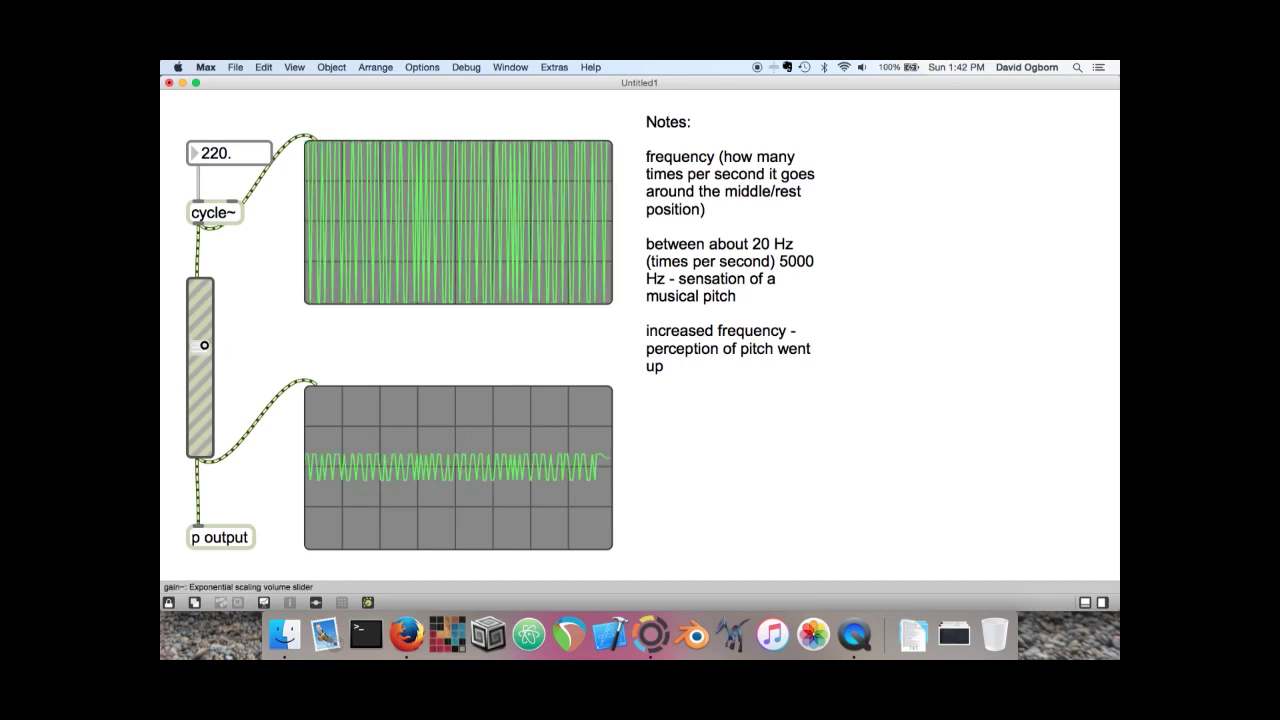
{"action": "left_click_drag", "start_coordinate": [204, 347], "coordinate": [201, 376]}
{"action": "left_click_drag", "start_coordinate": [200, 379], "coordinate": [196, 358]}
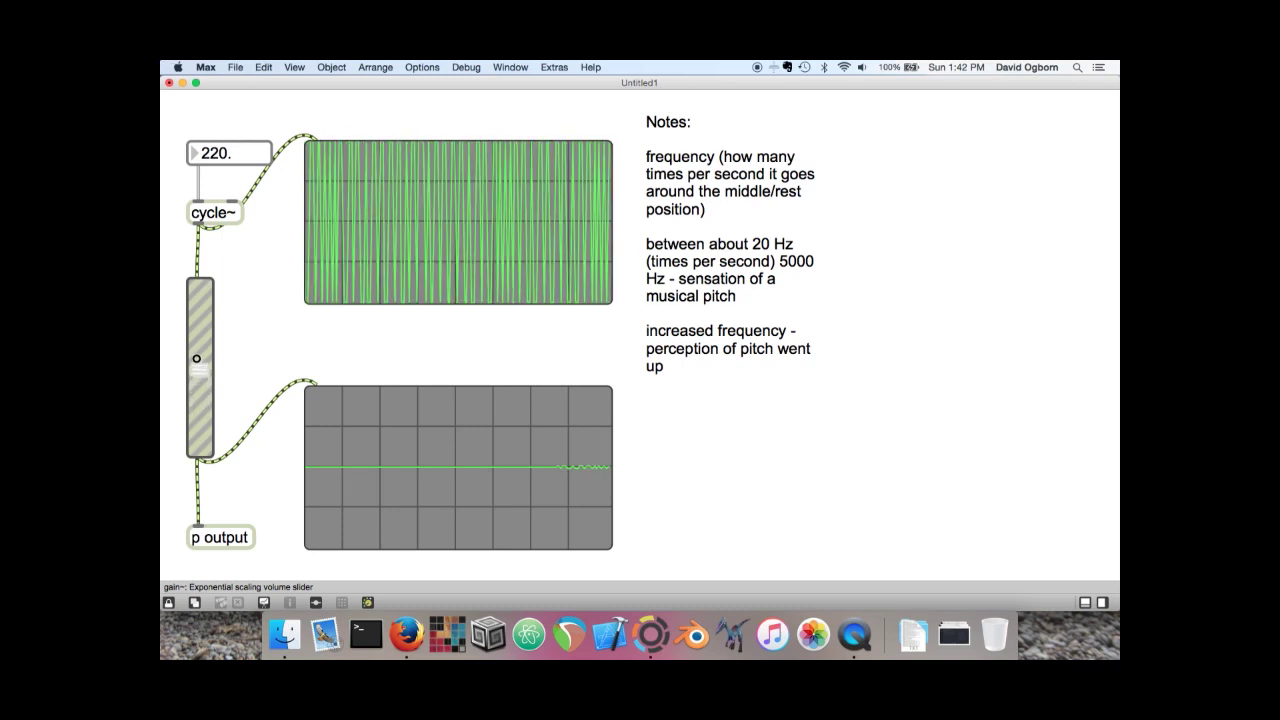
Unlock the patch and add "vertical -> amplitude (level)" as a new paragraph at the end of the Notes comment
{"action": "key", "text": "cmd+e"}
{"action": "double_click", "coordinate": [664, 366]}
{"action": "key", "text": "Return"}
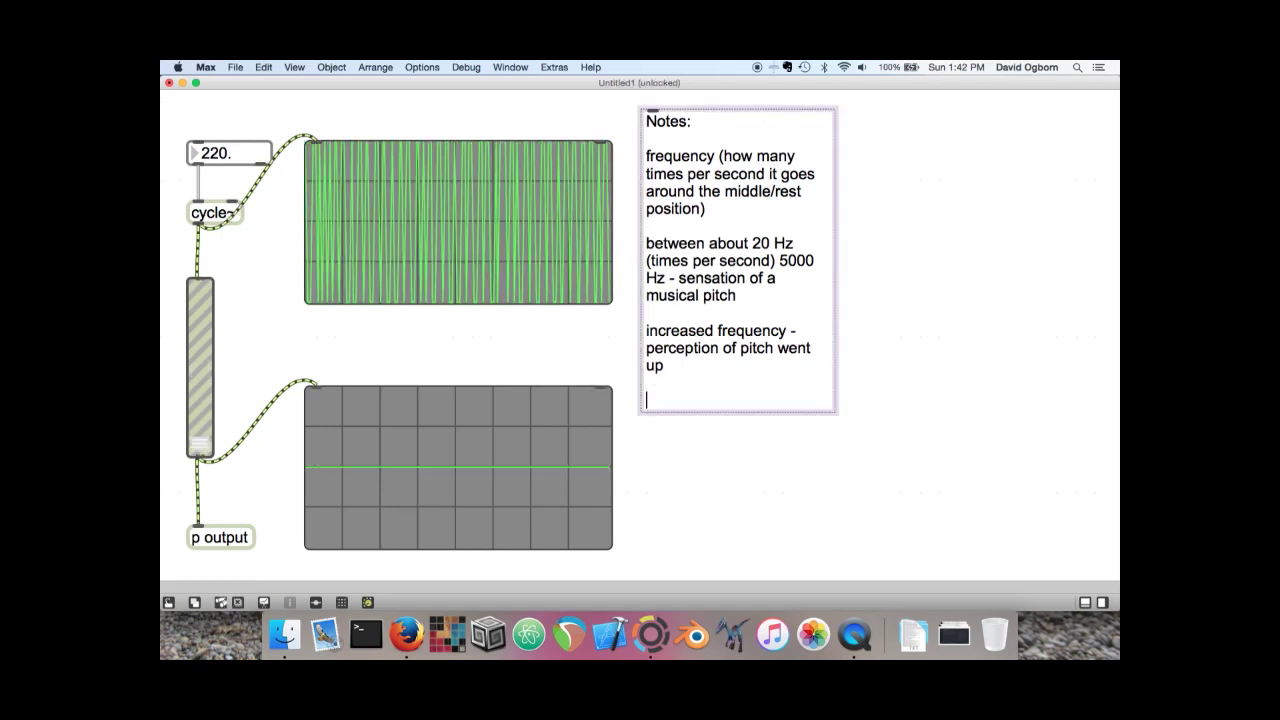
{"action": "type", "text": "vertical "}
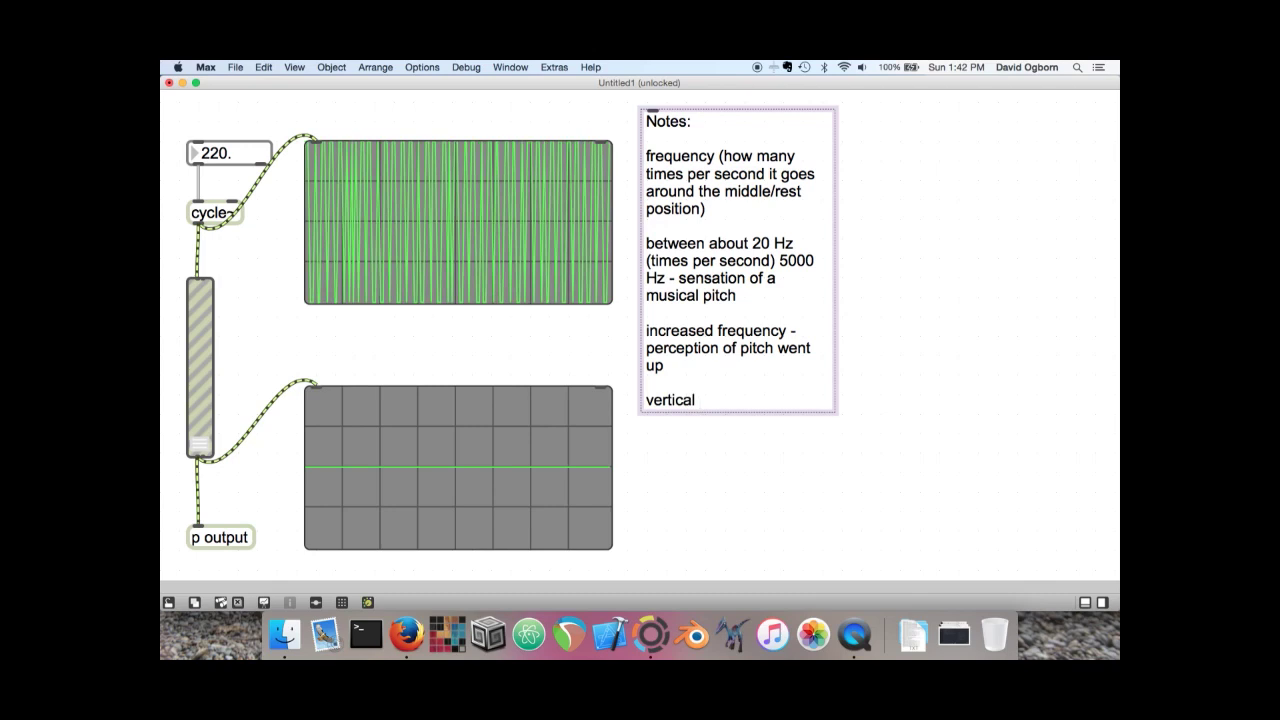
{"action": "type", "text": "-> ampl"}
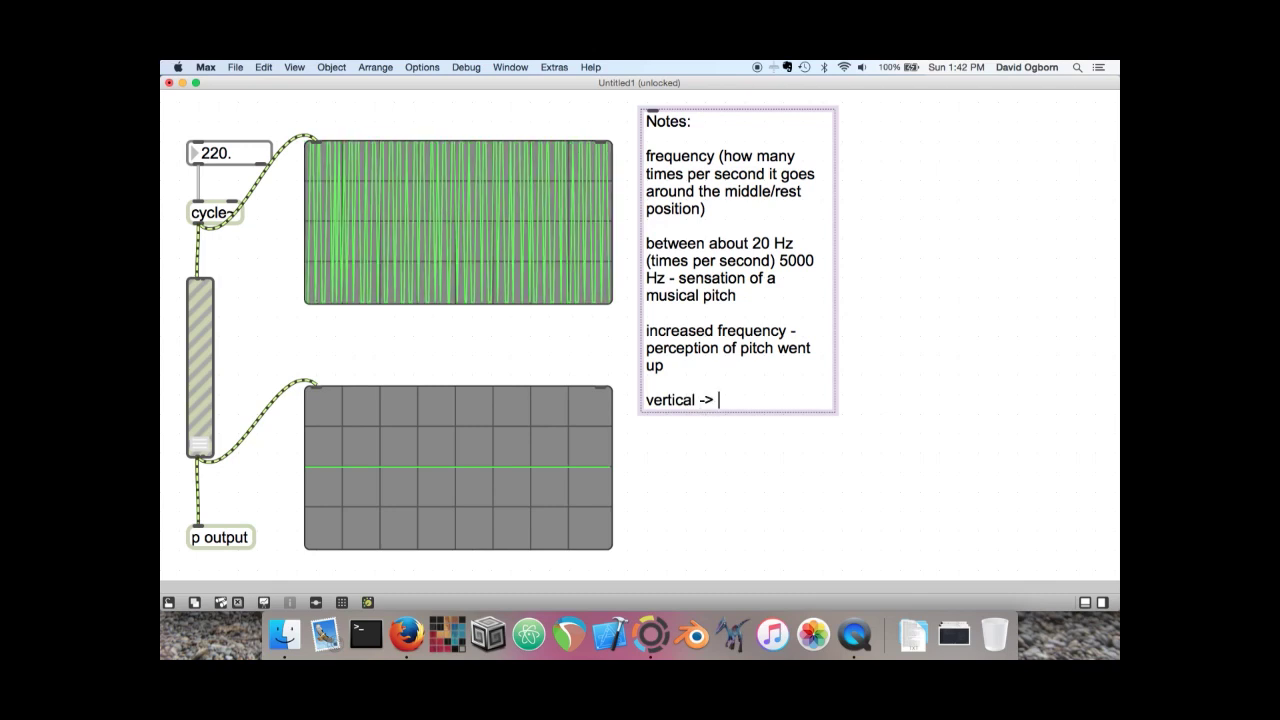
{"action": "type", "text": "itude"}
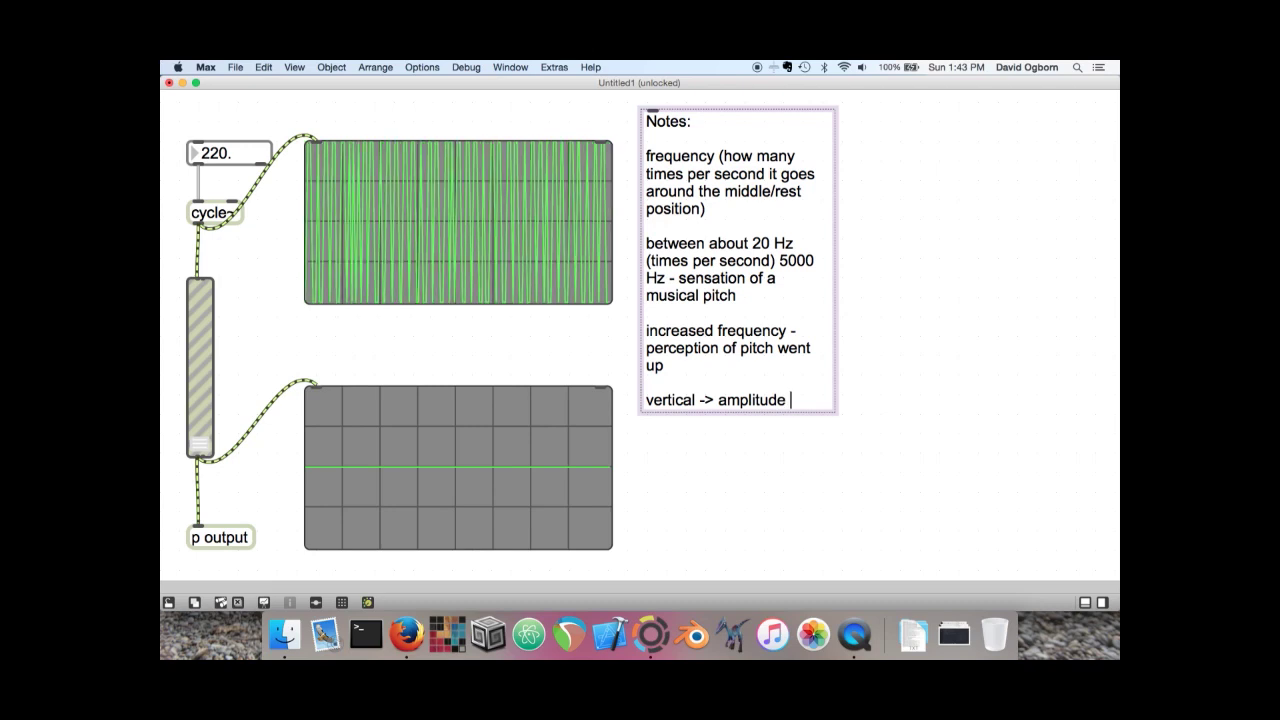
{"action": "type", "text": " (level)"}
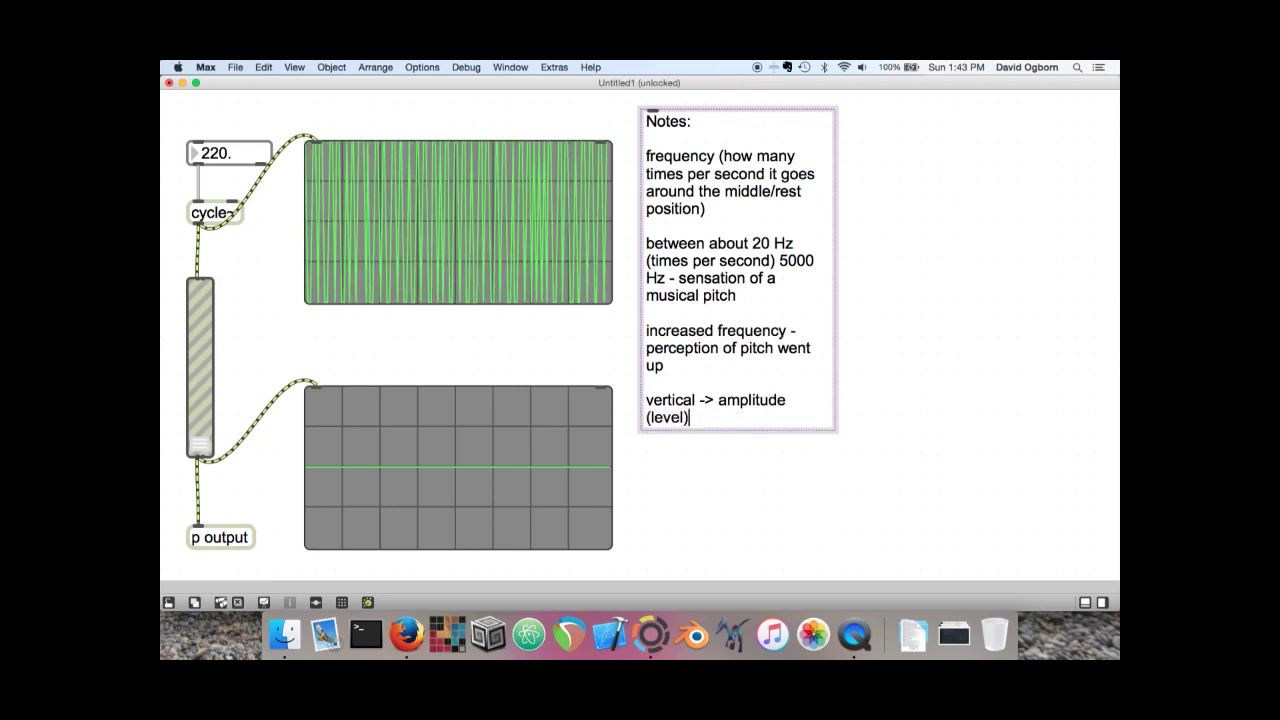
{"action": "type", "text": " -"}
{"action": "key", "text": "BackSpace"}
Complete the amplitude note with the quoted question "how far away from the middle does the signal go?" and add a blank line after it
{"action": "type", "text": "\"h"}
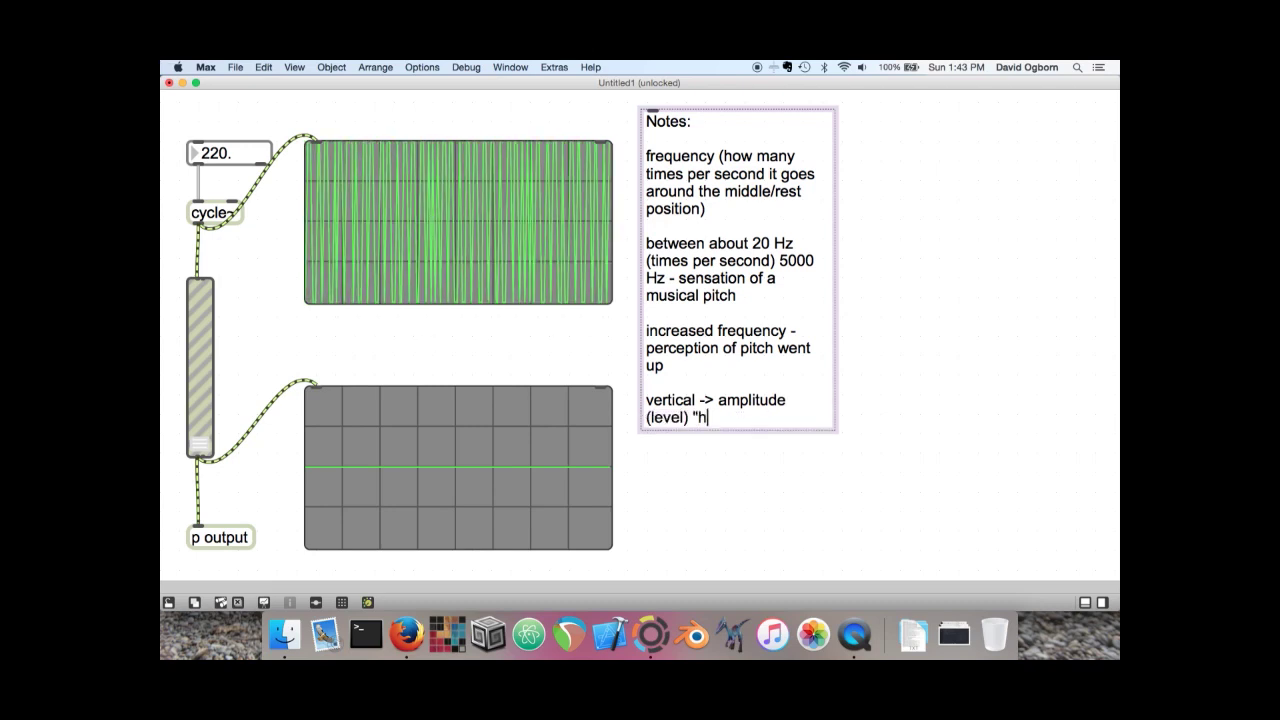
{"action": "type", "text": "ow far away from the middle do"}
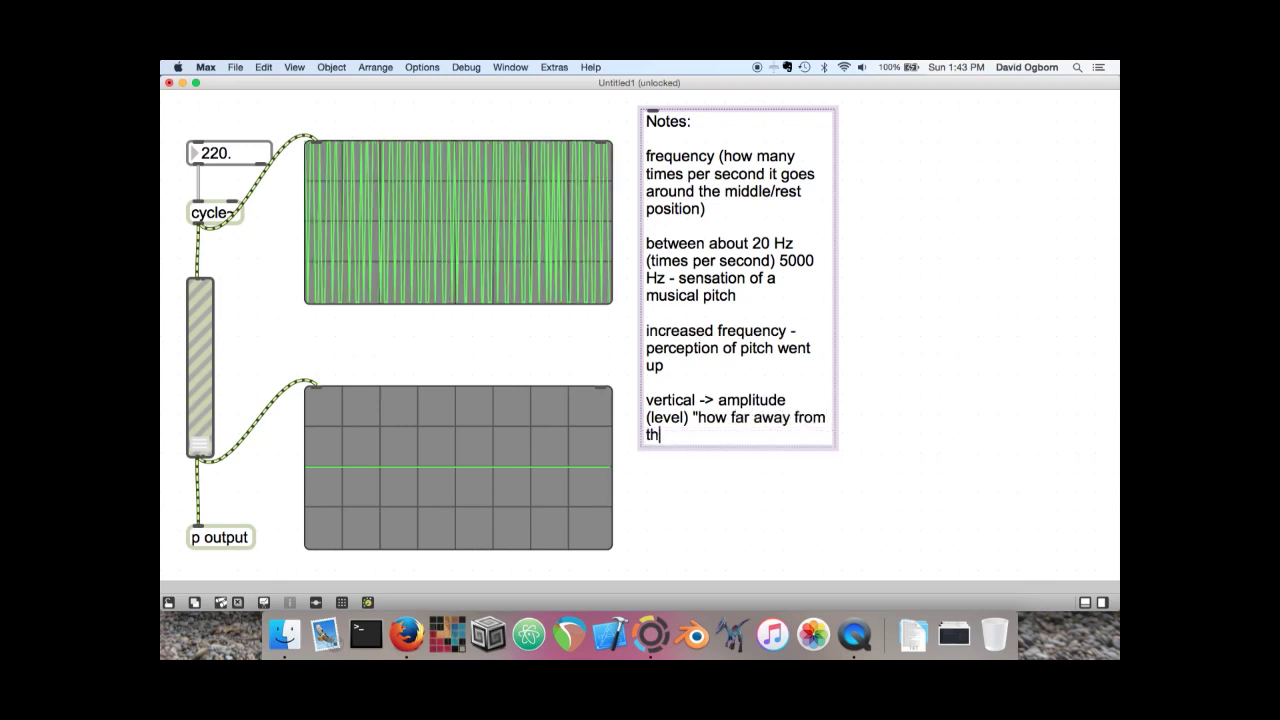
{"action": "type", "text": "es the sign"}
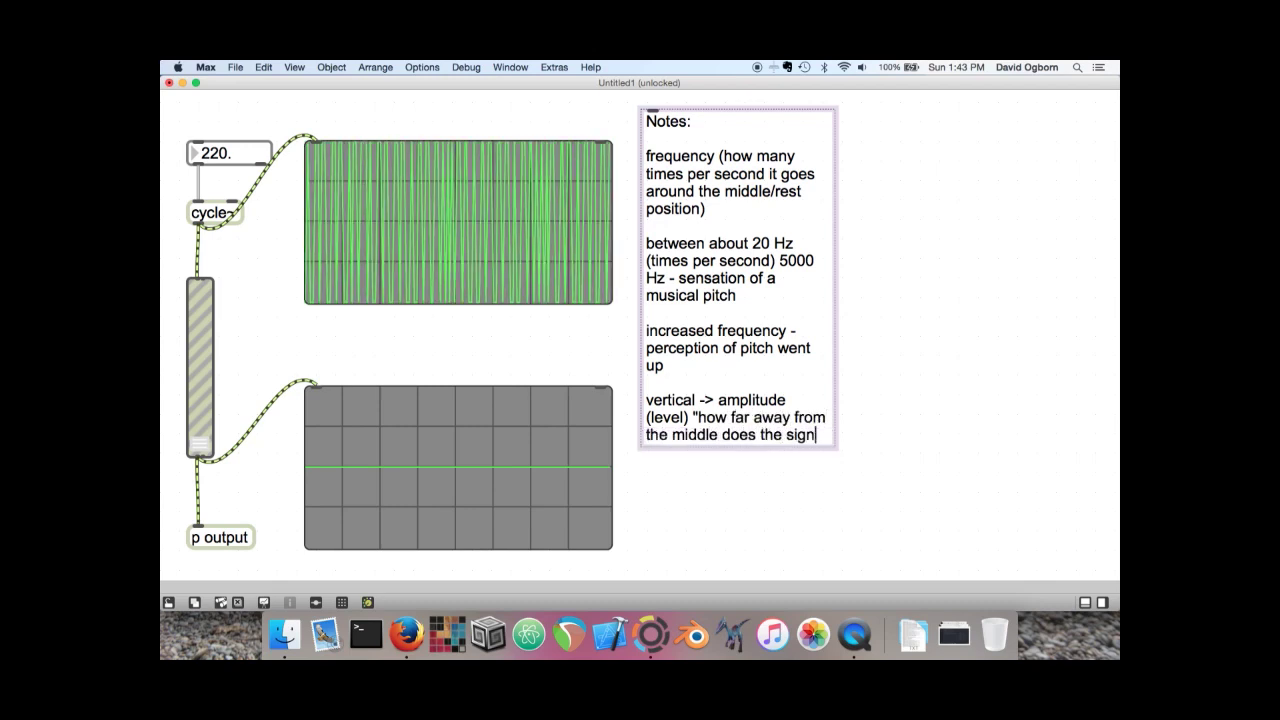
{"action": "type", "text": "al go?\""}
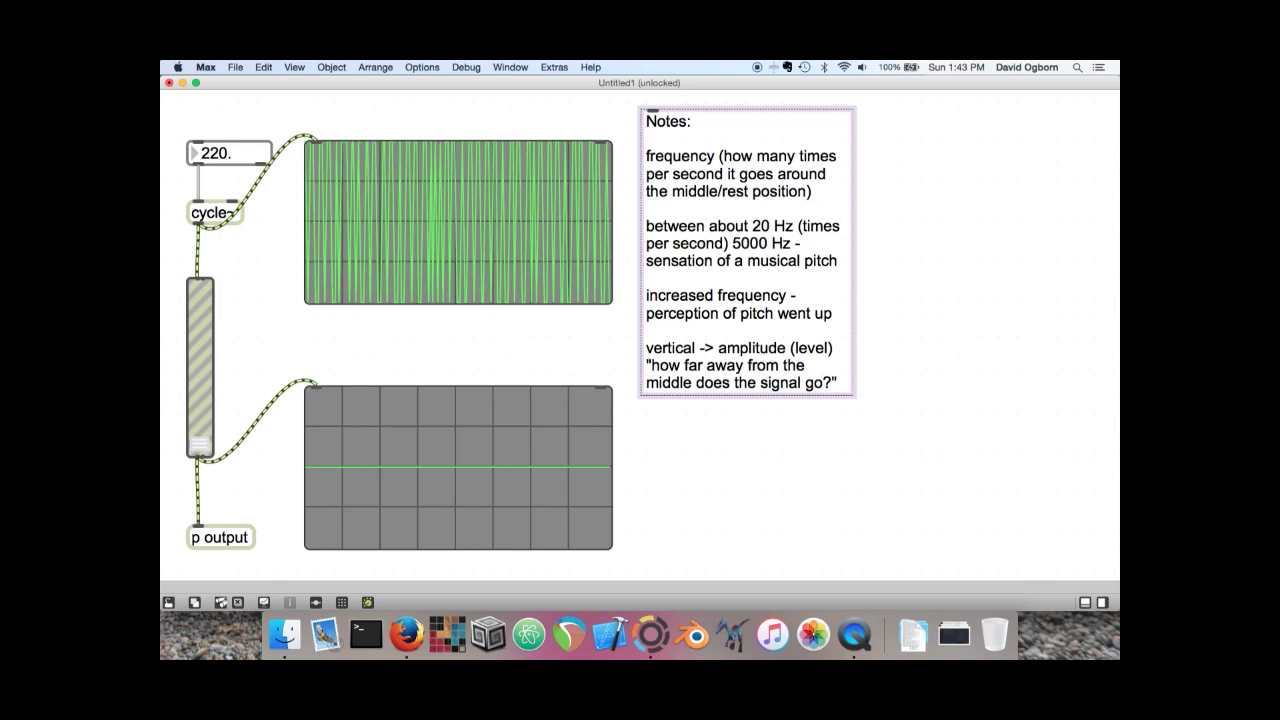
{"action": "key", "text": "Return"}
{"action": "key", "text": "Return"}
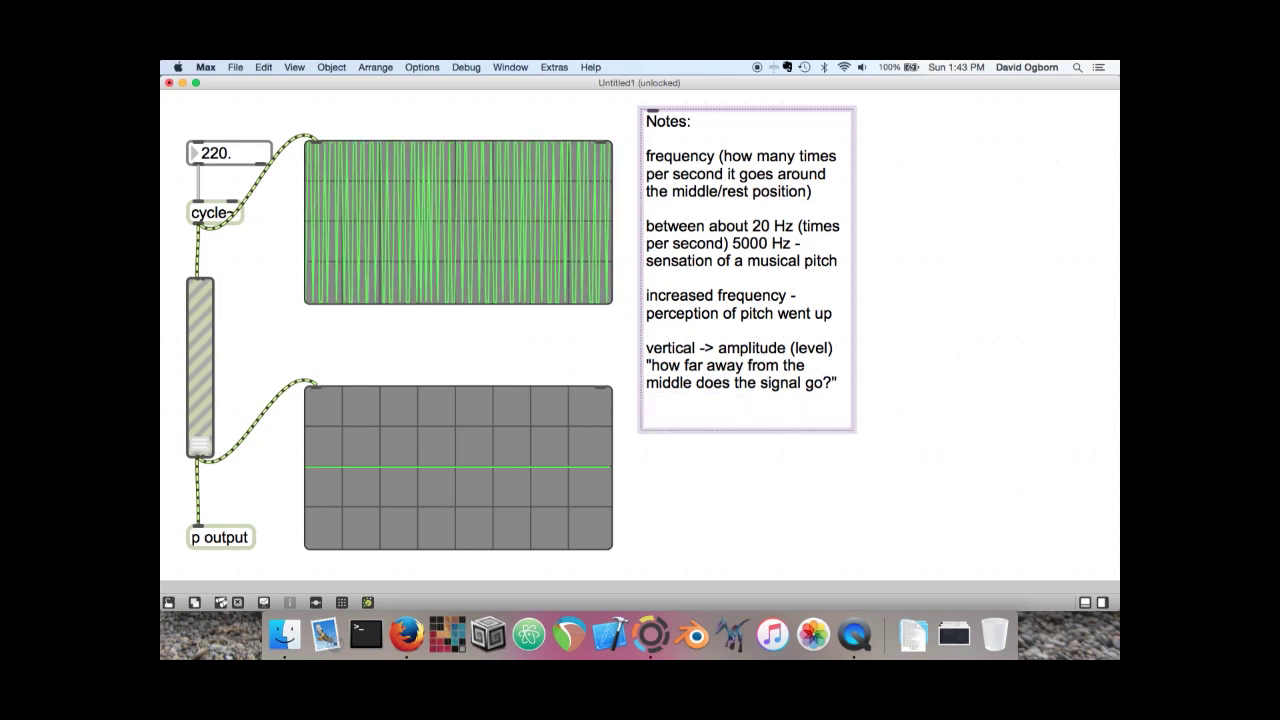
Add the line "amplitude ~ loudness" at the end of the Notes comment
{"action": "type", "text": "amplitude"}
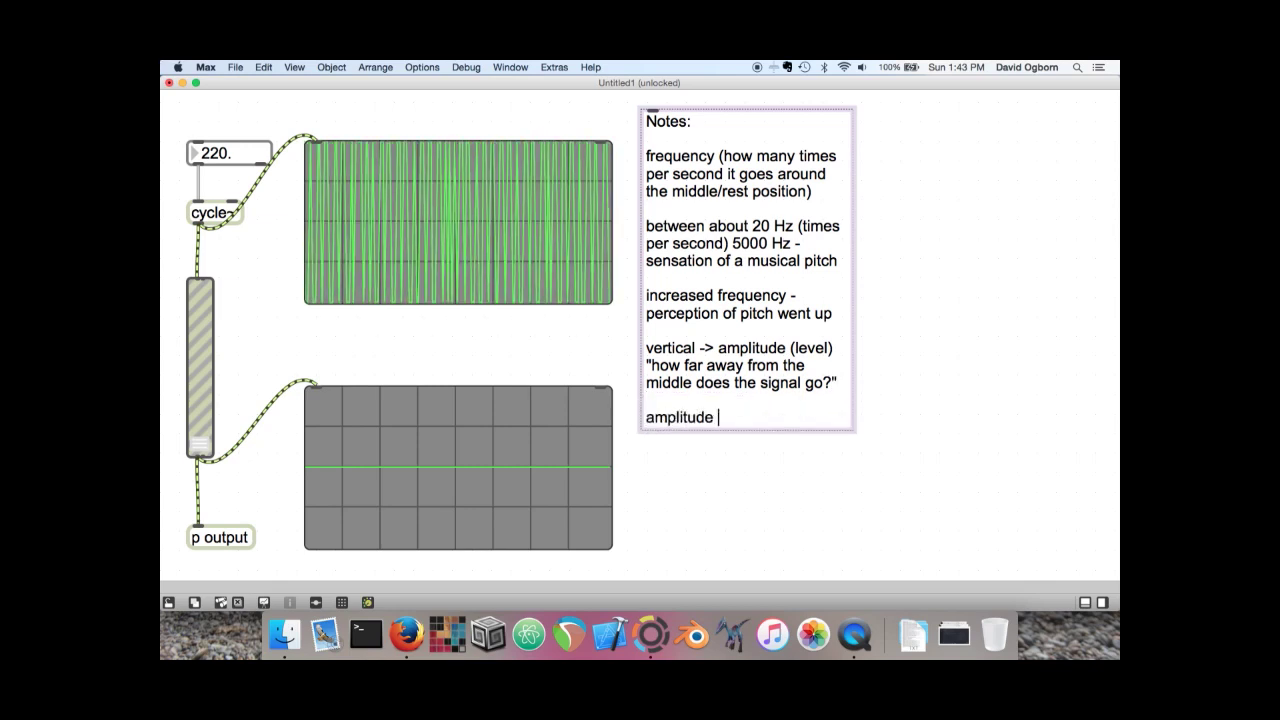
{"action": "type", "text": " ~ "}
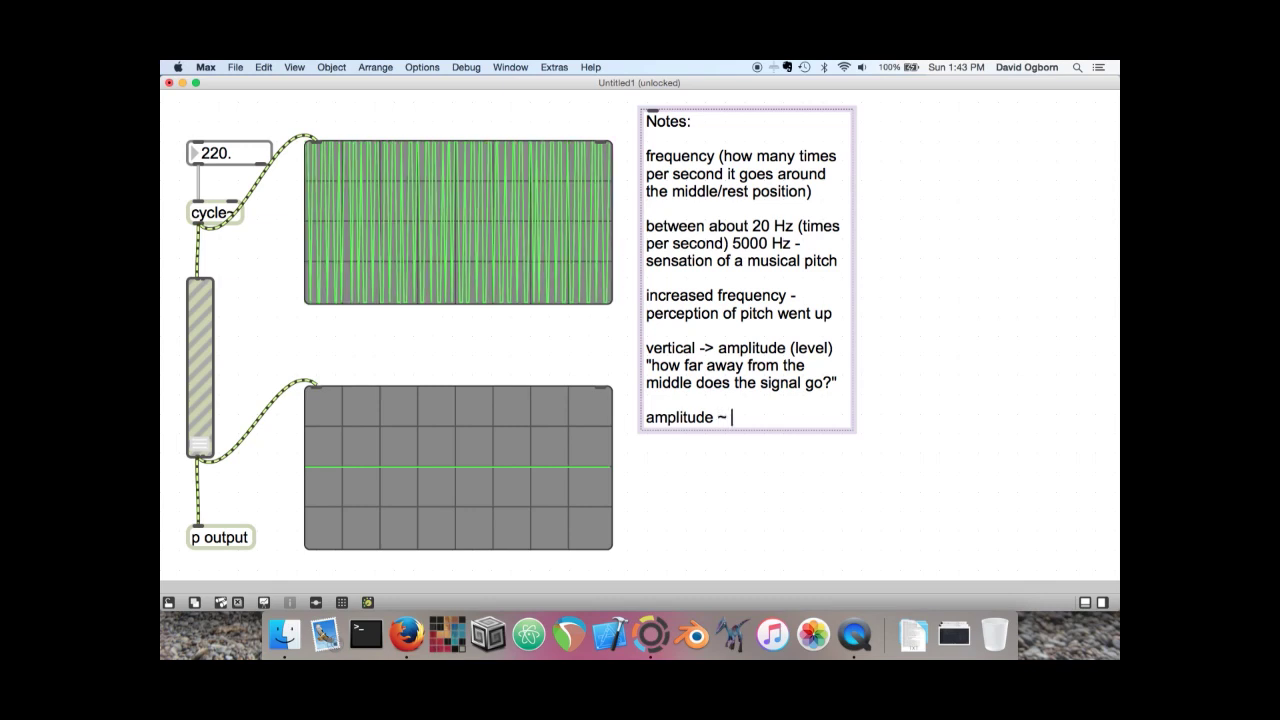
{"action": "type", "text": "loudness"}
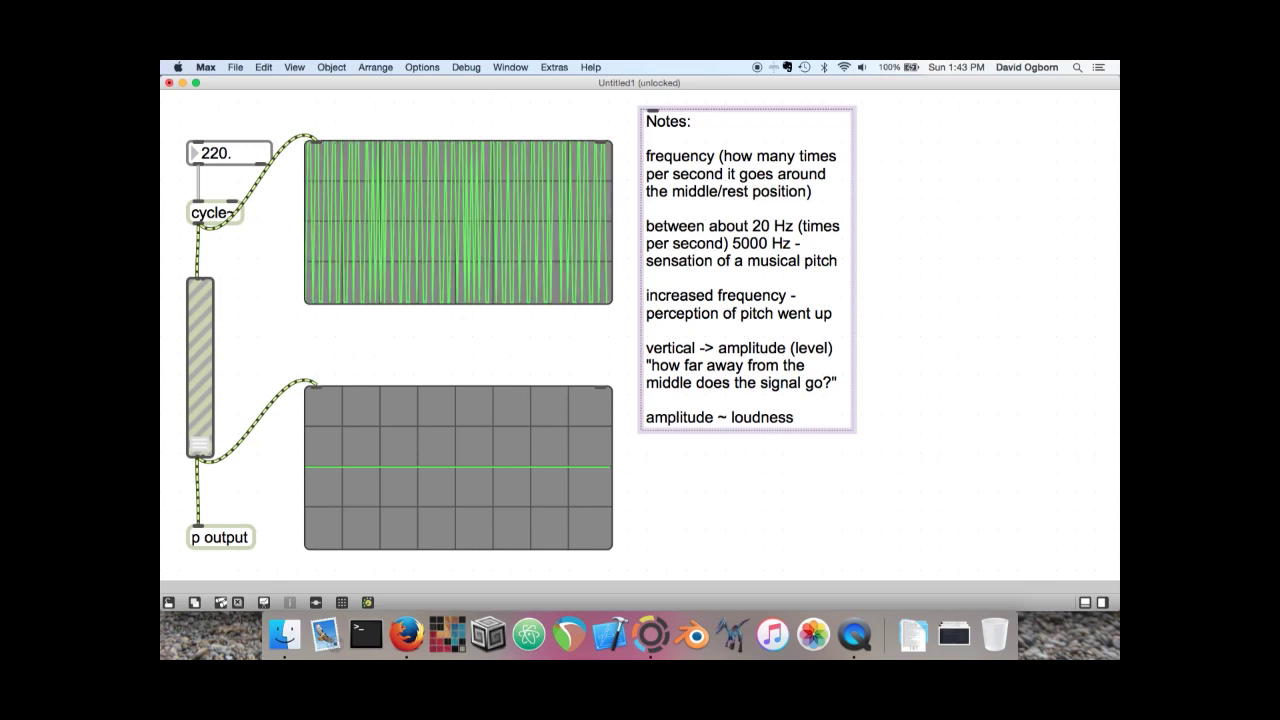
Delete the whole Notes comment from the patch
{"action": "left_click", "coordinate": [757, 68]}
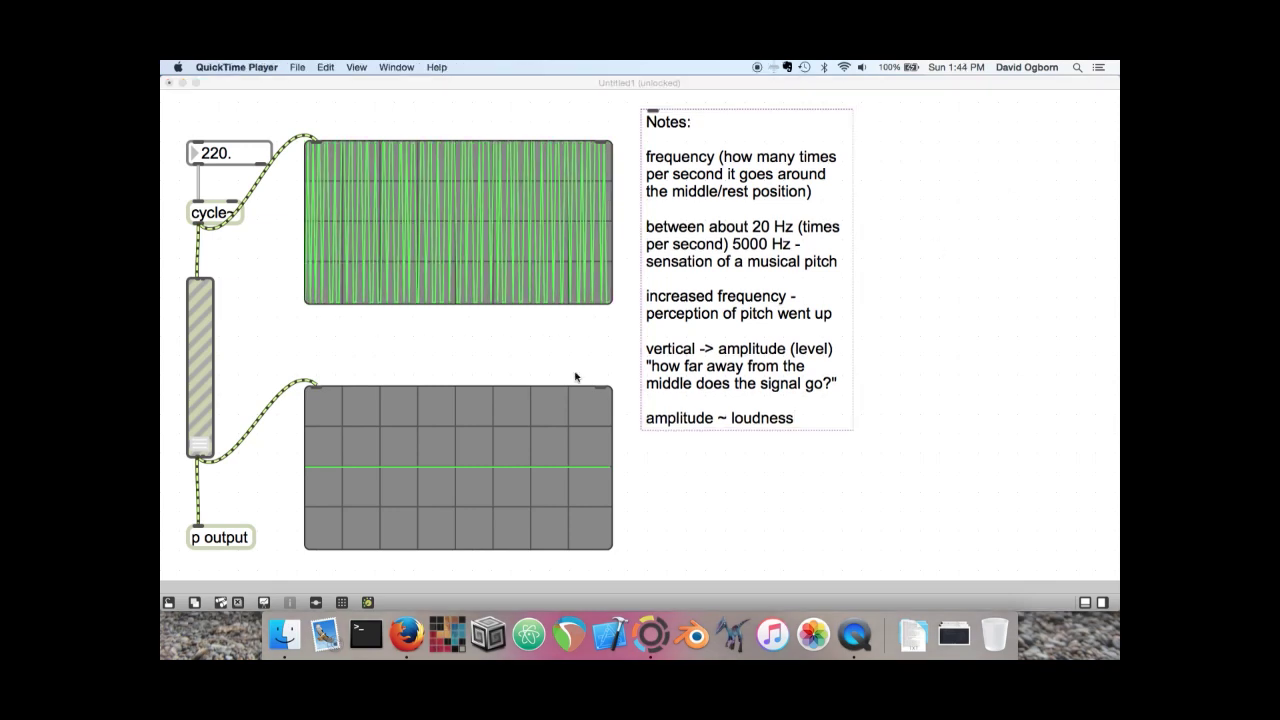
{"action": "left_click", "coordinate": [746, 318]}
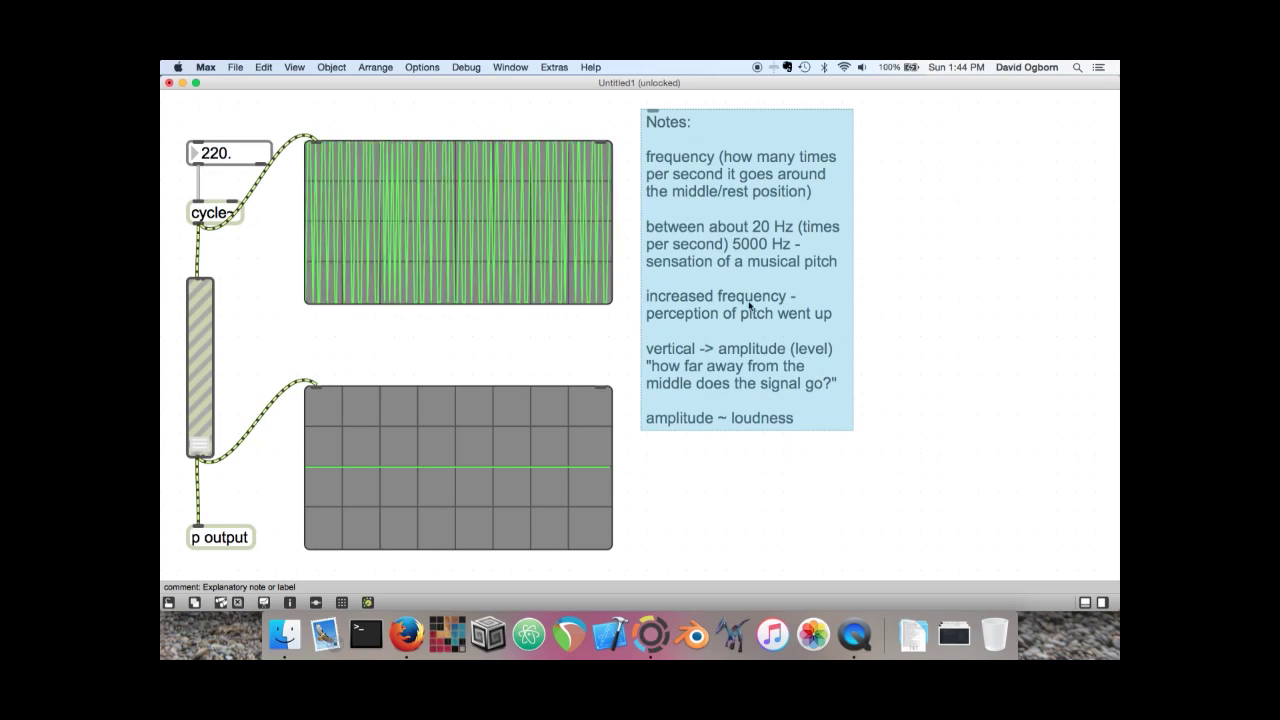
{"action": "key", "text": "BackSpace"}
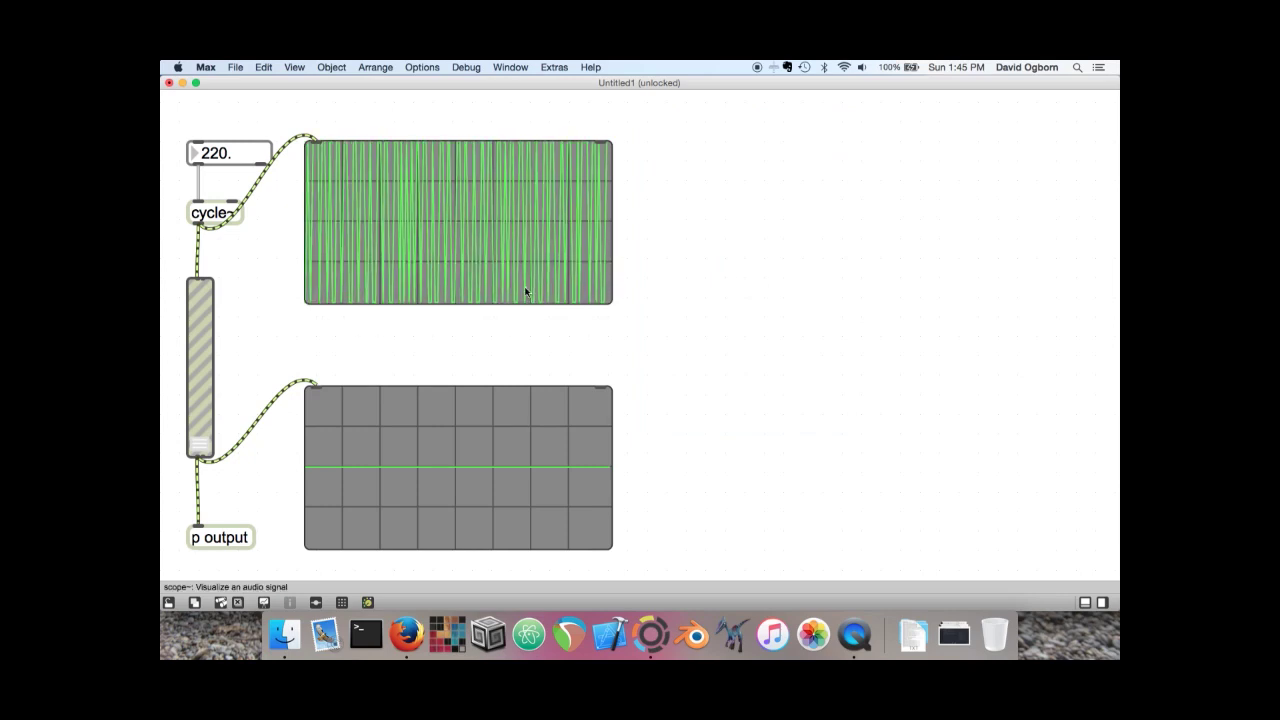
Shift the upper scope~ down about 23 pixels and place a copy of the float number box and cycle~ pair beyond it
{"action": "left_click_drag", "start_coordinate": [525, 291], "coordinate": [534, 314]}
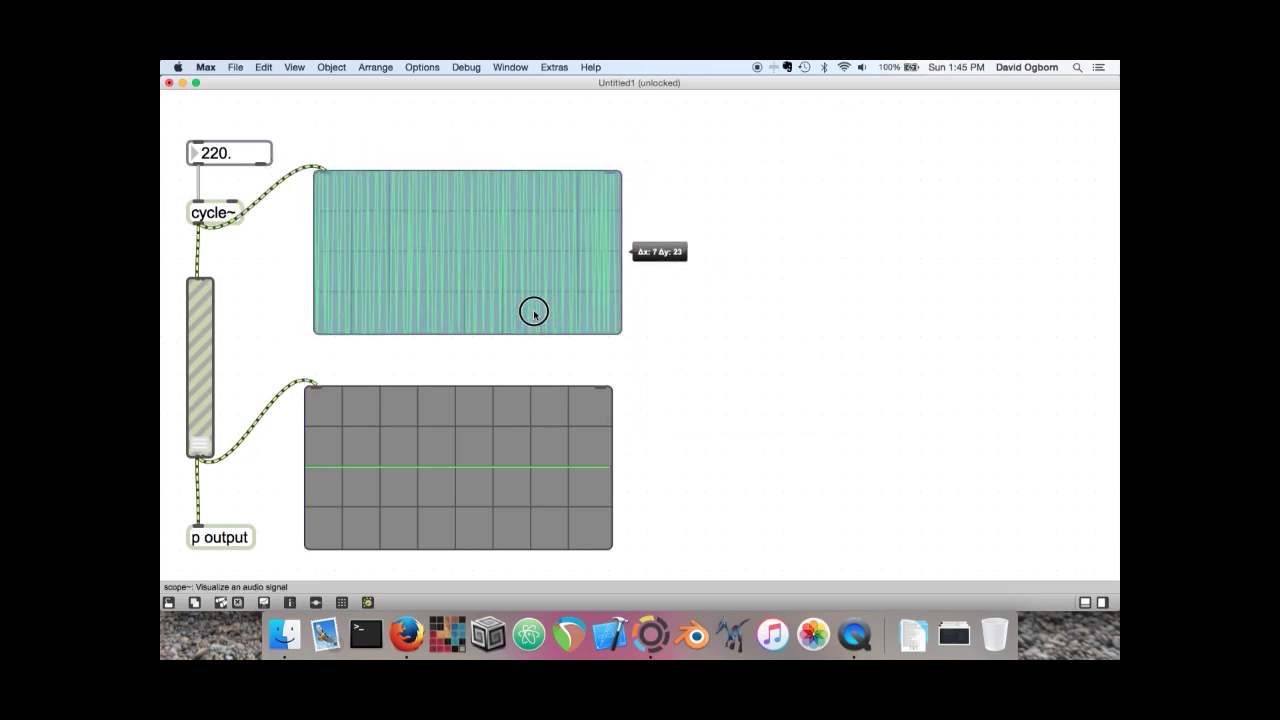
{"action": "left_click_drag", "start_coordinate": [264, 228], "coordinate": [722, 149]}
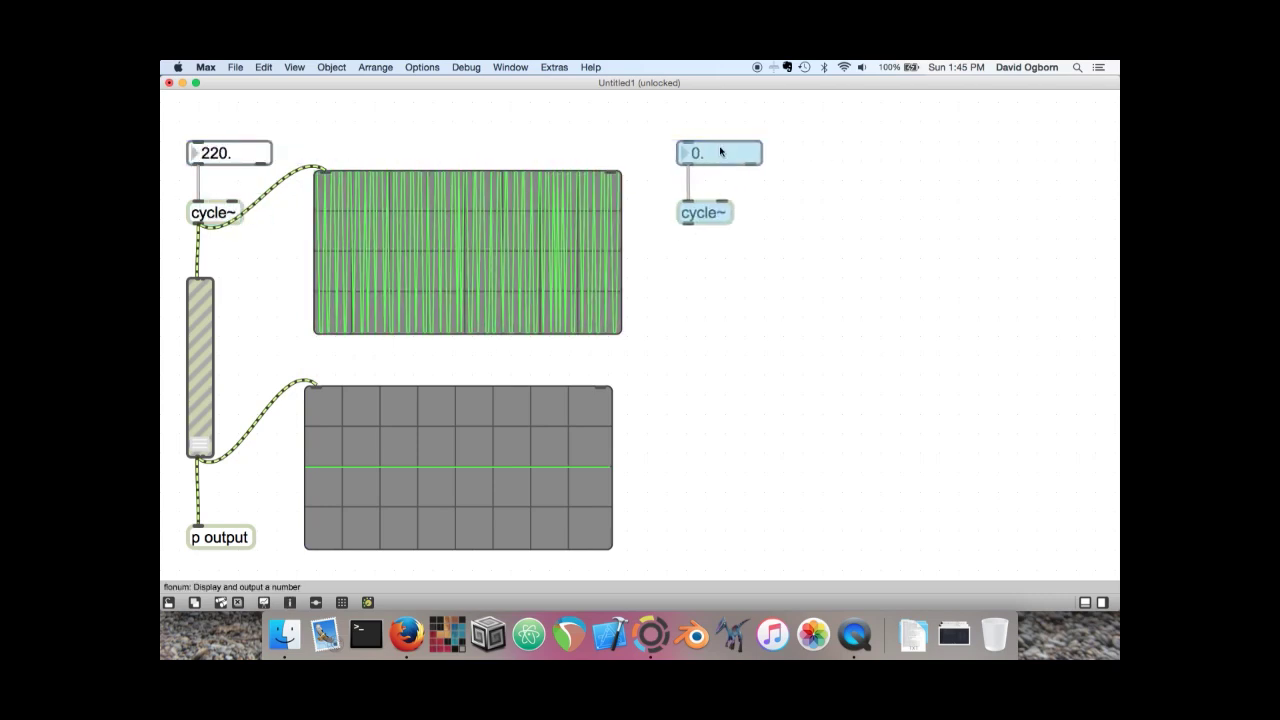
Lock the patch and raise the gain~ slider to a little above the middle of its range
{"action": "left_click", "coordinate": [601, 148]}
{"action": "key", "text": "super+e"}
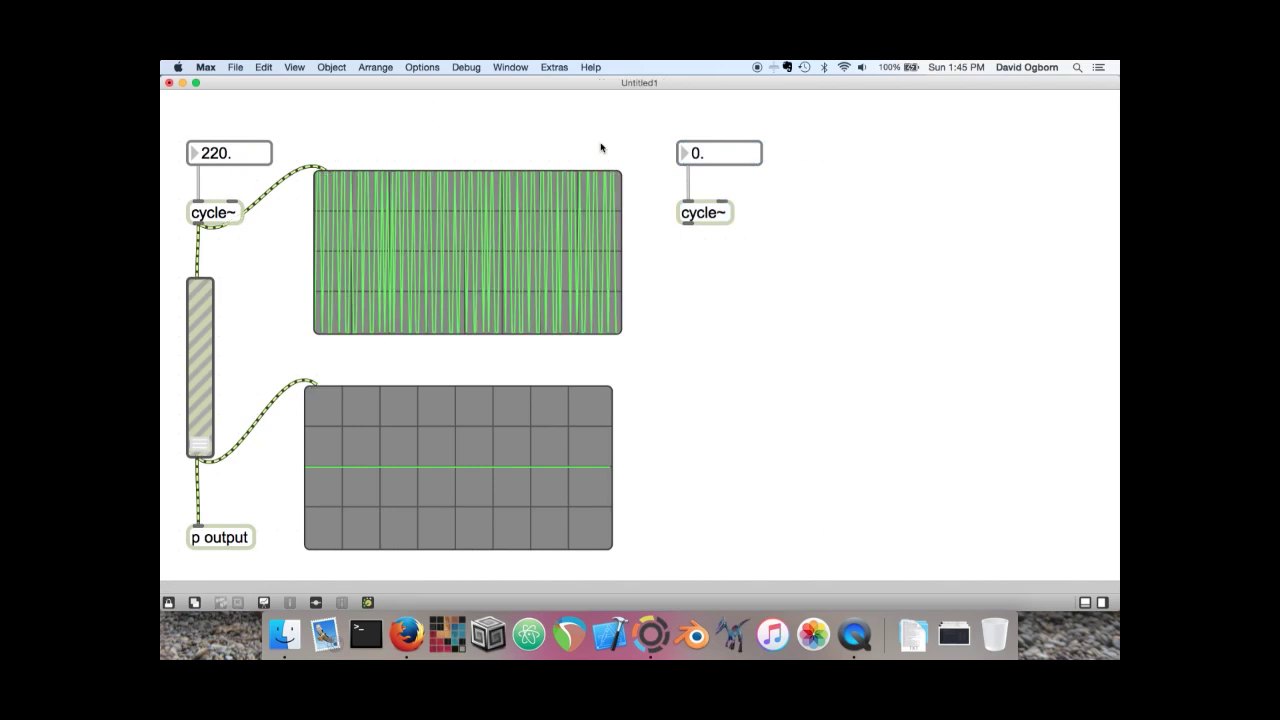
{"action": "left_click", "coordinate": [297, 147]}
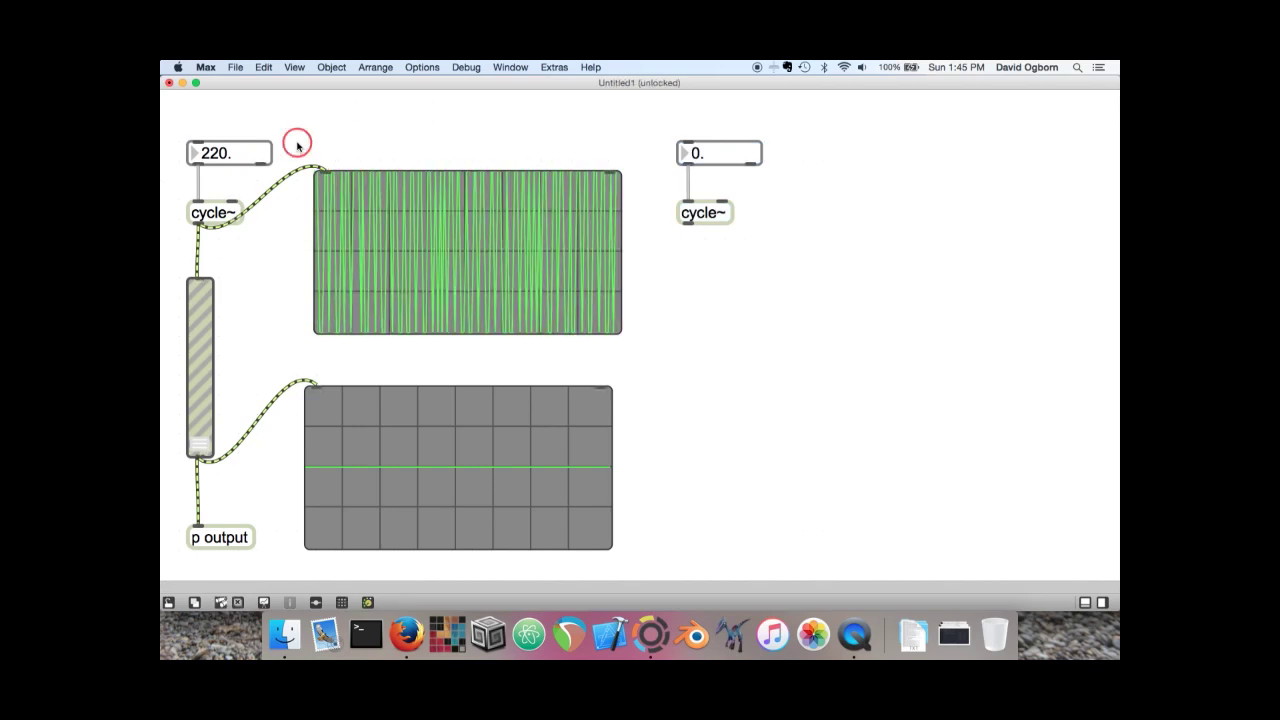
{"action": "left_click_drag", "start_coordinate": [201, 442], "coordinate": [200, 378]}
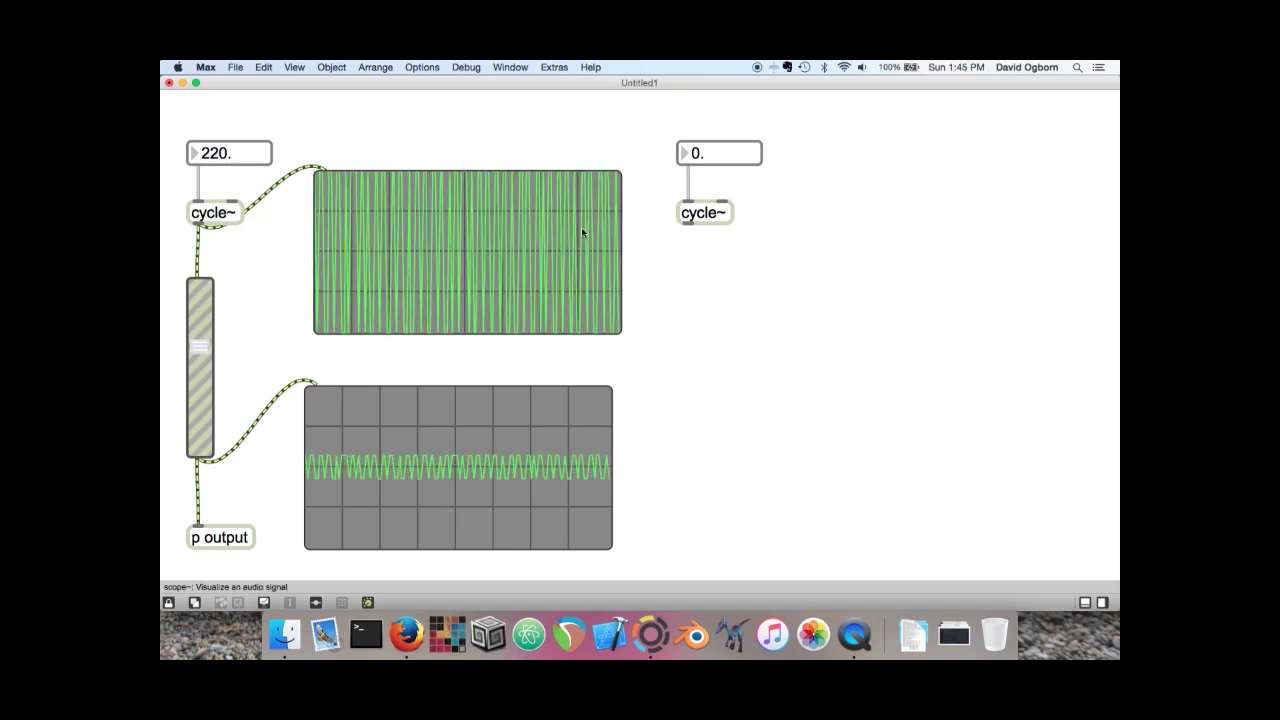
Unlock the patch, copy the upper scope~ next to the second cycle~ and connect that cycle~'s output to the copy
{"action": "left_click", "coordinate": [709, 231]}
{"action": "key", "text": "super+e"}
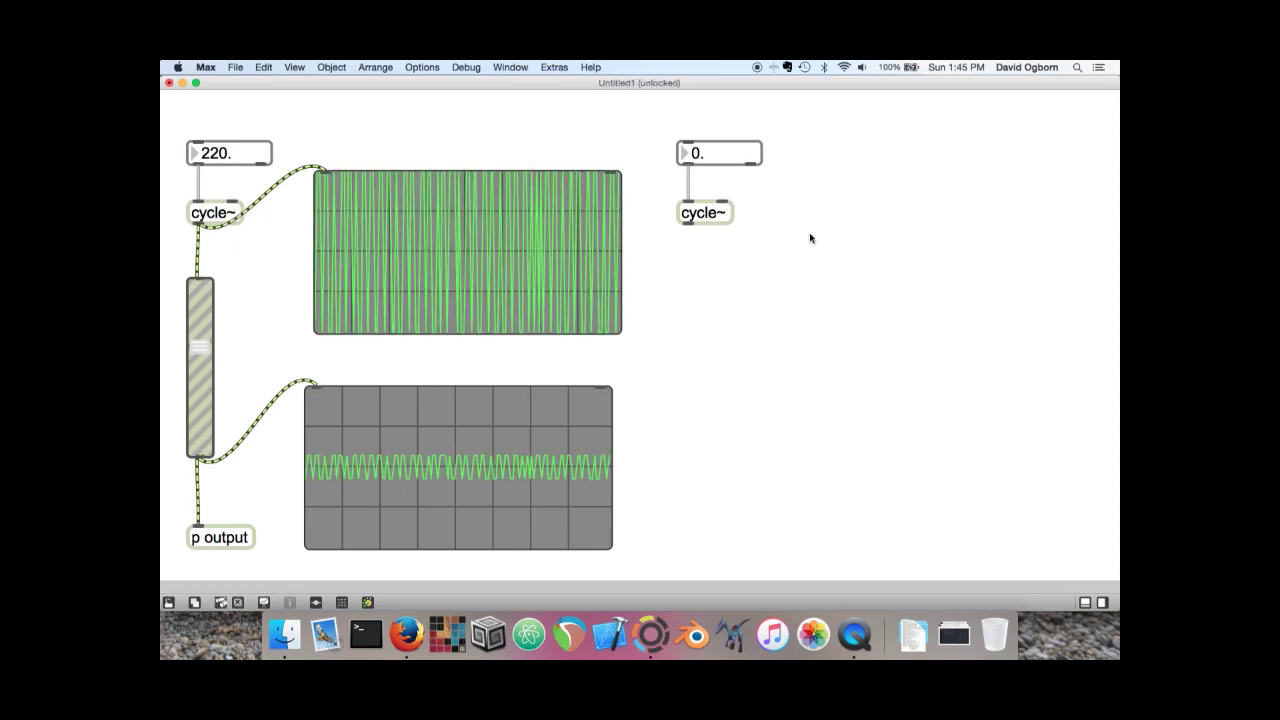
{"action": "left_click_drag", "start_coordinate": [429, 213], "coordinate": [877, 215]}
{"action": "left_click_drag", "start_coordinate": [689, 222], "coordinate": [772, 174]}
Lock the patch and set the second cycle~ frequency to 550
{"action": "key", "text": "super+e"}
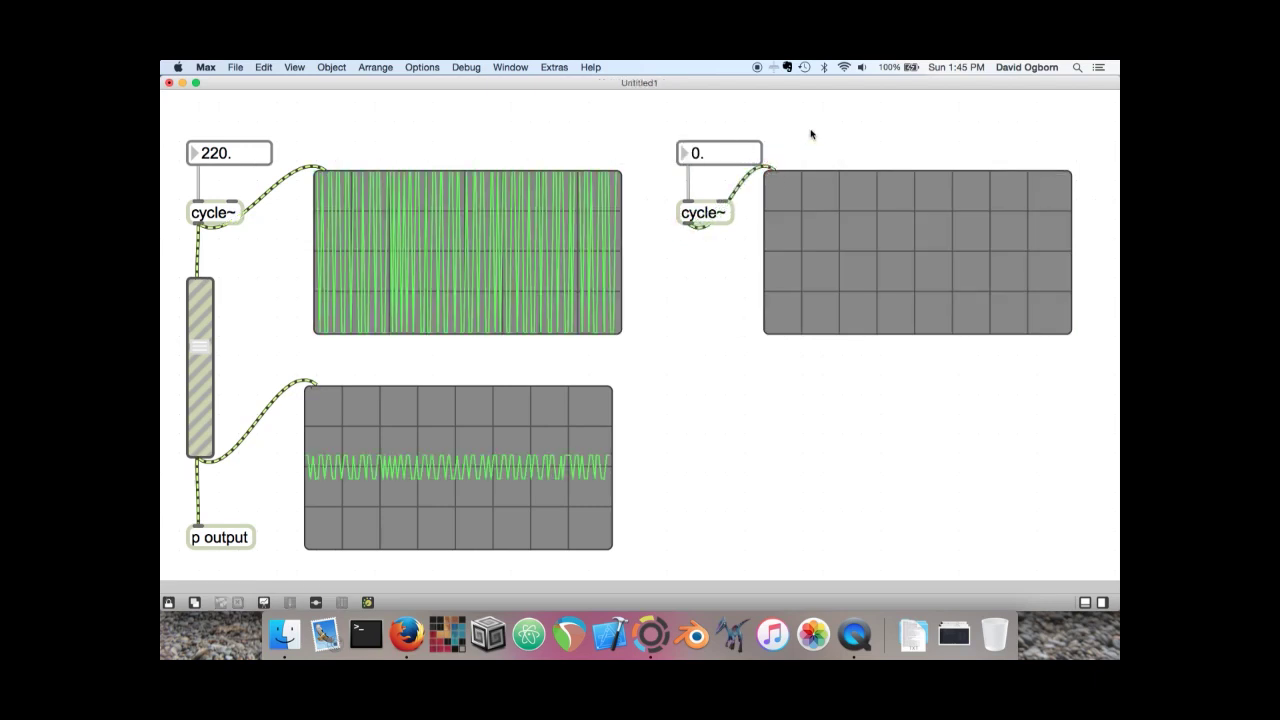
{"action": "left_click", "coordinate": [722, 157]}
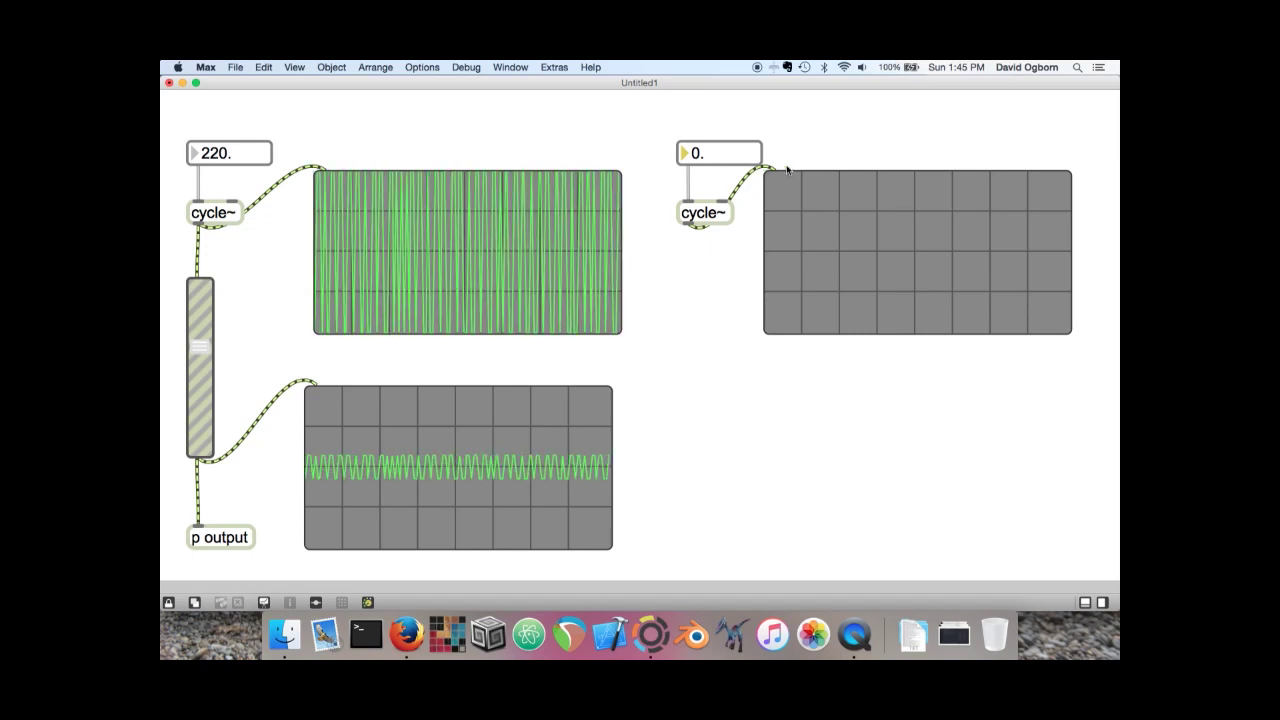
{"action": "type", "text": "550"}
{"action": "key", "text": "Return"}
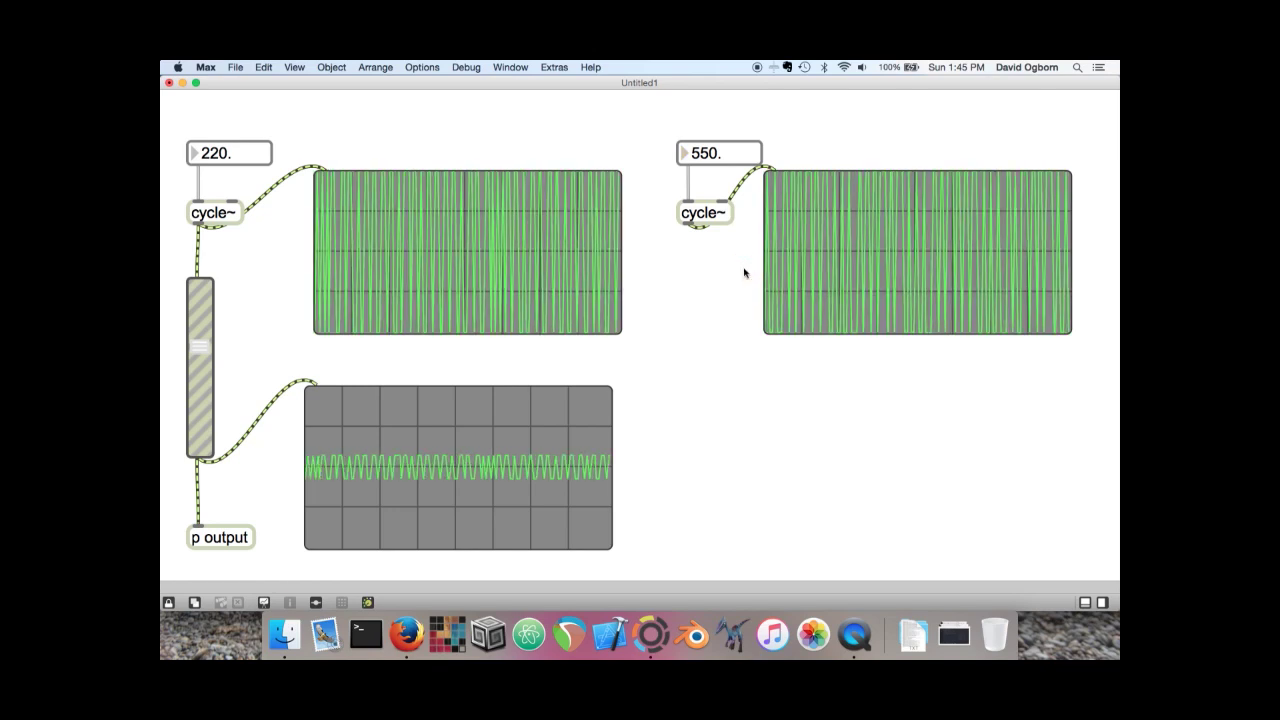
Connect the second cycle~'s output to the gain~ input, and with the patch locked again lower the gain~ slider to near its minimum
{"action": "key", "text": "super+e"}
{"action": "left_click_drag", "start_coordinate": [686, 228], "coordinate": [195, 283]}
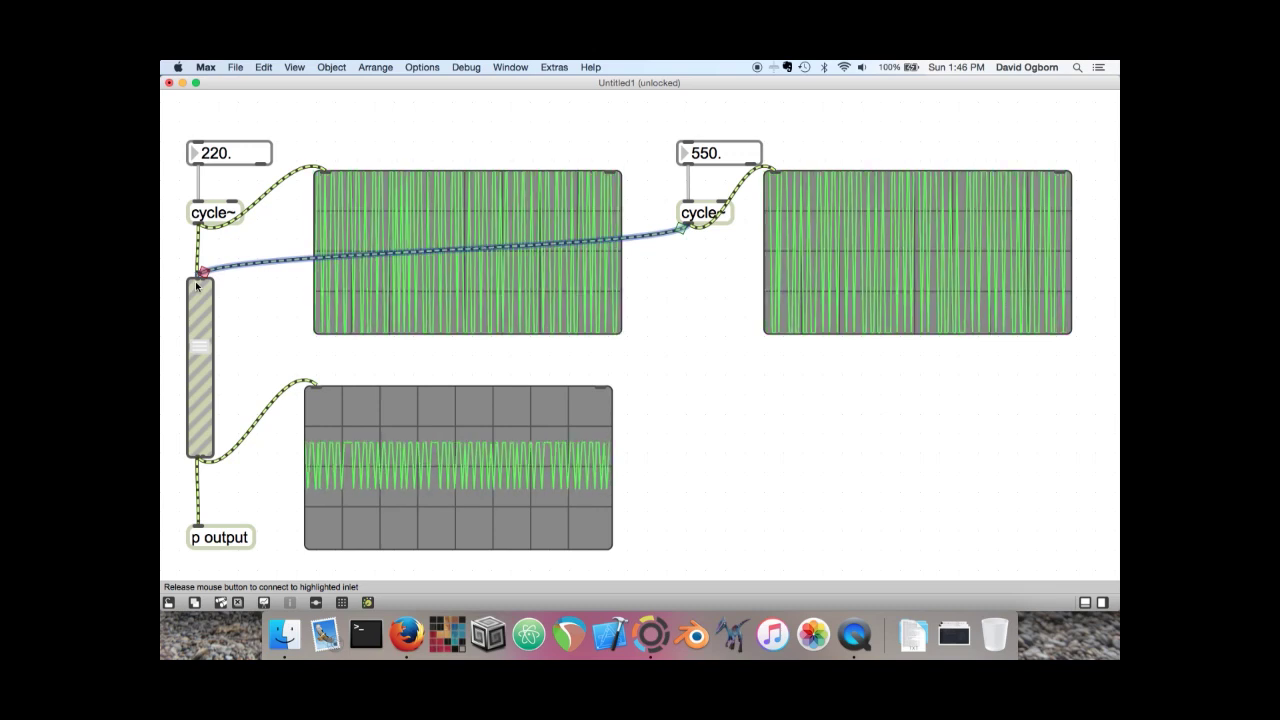
{"action": "left_click_drag", "start_coordinate": [197, 287], "coordinate": [199, 286]}
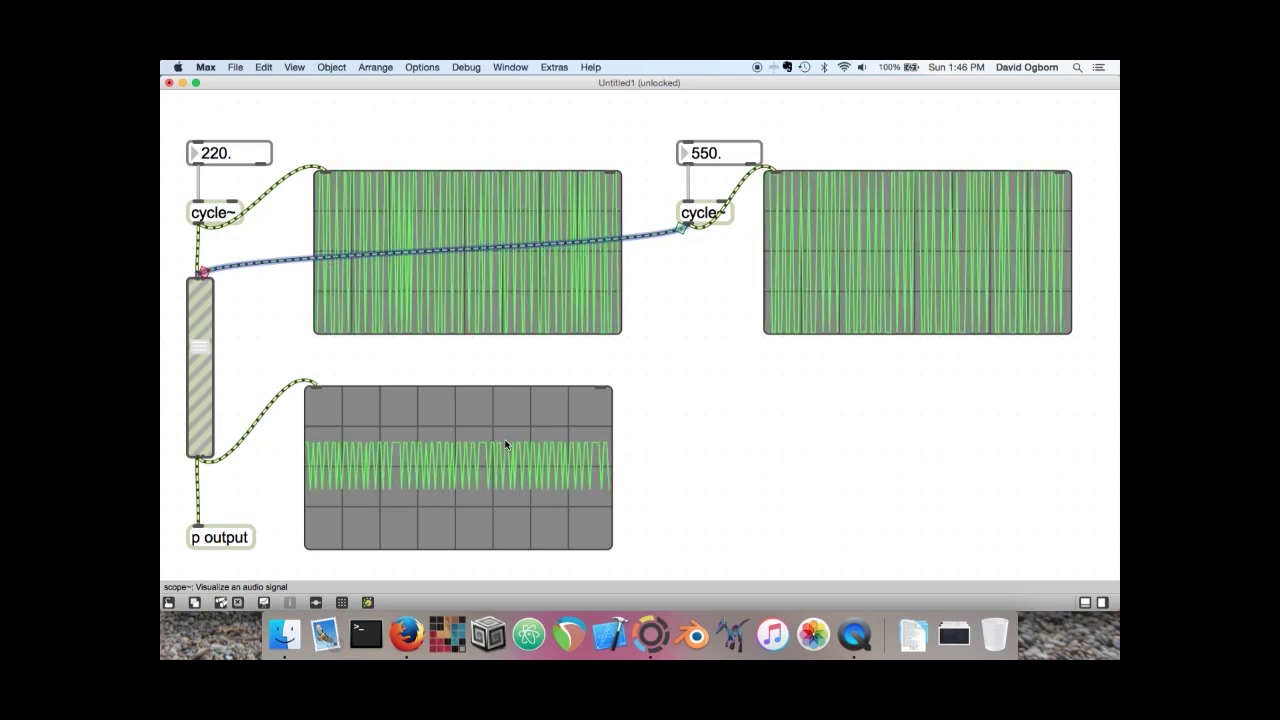
{"action": "key", "text": "super+e"}
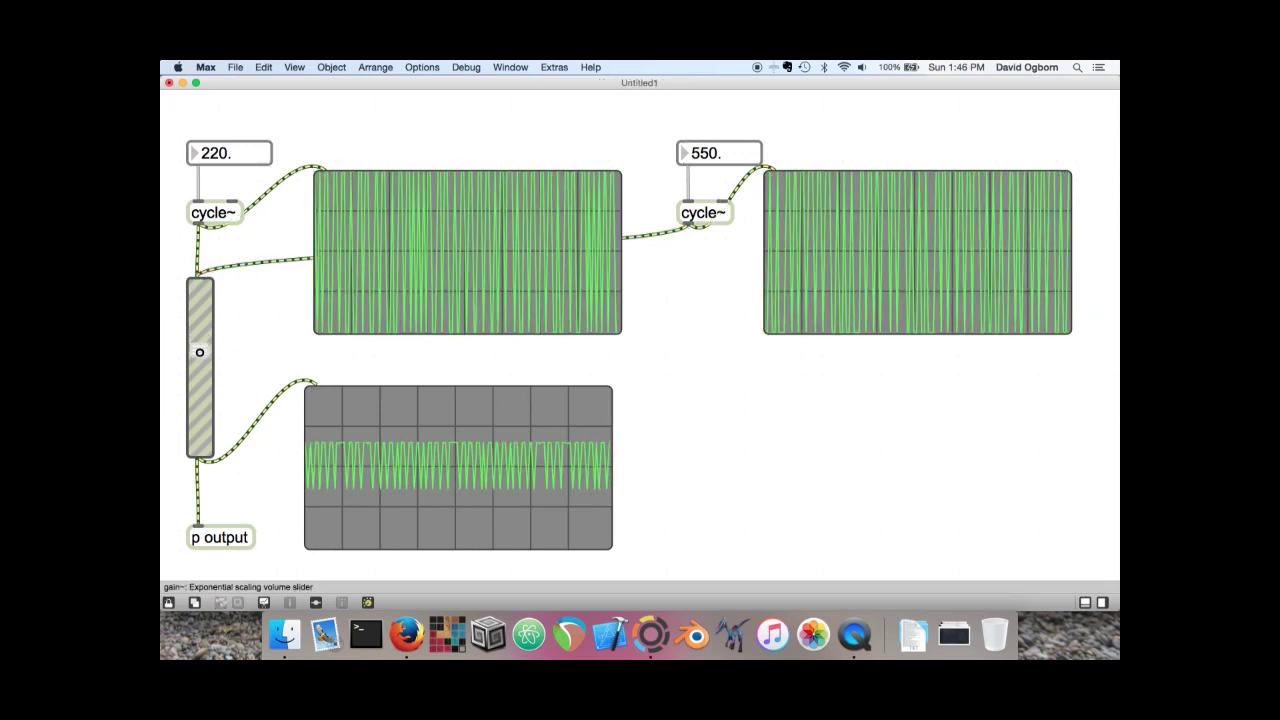
{"action": "left_click_drag", "start_coordinate": [200, 346], "coordinate": [200, 447]}
Unlock the patch and add a comment headed "transparency of sounds", followed by a blank line, in the empty area below the second scope~
{"action": "left_click", "coordinate": [723, 391], "text": "super"}
{"action": "right_click", "coordinate": [720, 391]}
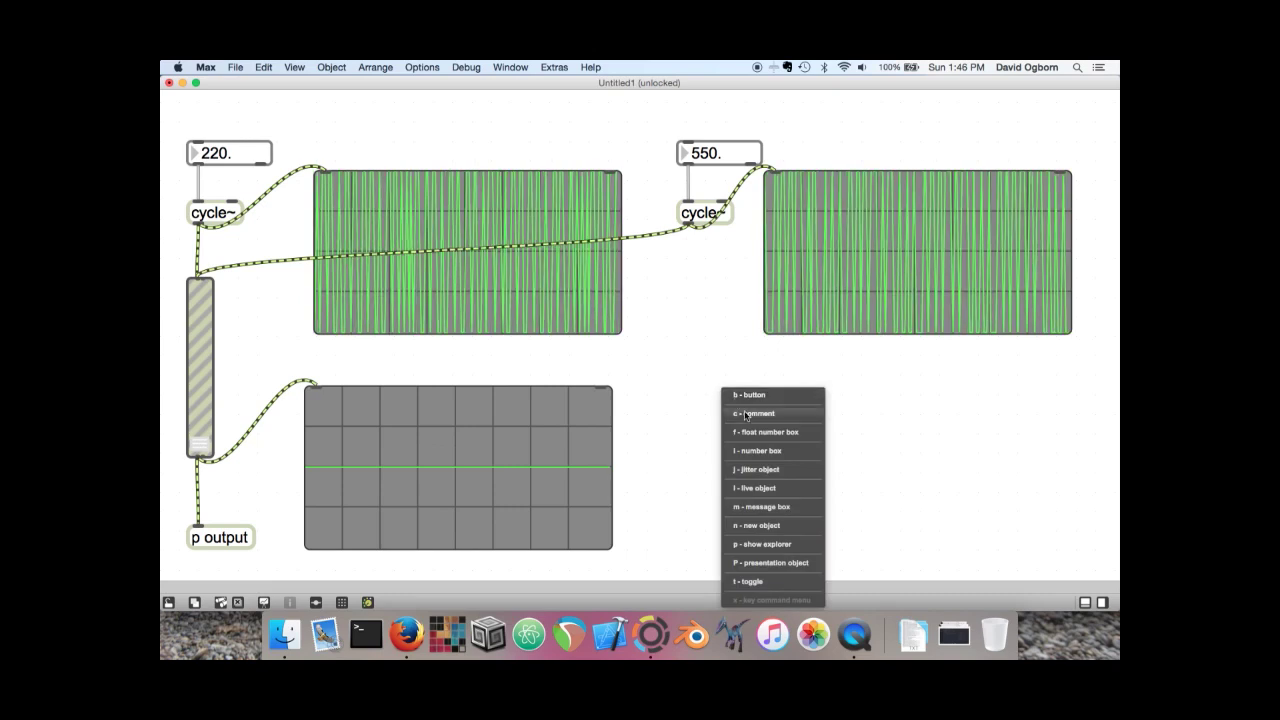
{"action": "left_click", "coordinate": [697, 363]}
{"action": "type", "text": "ntra"}
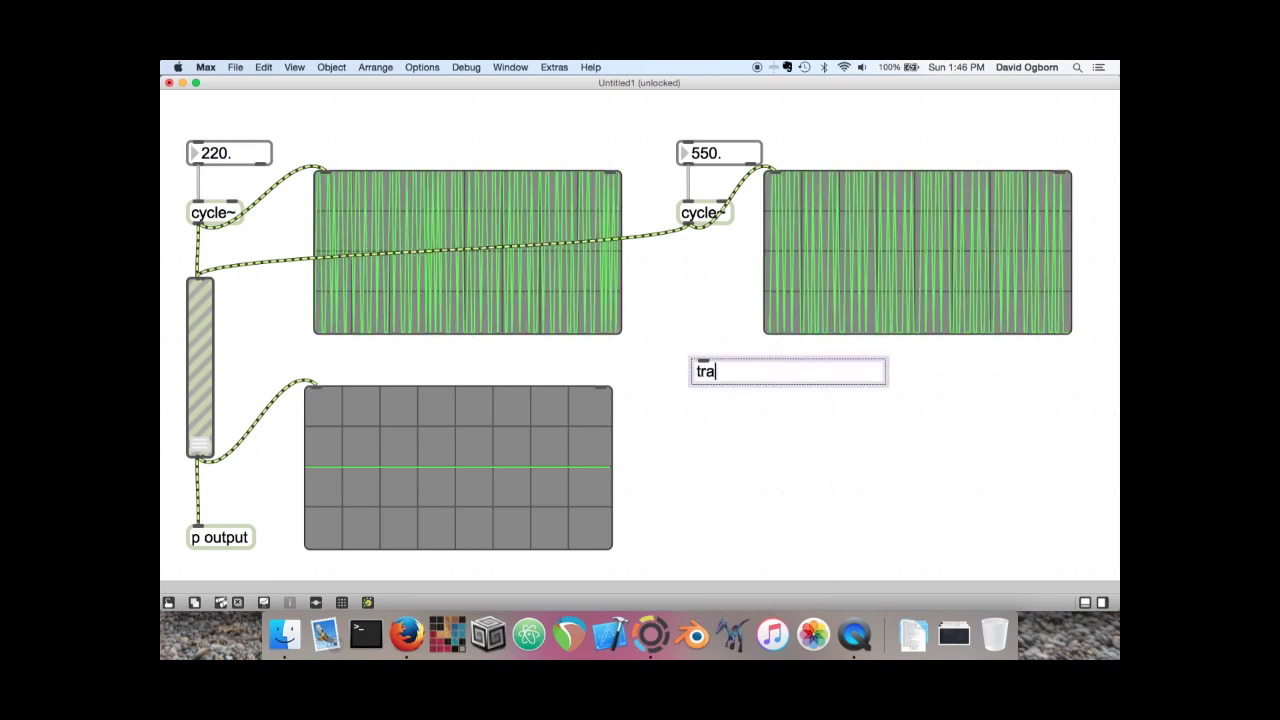
{"action": "type", "text": "nsparency of sounds"}
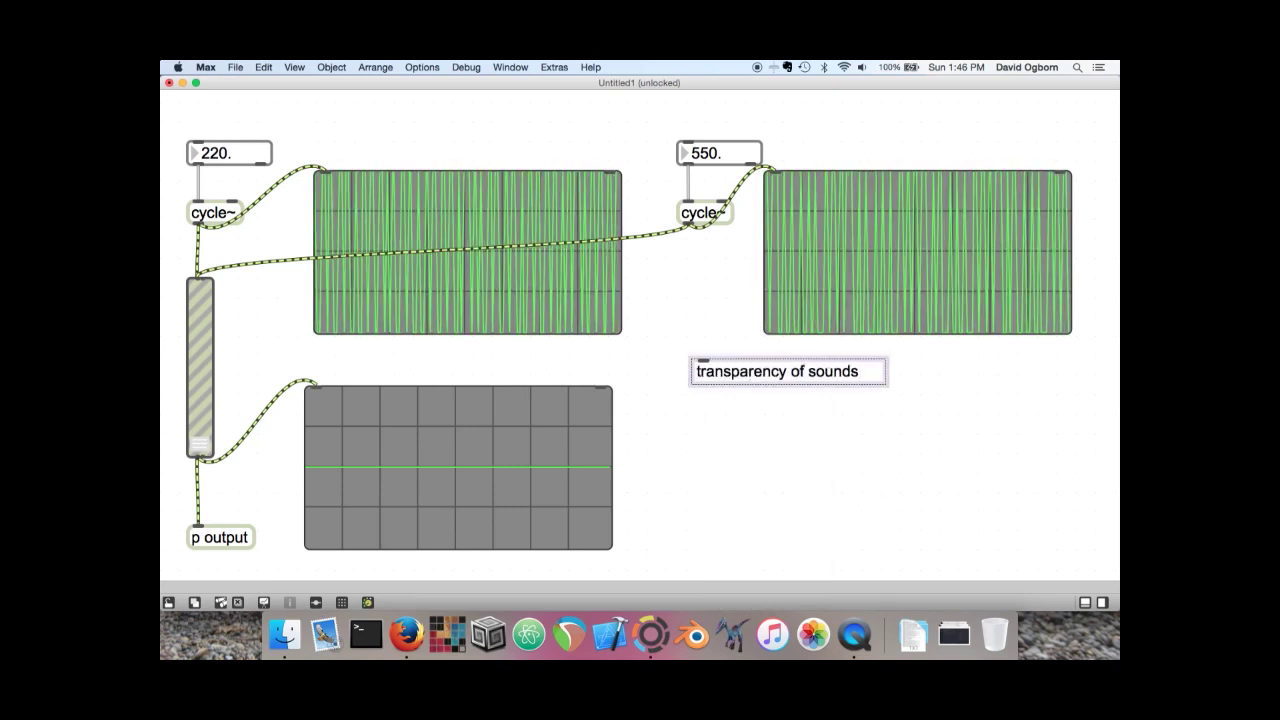
{"action": "key", "text": "Return"}
{"action": "key", "text": "Return"}
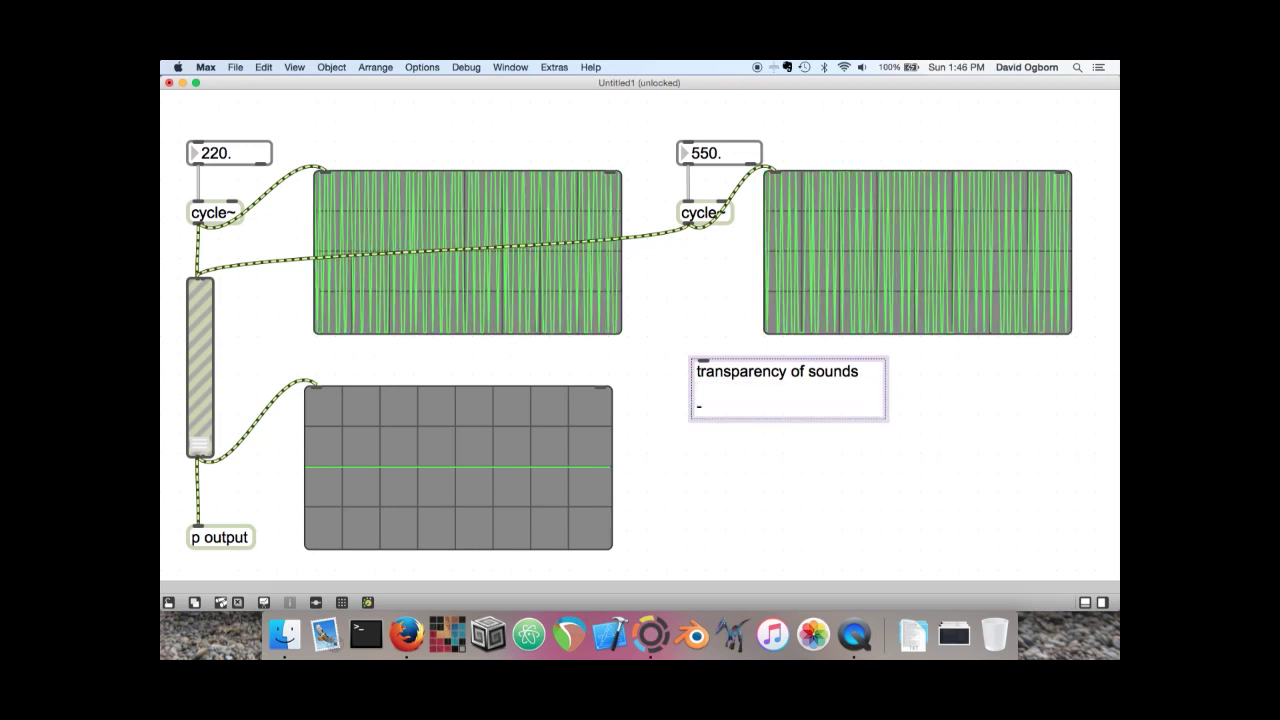
Complete the new comment with "add/mix one sound with another... we hear them both" and add a blank line after it
{"action": "type", "text": "dd"}
{"action": "key", "text": "BackSpace"}
{"action": "key", "text": "BackSpace"}
{"action": "type", "text": "add/mi"}
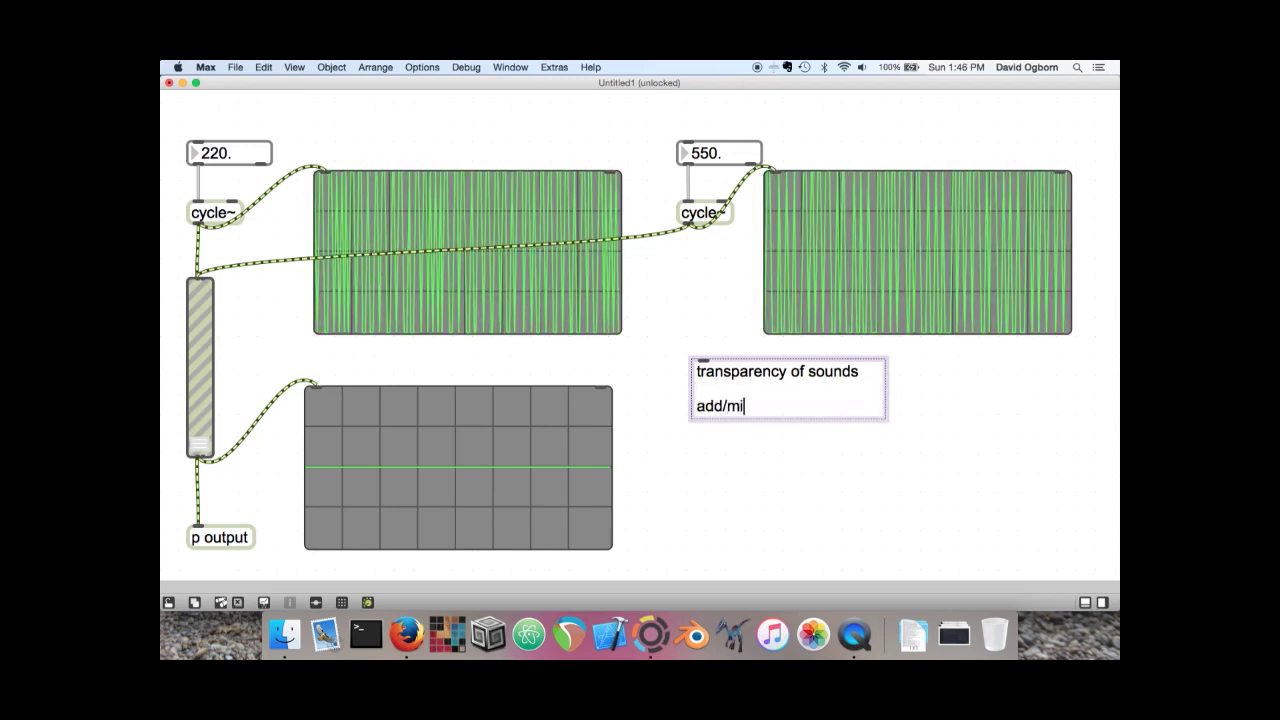
{"action": "type", "text": "x one sound with another"}
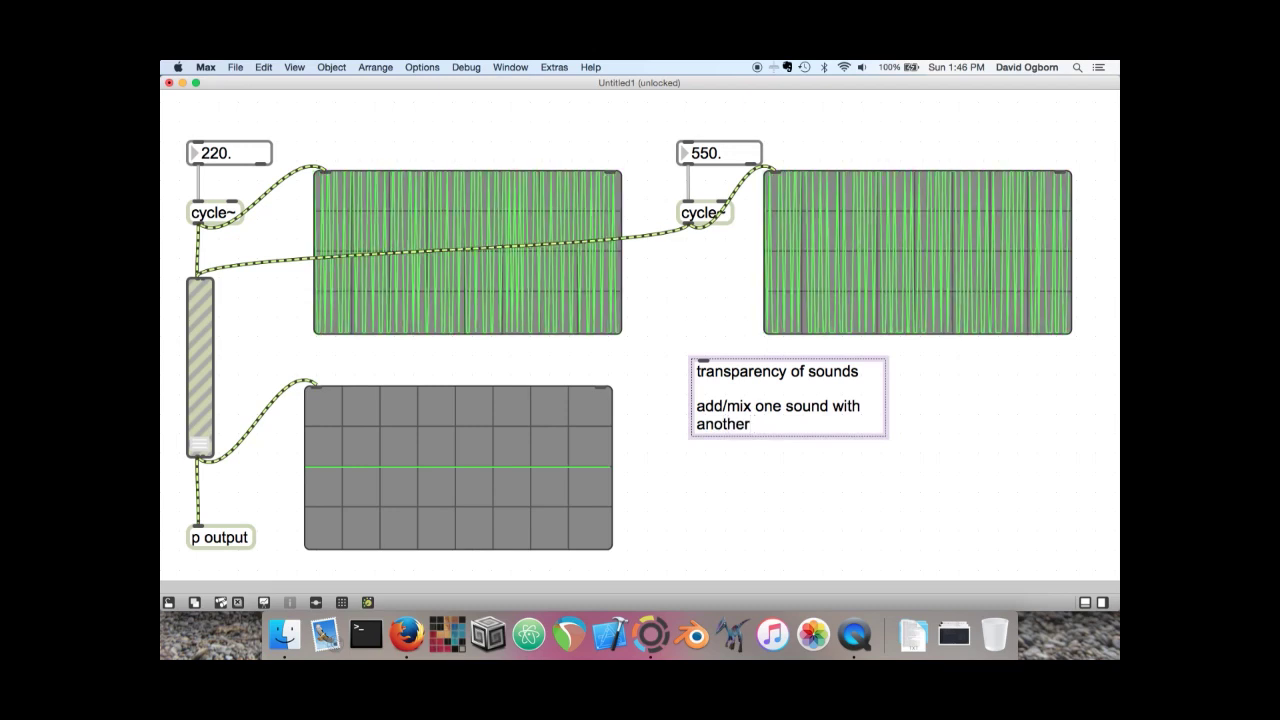
{"action": "key", "text": "BackSpace"}
{"action": "type", "text": "... "}
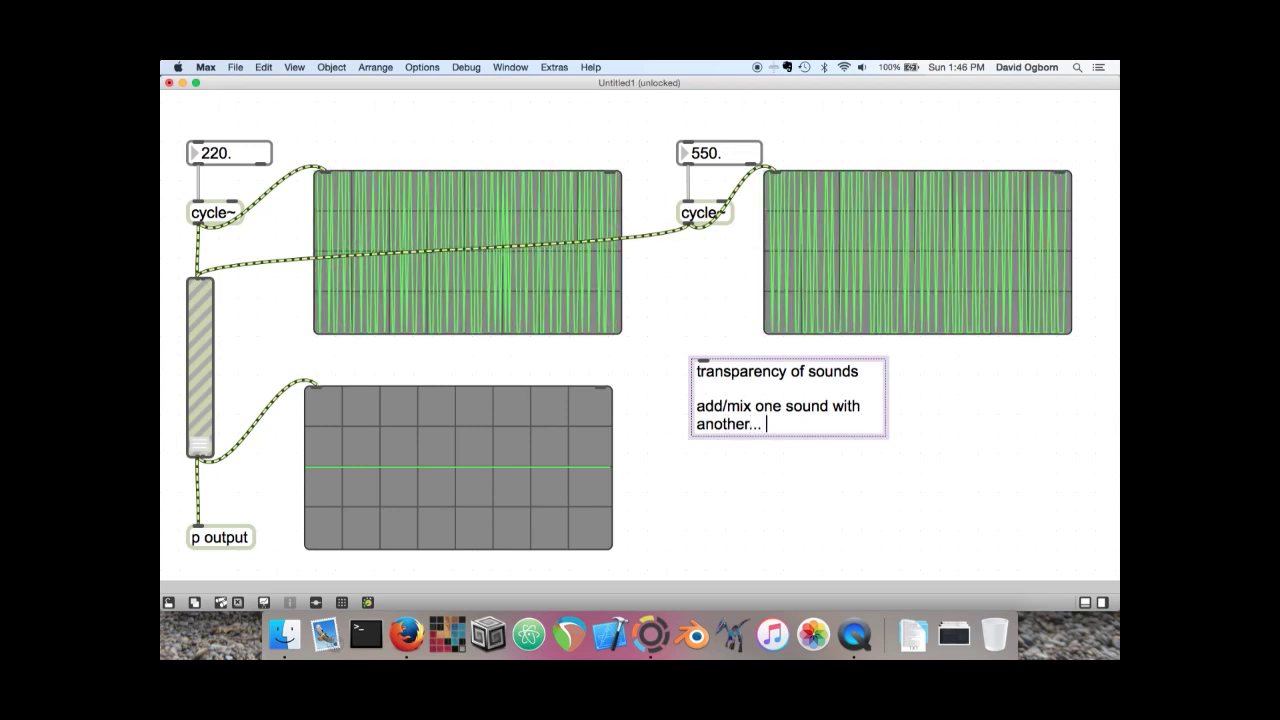
{"action": "type", "text": "we hear"}
{"action": "type", "text": "both"}
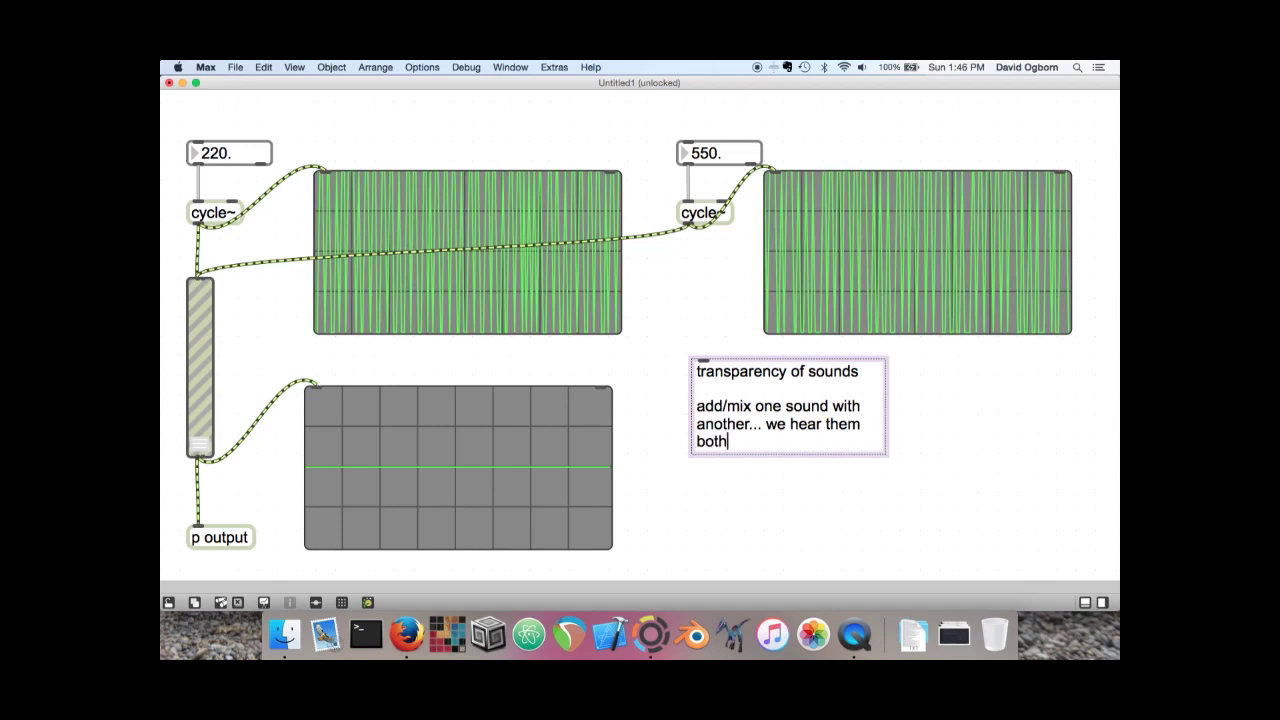
{"action": "key", "text": "Return"}
{"action": "key", "text": "Return"}
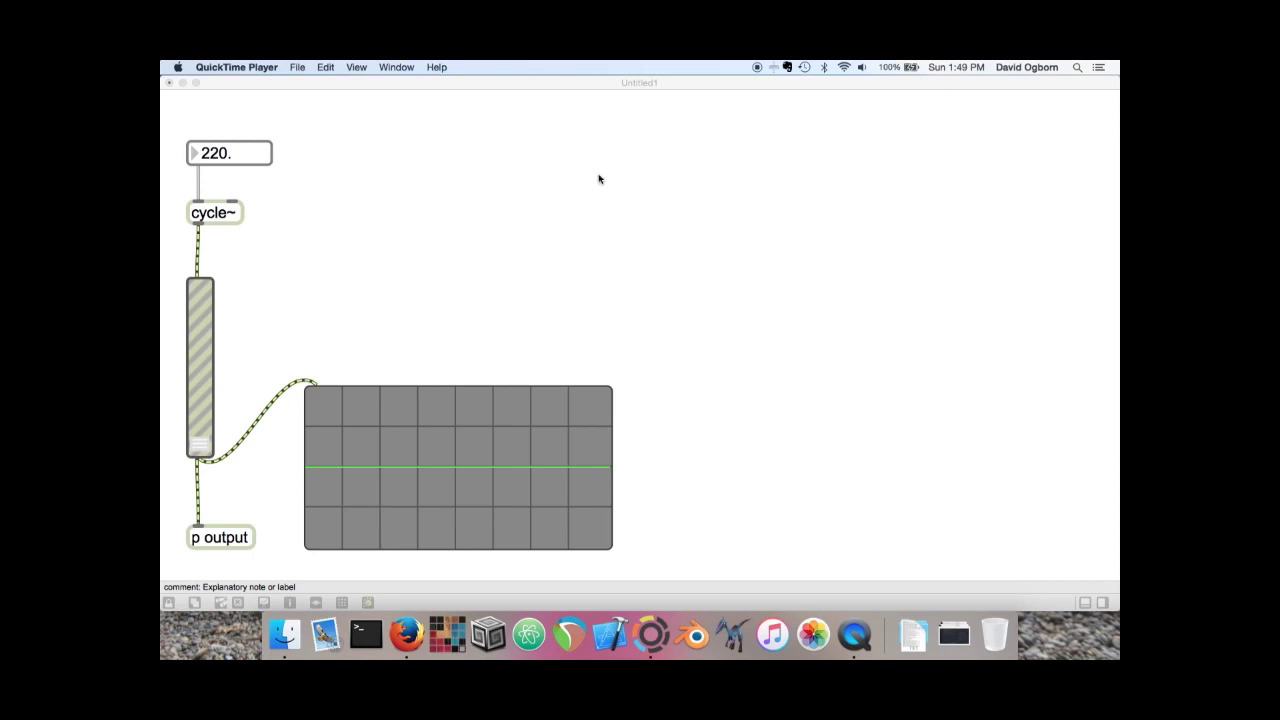
Unlock the patch and add a comment reading "clipping", a blank line and "goes above/beyond some limit"
{"action": "left_click", "coordinate": [734, 170]}
{"action": "key", "text": "super+e"}
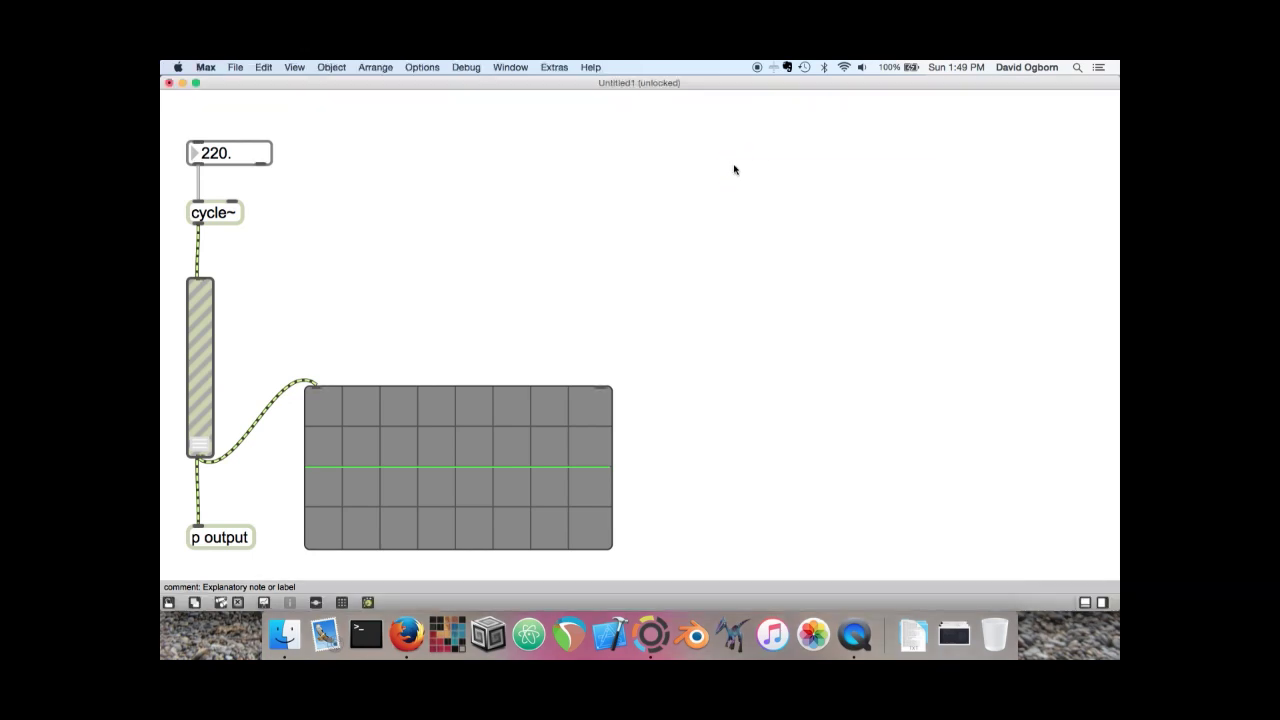
{"action": "type", "text": "nclipping"}
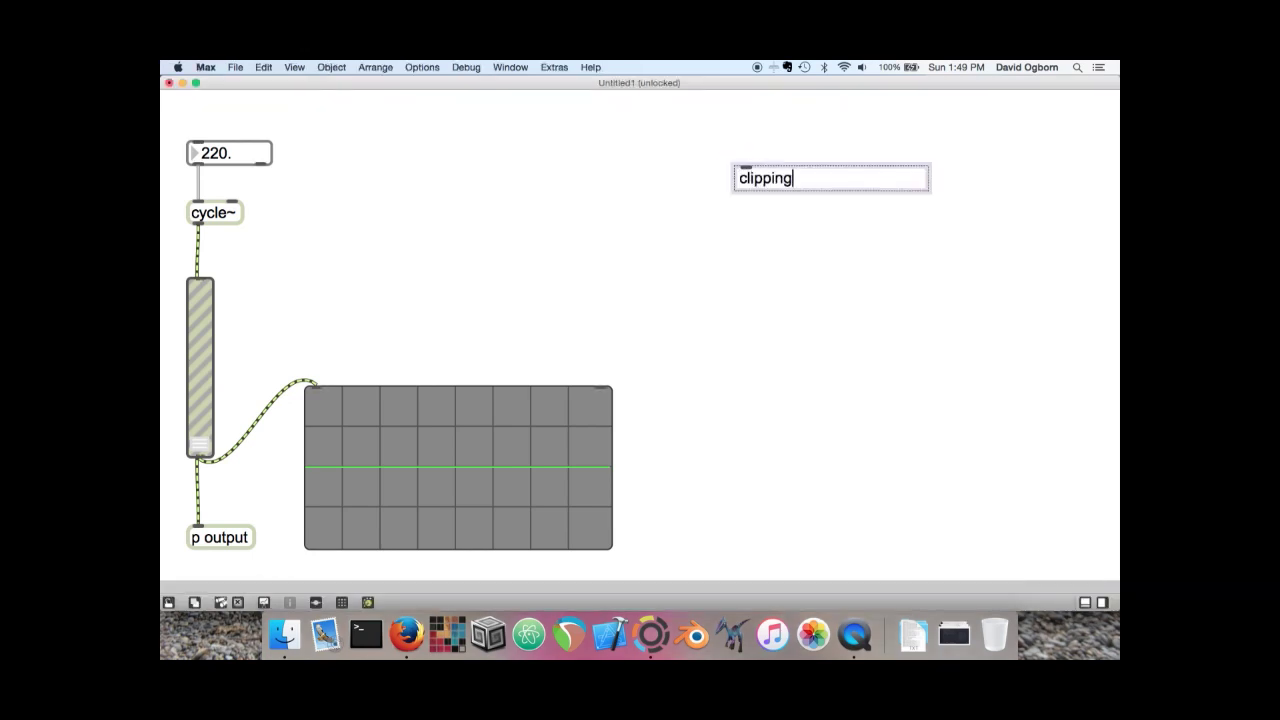
{"action": "key", "text": "Return"}
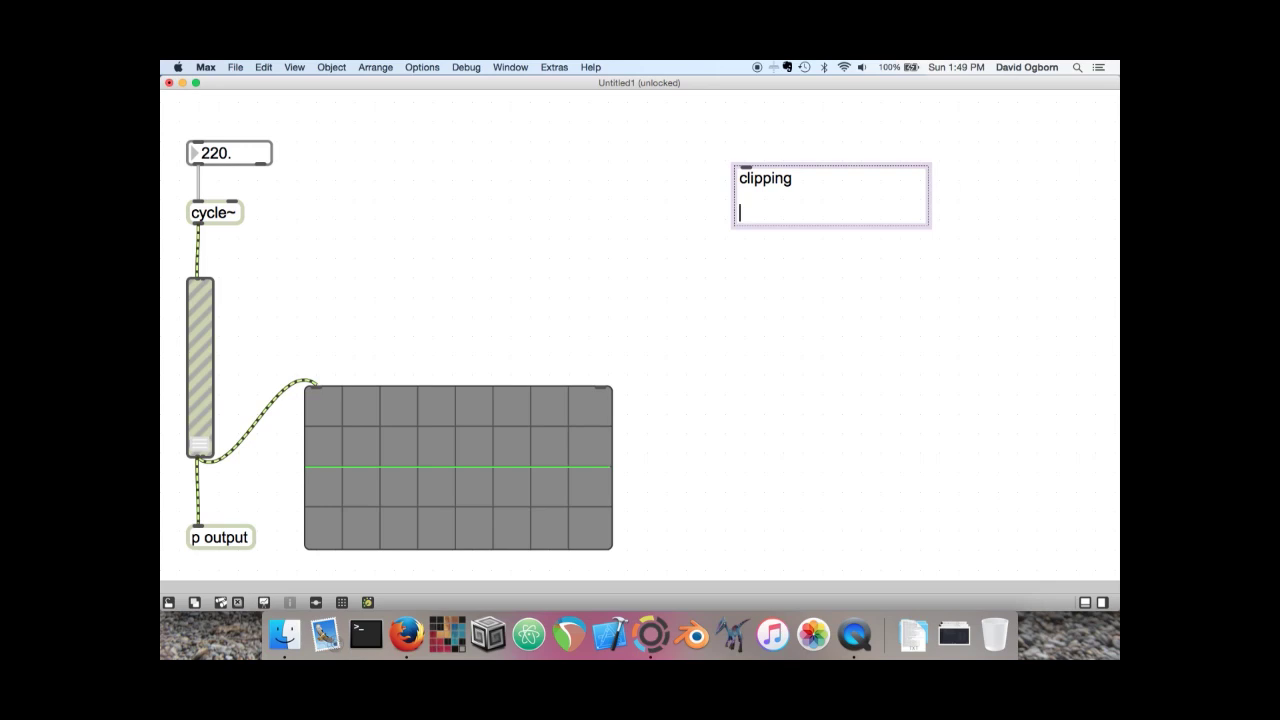
{"action": "type", "text": "goes above /beyon"}
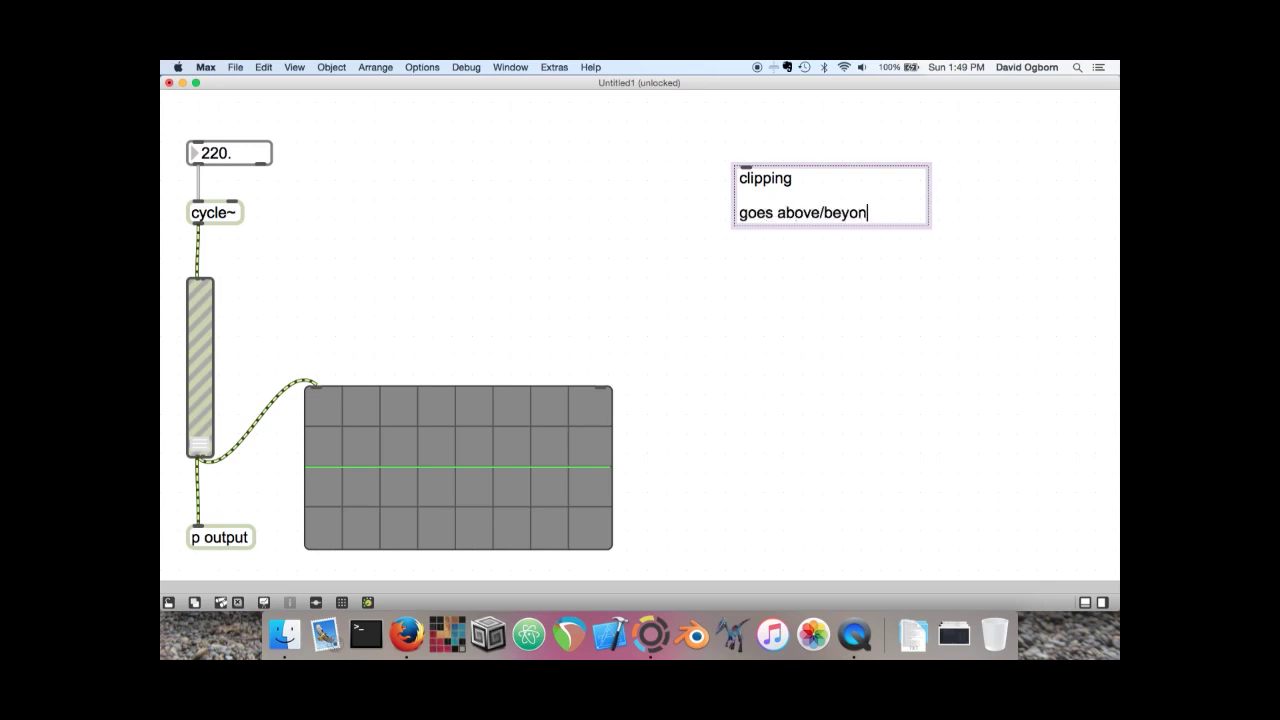
{"action": "type", "text": "d some limit"}
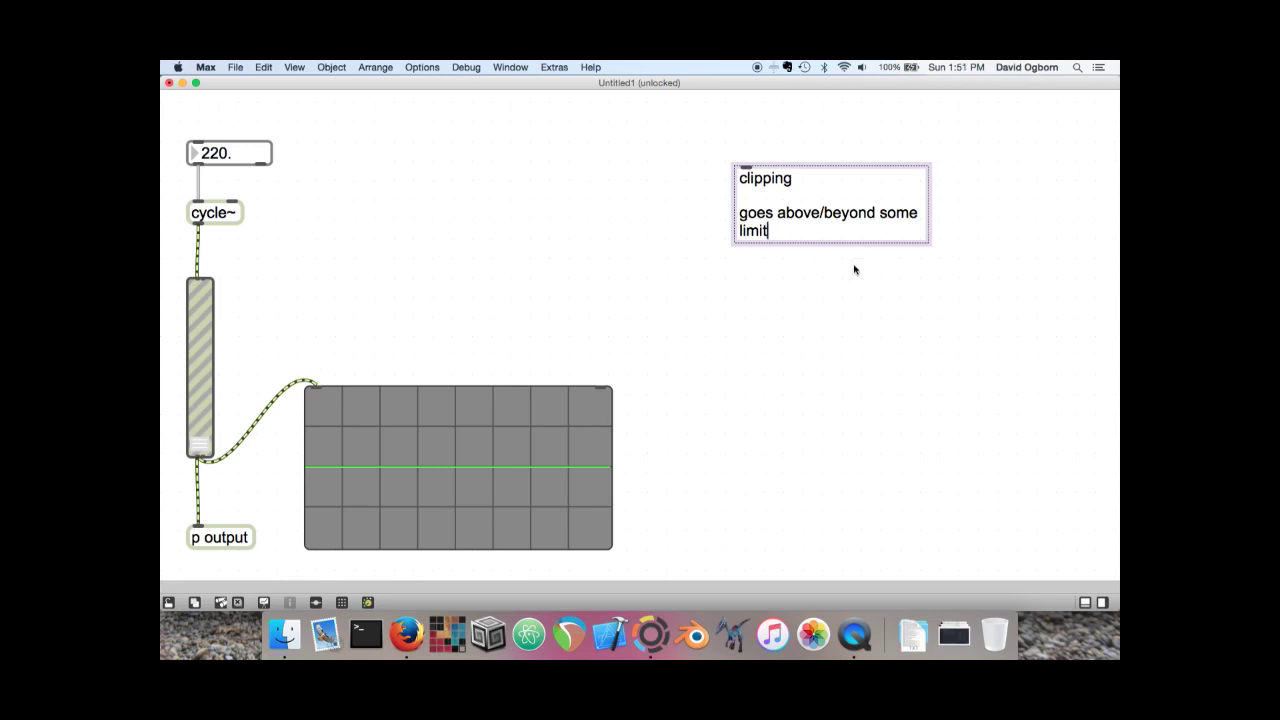
Lock the patch and raise the gain~ slider to about two thirds of its range, adjusting the level slightly
{"action": "key", "text": "super+e"}
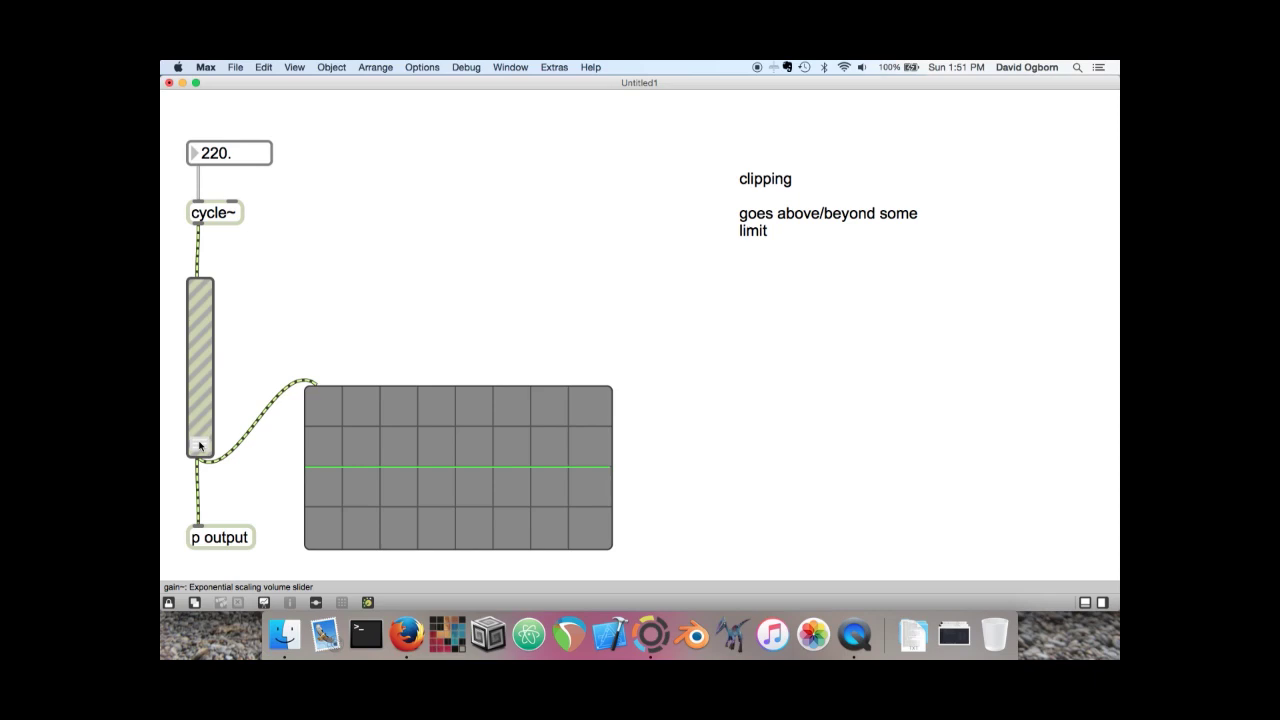
{"action": "left_click_drag", "start_coordinate": [199, 446], "coordinate": [199, 330]}
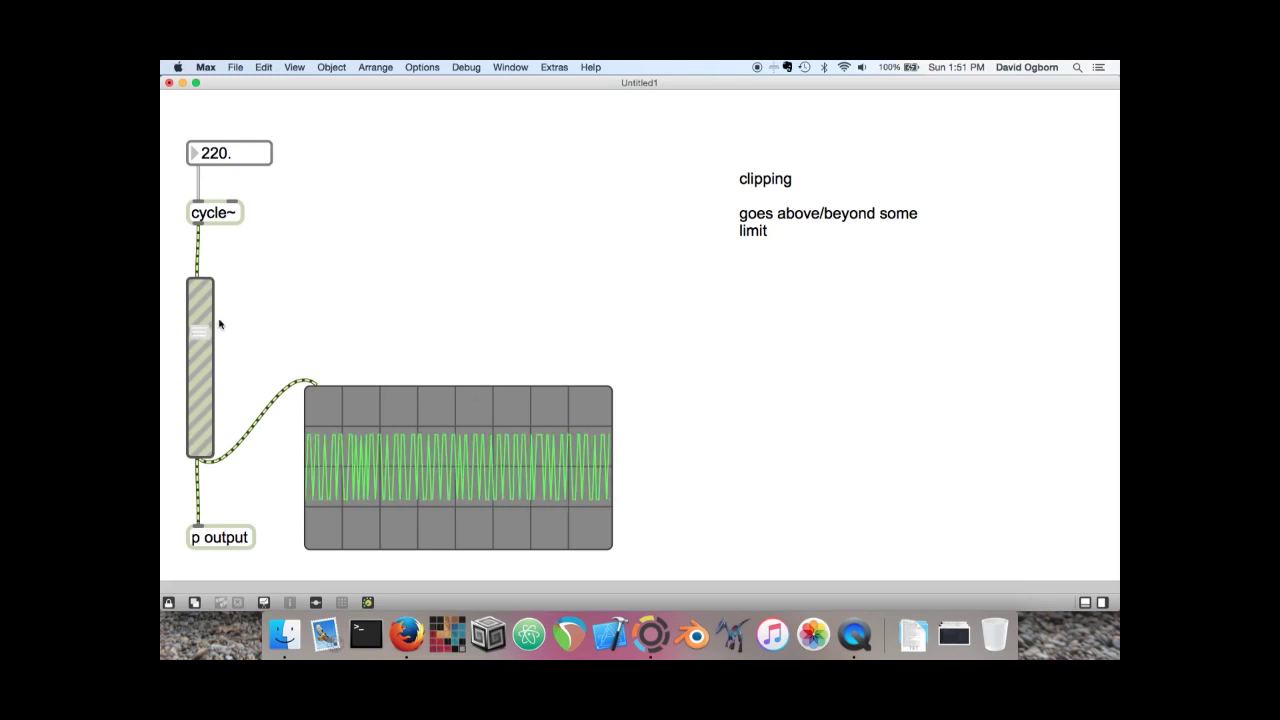
{"action": "mouse_move", "coordinate": [202, 335]}
{"action": "left_mouse_down"}
{"action": "mouse_move", "coordinate": [201, 309]}
{"action": "mouse_move", "coordinate": [201, 337]}
{"action": "left_mouse_up"}
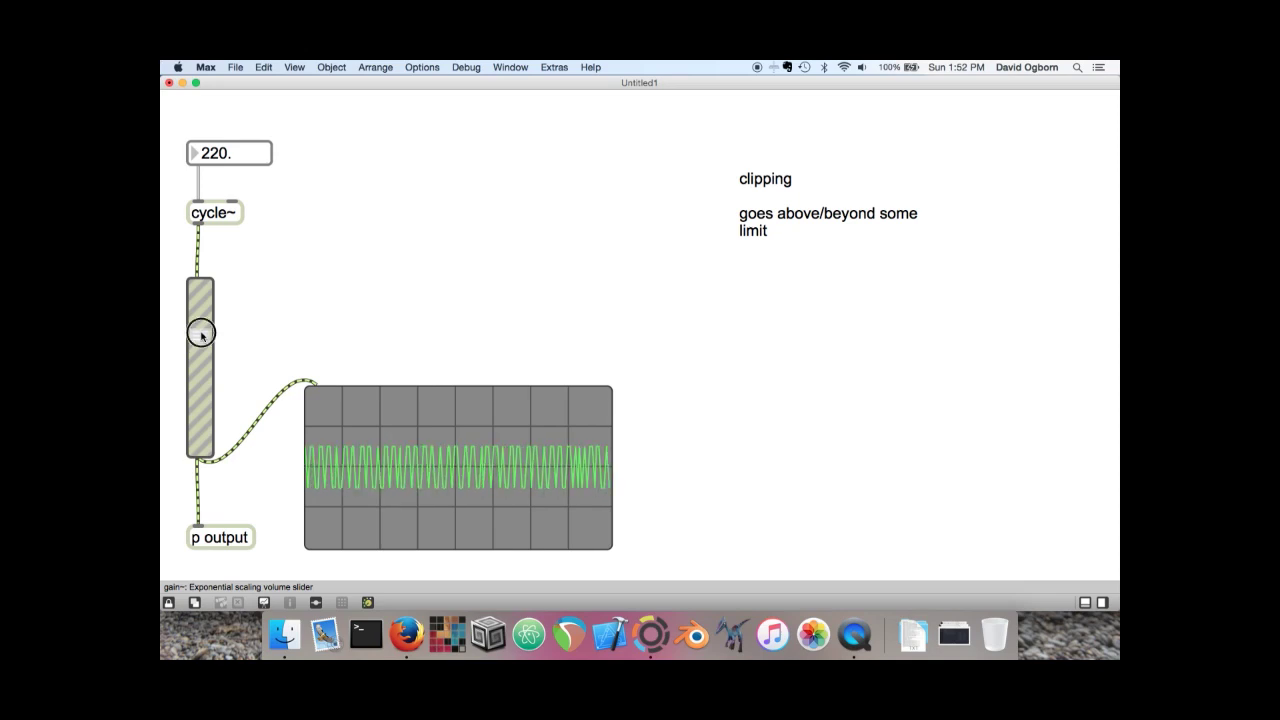
Turn the gain~ slider all the way down, unlock the patch and add a blank line at the end of the clipping comment
{"action": "left_click_drag", "start_coordinate": [200, 330], "coordinate": [171, 469]}
{"action": "key", "text": "super+e"}
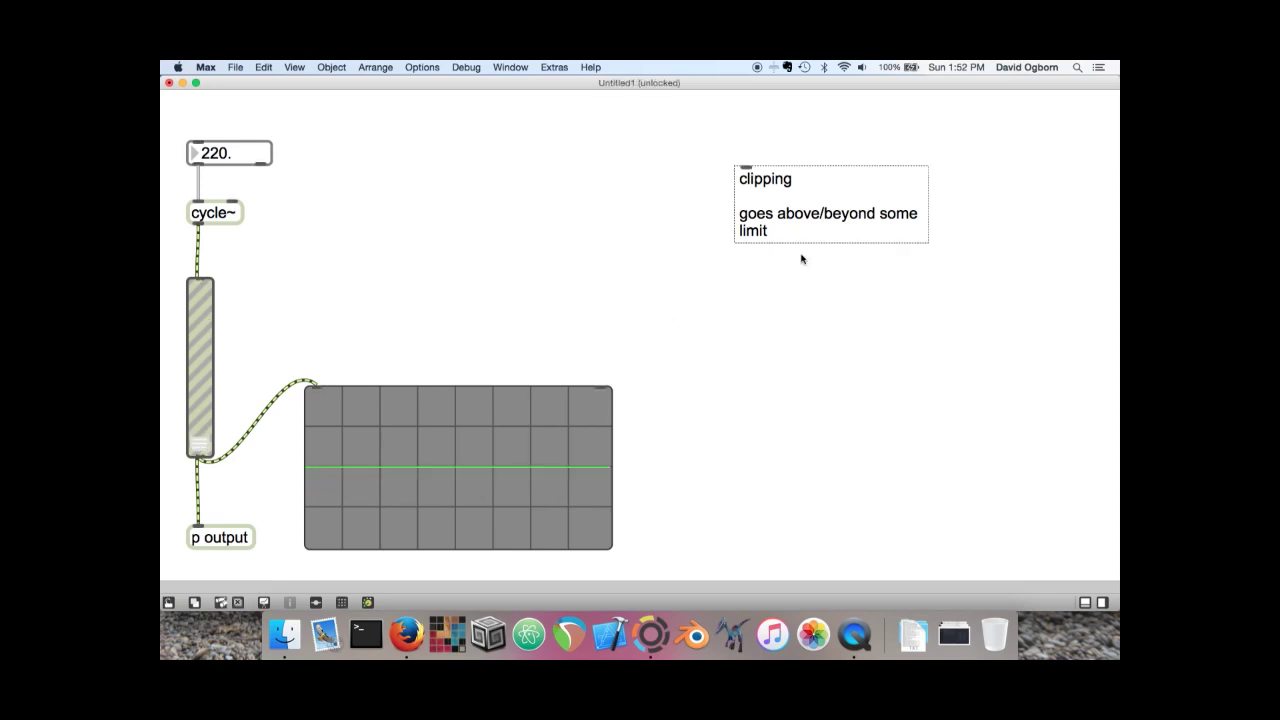
{"action": "left_click", "coordinate": [800, 224]}
{"action": "double_click", "coordinate": [799, 228]}
{"action": "left_click", "coordinate": [798, 229]}
{"action": "key", "text": "Return"}
{"action": "key", "text": "Return"}
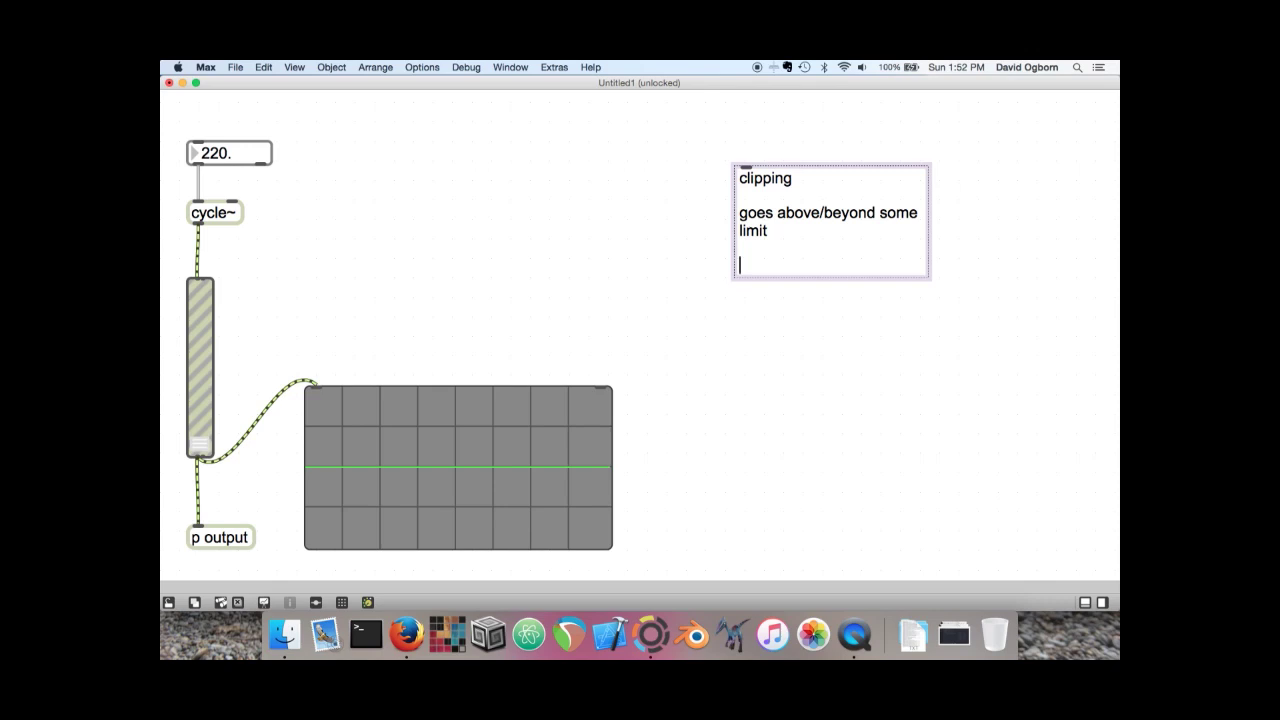
{"action": "type", "text": "distor"}
{"action": "key", "text": "BackSpace"}
{"action": "key", "text": "BackSpace"}
{"action": "key", "text": "BackSpace"}
{"action": "key", "text": "BackSpace"}
{"action": "type", "text": "st"}
{"action": "key", "text": "BackSpace"}
{"action": "key", "text": "BackSpace"}
{"action": "type", "text": "stortion"}
{"action": "key", "text": "BackSpace"}
{"action": "key", "text": "BackSpace"}
{"action": "key", "text": "BackSpace"}
{"action": "key", "text": "BackSpace"}
{"action": "key", "text": "BackSpace"}
Add the lines "frequency ~ pitch" and "amplitude (level) ~ loudness" to the clipping comment, and widen it so each fits on one line
{"action": "type", "text": "frequency ~ pitch"}
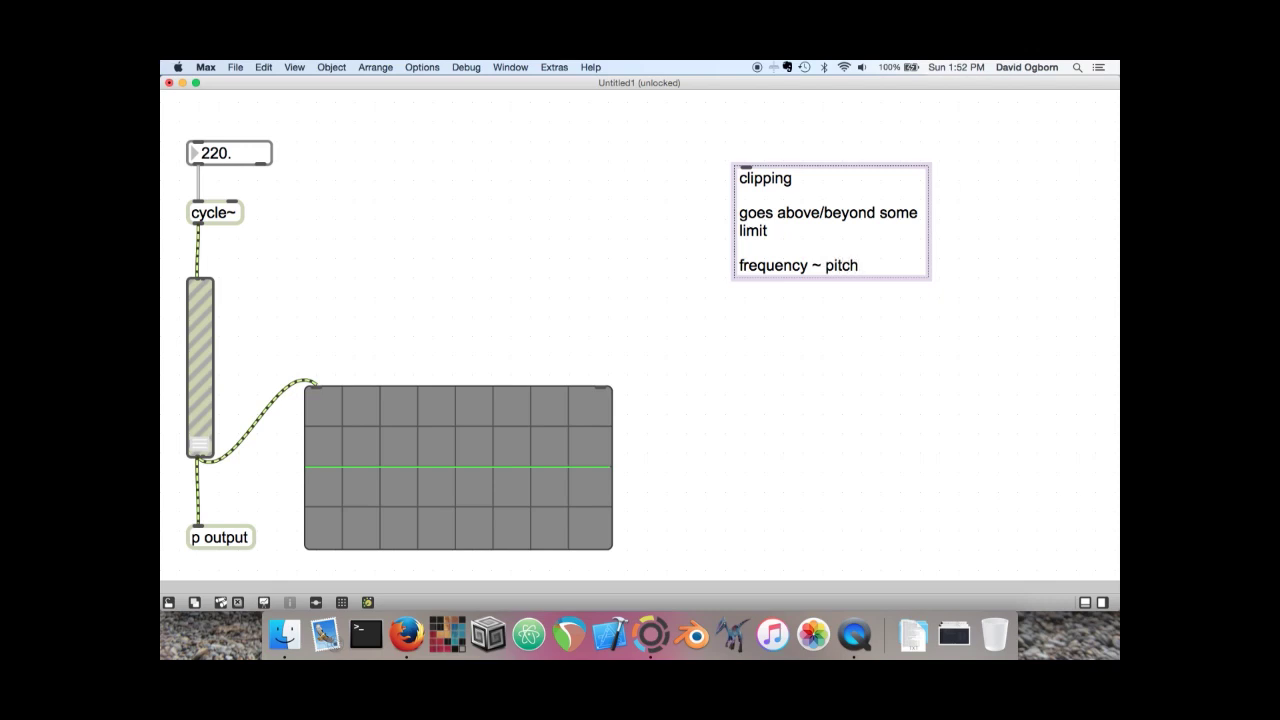
{"action": "key", "text": "Return"}
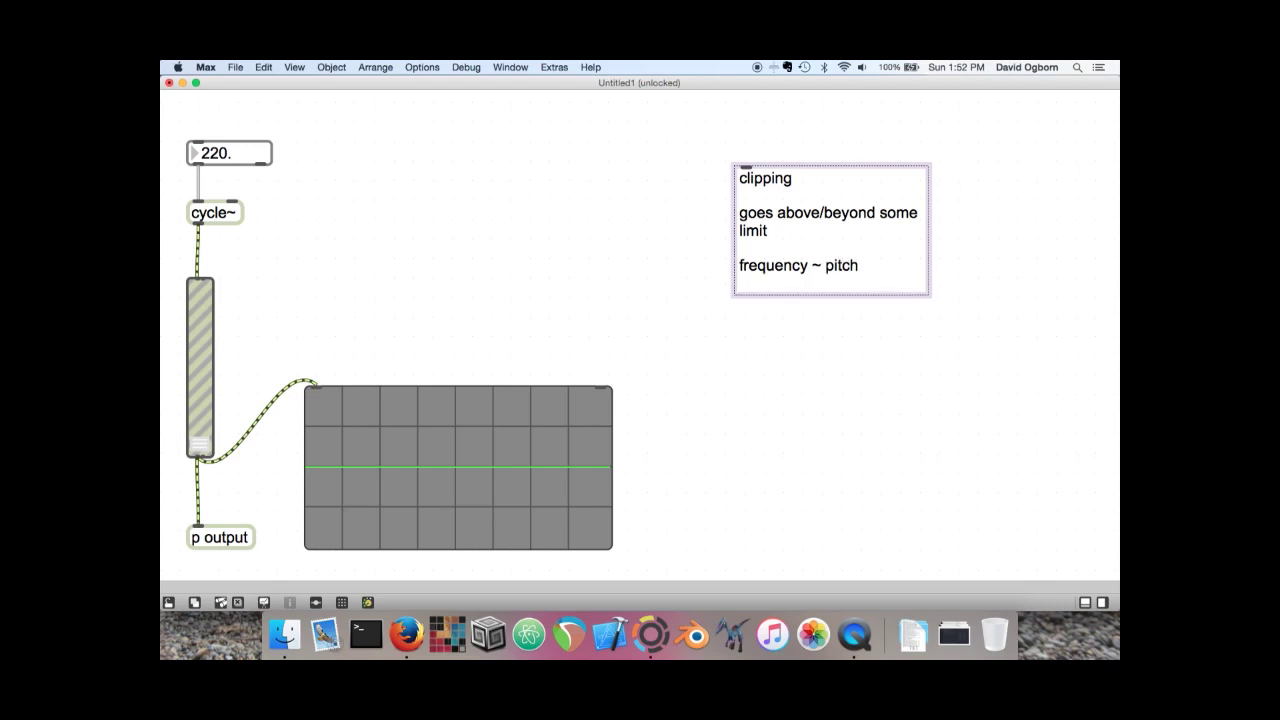
{"action": "type", "text": "amplitude (level"}
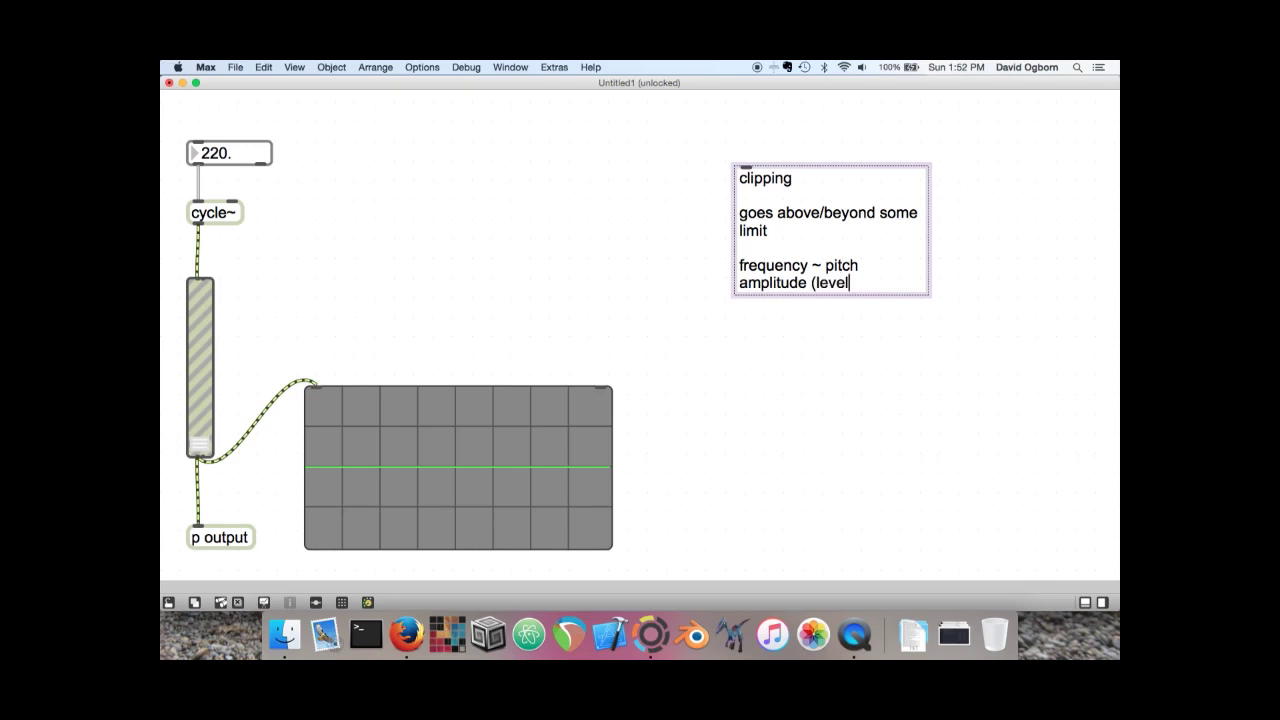
{"action": "type", "text": ") ~ loudness"}
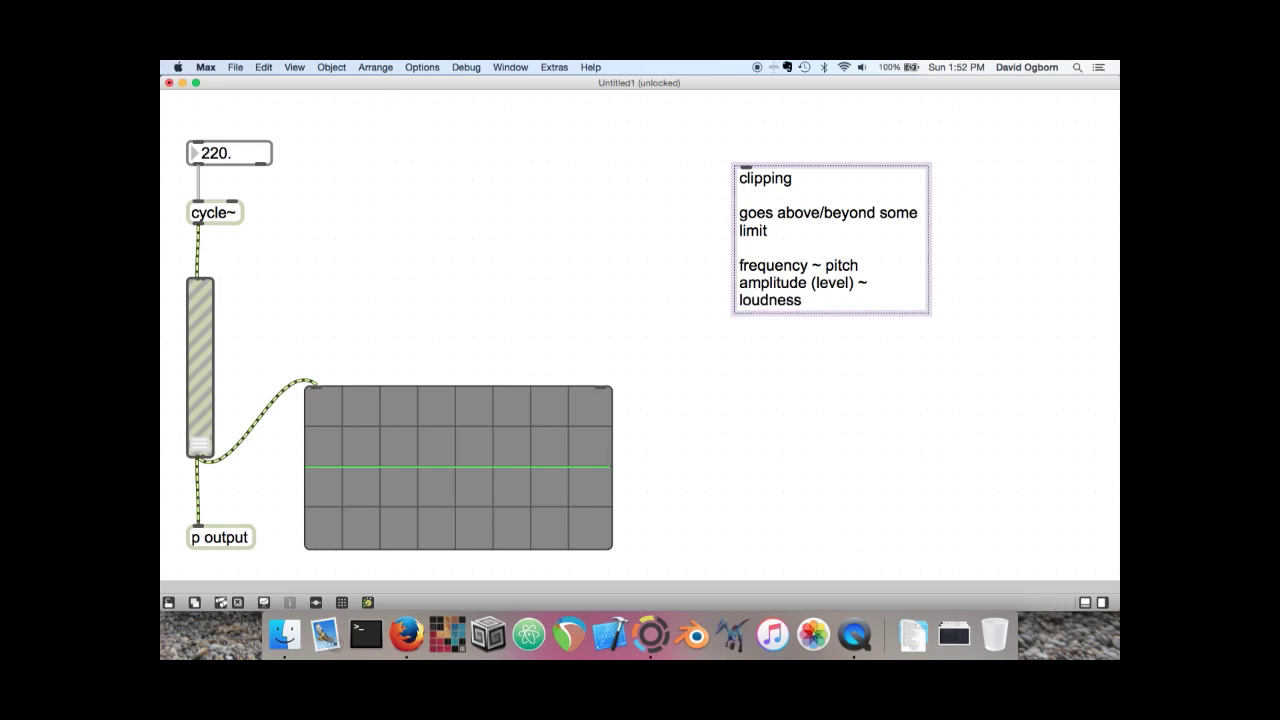
{"action": "left_click_drag", "start_coordinate": [926, 313], "coordinate": [977, 320]}
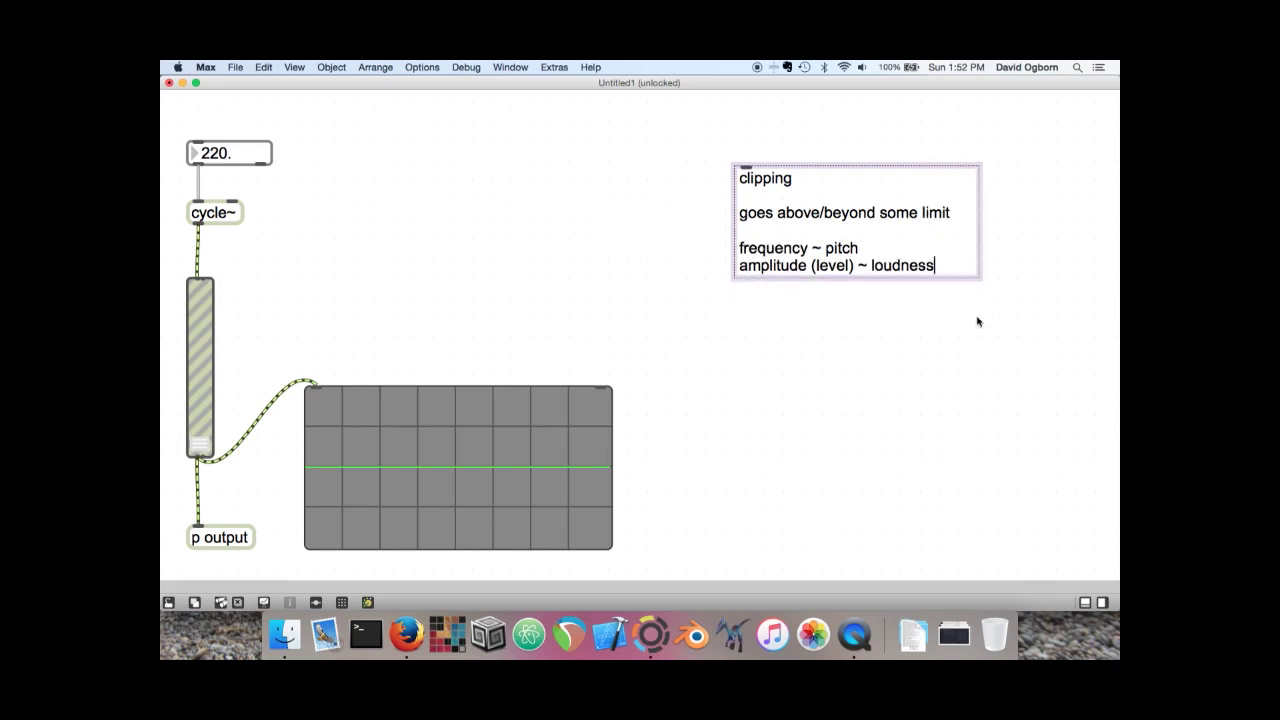
Add the lines "transparent ~ mixing" and "clipping ~ distortion (buzz)" to the clipping comment, followed by a blank line
{"action": "key", "text": "Return"}
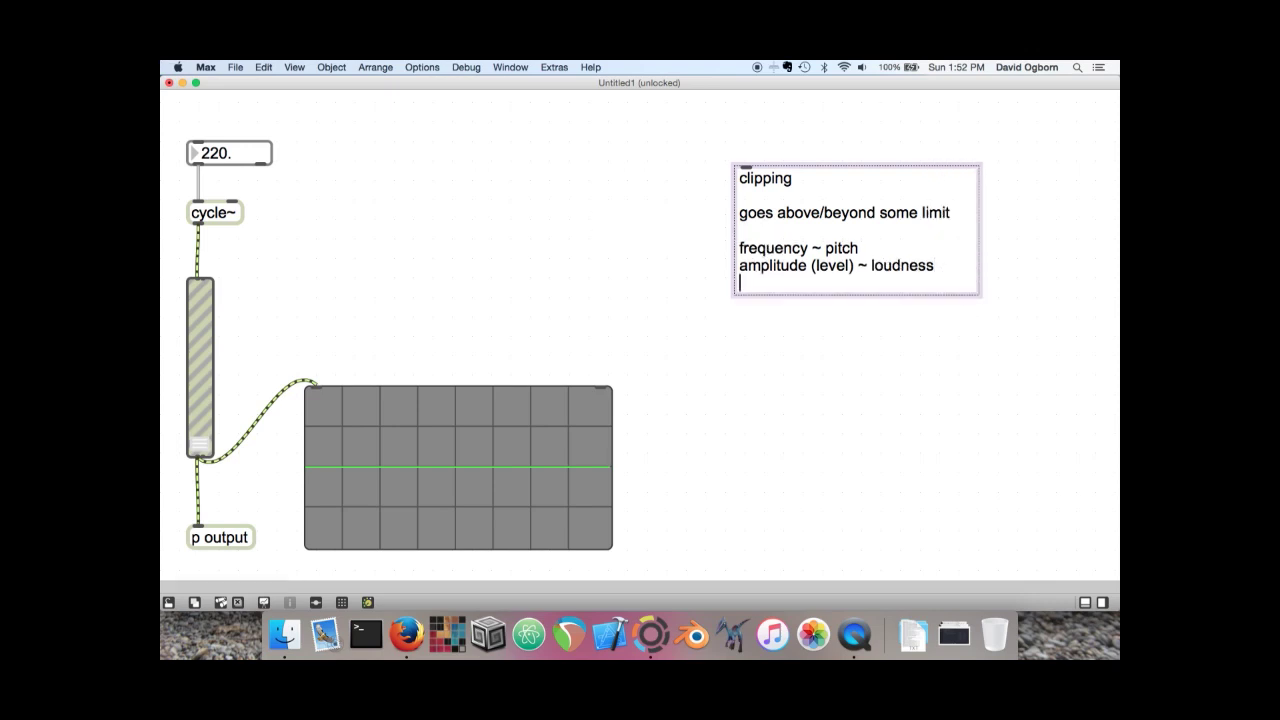
{"action": "type", "text": "transparent ~ mixing"}
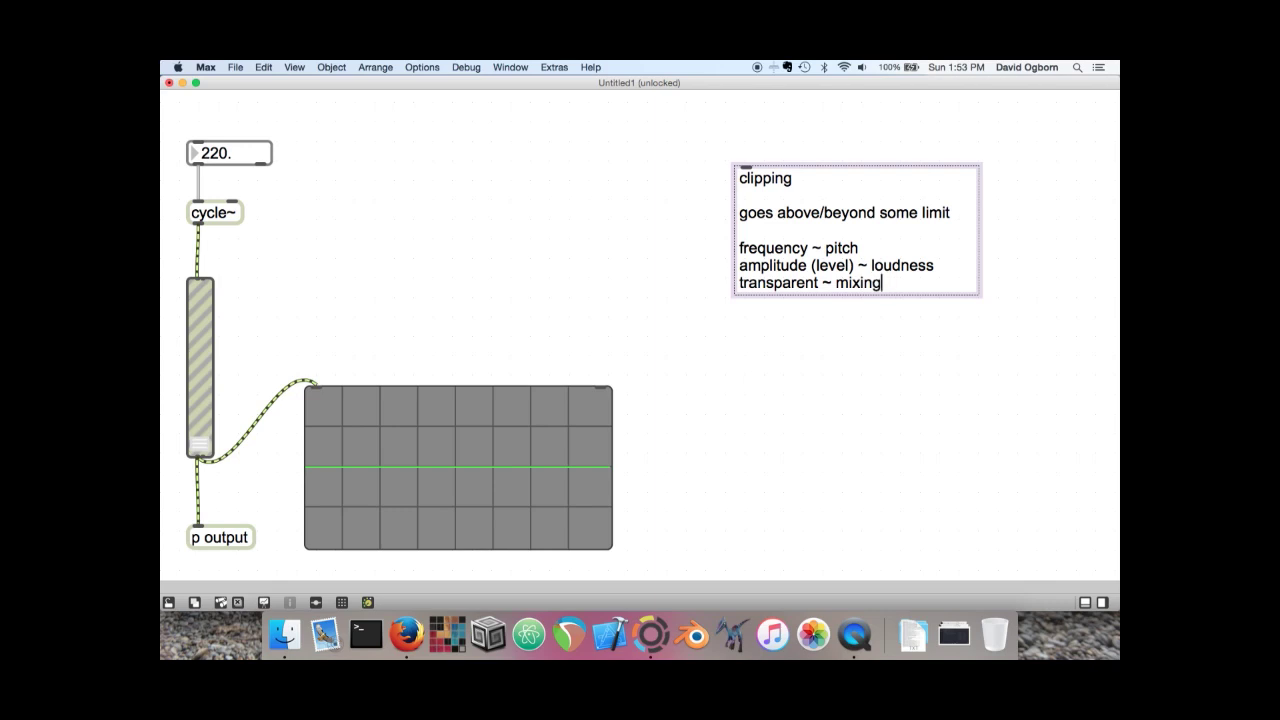
{"action": "key", "text": "Return"}
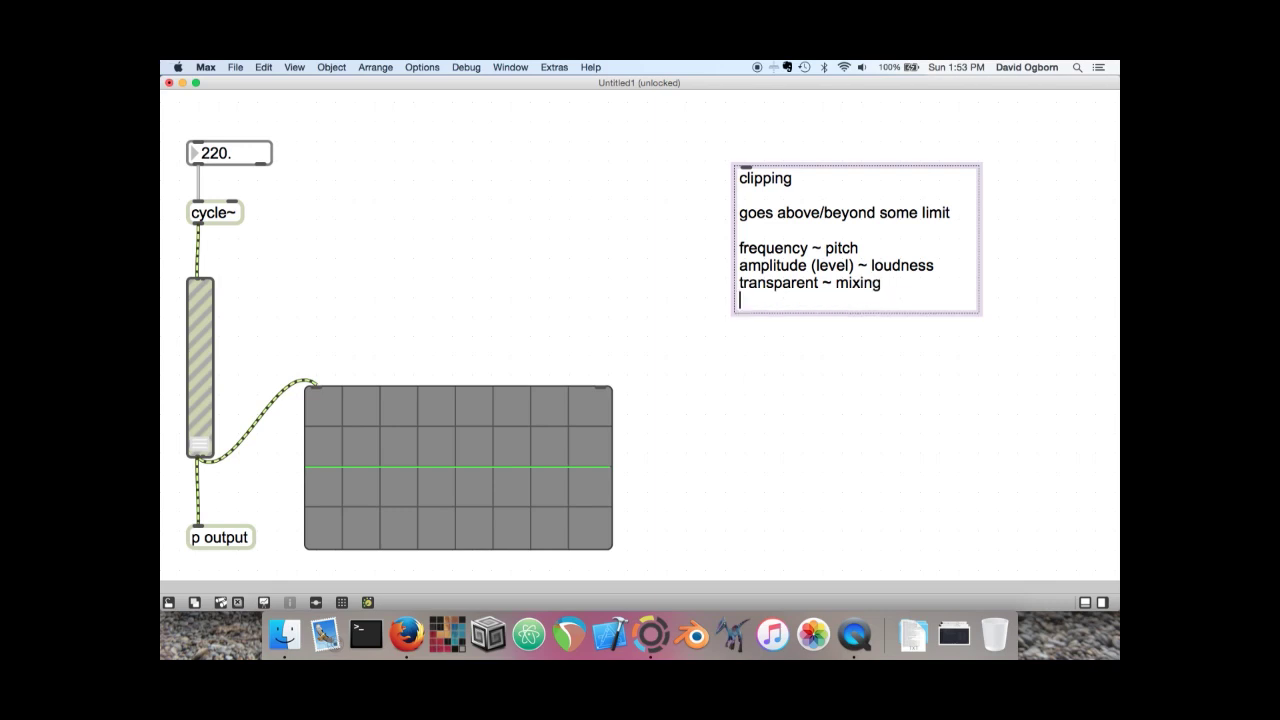
{"action": "type", "text": "clipp"}
{"action": "type", "text": "ing ~"}
{"action": "type", "text": " distort"}
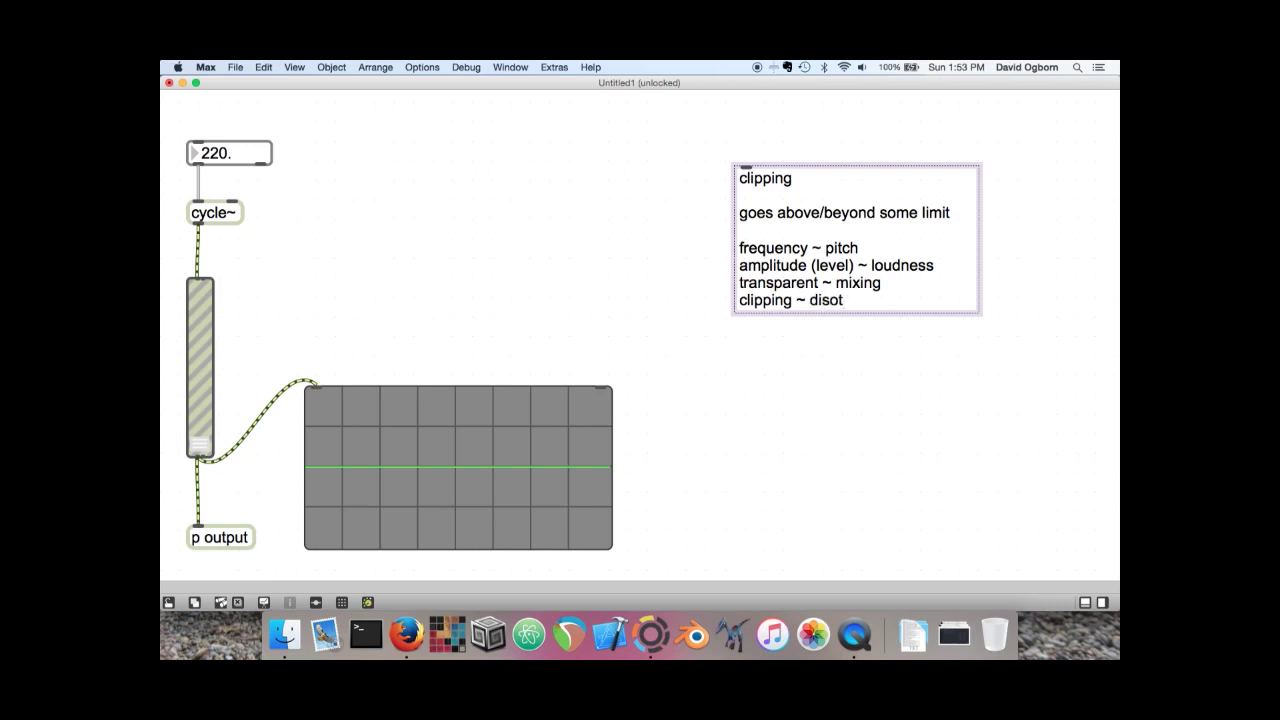
{"action": "key", "text": "BackSpace"}
{"action": "key", "text": "BackSpace"}
{"action": "type", "text": "tortion (buzz)"}
{"action": "key", "text": "Return"}
{"action": "key", "text": "Return"}
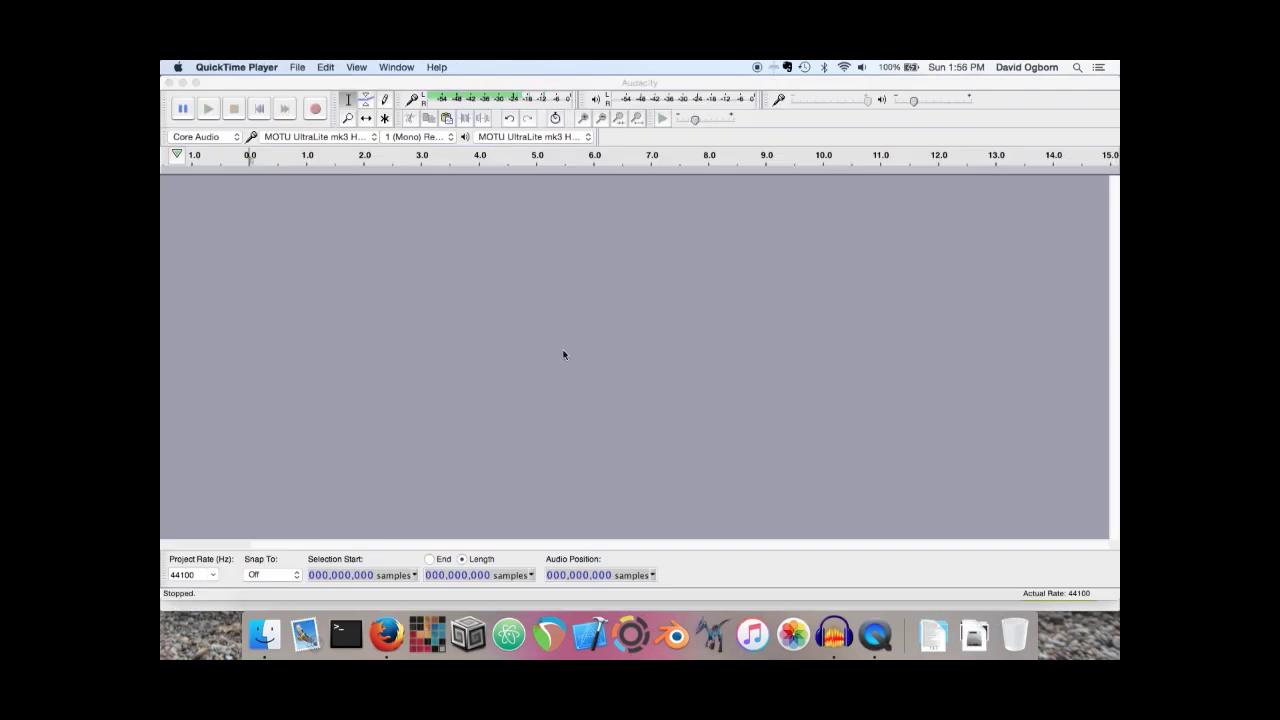
Switch to Audacity, record speech into a new mono audio track and stop the recording
{"action": "left_click", "coordinate": [536, 244]}
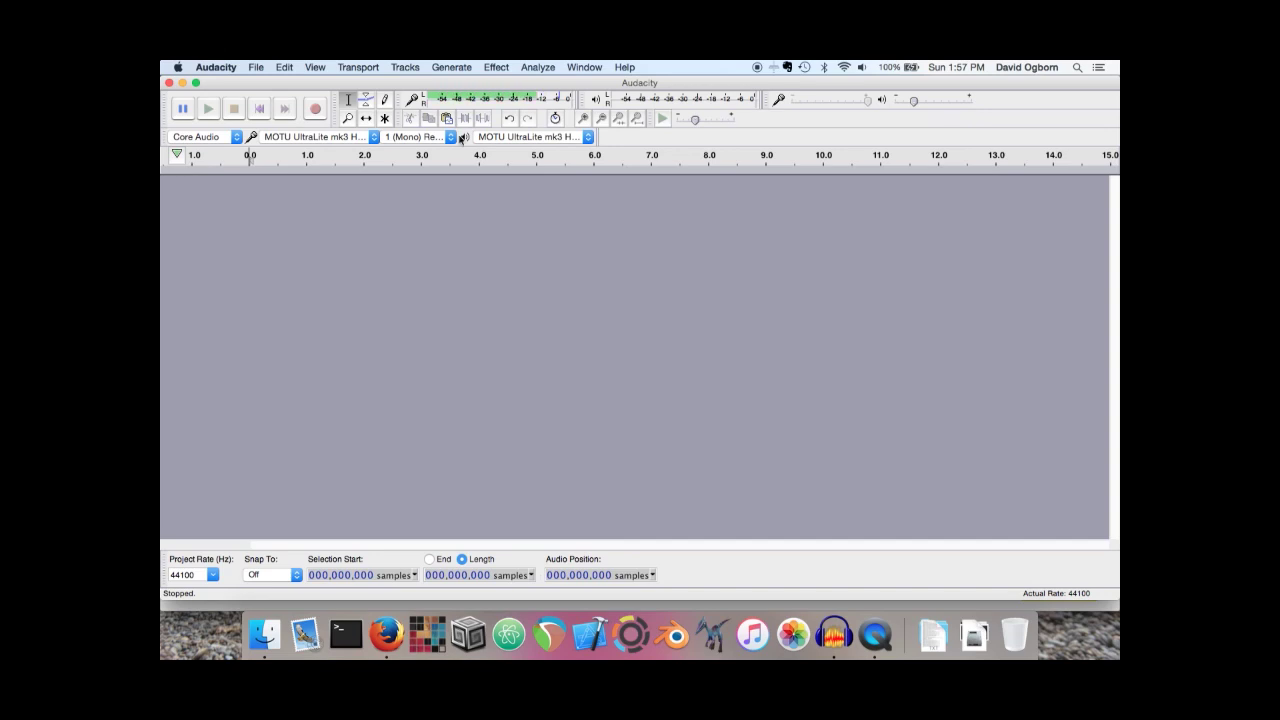
{"action": "left_click", "coordinate": [316, 110]}
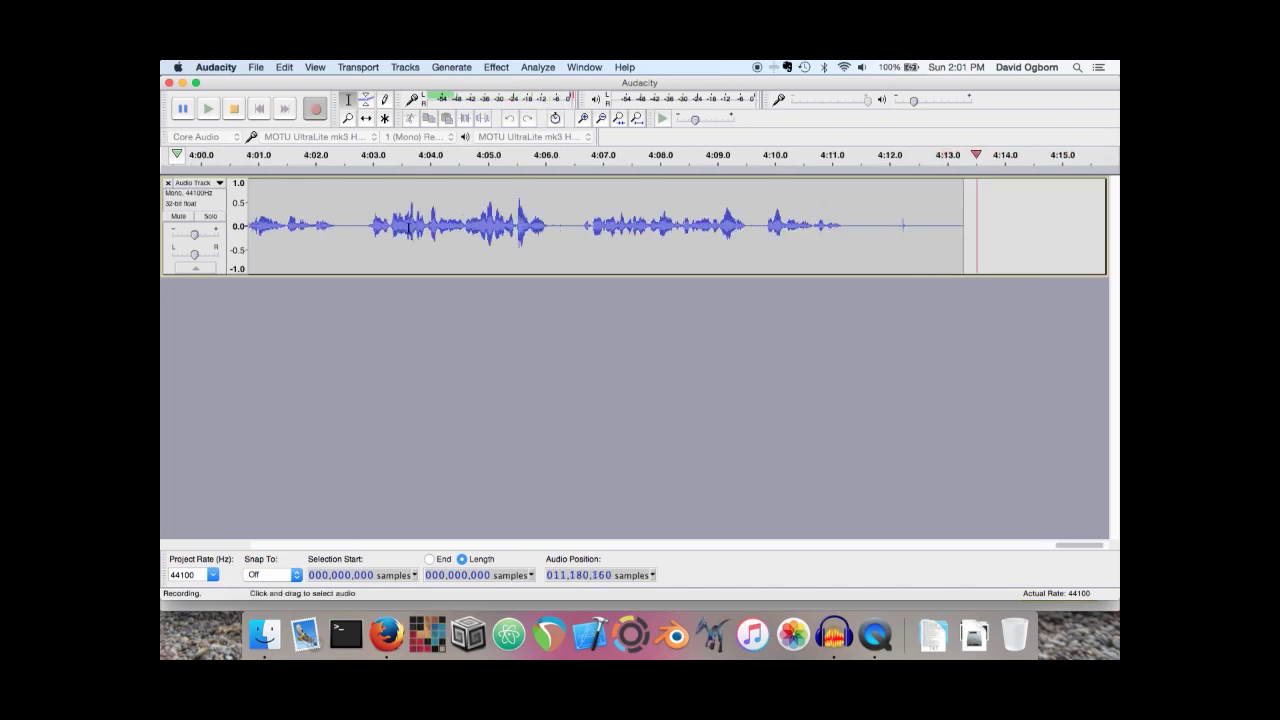
{"action": "left_click", "coordinate": [238, 109]}
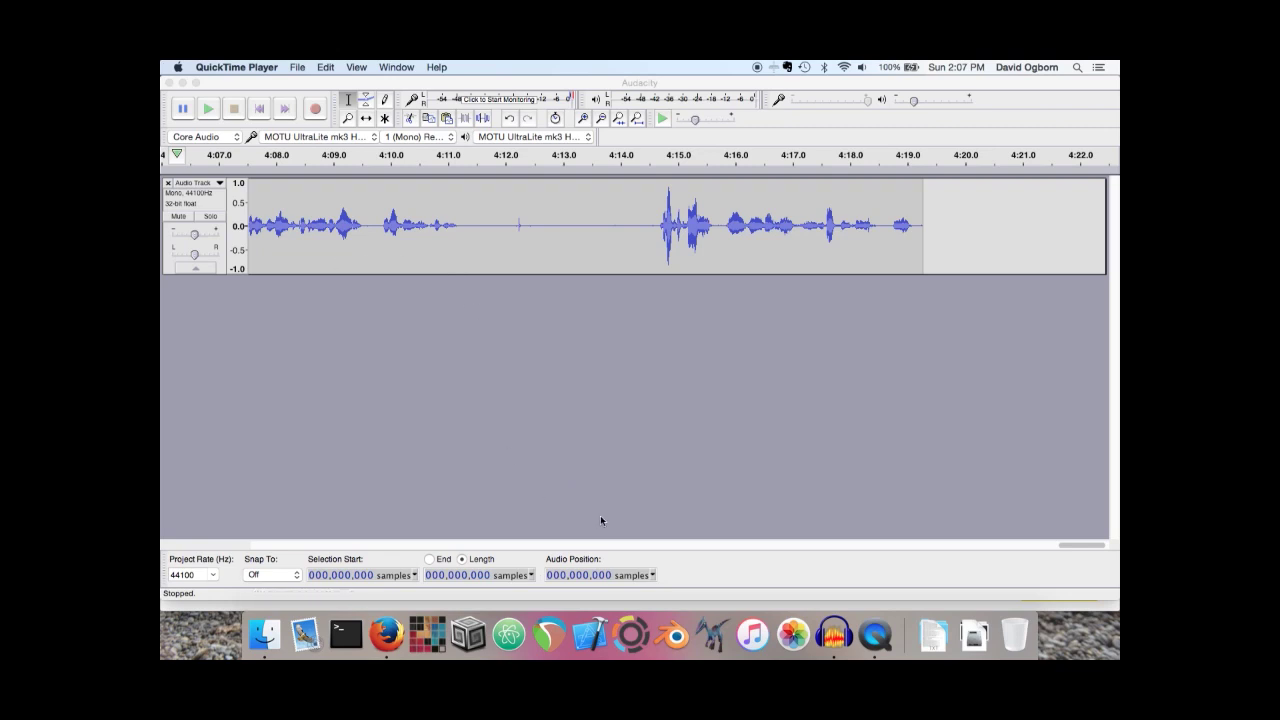
Look back through the recorded speech waveform and remove its track from the project
{"action": "left_click_drag", "start_coordinate": [1083, 545], "coordinate": [617, 527]}
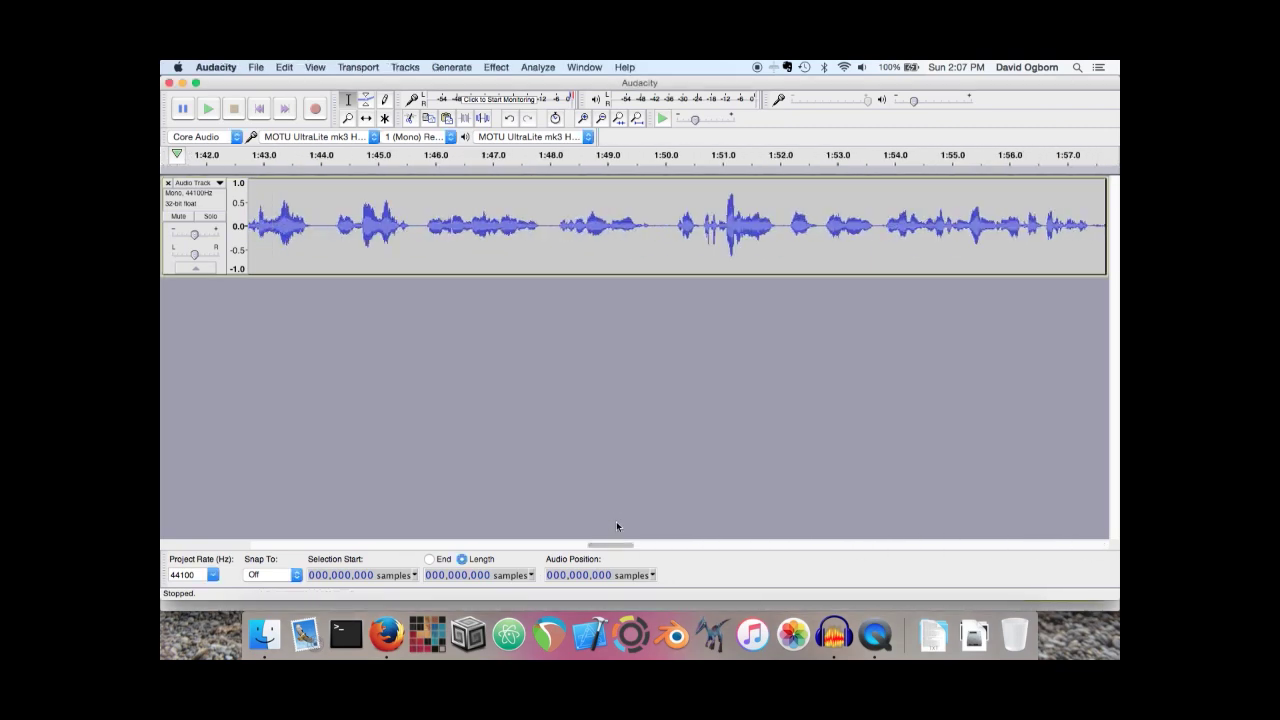
{"action": "left_click", "coordinate": [169, 182]}
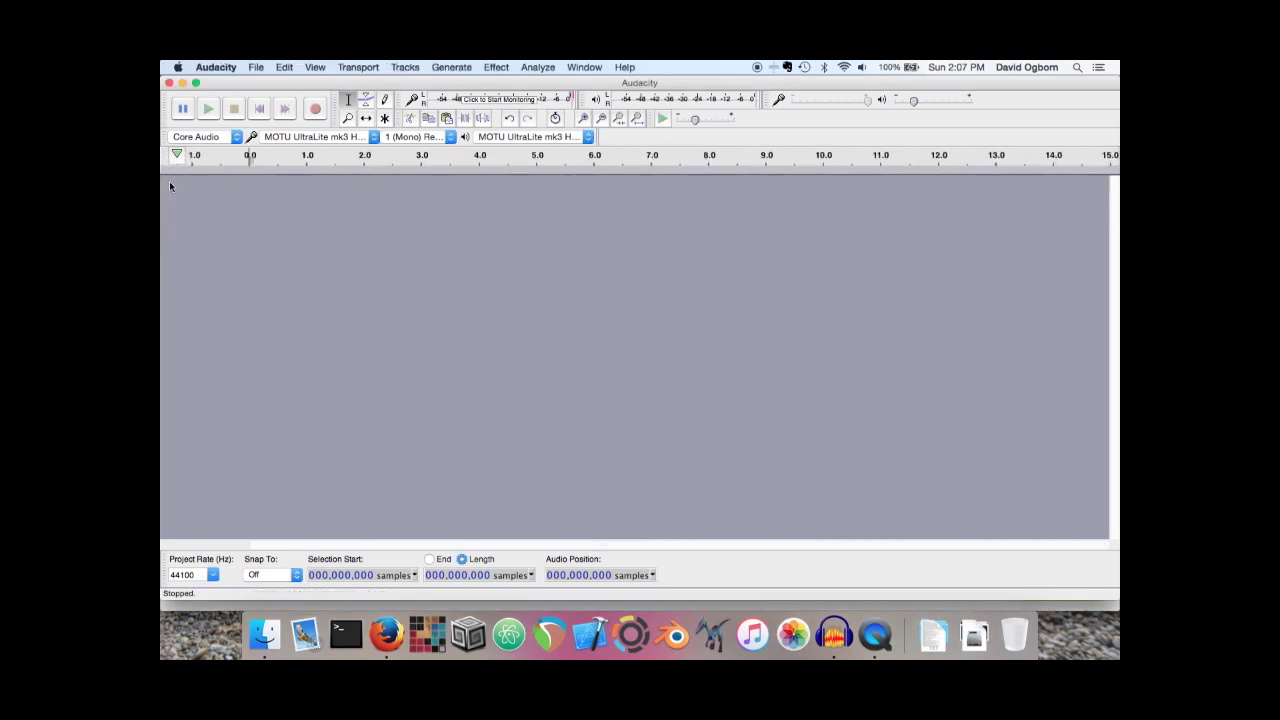
Import italian-waves.wav from the audio-examples folder, making a copy of the file before editing
{"action": "left_click", "coordinate": [257, 67]}
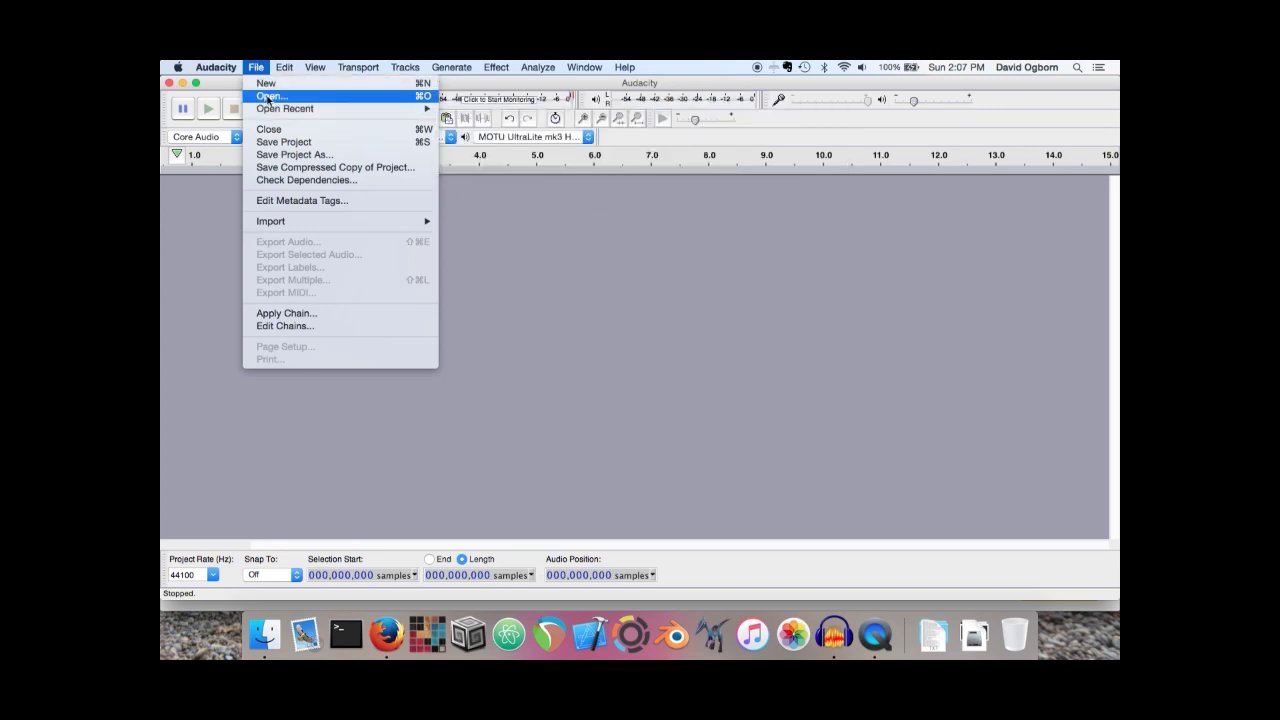
{"action": "mouse_move", "coordinate": [284, 67]}
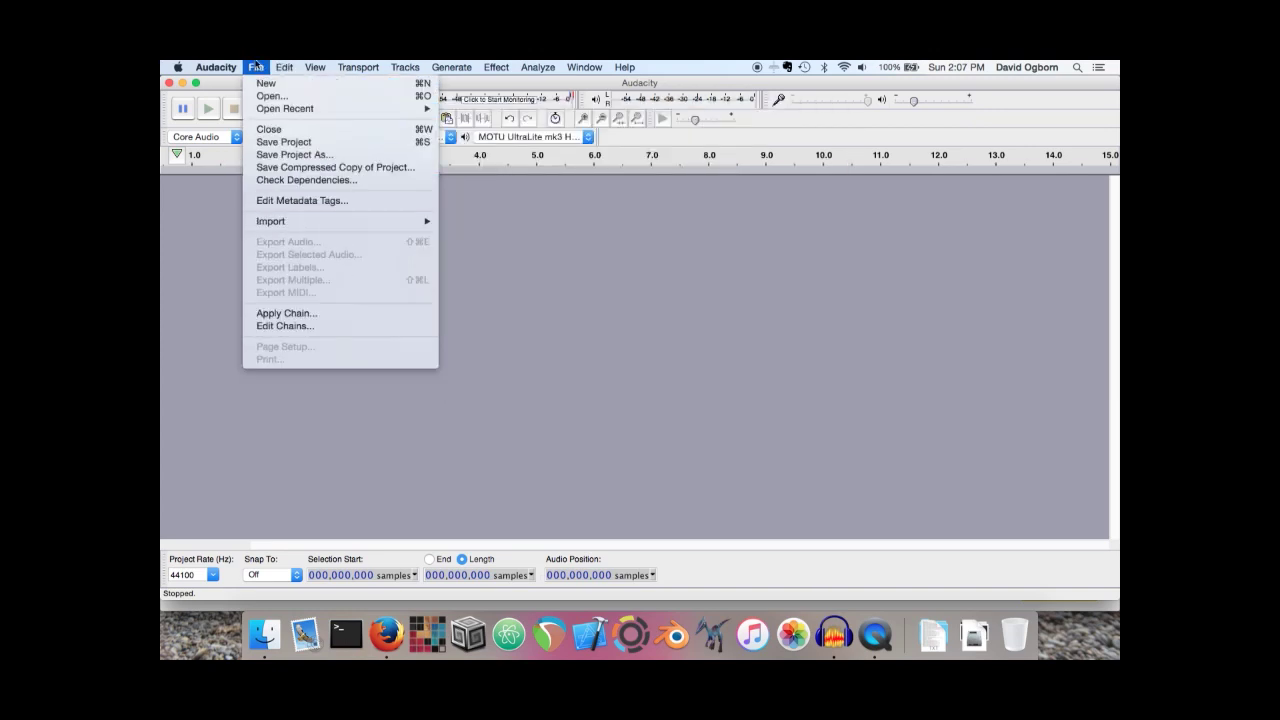
{"action": "mouse_move", "coordinate": [266, 219]}
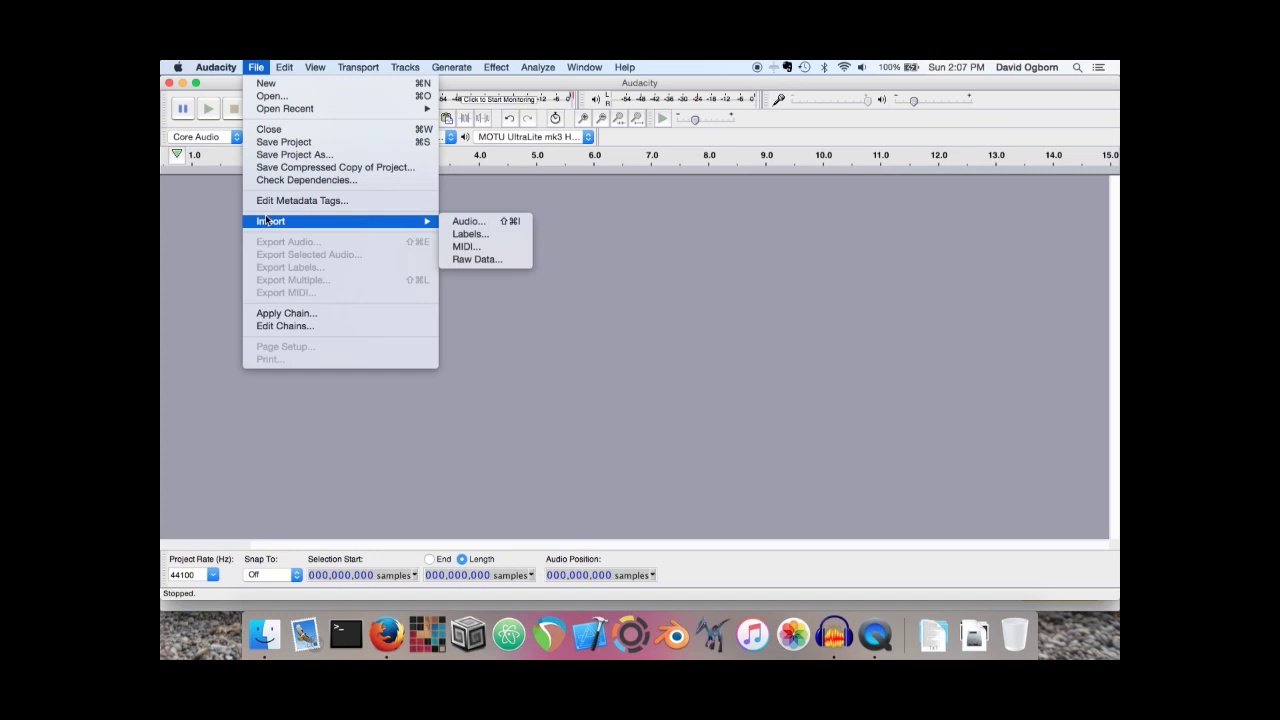
{"action": "left_click", "coordinate": [479, 222]}
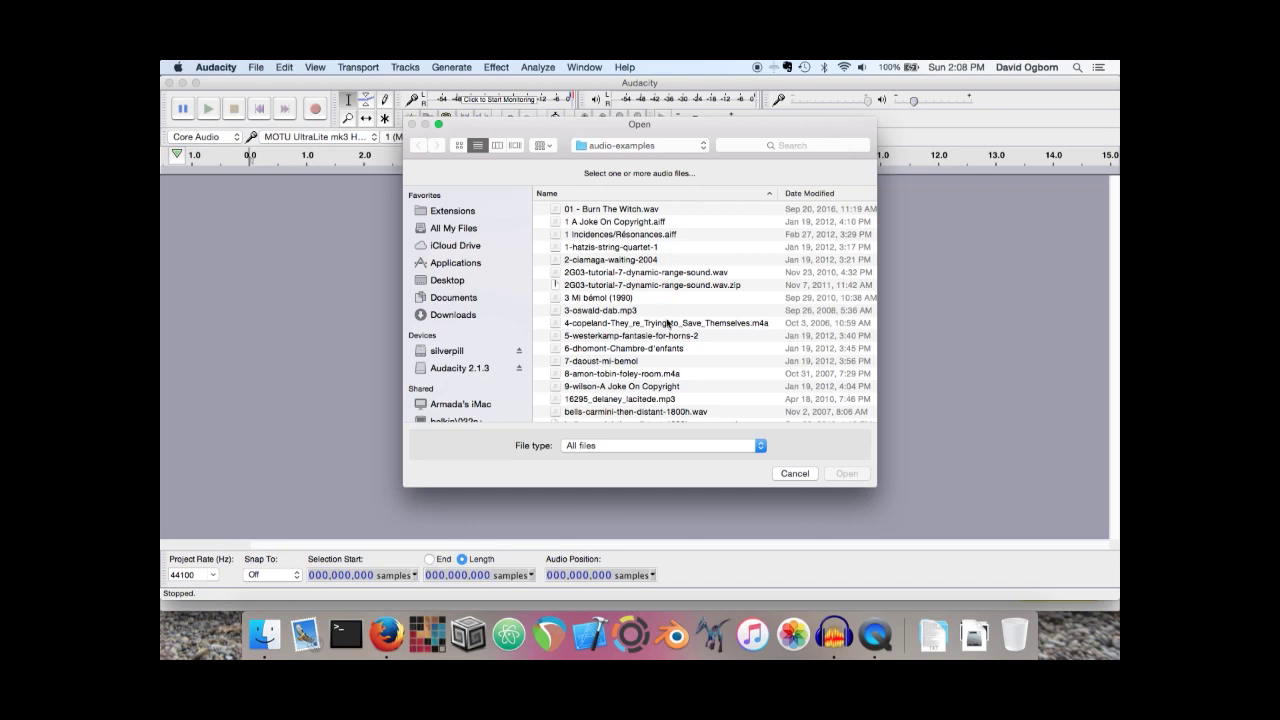
{"action": "scroll", "coordinate": [667, 323], "scroll_direction": "down", "scroll_amount": 3}
{"action": "scroll", "coordinate": [667, 323], "scroll_direction": "up", "scroll_amount": 2}
{"action": "scroll", "coordinate": [667, 322], "scroll_direction": "down", "scroll_amount": 2}
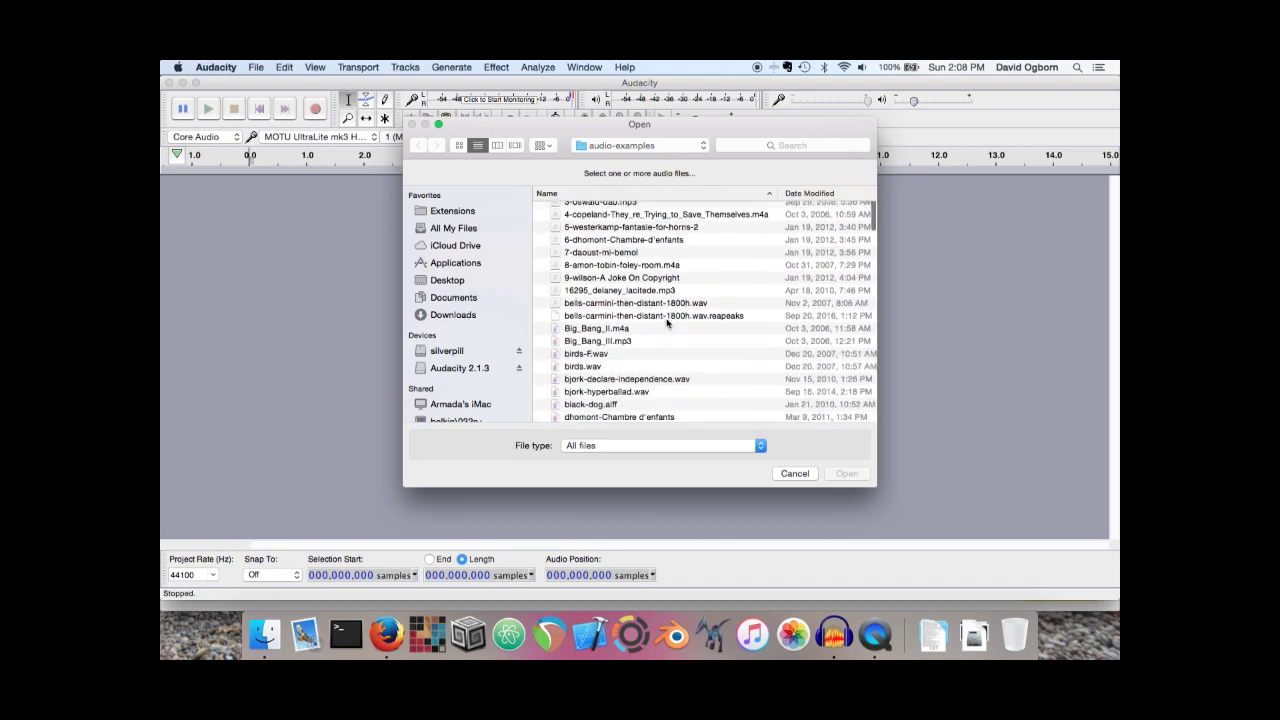
{"action": "scroll", "coordinate": [667, 322], "scroll_direction": "down", "scroll_amount": 5}
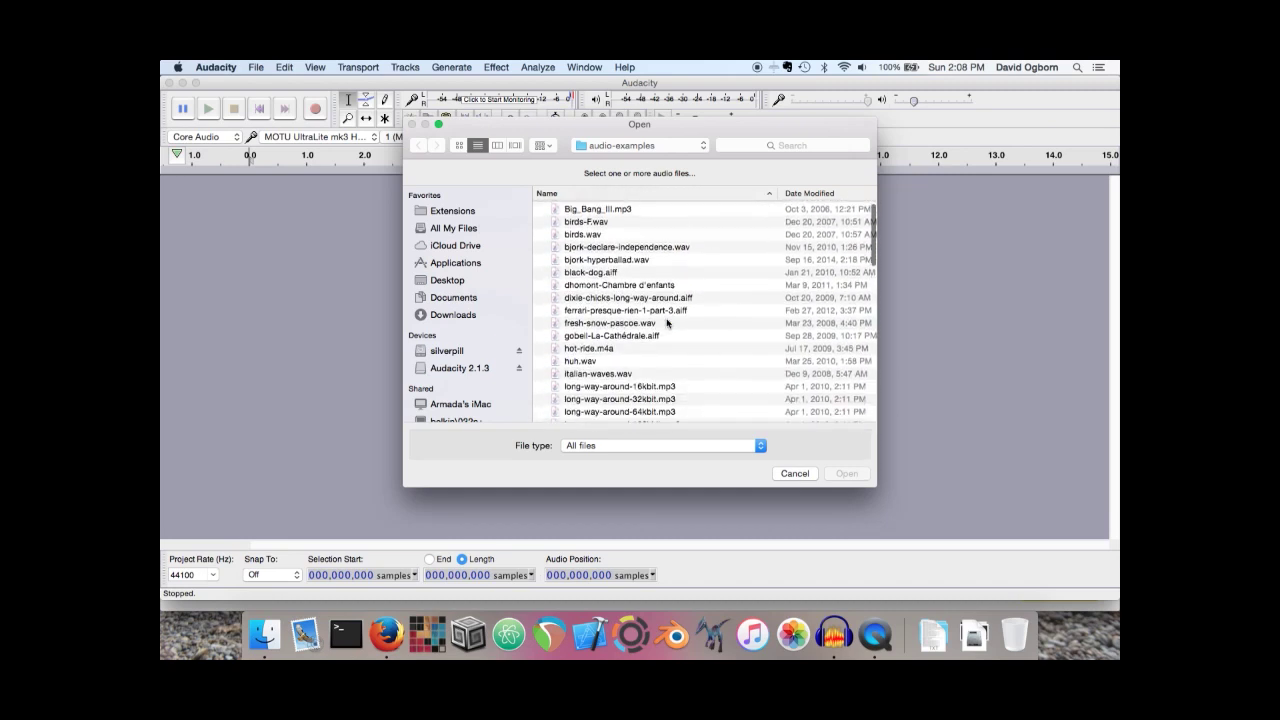
{"action": "scroll", "coordinate": [667, 323], "scroll_direction": "down", "scroll_amount": 2}
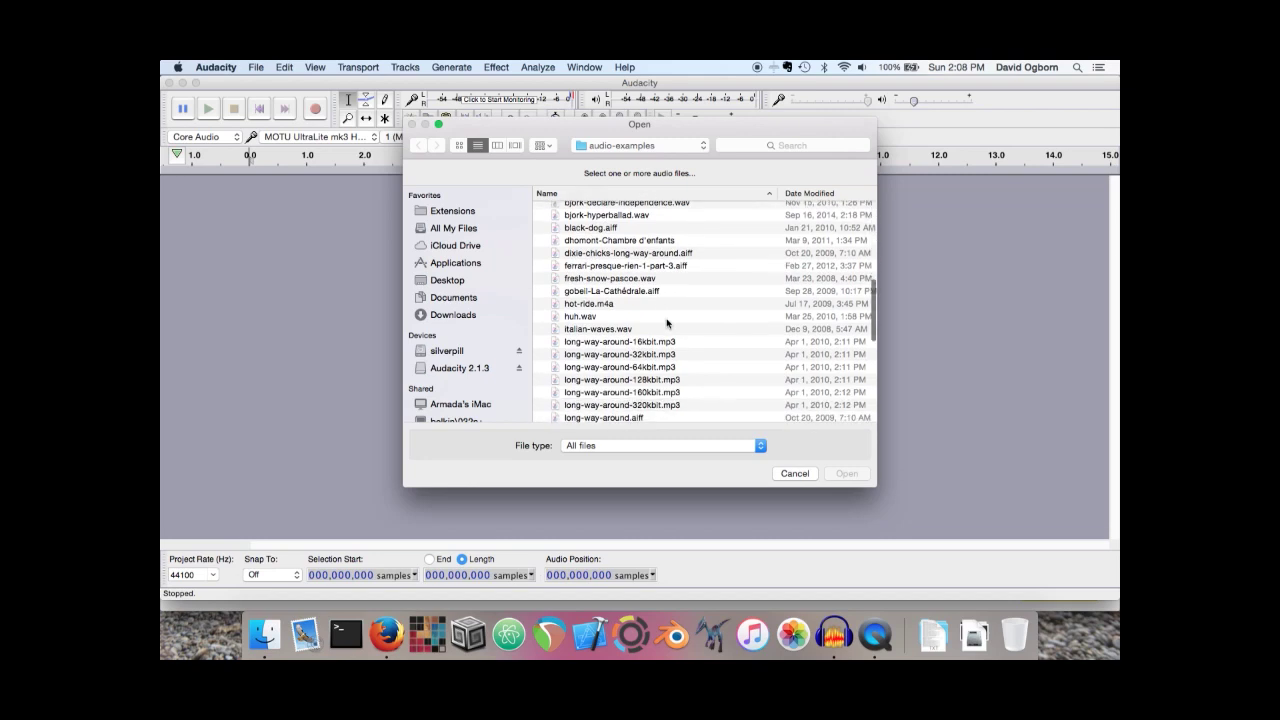
{"action": "scroll", "coordinate": [667, 323], "scroll_direction": "down", "scroll_amount": 1}
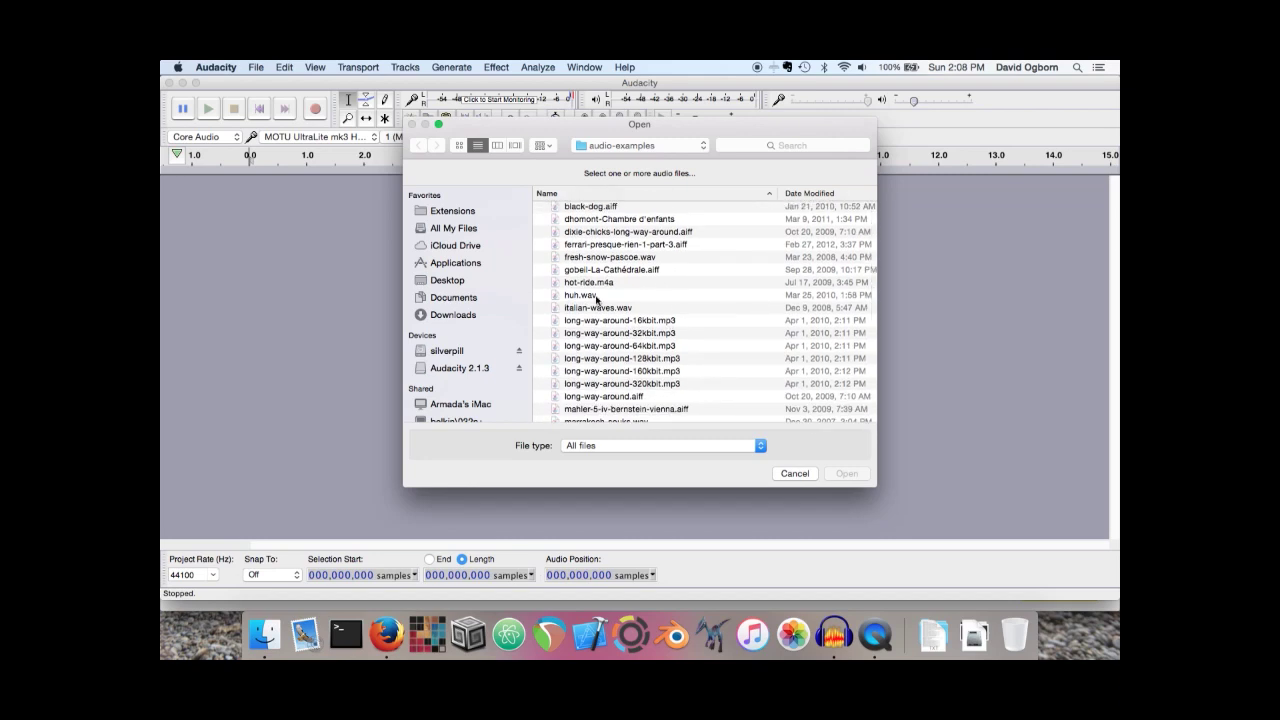
{"action": "left_click", "coordinate": [590, 308]}
{"action": "double_click", "coordinate": [590, 310]}
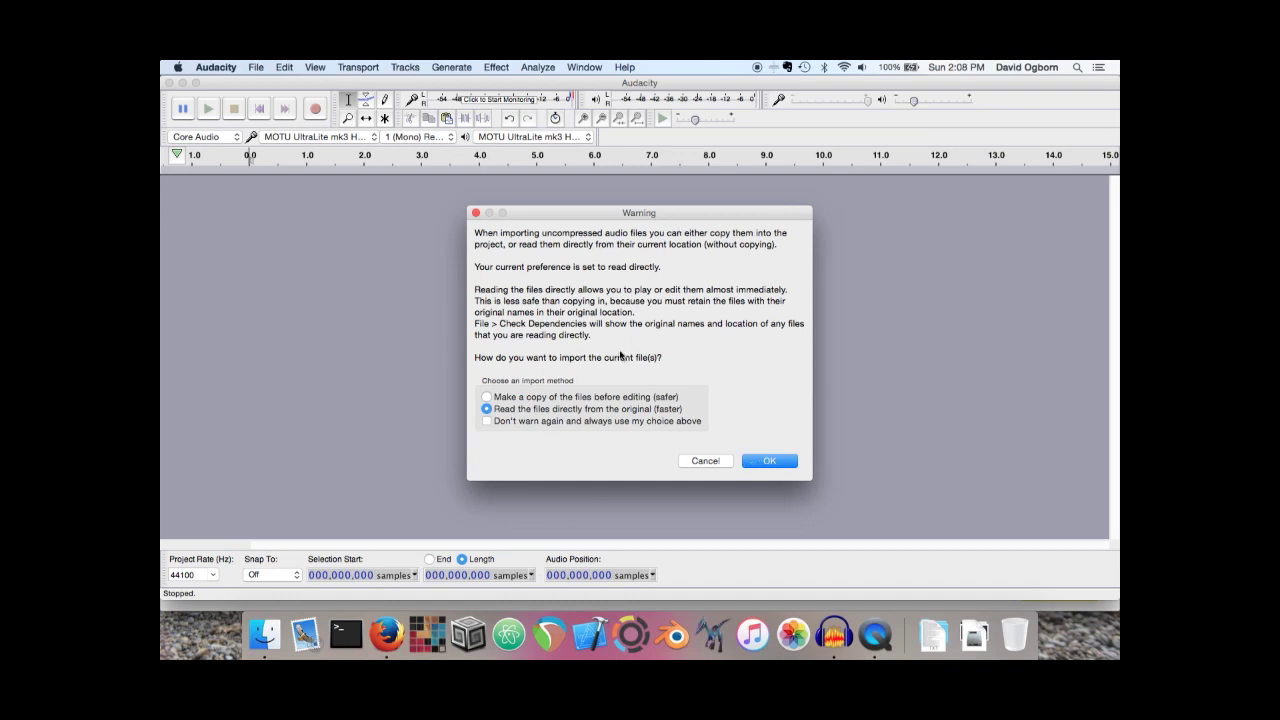
{"action": "left_click", "coordinate": [532, 400]}
{"action": "left_click", "coordinate": [762, 462]}
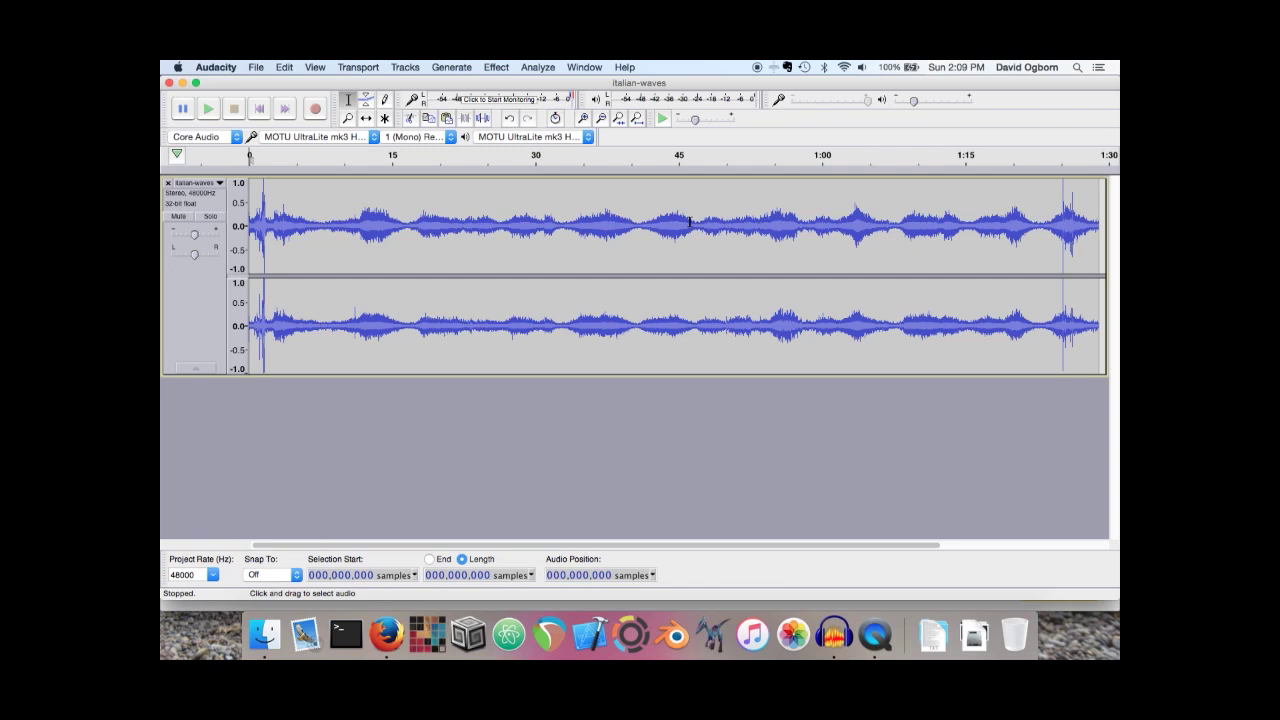
Vary the italian-waves track's gain slightly around its middle setting, ending with the gain at its minimum
{"action": "left_click", "coordinate": [193, 236]}
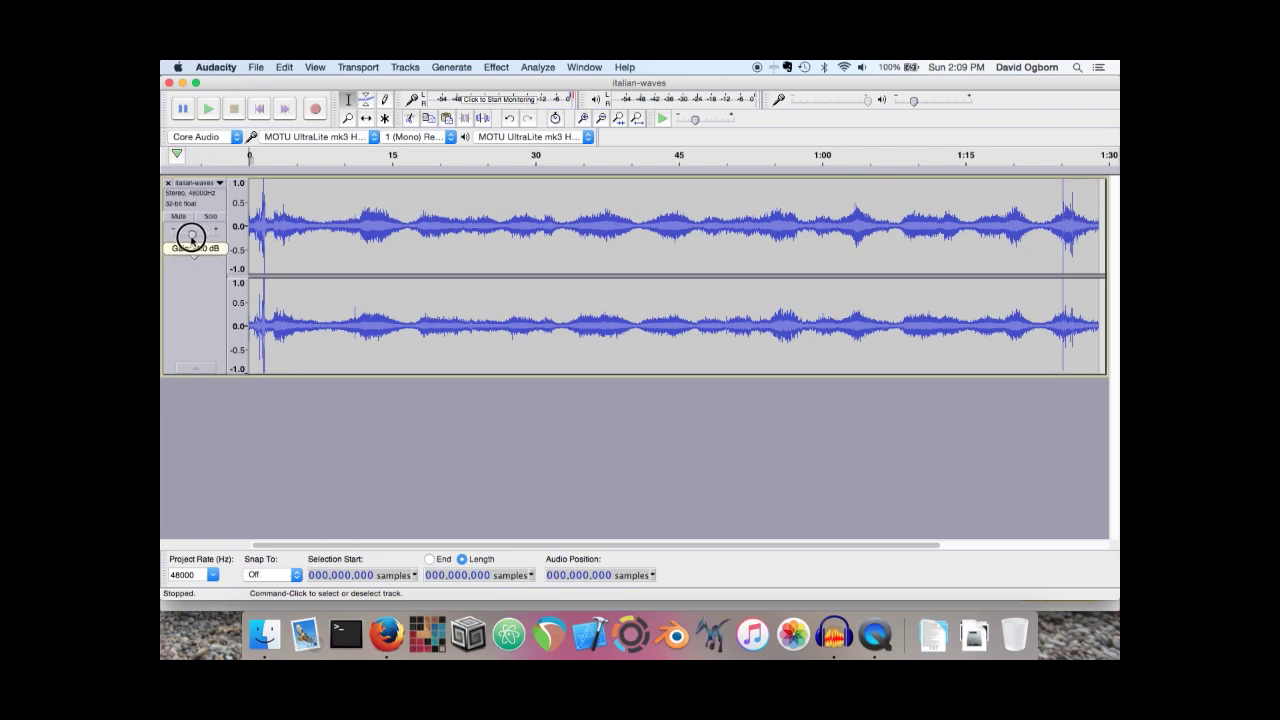
{"action": "left_click_drag", "start_coordinate": [193, 236], "coordinate": [197, 240]}
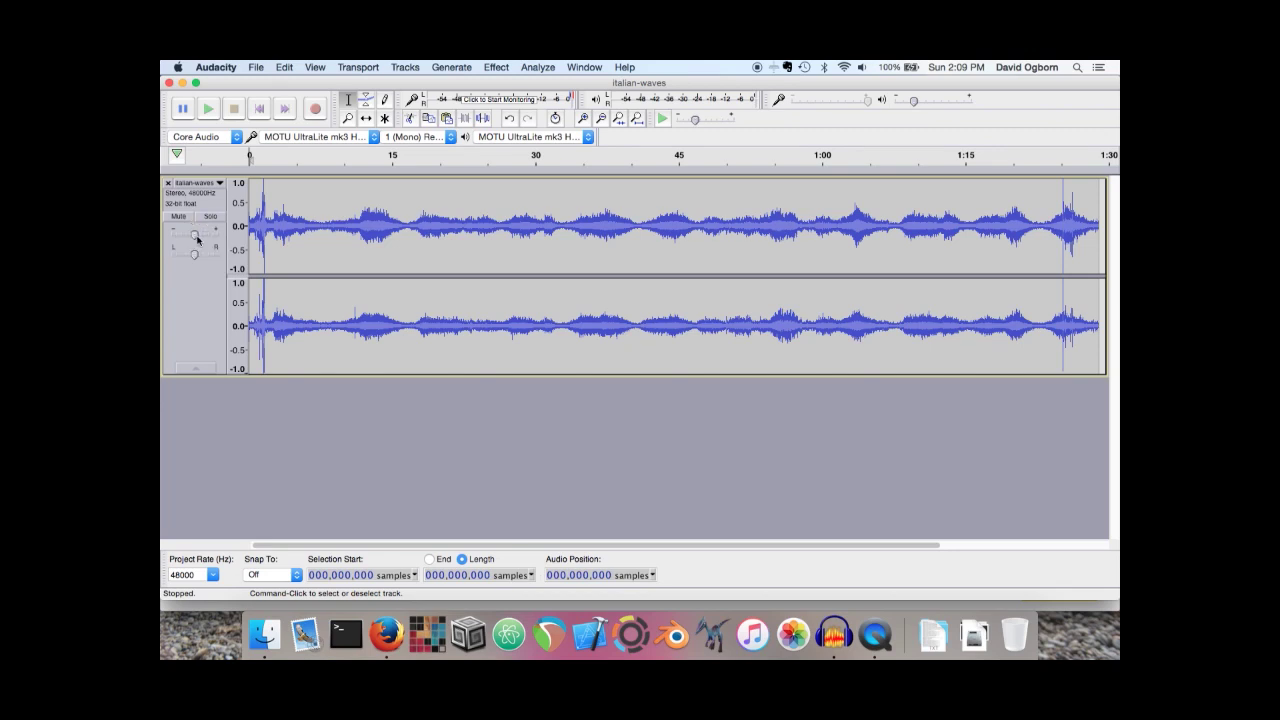
{"action": "left_click", "coordinate": [197, 238]}
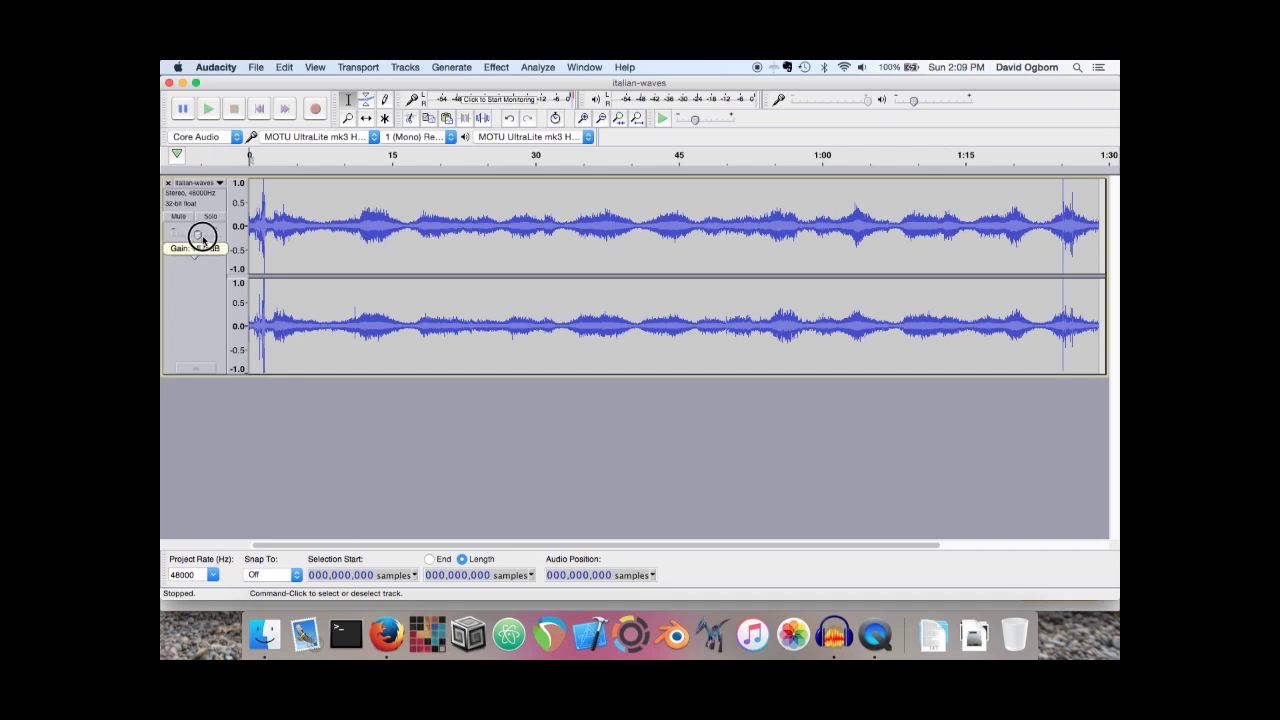
{"action": "left_click_drag", "start_coordinate": [203, 240], "coordinate": [161, 244]}
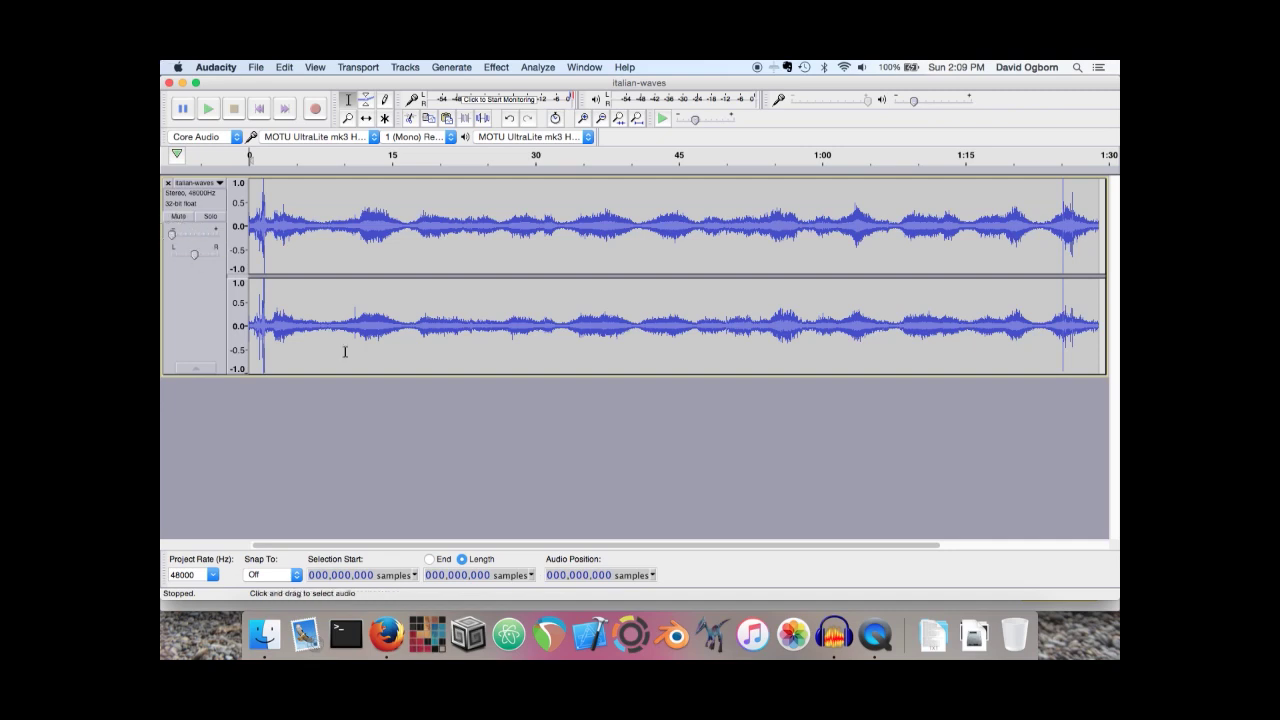
Play the italian-waves track from just after its opening spike, raise its gain from minimum back to the middle setting and stop playback
{"action": "left_click", "coordinate": [267, 222]}
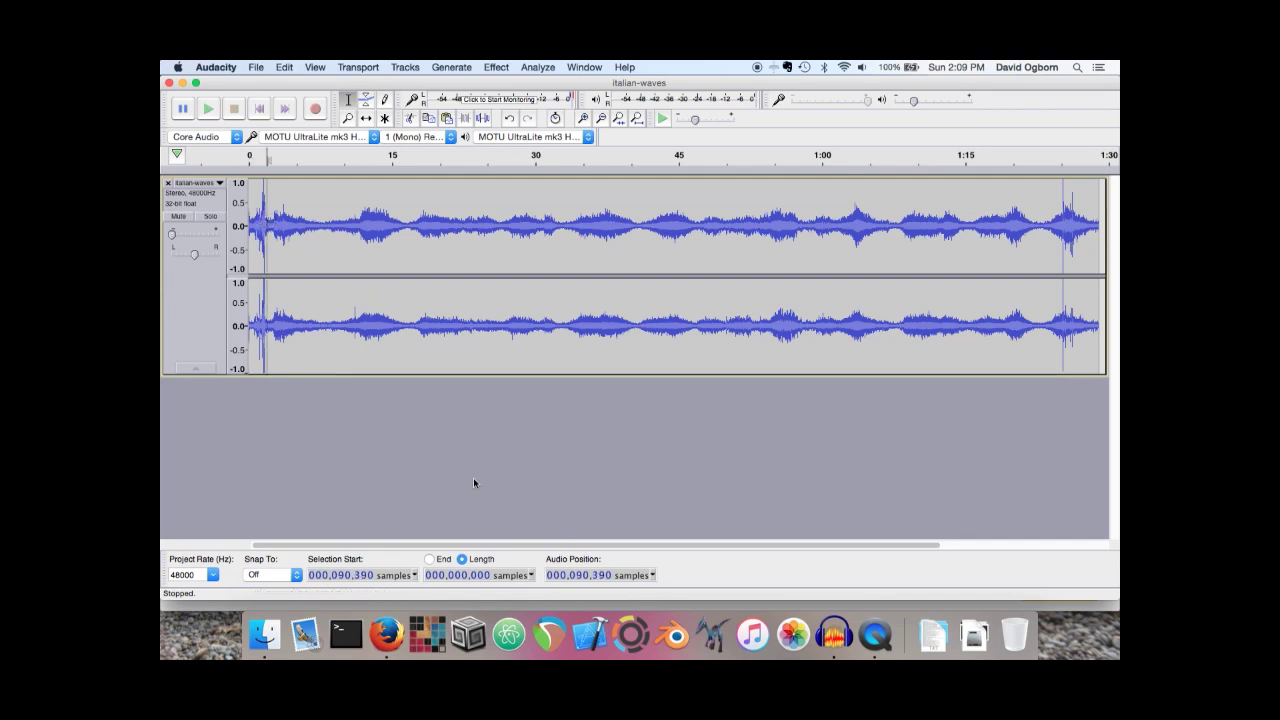
{"action": "left_click", "coordinate": [442, 216]}
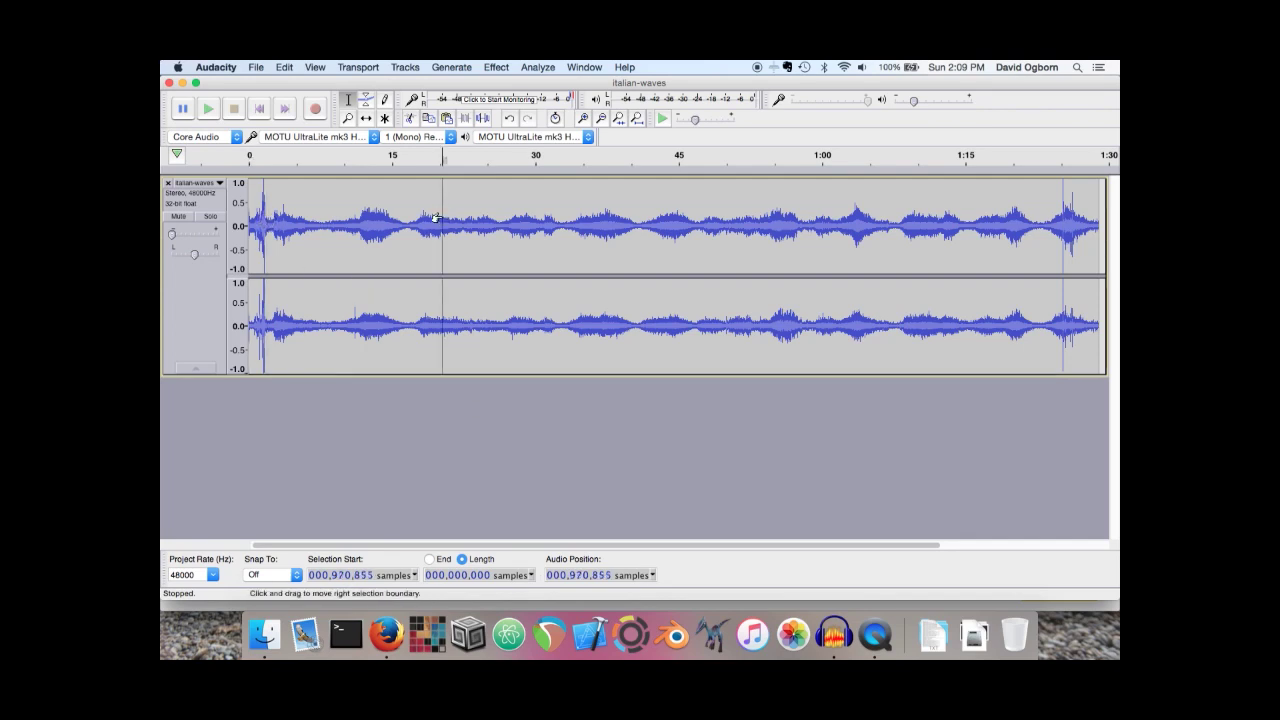
{"action": "left_click", "coordinate": [271, 218]}
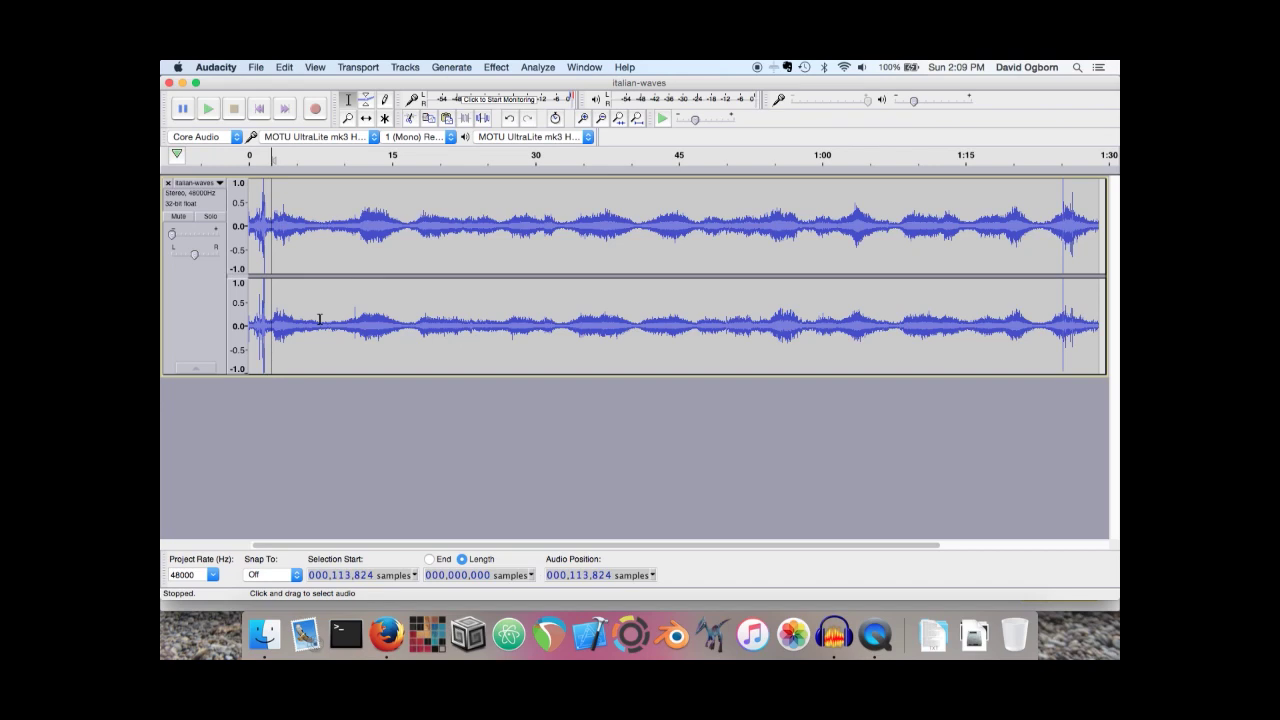
{"action": "key", "text": "space"}
{"action": "left_click", "coordinate": [174, 235]}
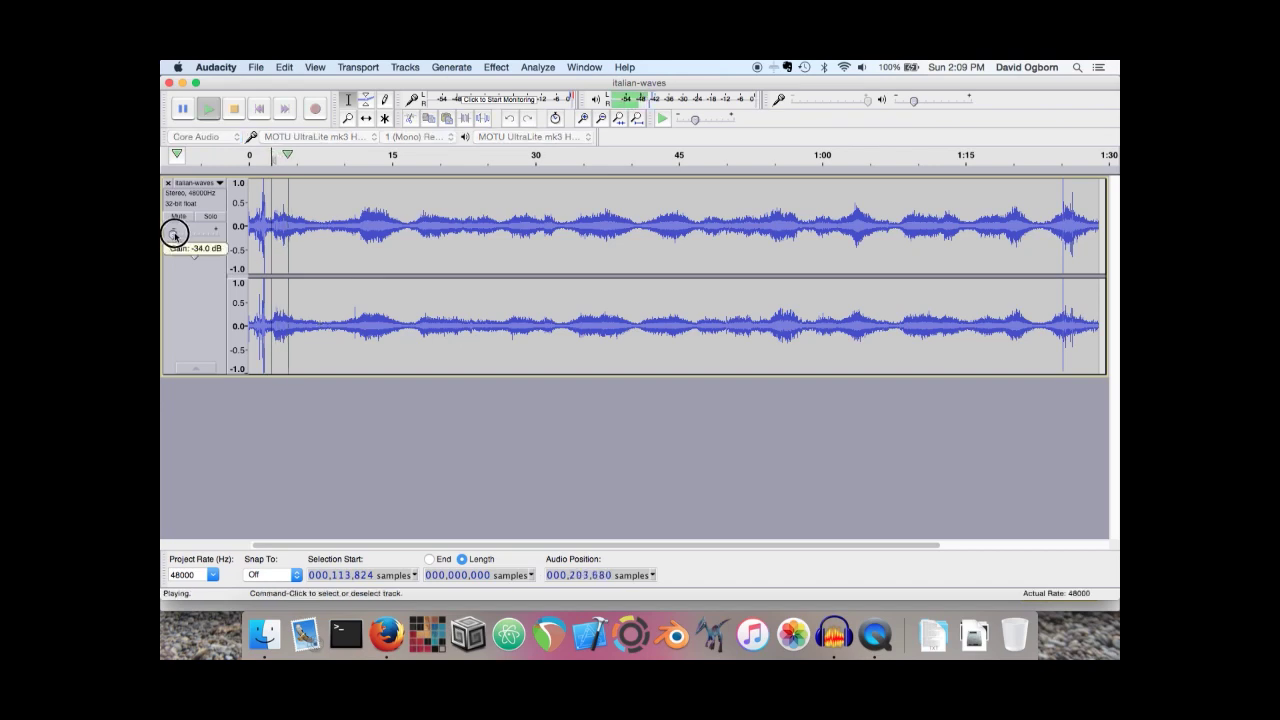
{"action": "left_click_drag", "start_coordinate": [174, 235], "coordinate": [221, 240]}
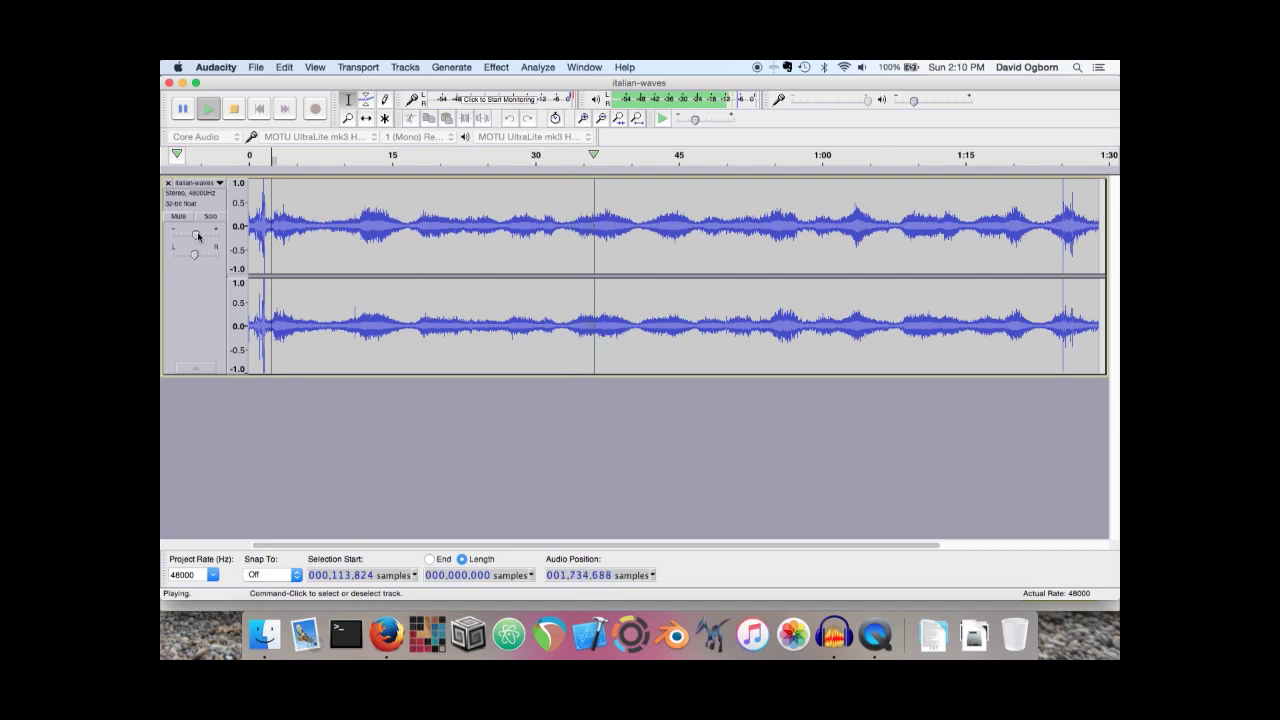
{"action": "key", "text": "space"}
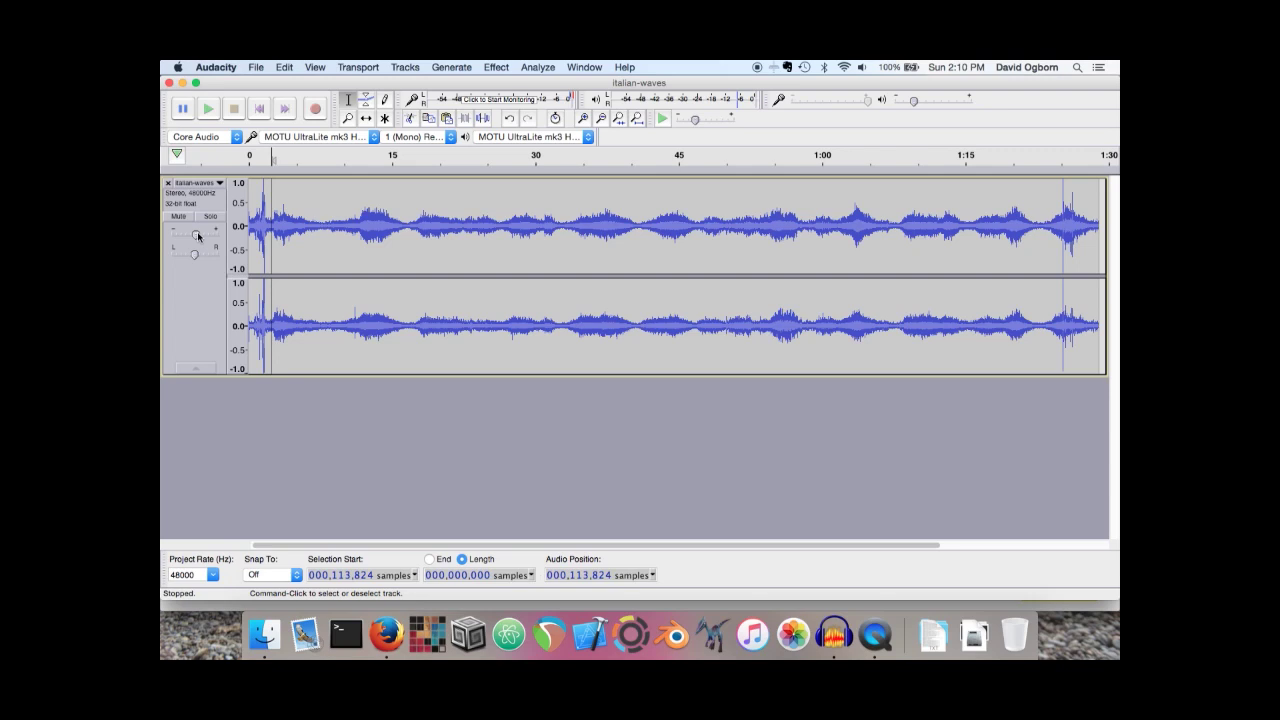
Save the Audacity project as 1a03-audio-demo in the audio-examples folder
{"action": "left_click", "coordinate": [257, 67]}
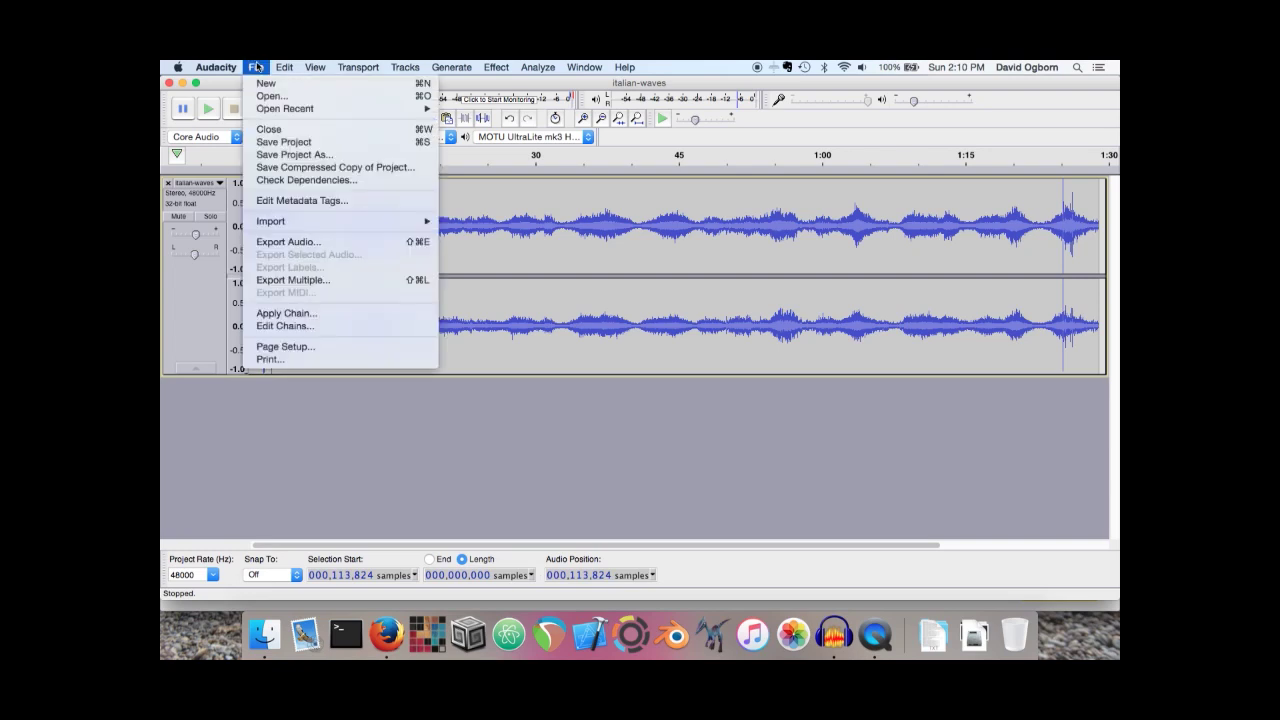
{"action": "left_click", "coordinate": [284, 145]}
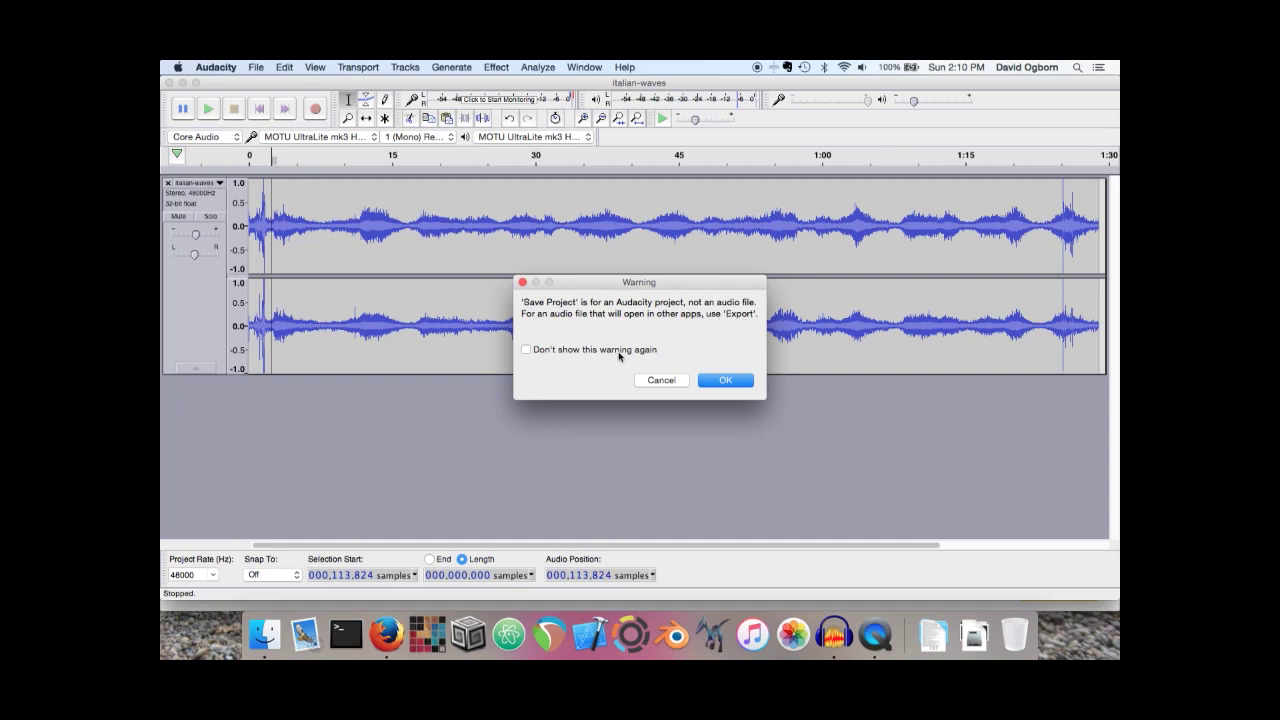
{"action": "left_click", "coordinate": [726, 381]}
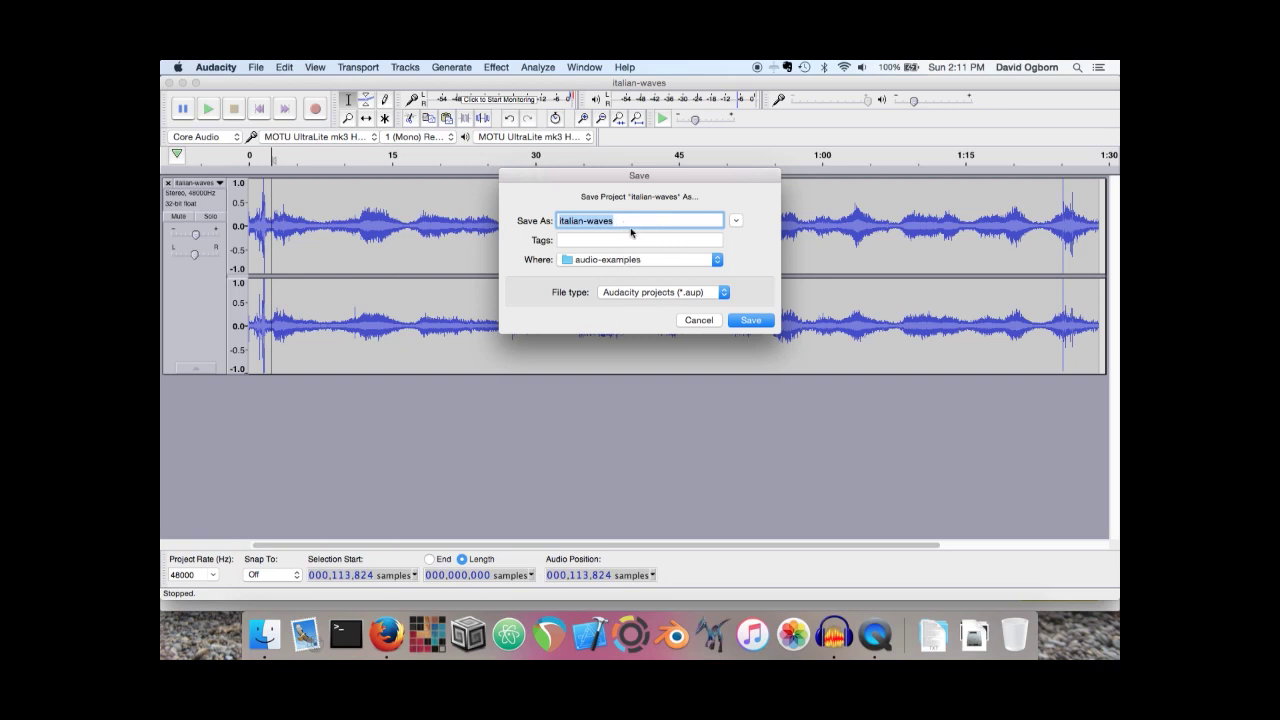
{"action": "key", "text": "Left"}
{"action": "key", "text": "shift+Right"}
{"action": "key", "text": "shift+Right"}
{"action": "key", "text": "shift+Right"}
{"action": "key", "text": "shift+Right"}
{"action": "key", "text": "shift+Right"}
{"action": "key", "text": "shift+Right"}
{"action": "key", "text": "shift+Right"}
{"action": "key", "text": "shift+Right"}
{"action": "key", "text": "shift+Right"}
{"action": "key", "text": "shift+Right"}
{"action": "key", "text": "shift+Right"}
{"action": "key", "text": "shift+Right"}
{"action": "key", "text": "shift+Right"}
{"action": "type", "text": "1a03-audio-dem"}
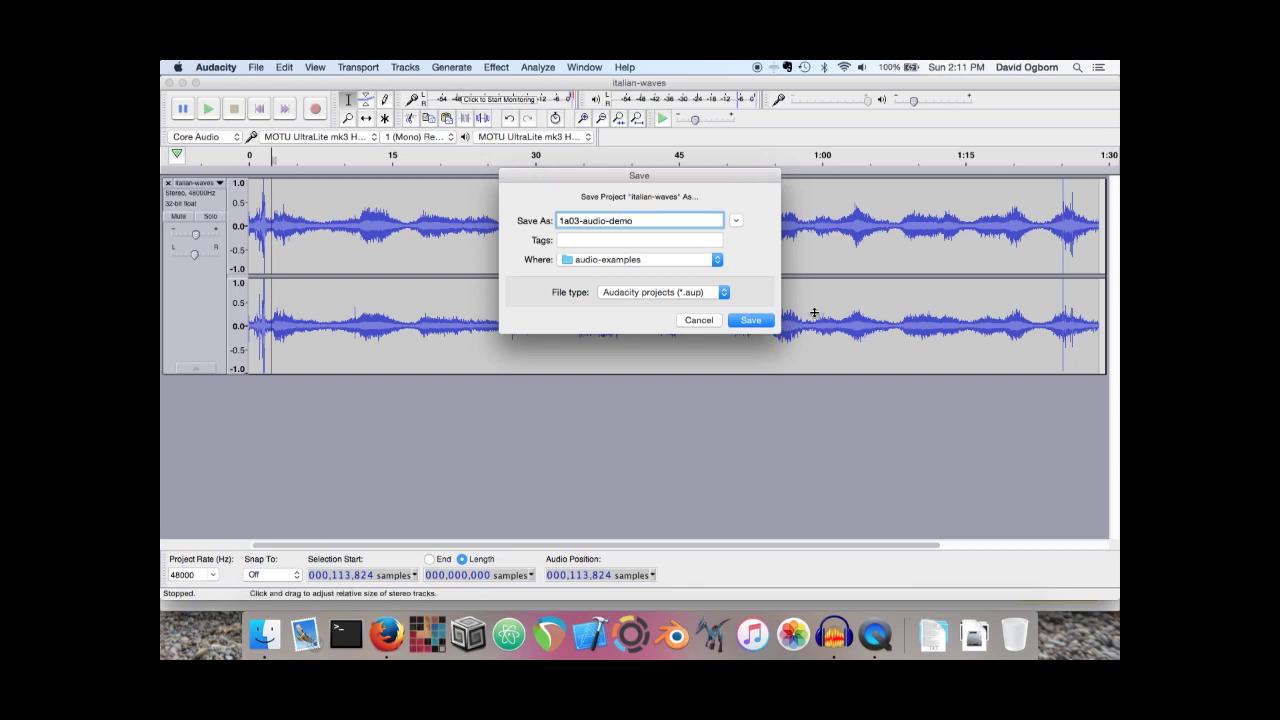
{"action": "left_click", "coordinate": [750, 320]}
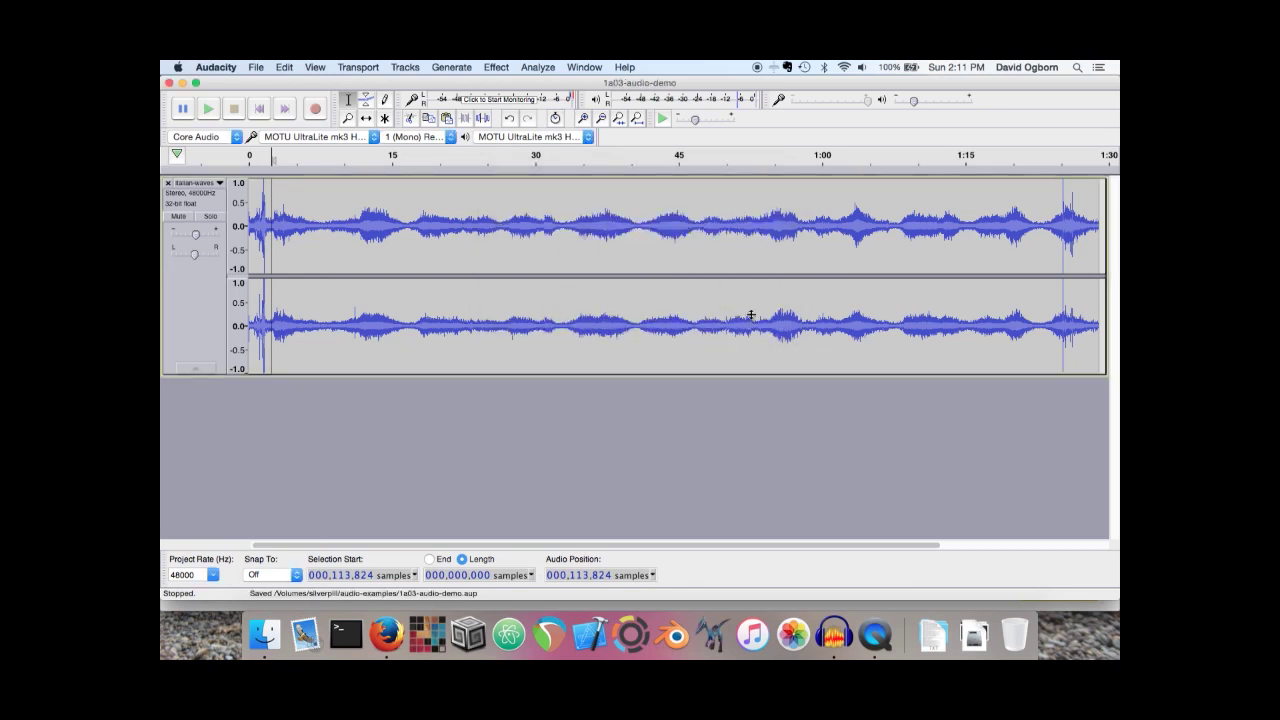
Switch to Finder, locate 1a03-audio-demo.aup in silverpill's audio-examples folder and widen the window to show the file details
{"action": "left_click", "coordinate": [262, 636]}
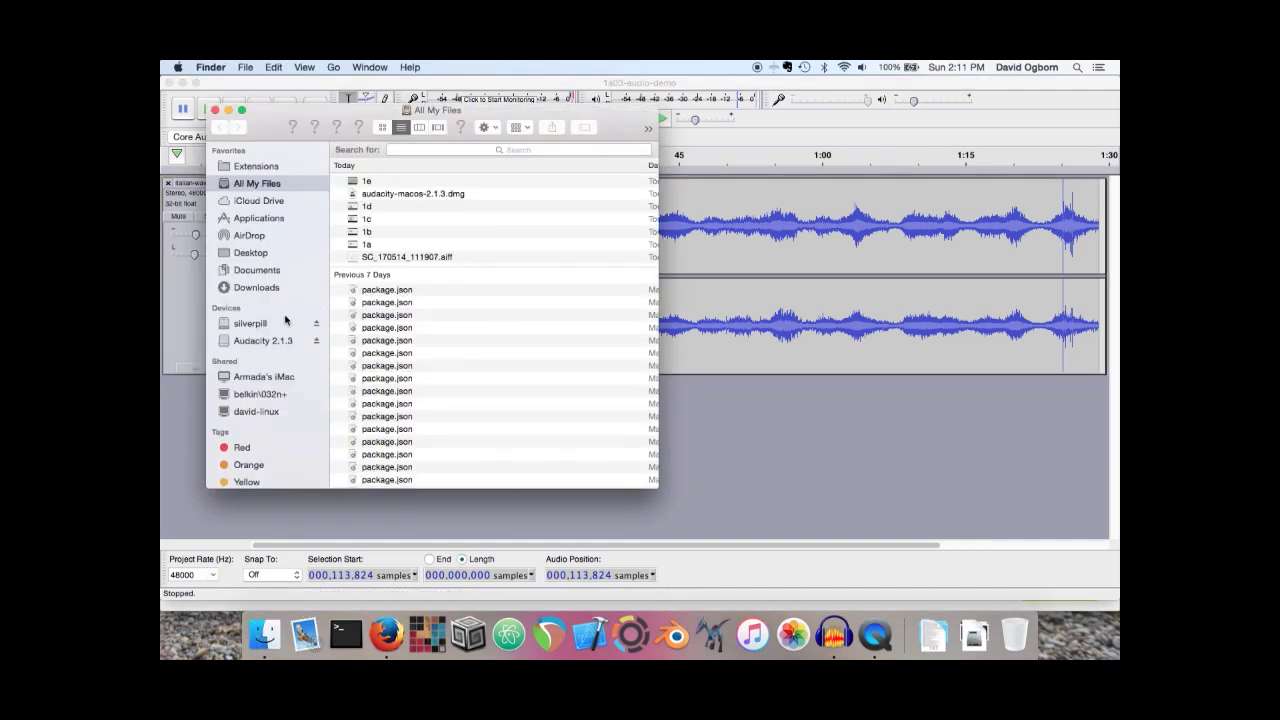
{"action": "left_click", "coordinate": [250, 323]}
{"action": "left_click", "coordinate": [425, 163]}
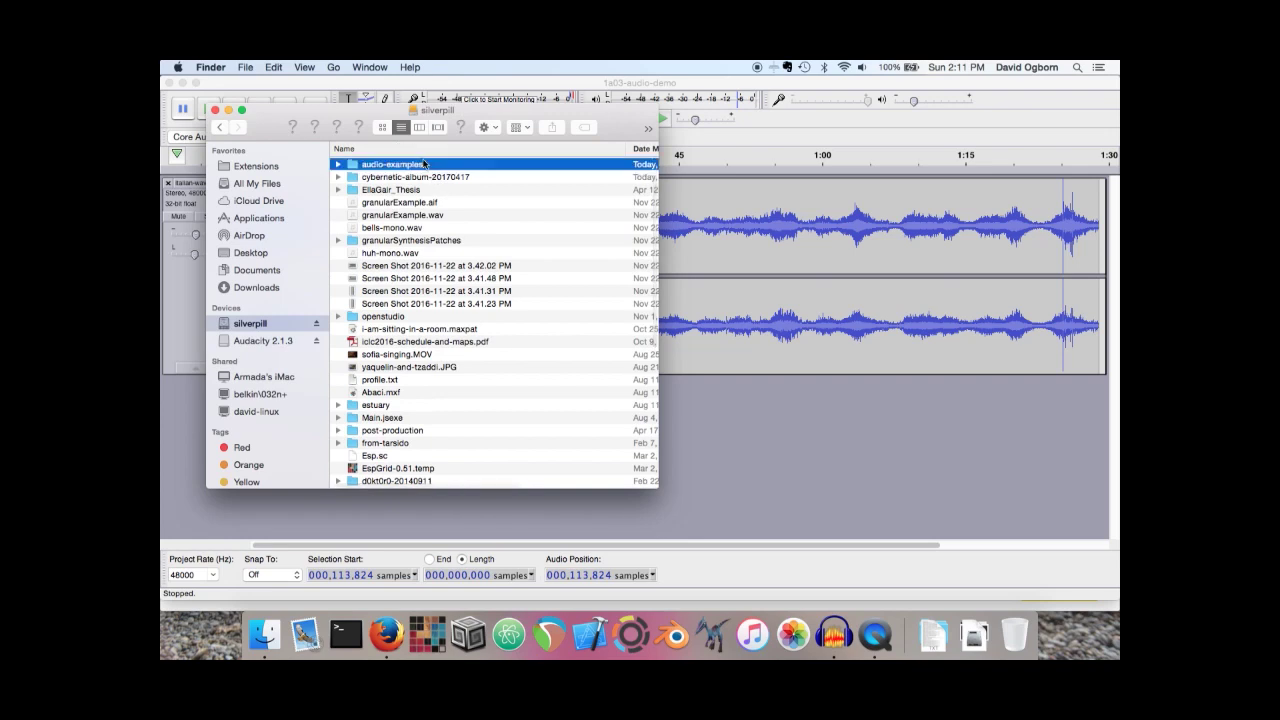
{"action": "double_click", "coordinate": [425, 163]}
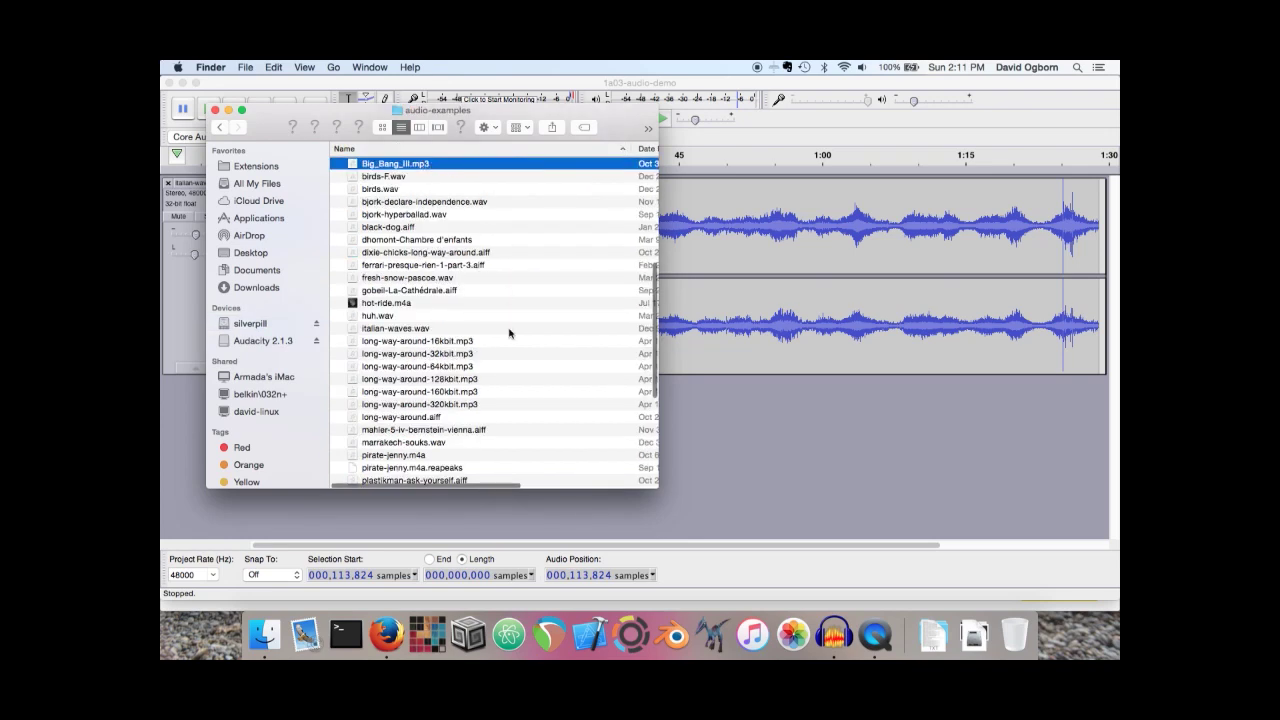
{"action": "scroll", "coordinate": [601, 381], "scroll_direction": "down", "scroll_amount": 10}
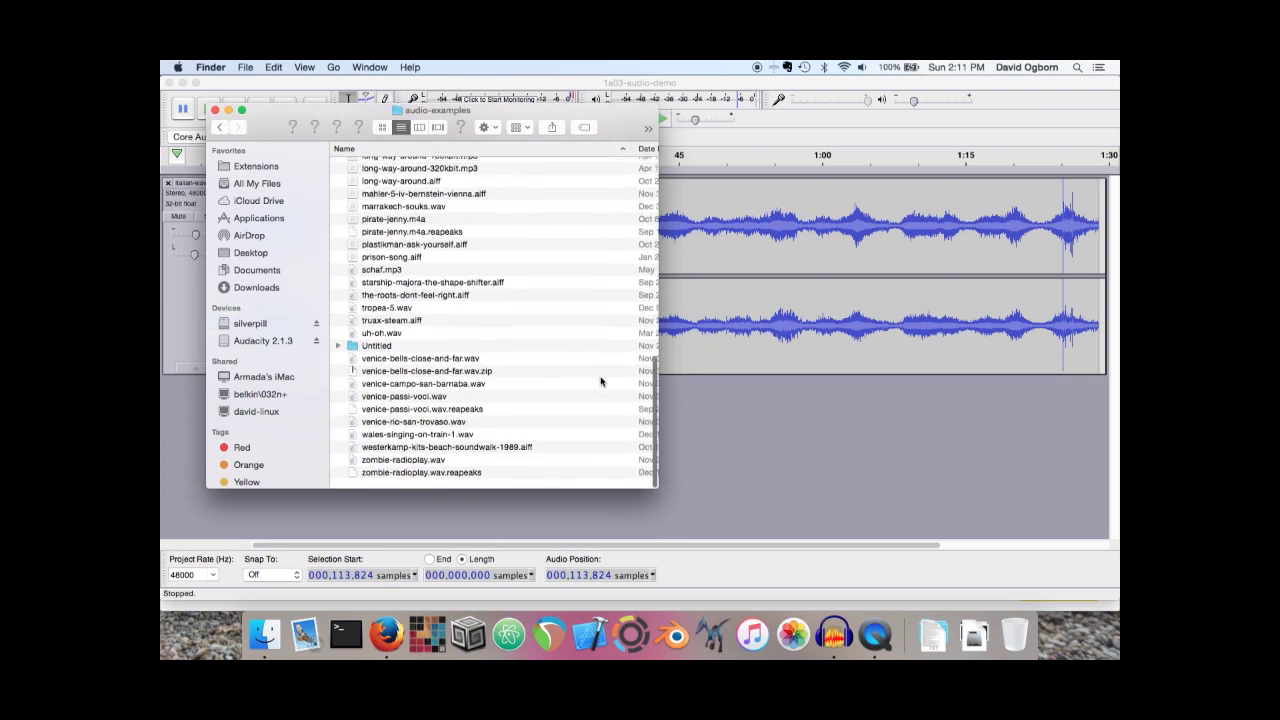
{"action": "scroll", "coordinate": [601, 381], "scroll_direction": "up", "scroll_amount": 15}
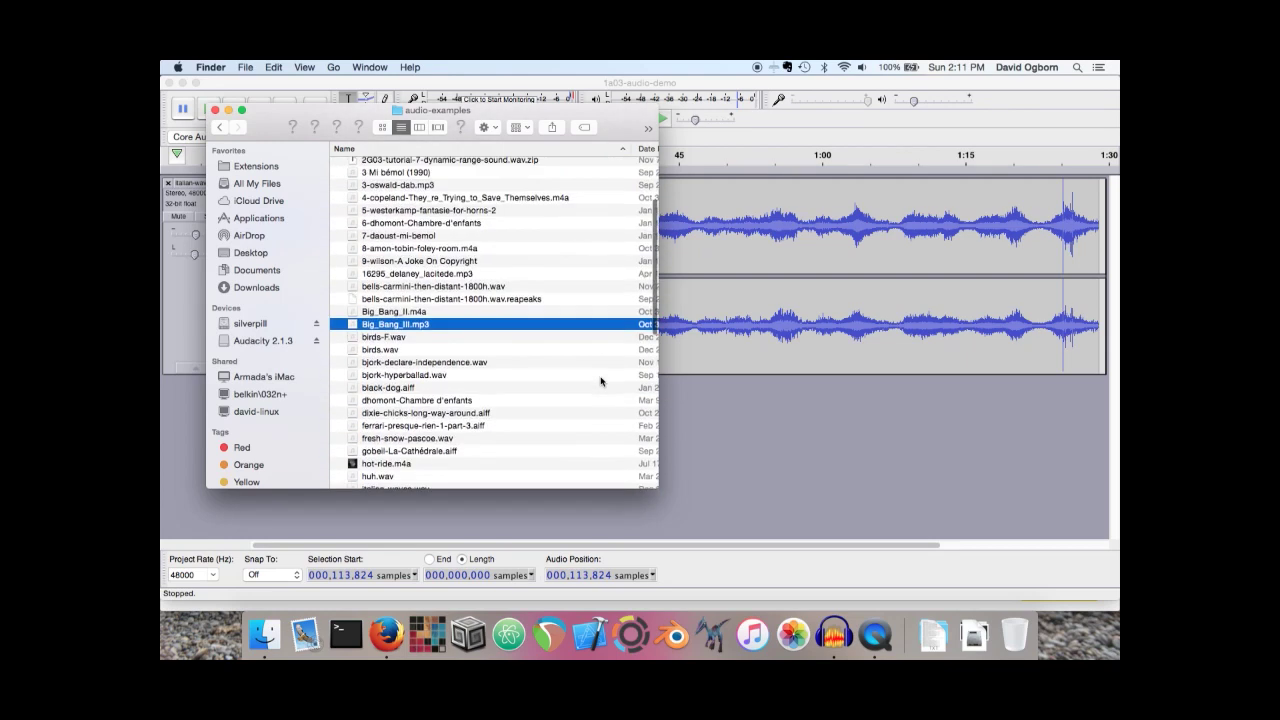
{"action": "scroll", "coordinate": [601, 381], "scroll_direction": "up", "scroll_amount": 2}
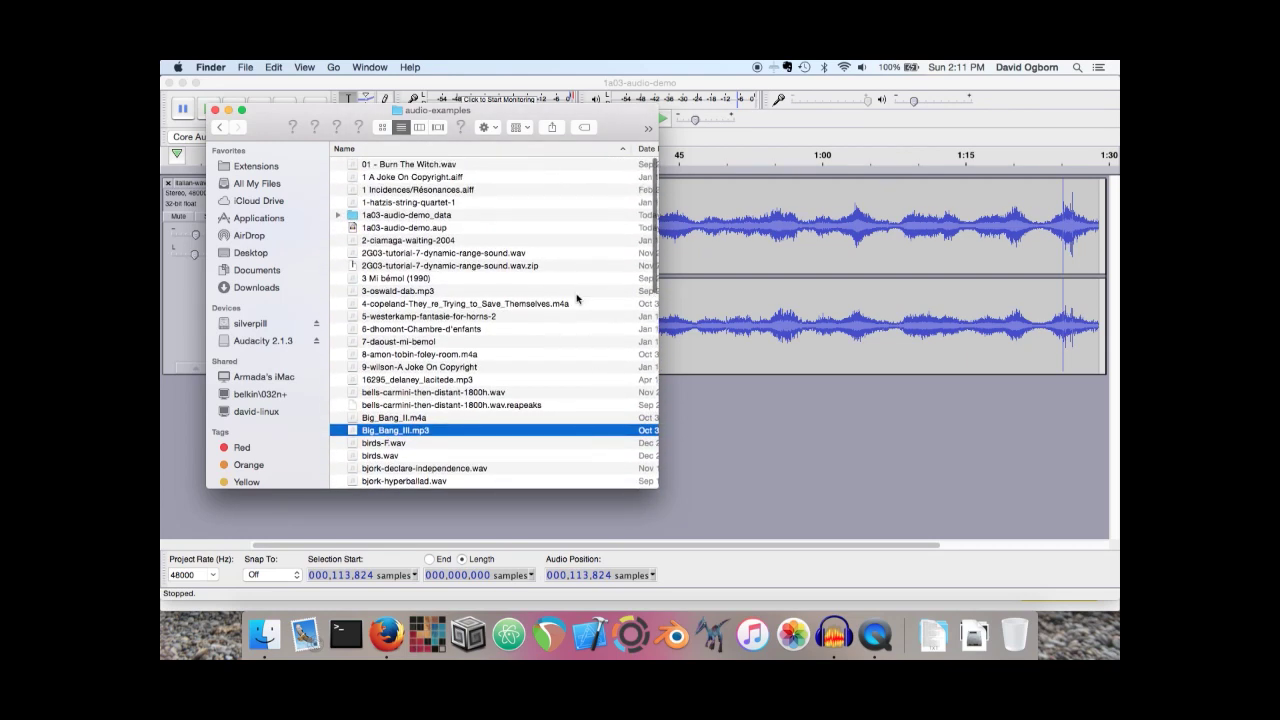
{"action": "left_click", "coordinate": [477, 228]}
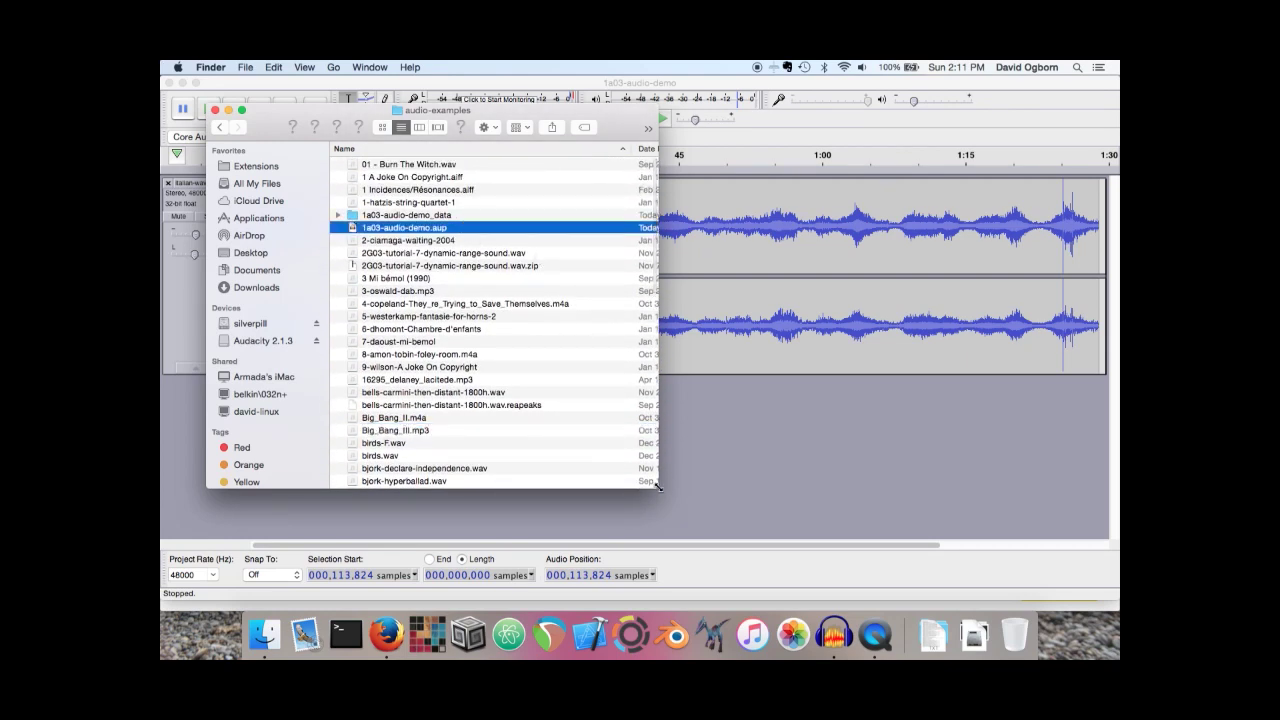
{"action": "left_click_drag", "start_coordinate": [658, 489], "coordinate": [869, 512]}
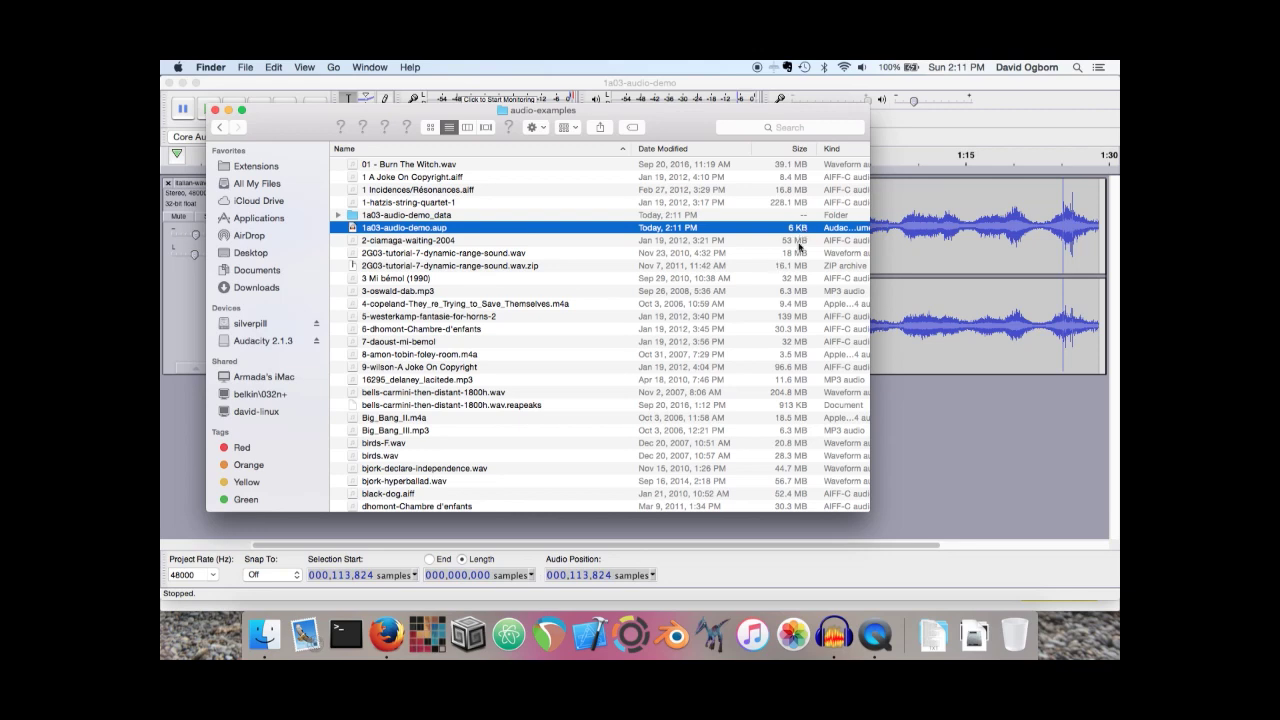
Compare the file size of italian-waves.wav with that of the project file in the audio-examples folder
{"action": "scroll", "coordinate": [793, 268], "scroll_direction": "down", "scroll_amount": 2}
{"action": "scroll", "coordinate": [793, 268], "scroll_direction": "down", "scroll_amount": 10}
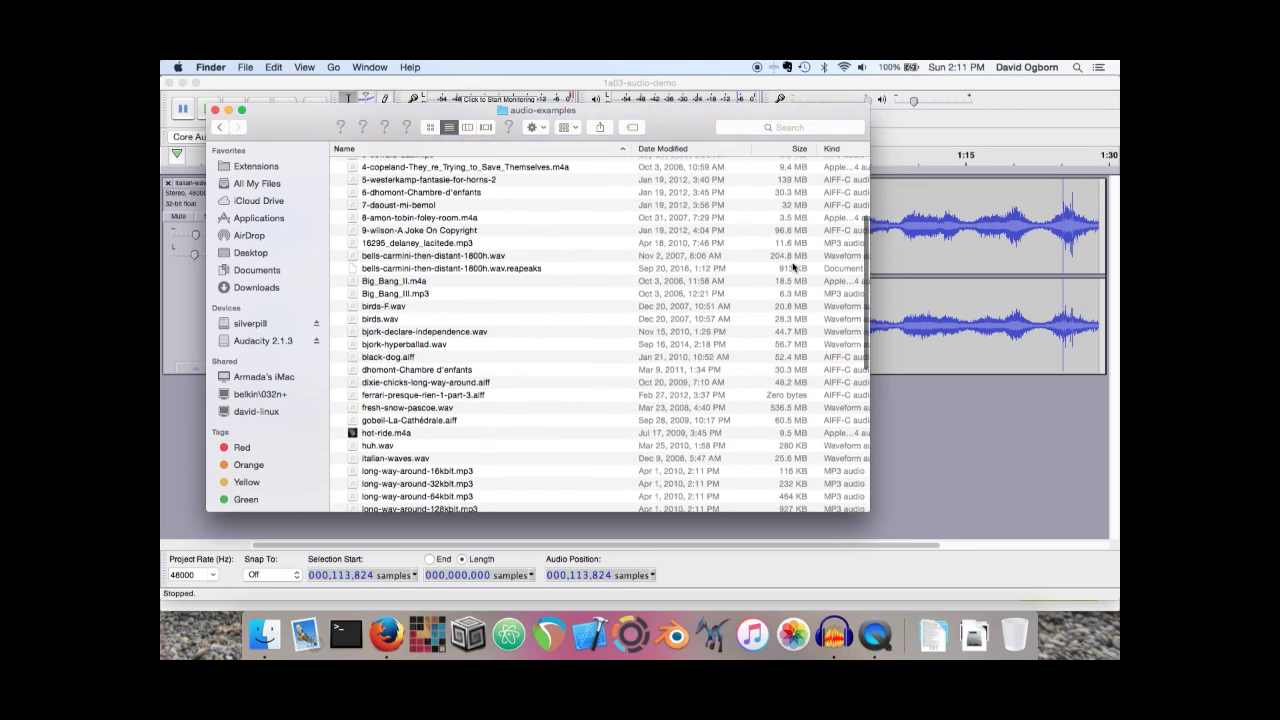
{"action": "left_click", "coordinate": [471, 343]}
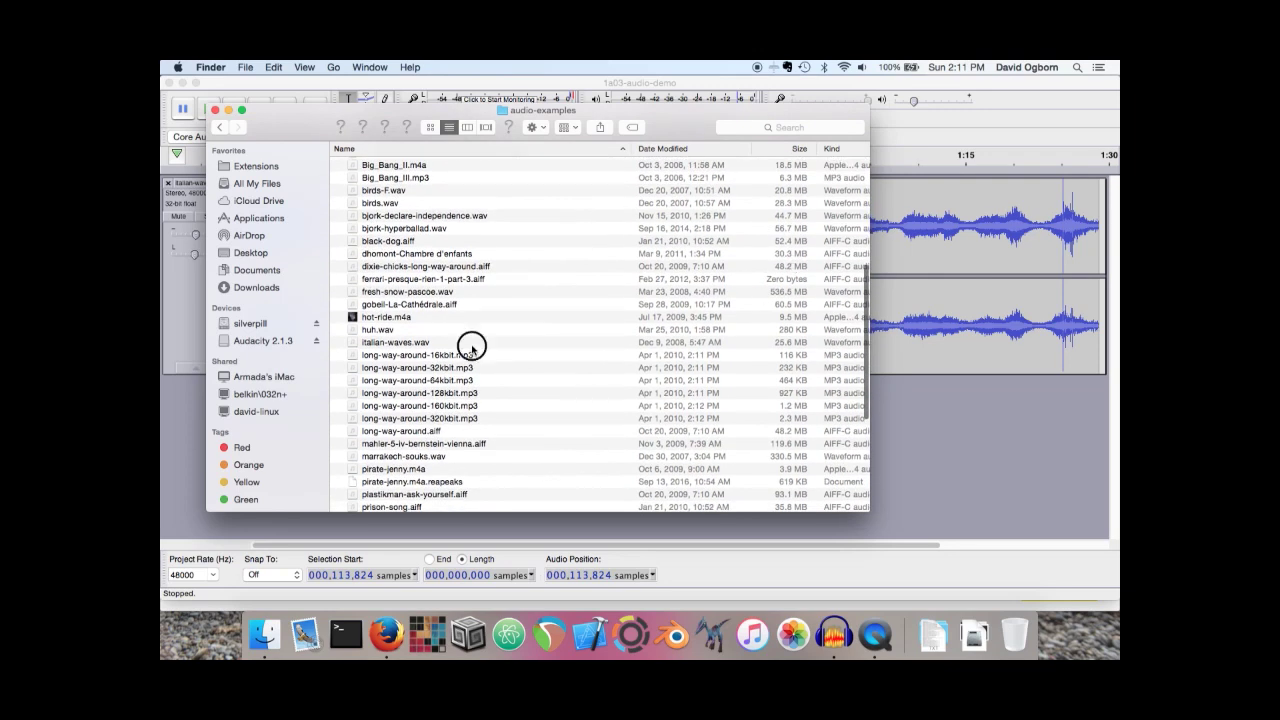
{"action": "scroll", "coordinate": [650, 393], "scroll_direction": "down", "scroll_amount": 2}
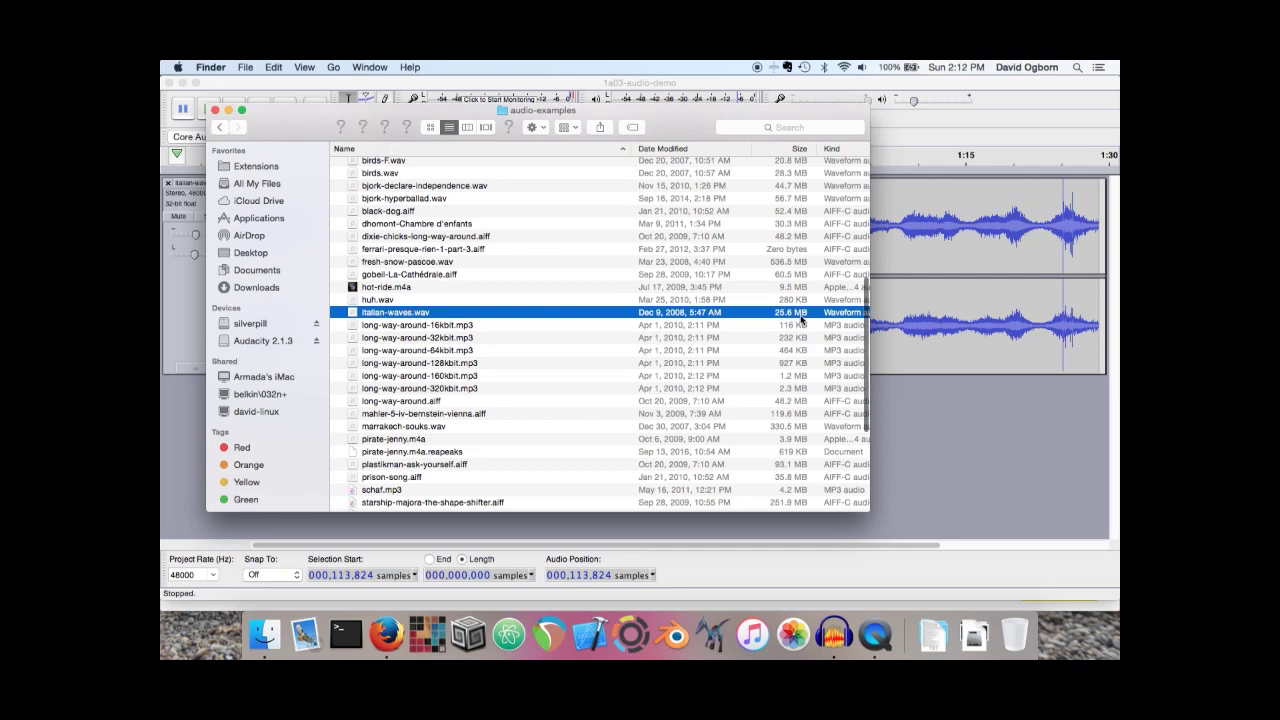
{"action": "scroll", "coordinate": [810, 320], "scroll_direction": "down", "scroll_amount": 2}
{"action": "scroll", "coordinate": [810, 320], "scroll_direction": "up", "scroll_amount": 10}
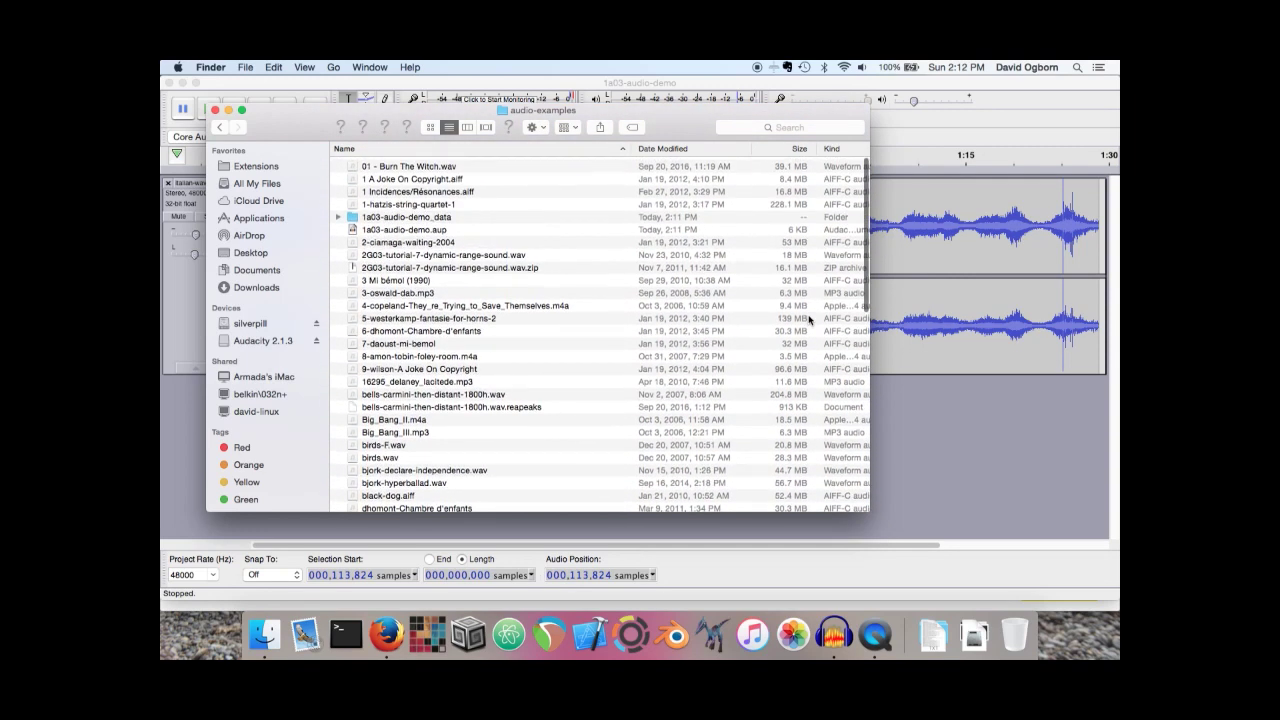
{"action": "scroll", "coordinate": [810, 320], "scroll_direction": "down", "scroll_amount": 1}
{"action": "scroll", "coordinate": [810, 320], "scroll_direction": "down", "scroll_amount": 6}
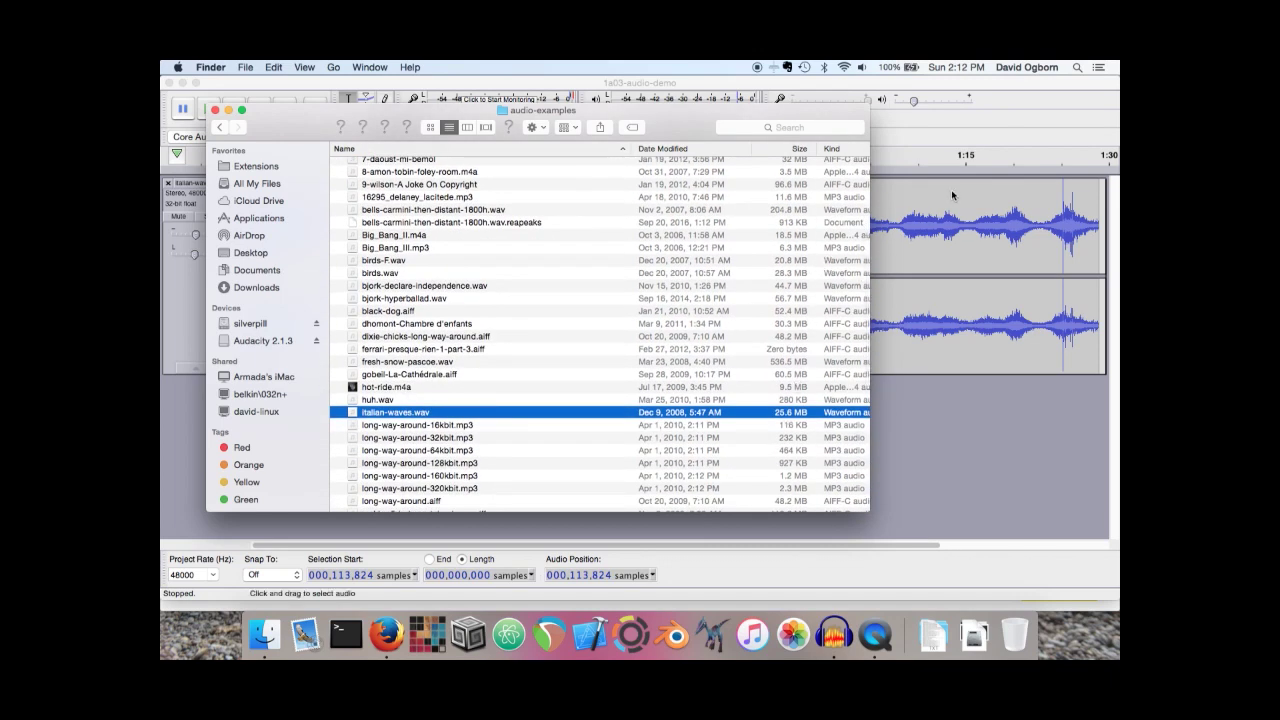
{"action": "scroll", "coordinate": [753, 330], "scroll_direction": "down", "scroll_amount": 1}
{"action": "scroll", "coordinate": [753, 330], "scroll_direction": "up", "scroll_amount": 6}
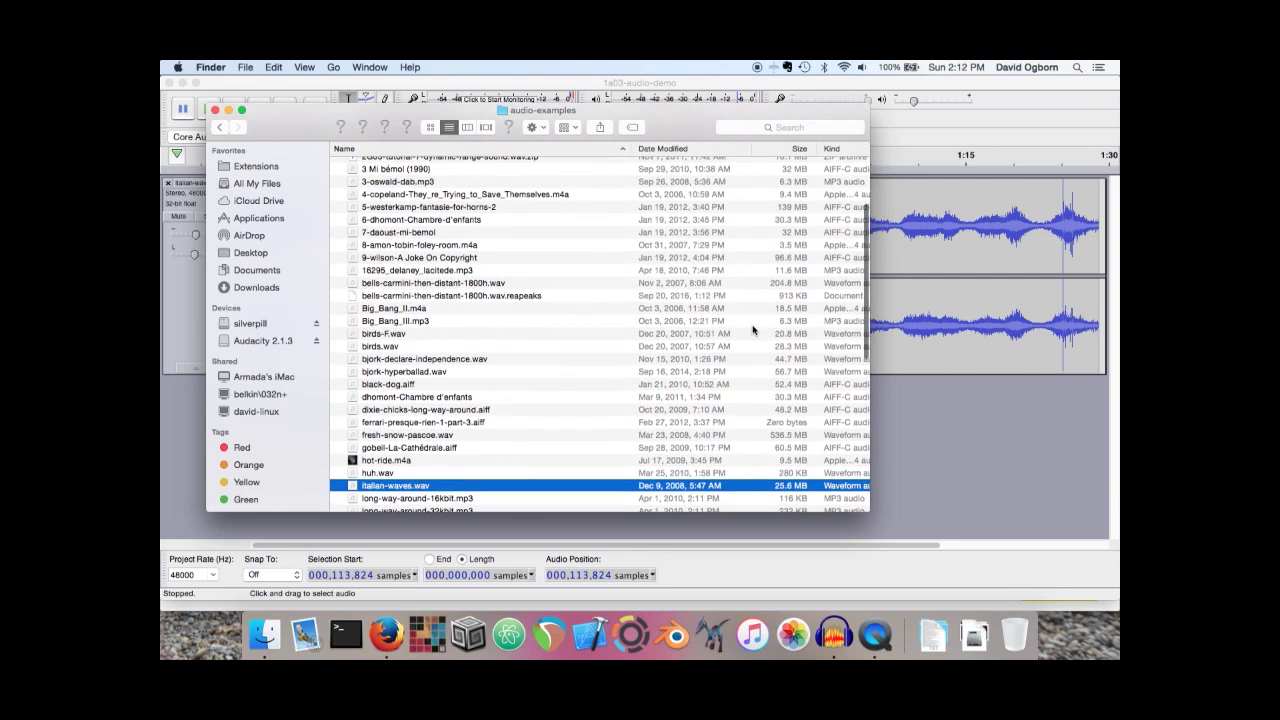
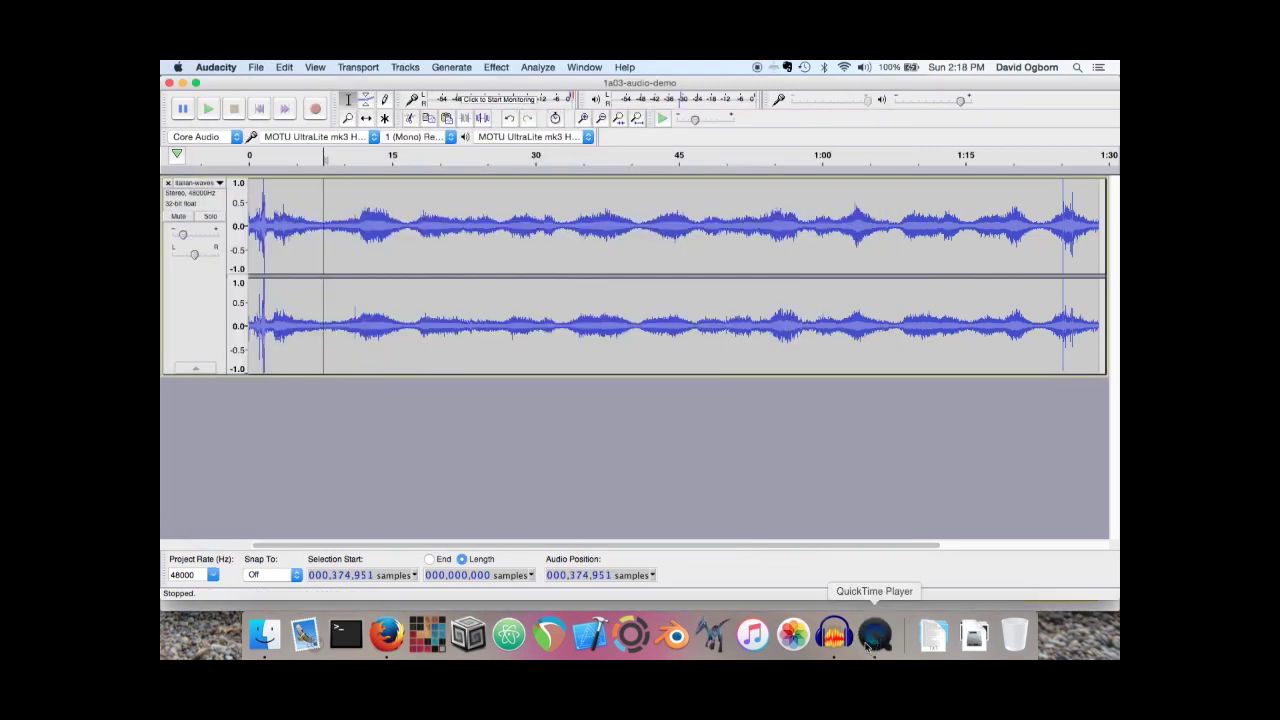
Return to Audacity, play the italian-waves track from its start and stop playback after the opening seconds
{"action": "left_click", "coordinate": [875, 635]}
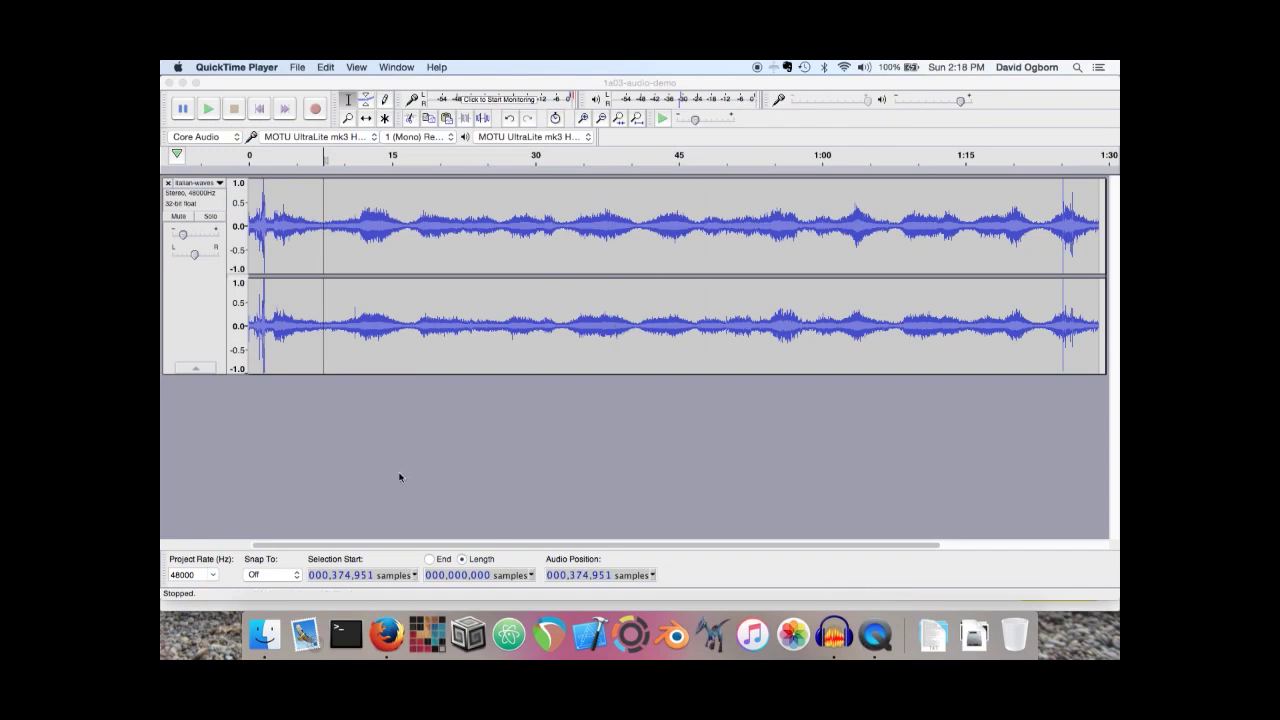
{"action": "left_click", "coordinate": [392, 93]}
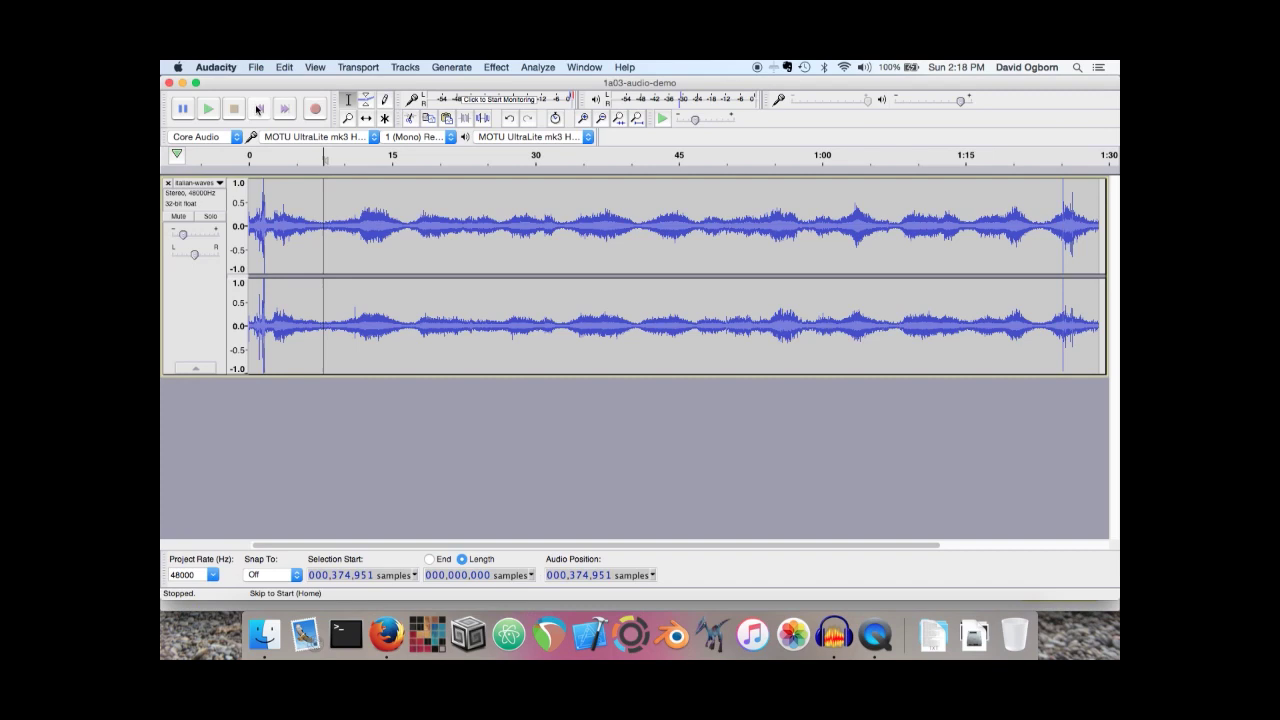
{"action": "left_click", "coordinate": [258, 109]}
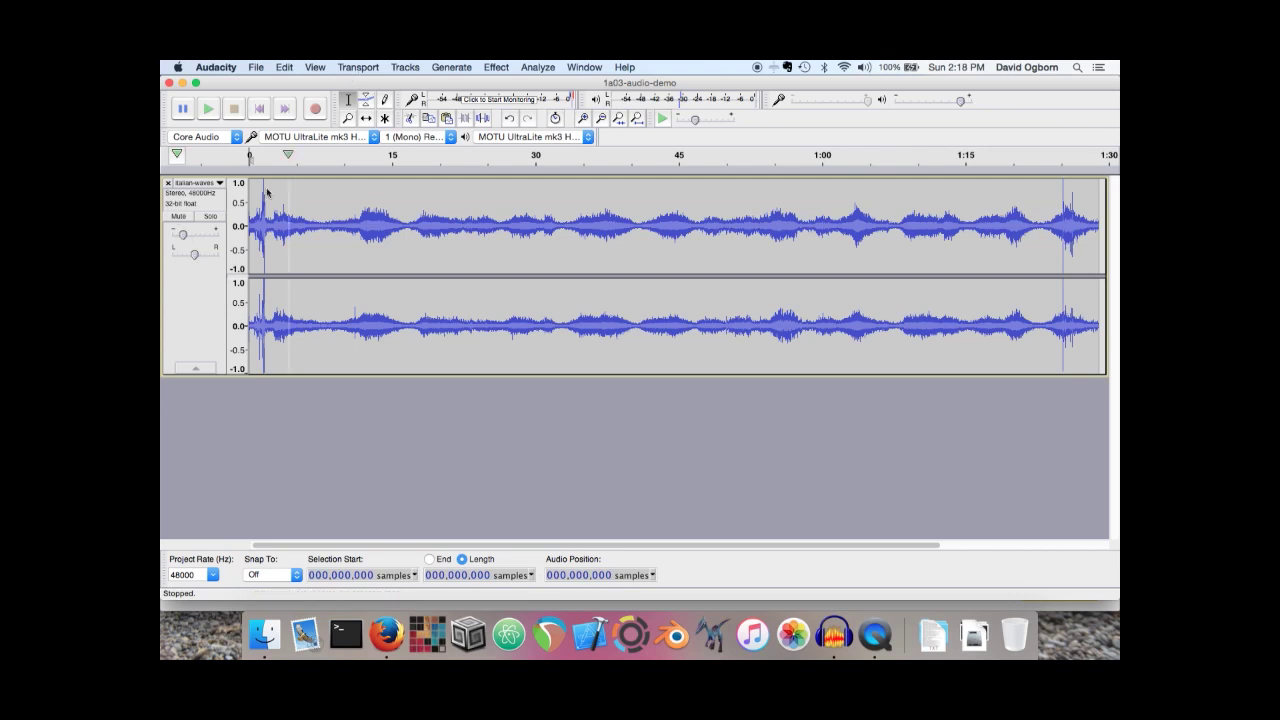
{"action": "left_click", "coordinate": [212, 110]}
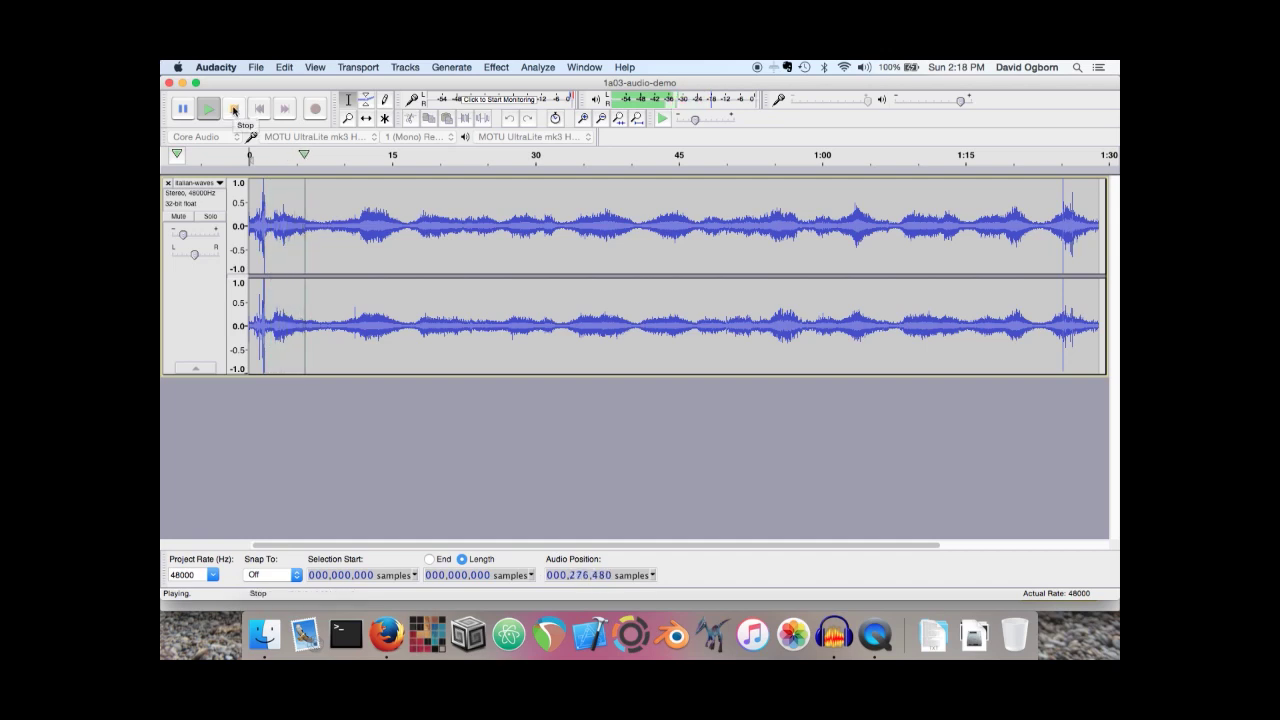
{"action": "left_click", "coordinate": [234, 110]}
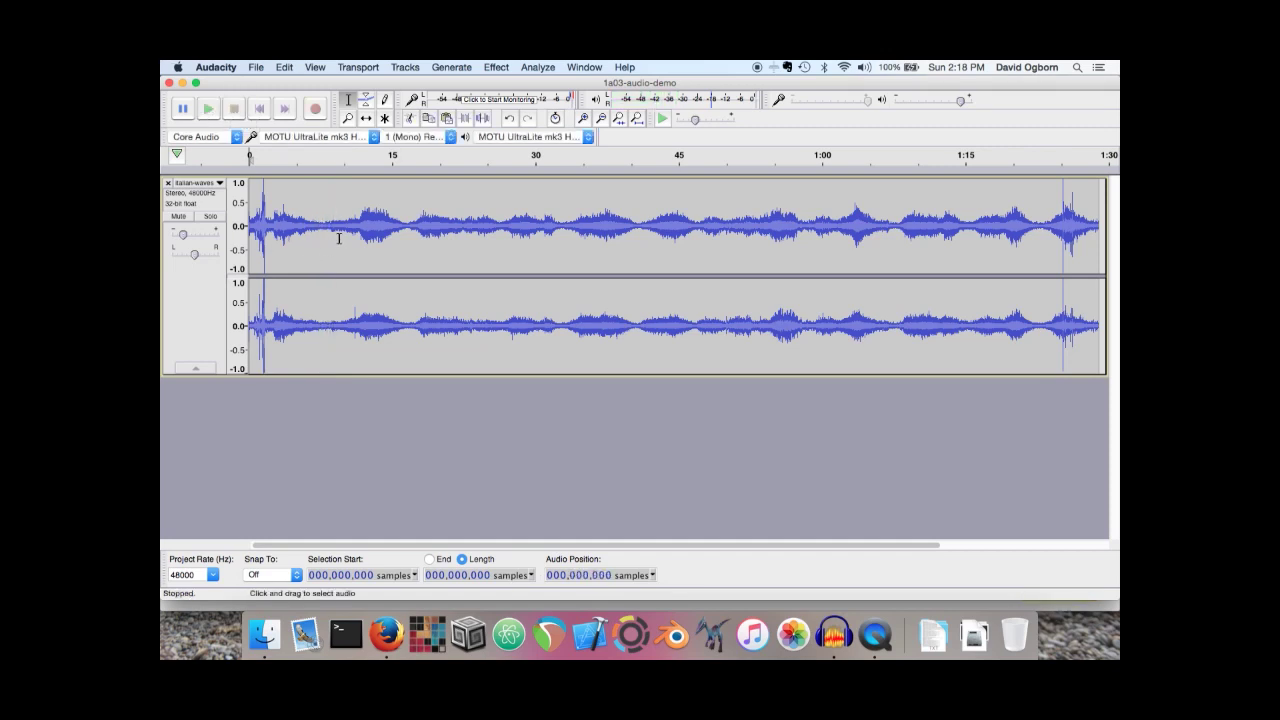
Try selecting the track's first 8 seconds and a long middle stretch, audition near 1:23, and place the cursor at about 7 seconds
{"action": "left_click_drag", "start_coordinate": [327, 229], "coordinate": [227, 240]}
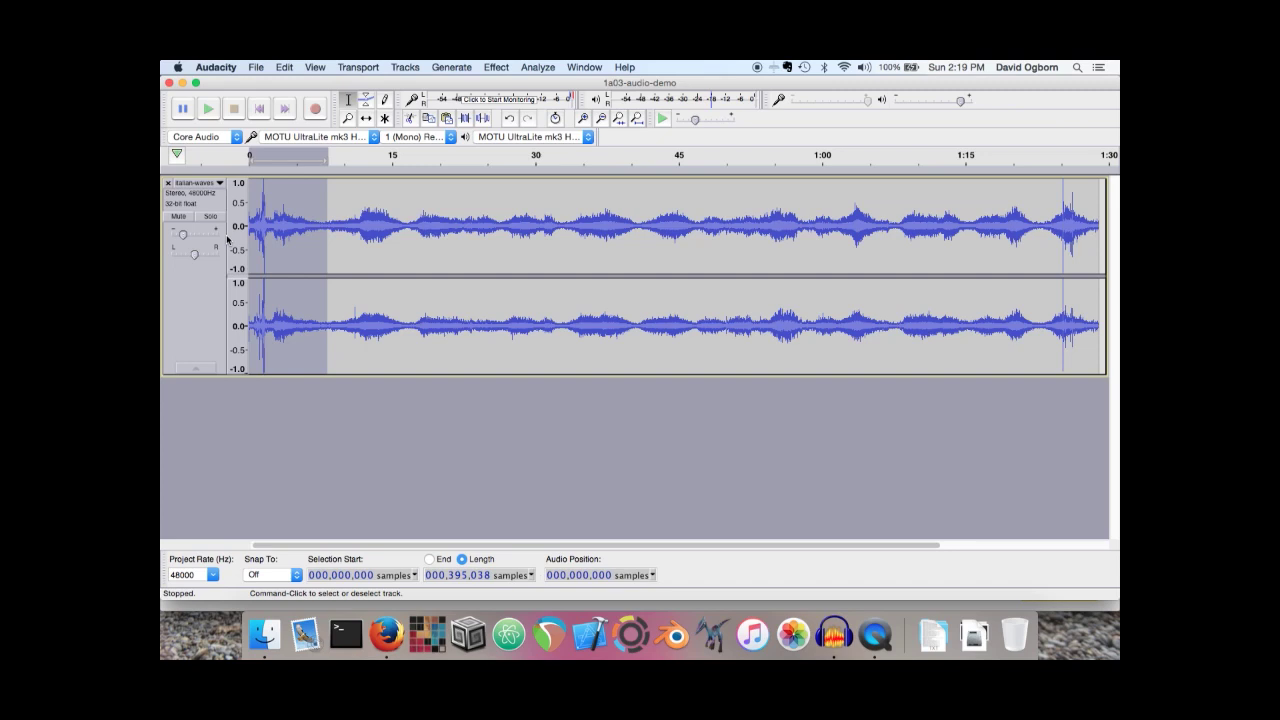
{"action": "left_click_drag", "start_coordinate": [319, 230], "coordinate": [527, 290]}
{"action": "left_click_drag", "start_coordinate": [640, 314], "coordinate": [790, 313]}
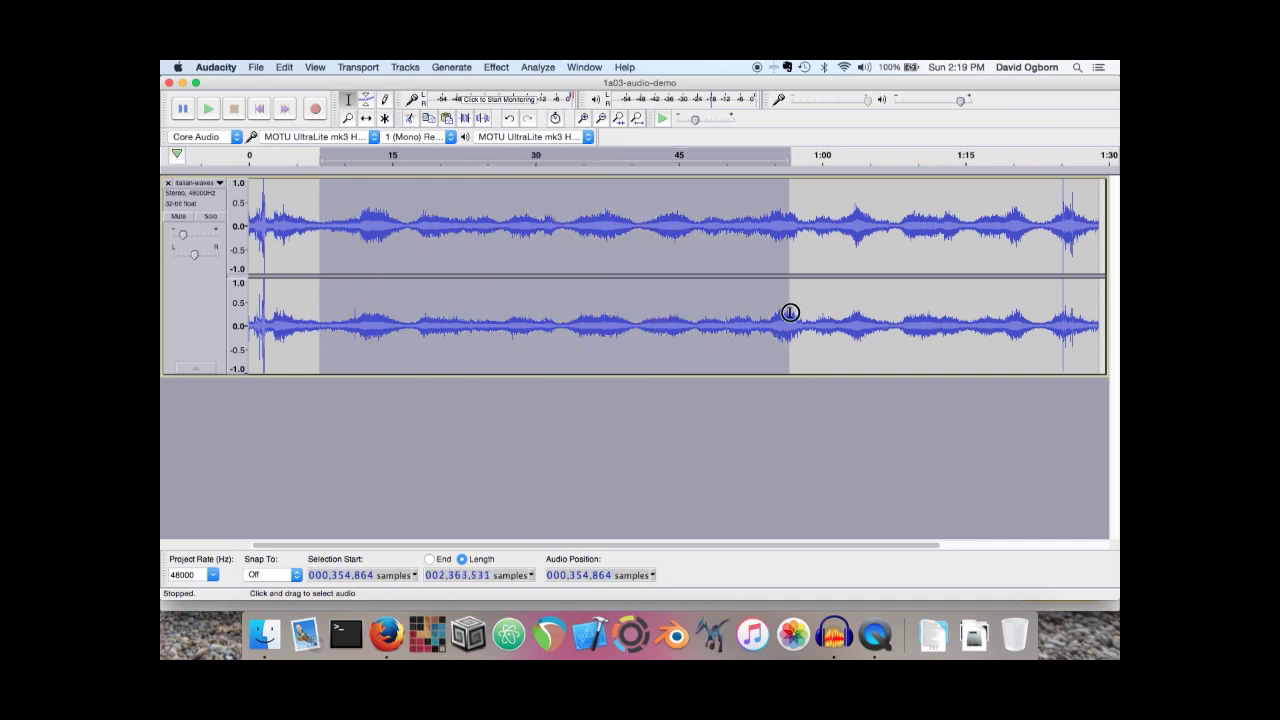
{"action": "left_click", "coordinate": [1039, 233]}
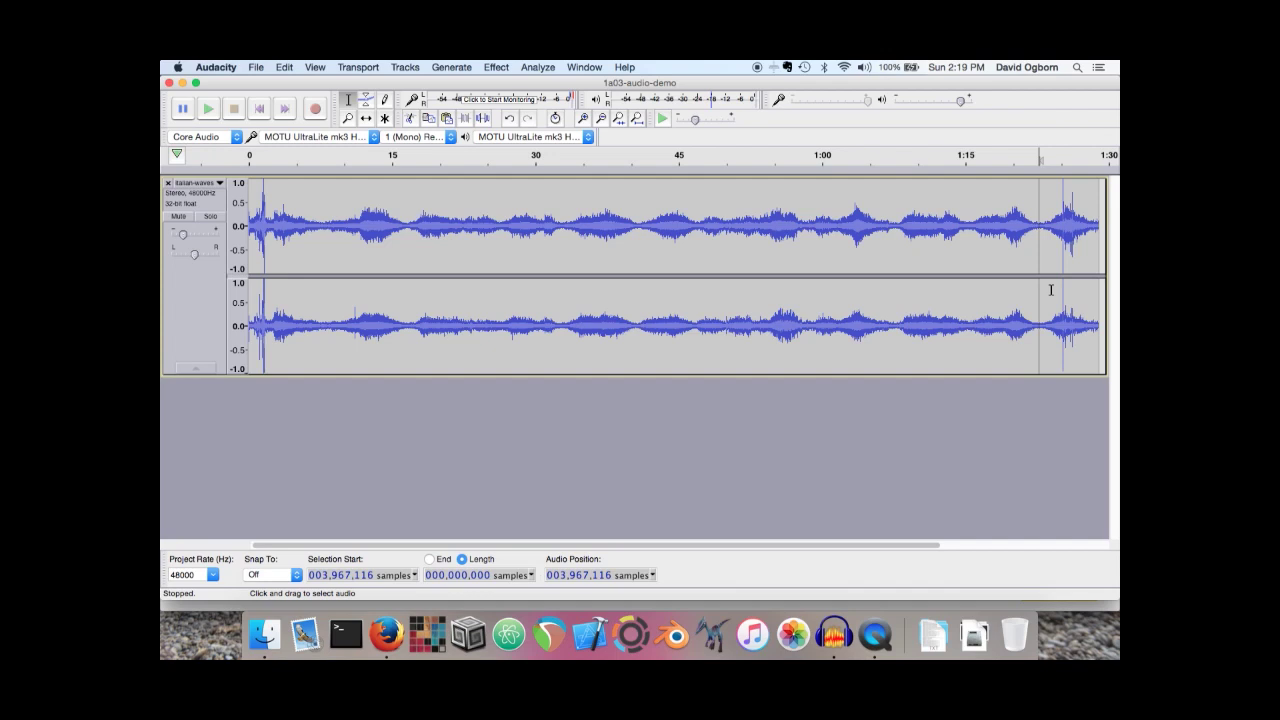
{"action": "key", "text": "space"}
{"action": "left_click", "coordinate": [320, 218]}
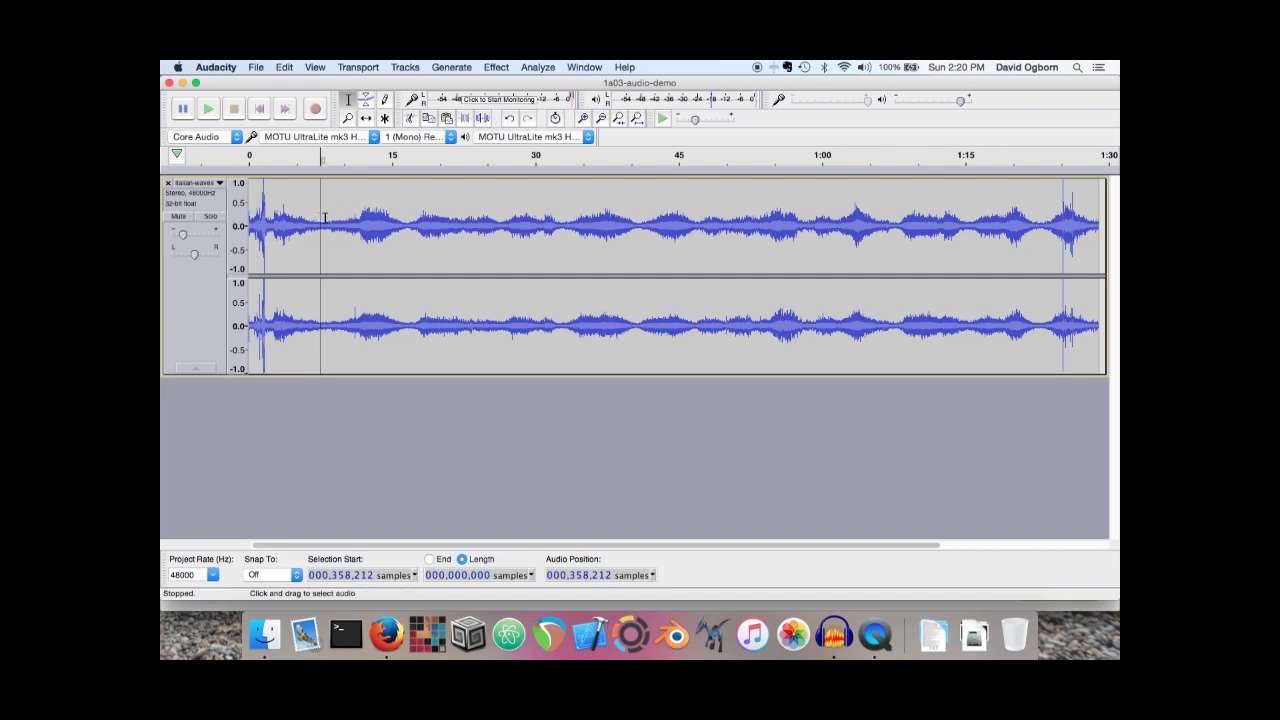
Delete about the first 8 seconds of the italian-waves track, removing the handling noise at its start
{"action": "left_click", "coordinate": [323, 212]}
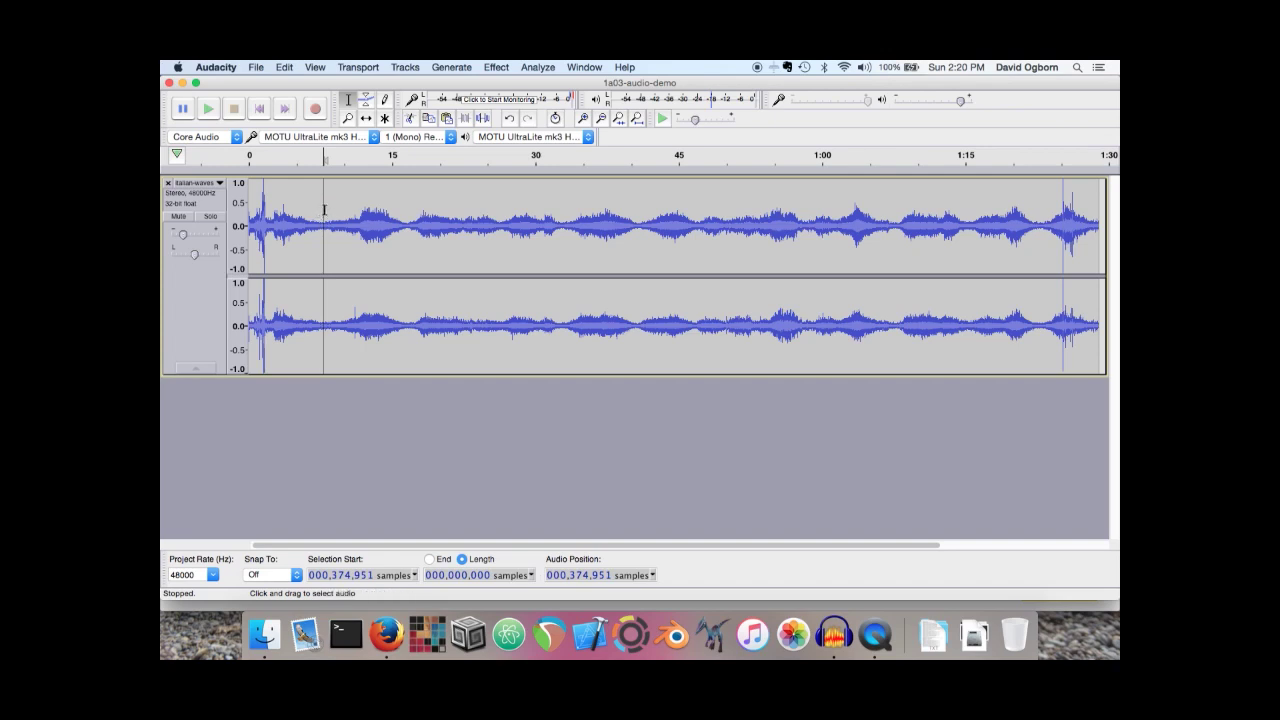
{"action": "left_click_drag", "start_coordinate": [322, 211], "coordinate": [238, 205]}
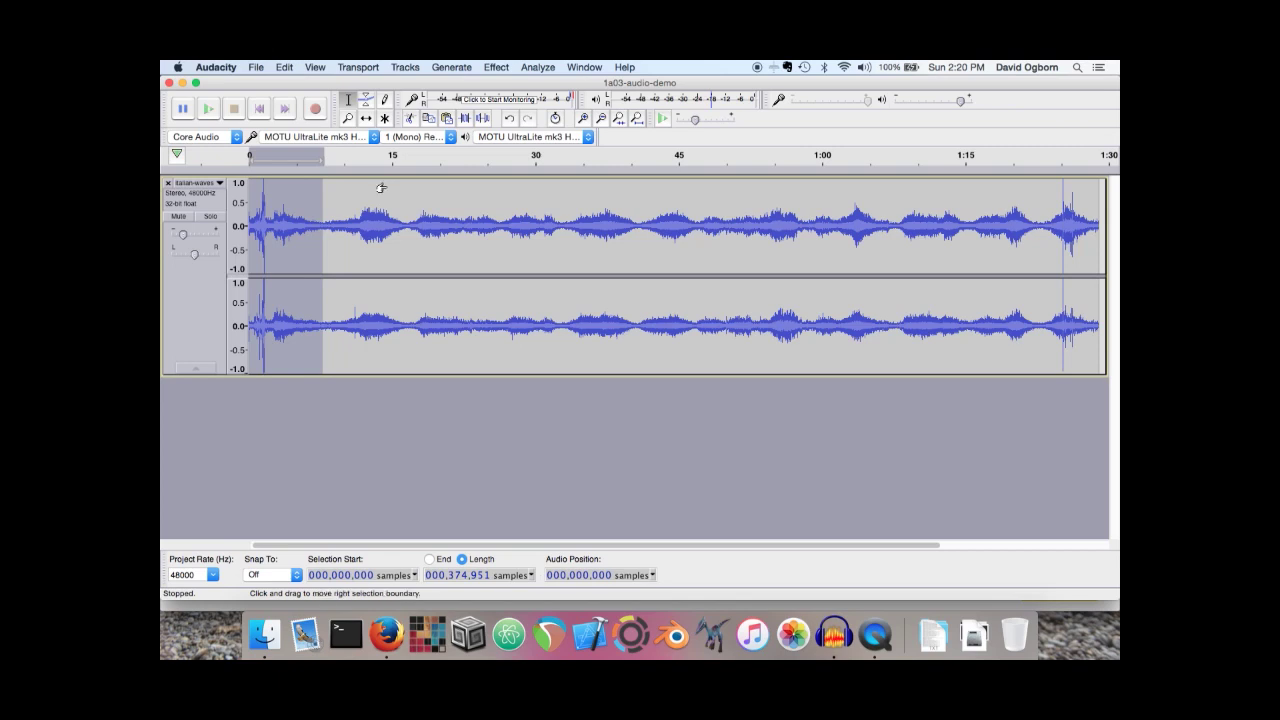
{"action": "key", "text": "BackSpace"}
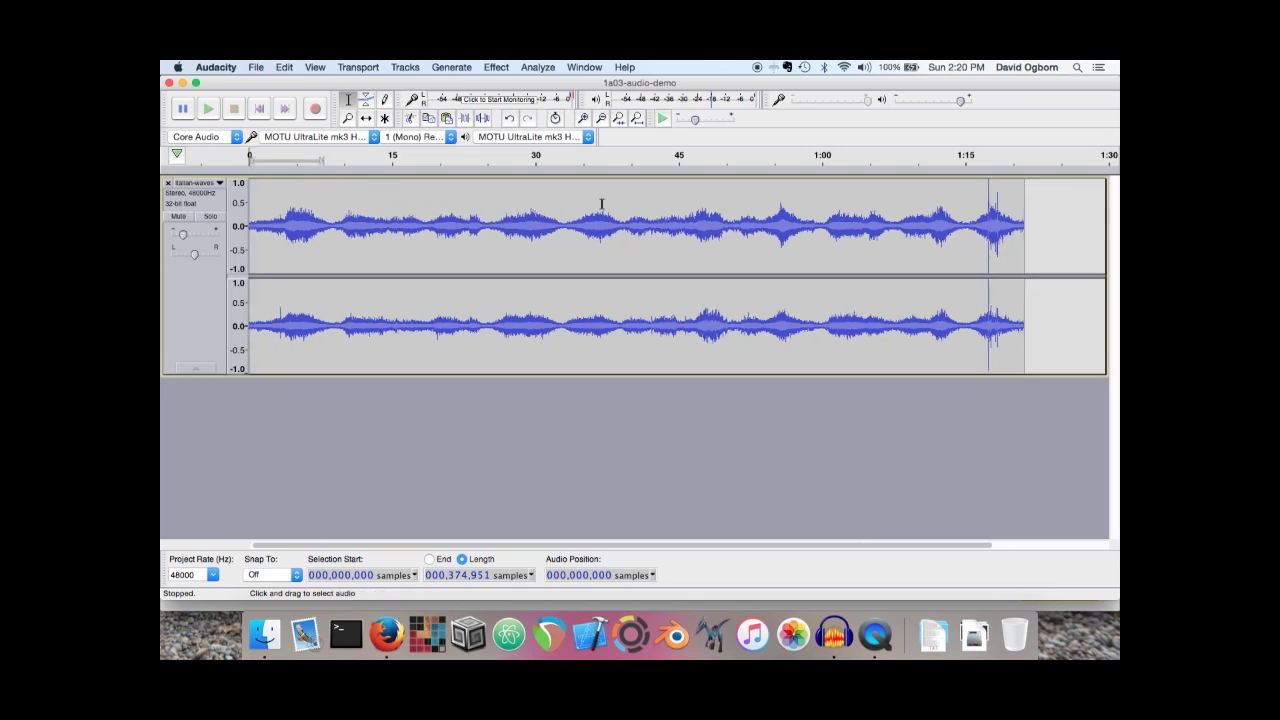
Delete the end of the italian-waves track from about 1:15 onward, including its final spike
{"action": "left_click", "coordinate": [970, 217]}
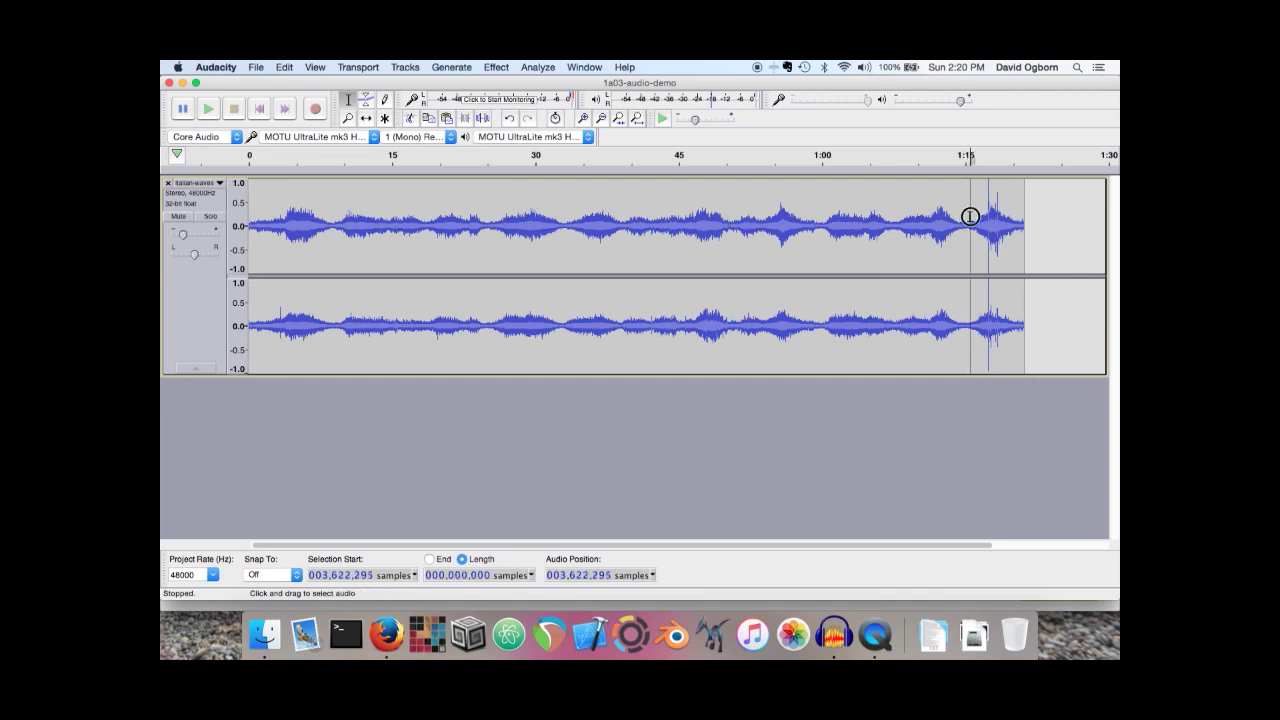
{"action": "left_click_drag", "start_coordinate": [970, 217], "coordinate": [1030, 216]}
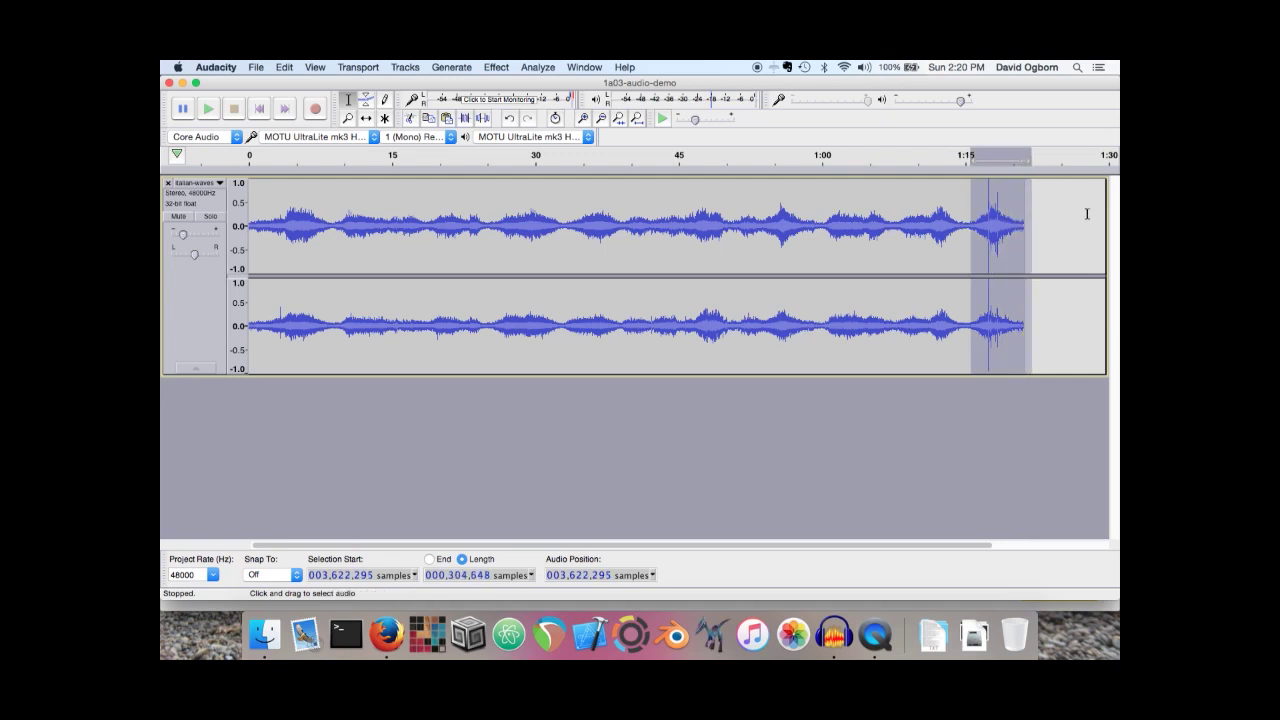
{"action": "key", "text": "Delete"}
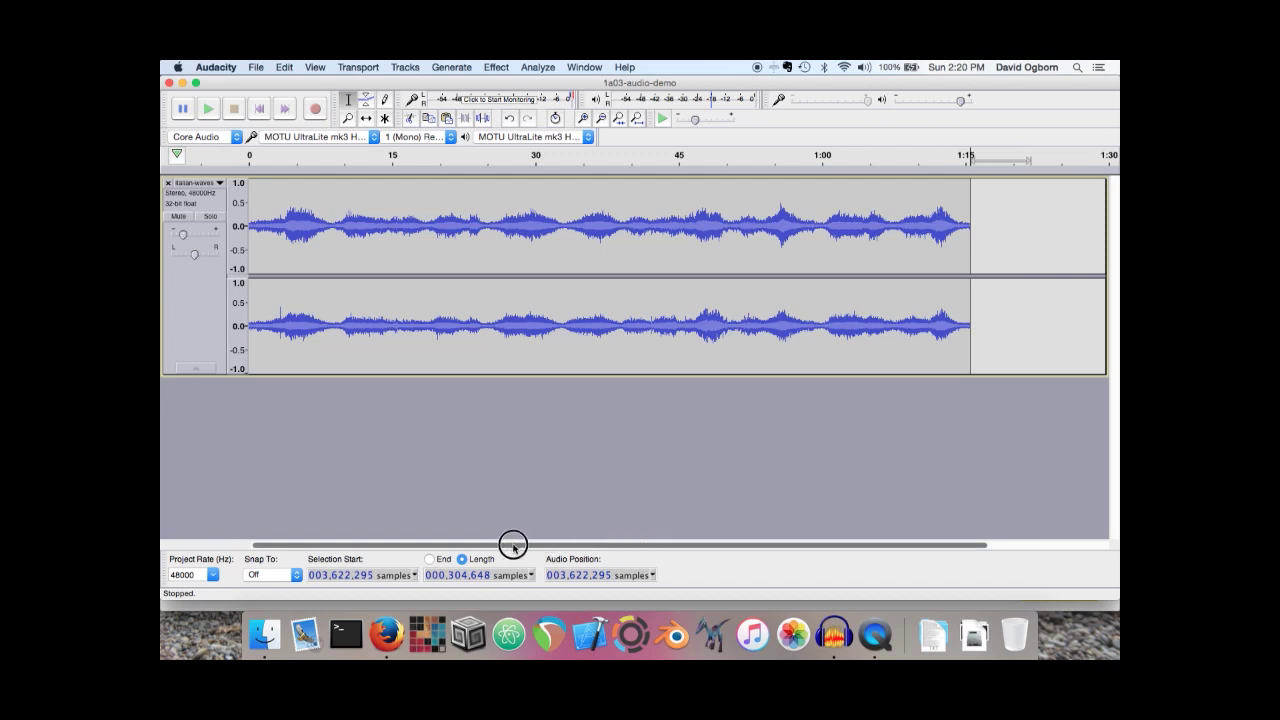
Play the trimmed track from its start and stop playback after roughly the first swell of waves
{"action": "left_click", "coordinate": [259, 108]}
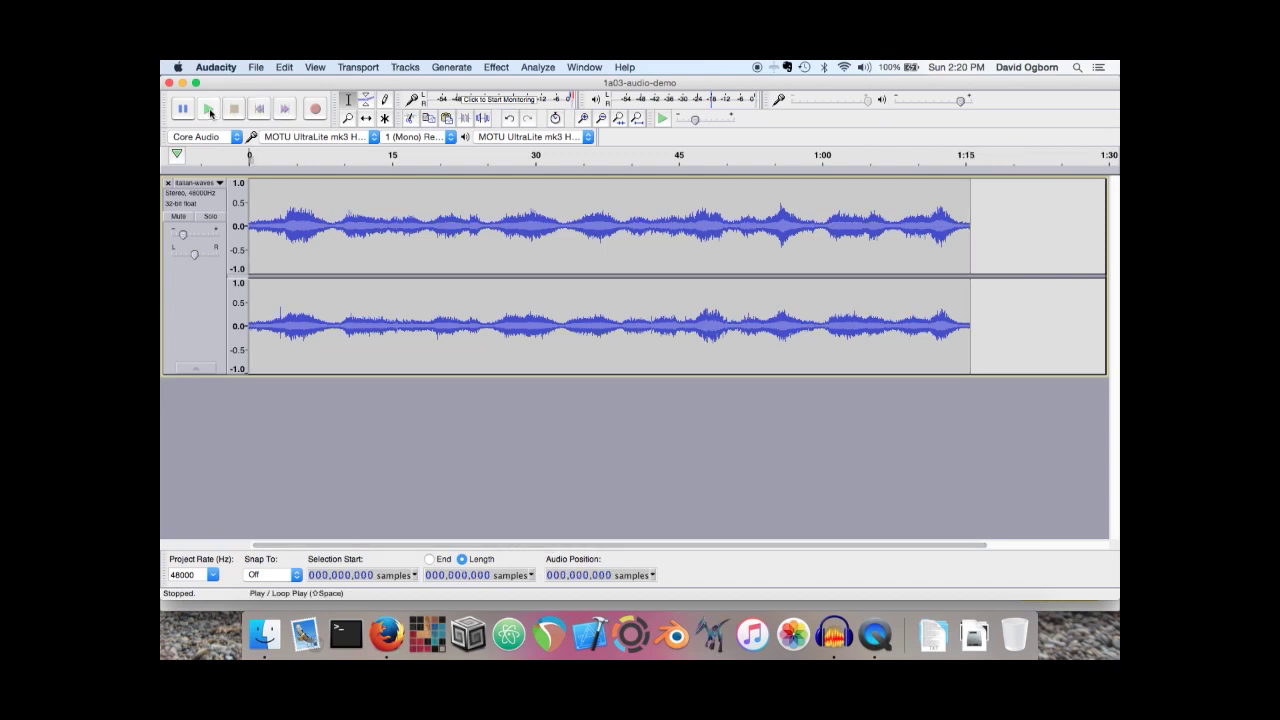
{"action": "left_click", "coordinate": [210, 111]}
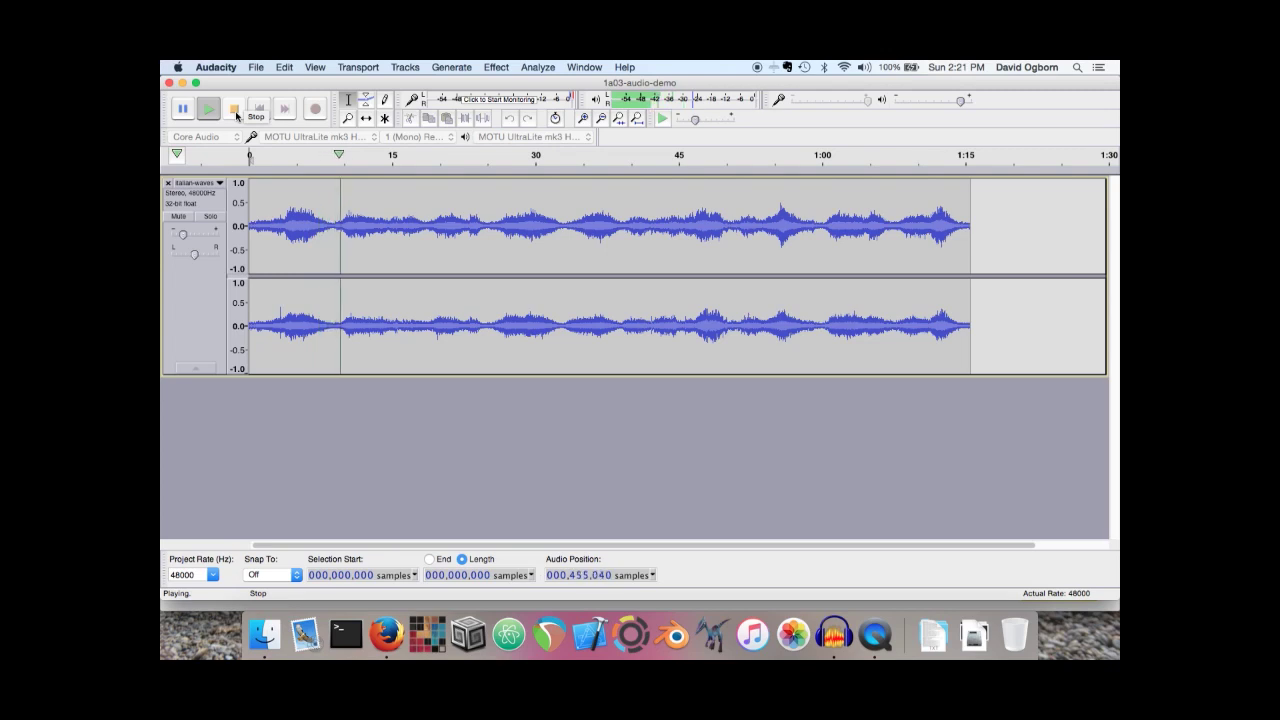
{"action": "left_click", "coordinate": [235, 110]}
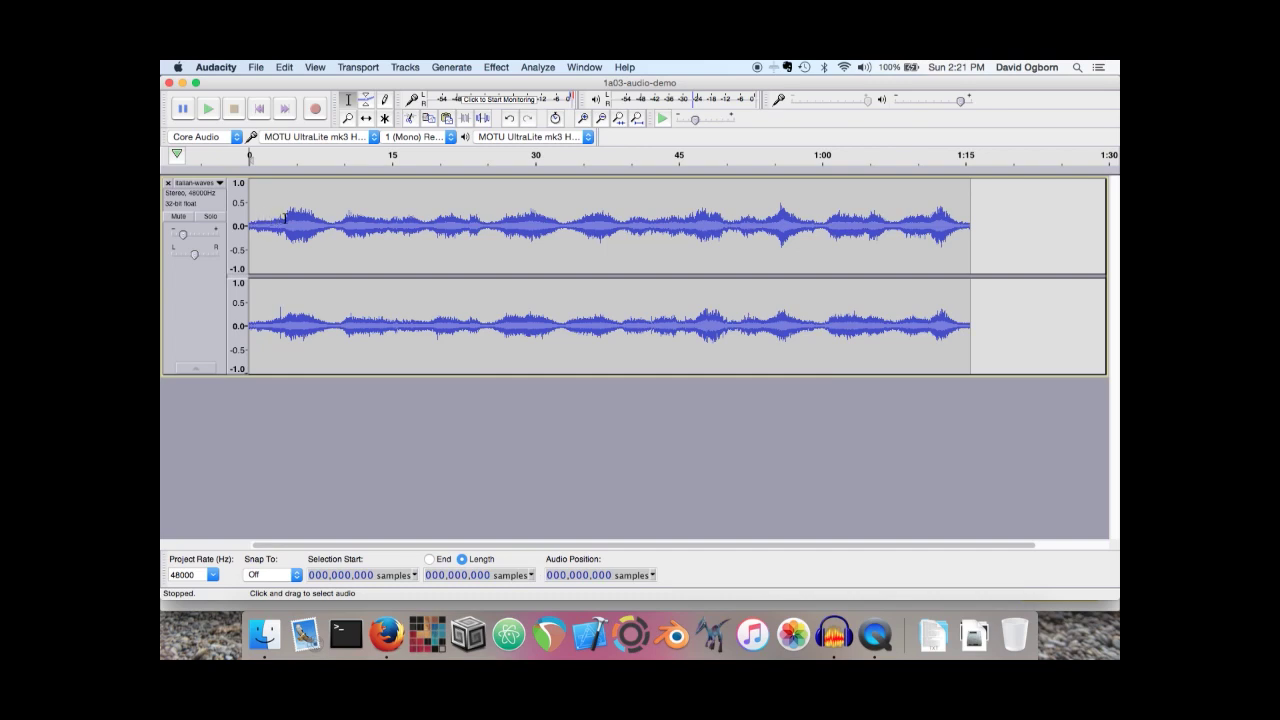
Apply a Fade In to about the first 4 seconds of the italian-waves track
{"action": "left_click_drag", "start_coordinate": [284, 218], "coordinate": [240, 219]}
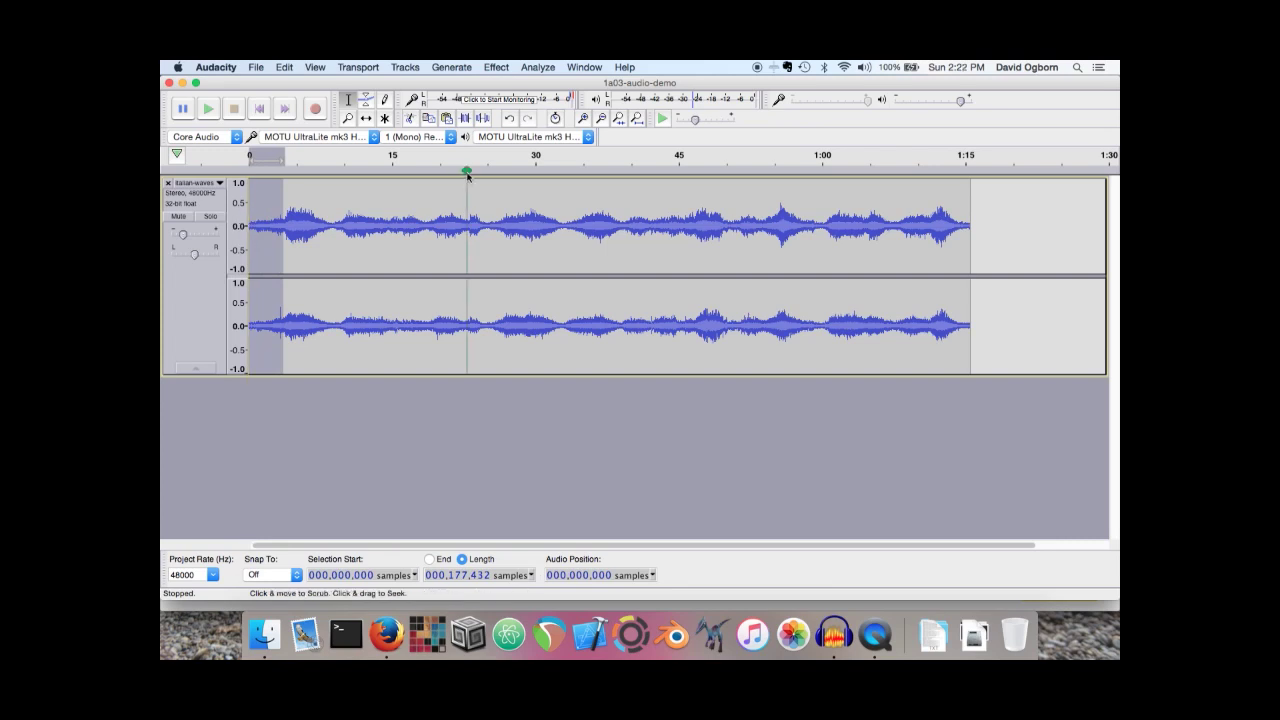
{"action": "left_click", "coordinate": [496, 67]}
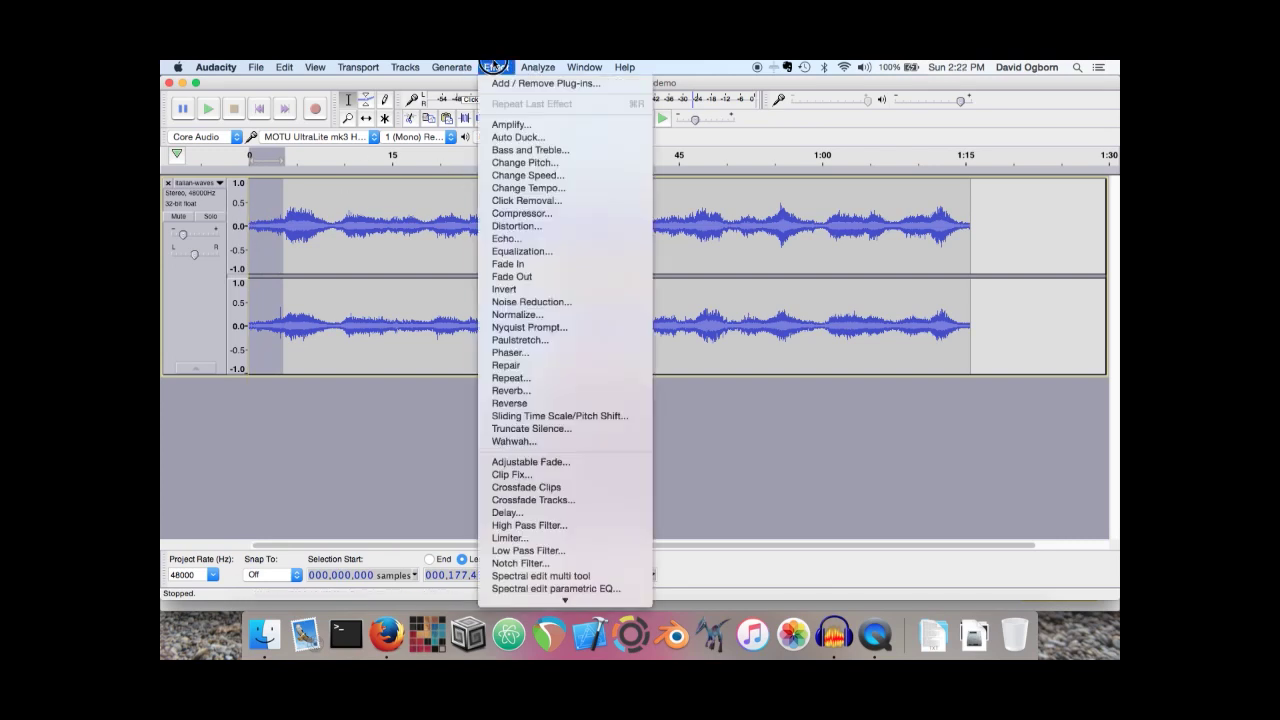
{"action": "left_click", "coordinate": [534, 264]}
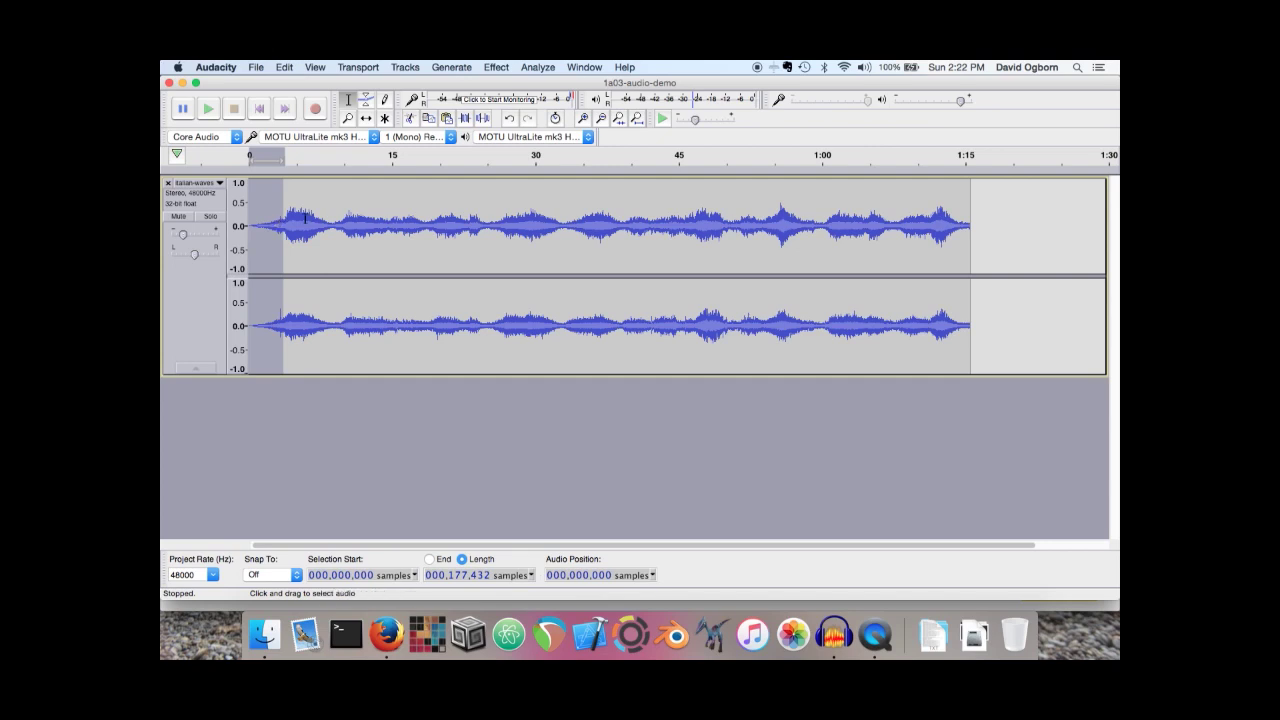
Apply a Fade Out to about the last 3 seconds of the italian-waves track
{"action": "left_click_drag", "start_coordinate": [940, 215], "coordinate": [974, 221]}
{"action": "left_click", "coordinate": [494, 67]}
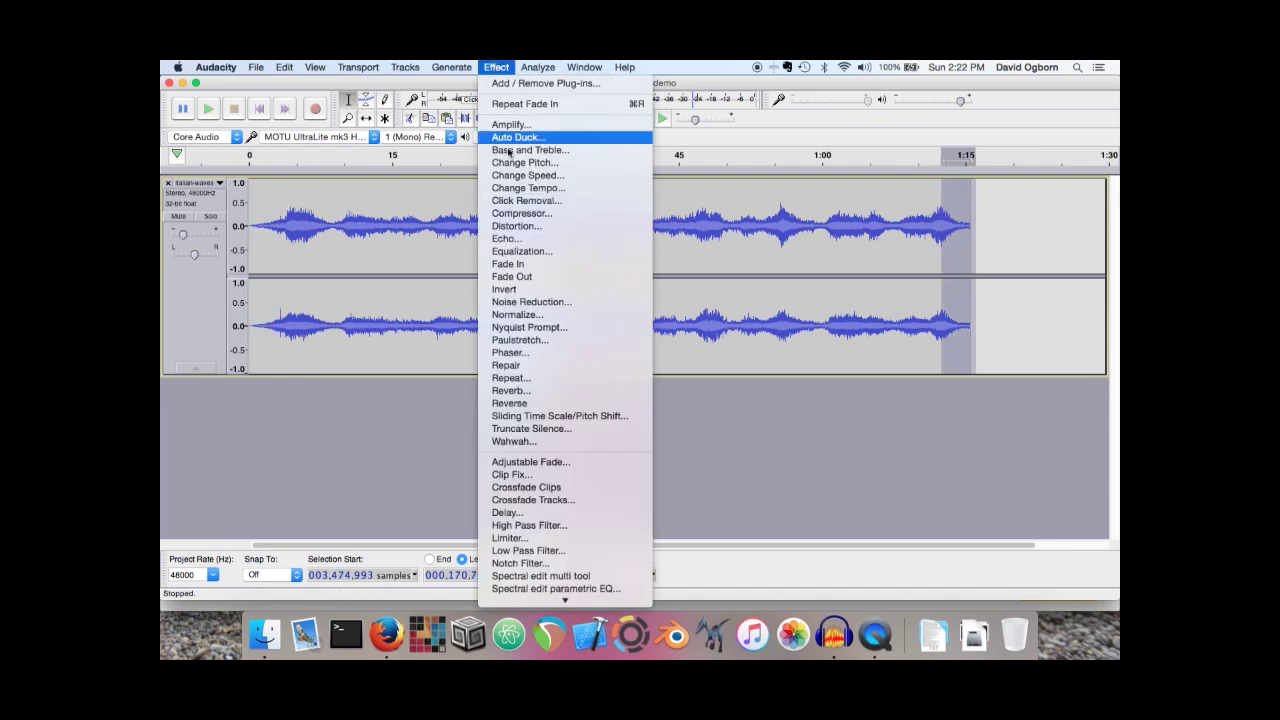
{"action": "left_click", "coordinate": [514, 278]}
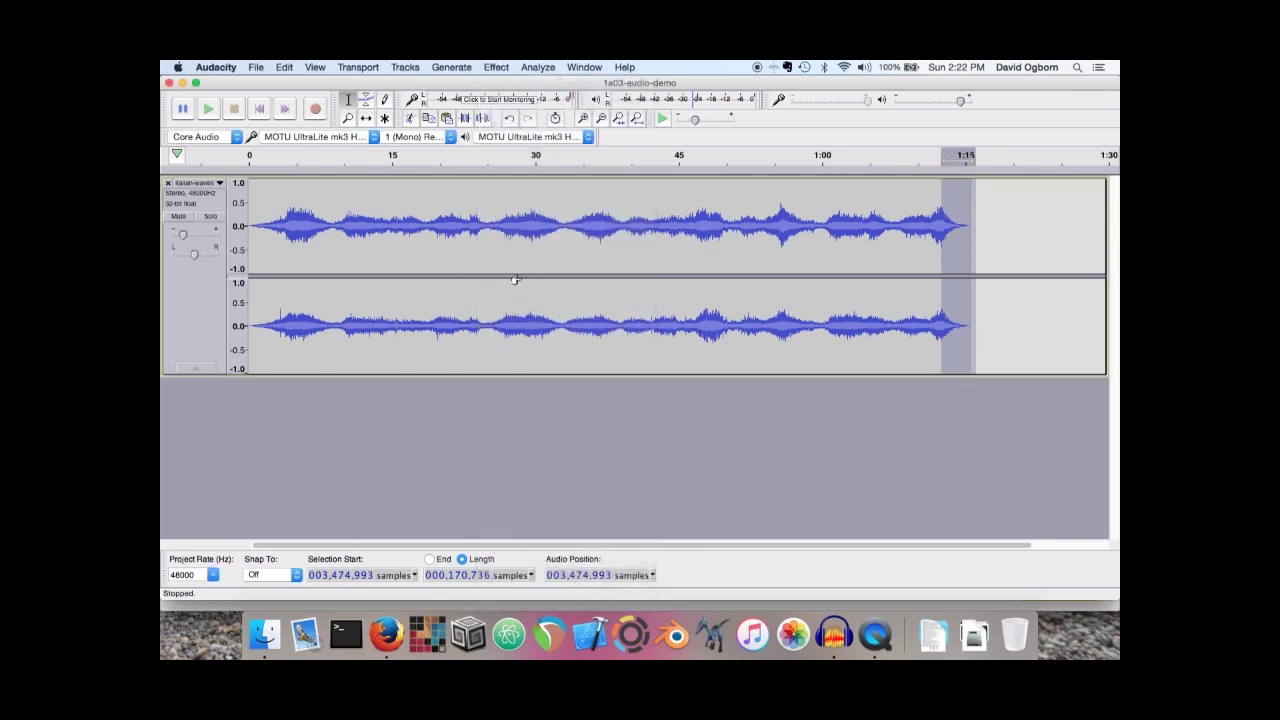
Audition the fades by playing the track from its start and again from about 1:09
{"action": "left_click", "coordinate": [259, 109]}
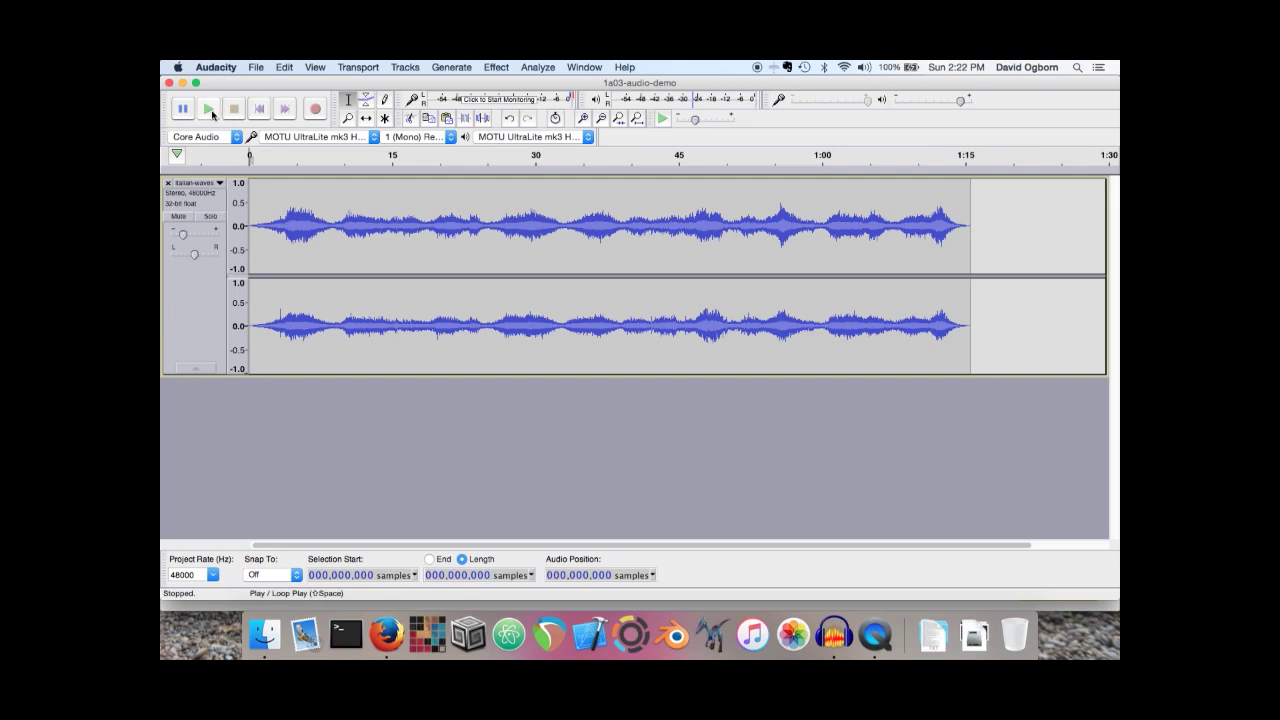
{"action": "left_click", "coordinate": [208, 109]}
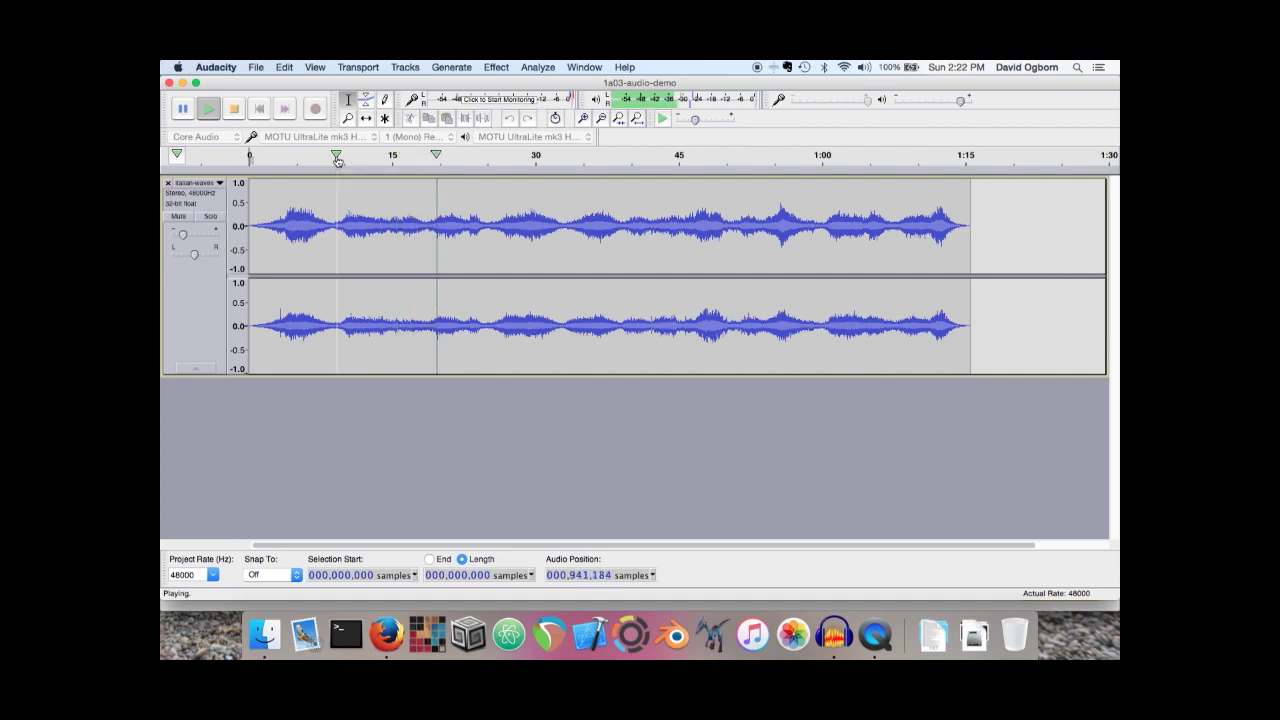
{"action": "left_click", "coordinate": [239, 114]}
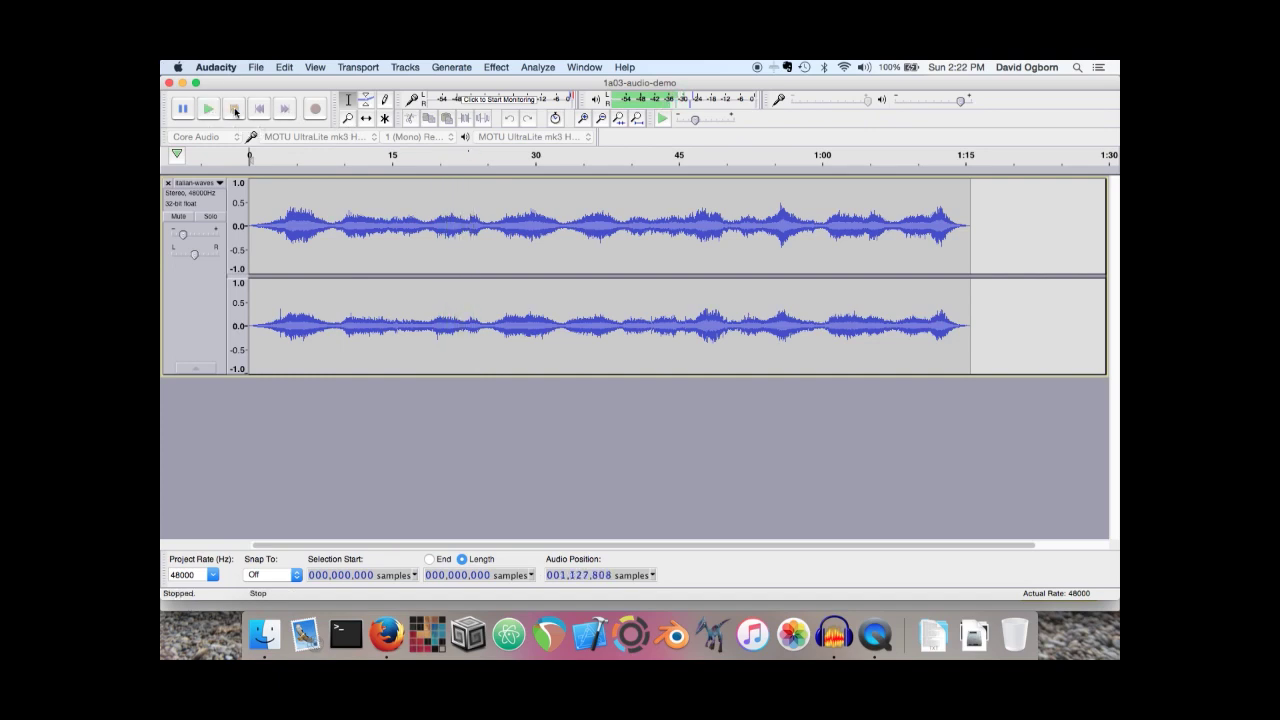
{"action": "left_click", "coordinate": [912, 218]}
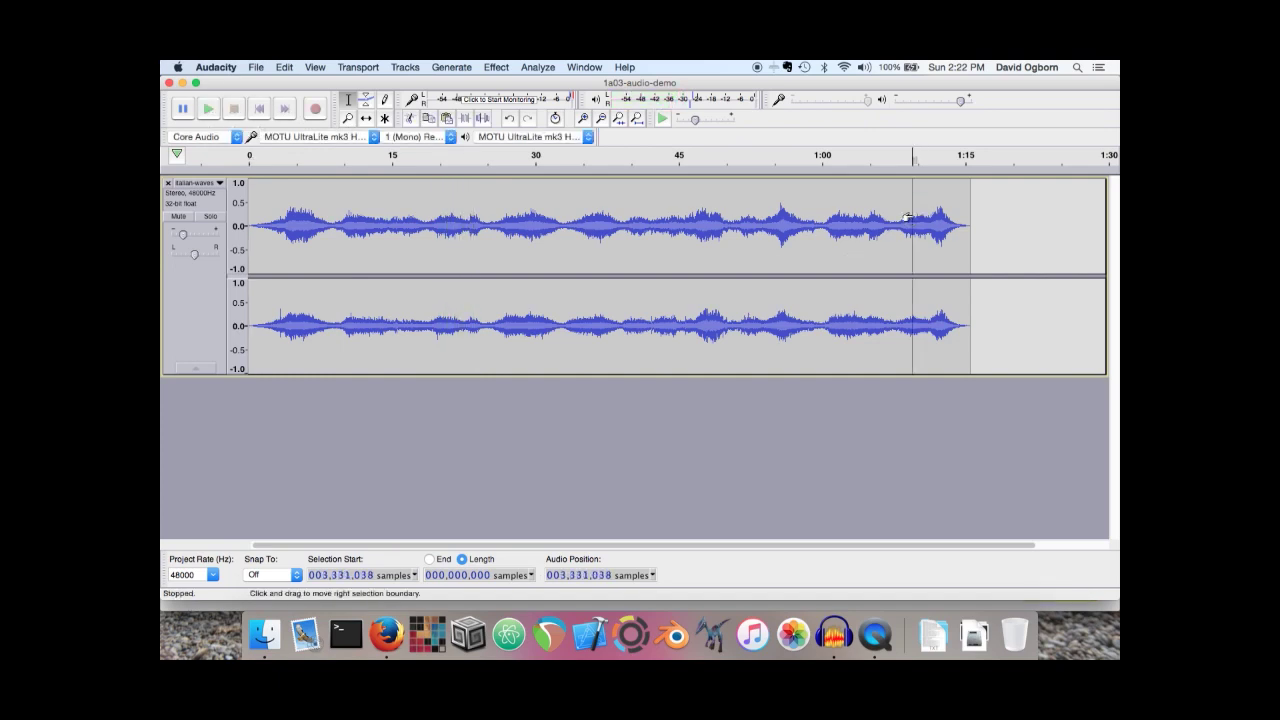
{"action": "key", "text": "space"}
Undo the short fade-out and apply a longer Fade Out from about 1:05 to the end of the track
{"action": "left_click_drag", "start_coordinate": [939, 254], "coordinate": [973, 254]}
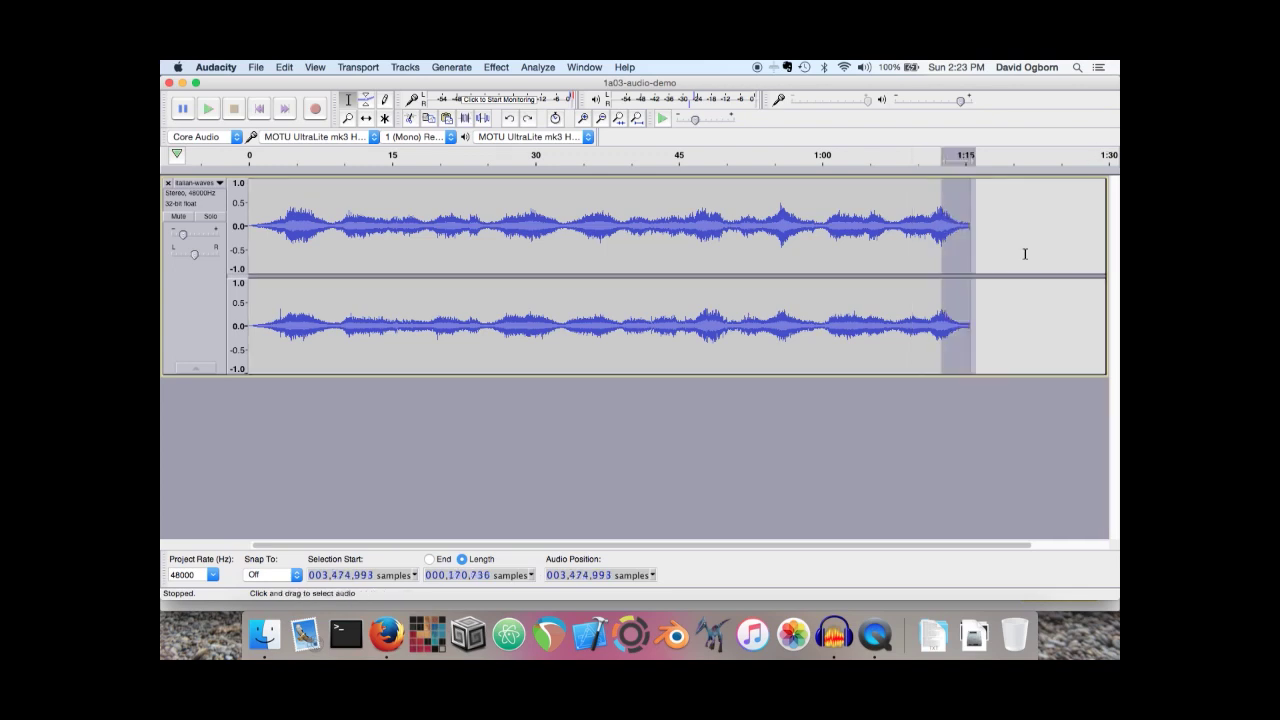
{"action": "left_click", "coordinate": [973, 237]}
{"action": "left_click_drag", "start_coordinate": [973, 237], "coordinate": [867, 230]}
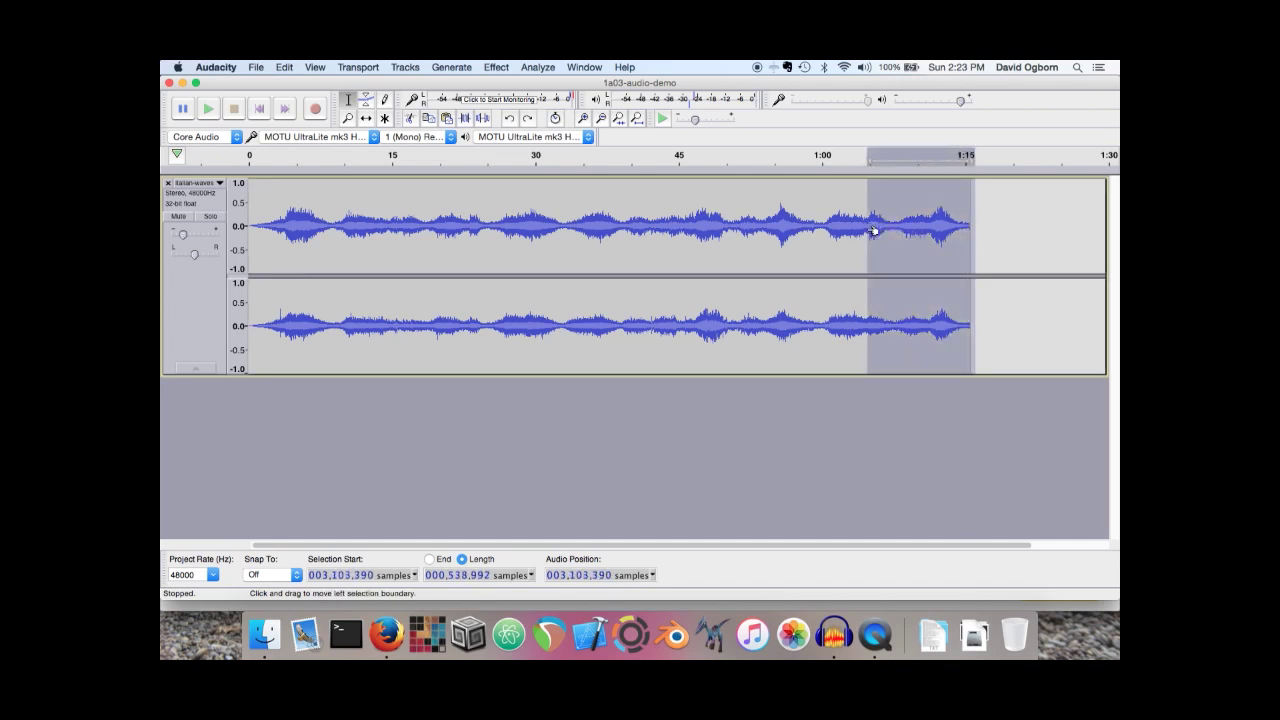
{"action": "left_click", "coordinate": [495, 66]}
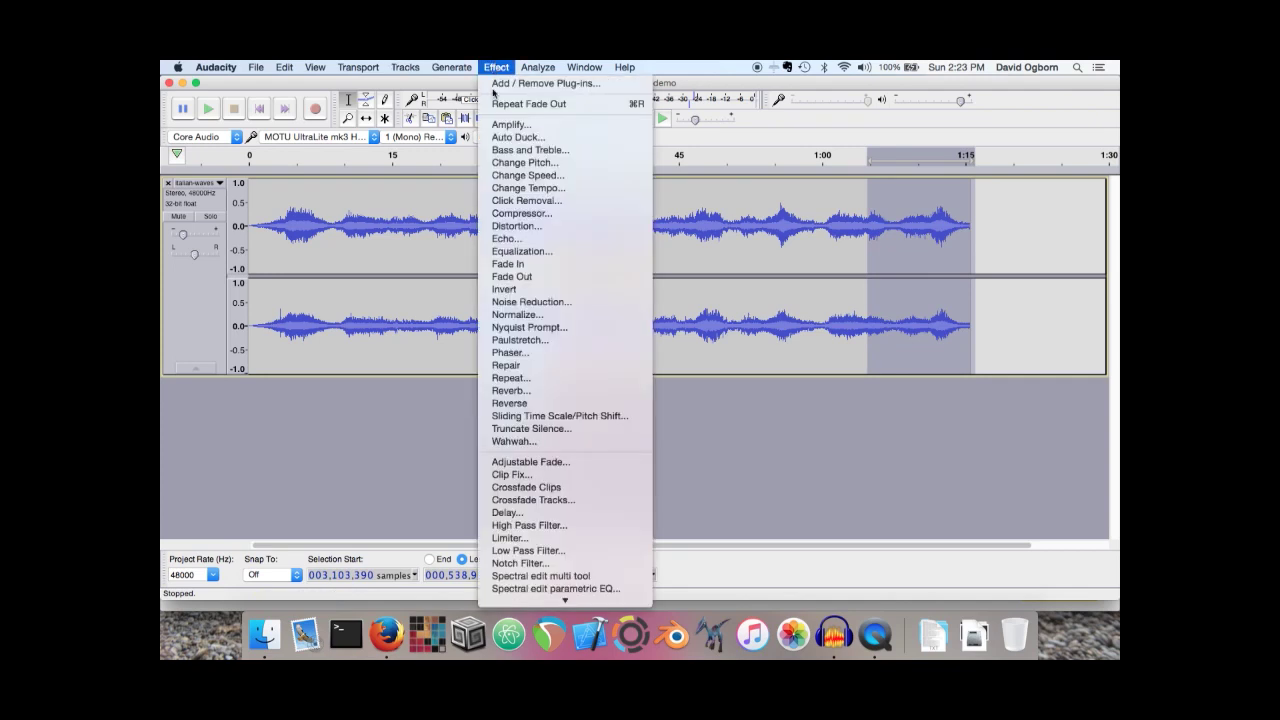
{"action": "left_click", "coordinate": [523, 276]}
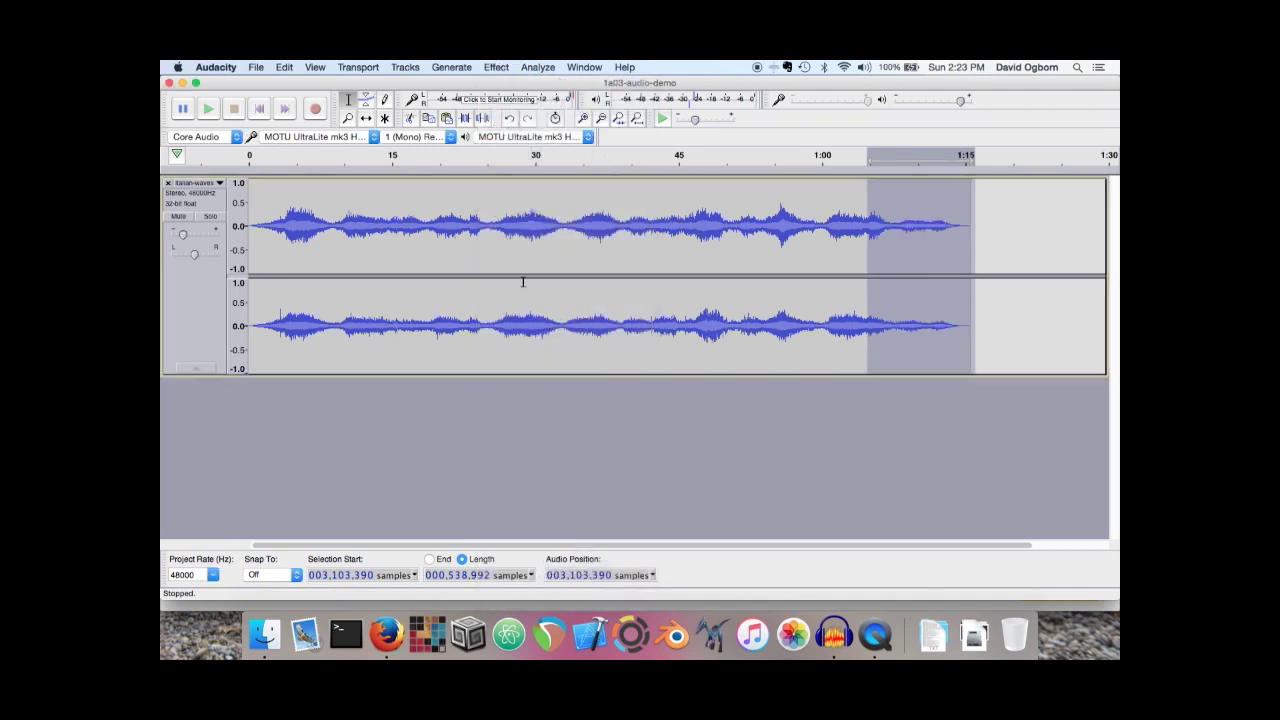
Select and copy the entire italian-waves track
{"action": "left_click", "coordinate": [862, 155]}
{"action": "key", "text": "super+a"}
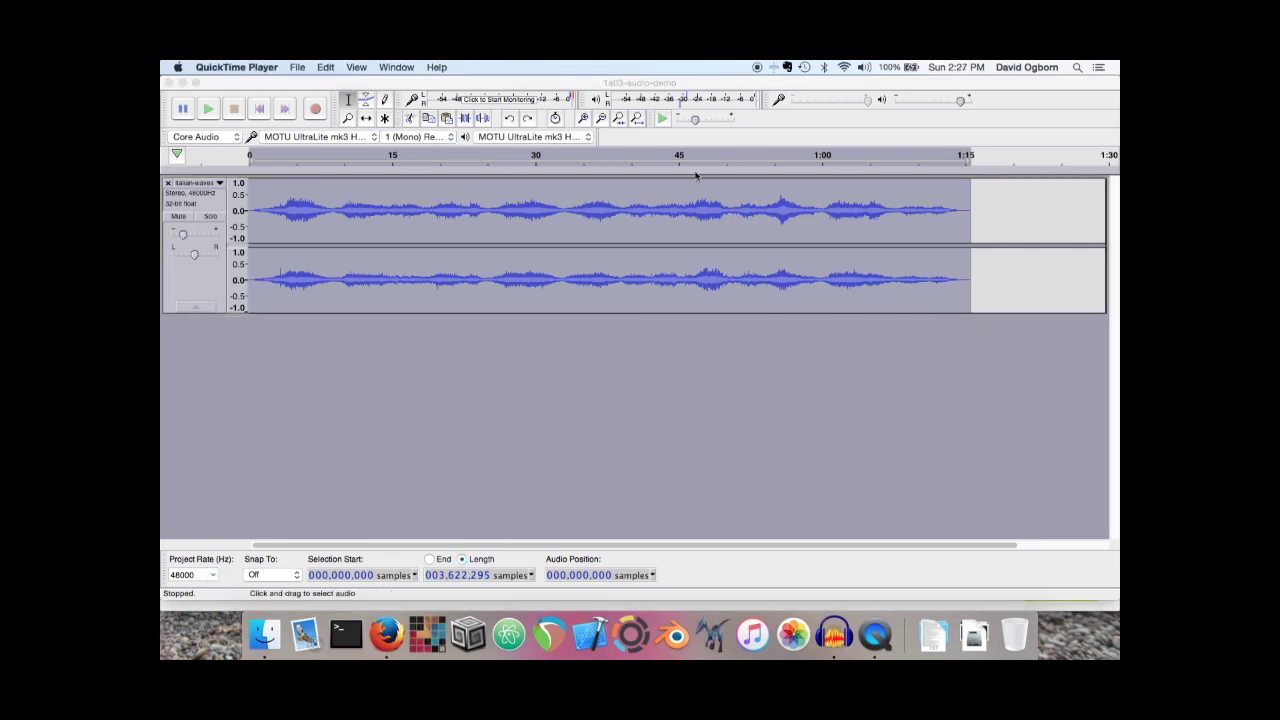
Try pasting the copied audio after the end of the same track at about 1:17, and remove the pasted clip
{"action": "left_click", "coordinate": [987, 212]}
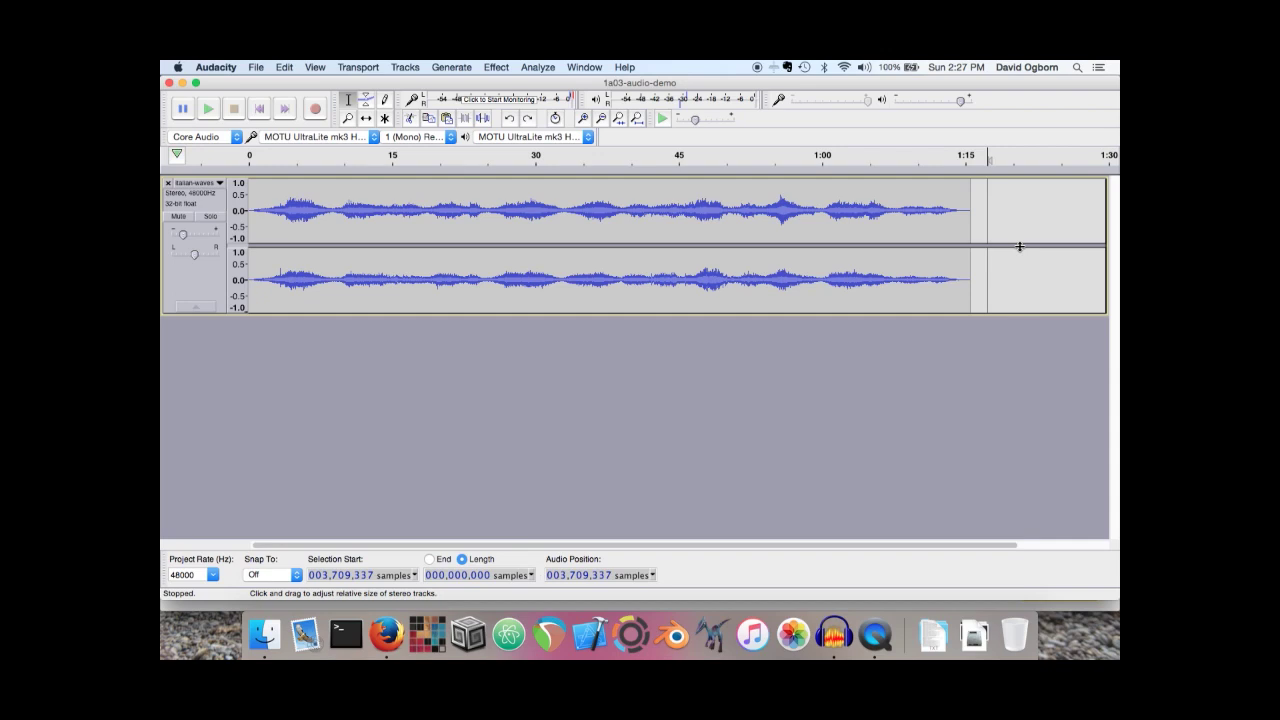
{"action": "key", "text": "super+v"}
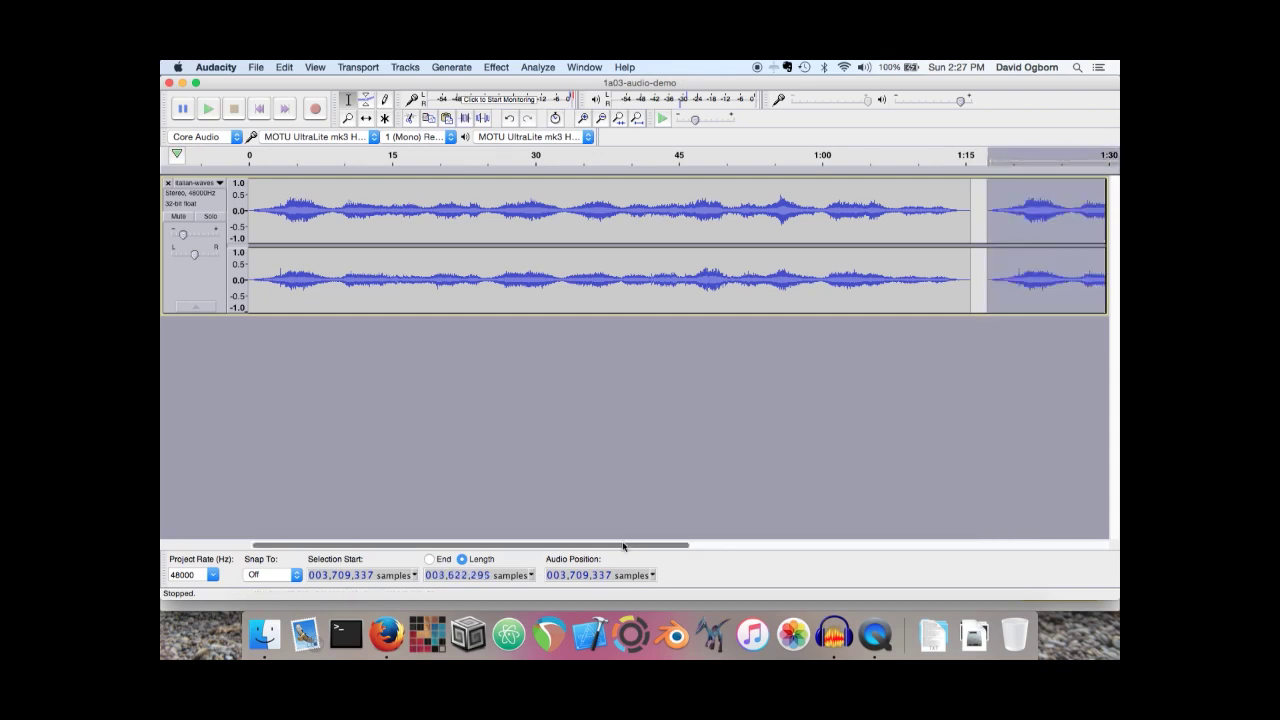
{"action": "left_click_drag", "start_coordinate": [624, 546], "coordinate": [739, 322]}
{"action": "key", "text": "Delete"}
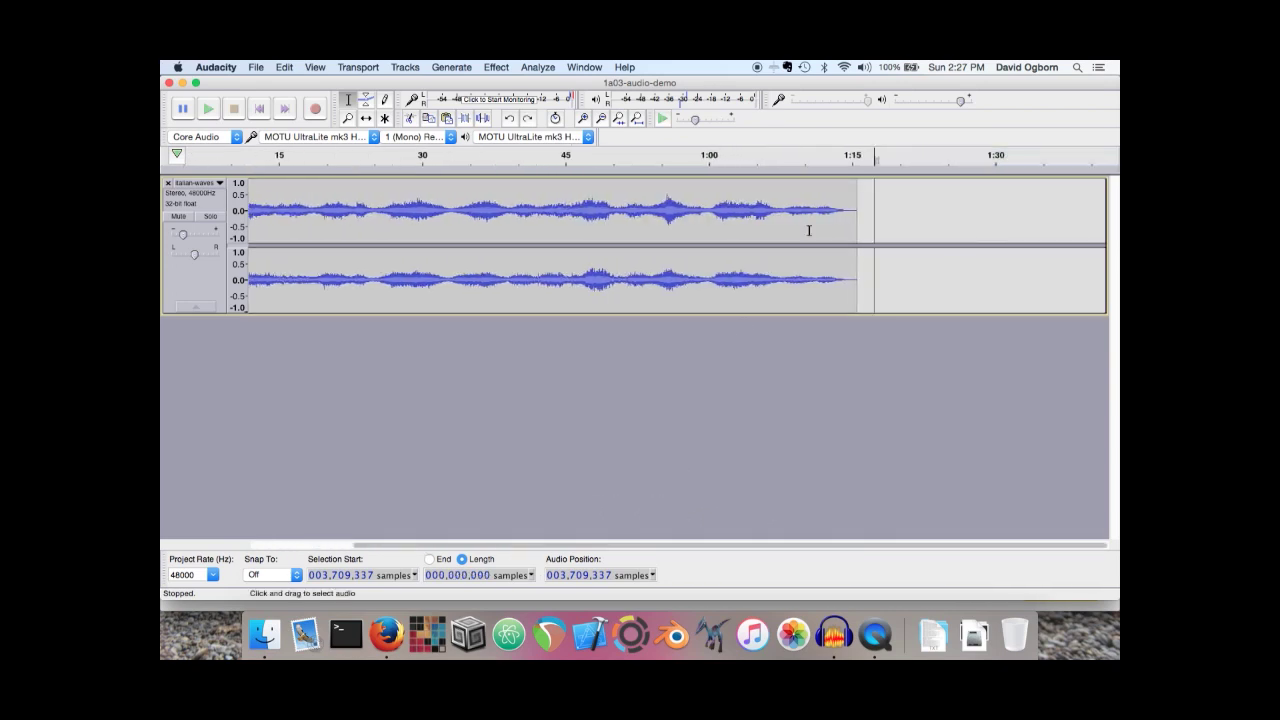
{"action": "left_click_drag", "start_coordinate": [586, 543], "coordinate": [367, 542]}
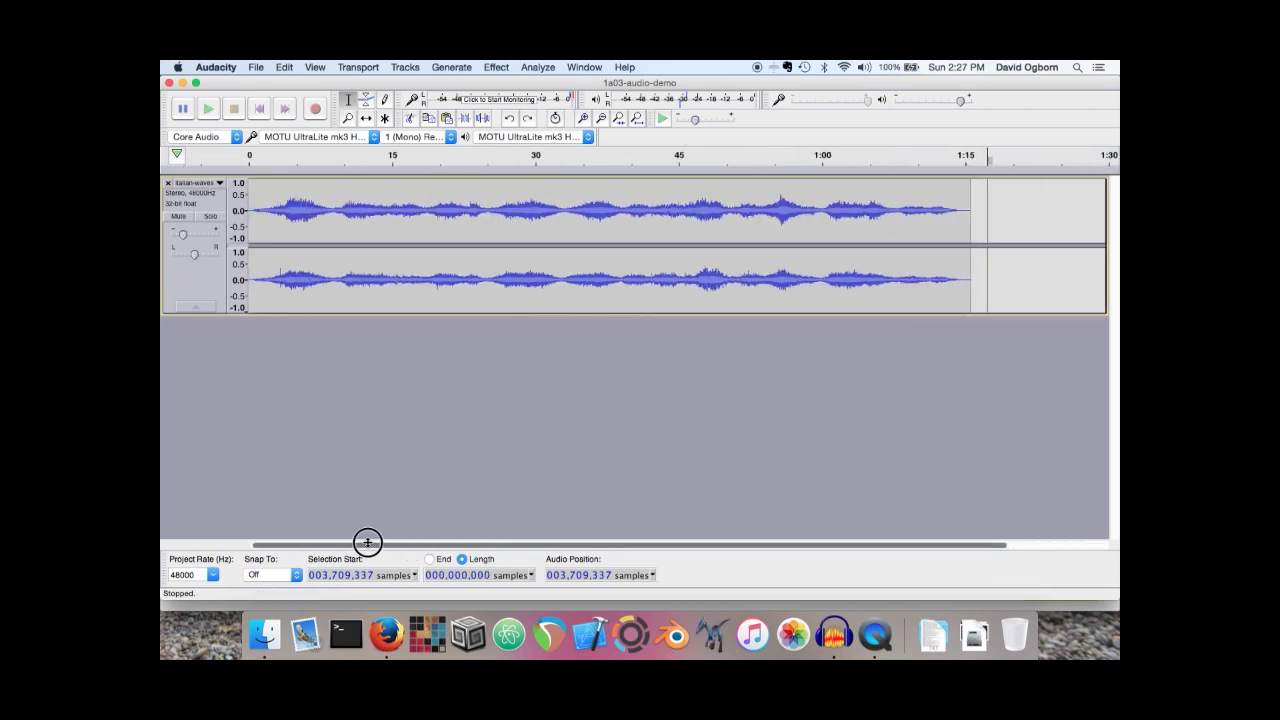
Add a new empty stereo track below the italian-waves track
{"action": "left_click", "coordinate": [404, 67]}
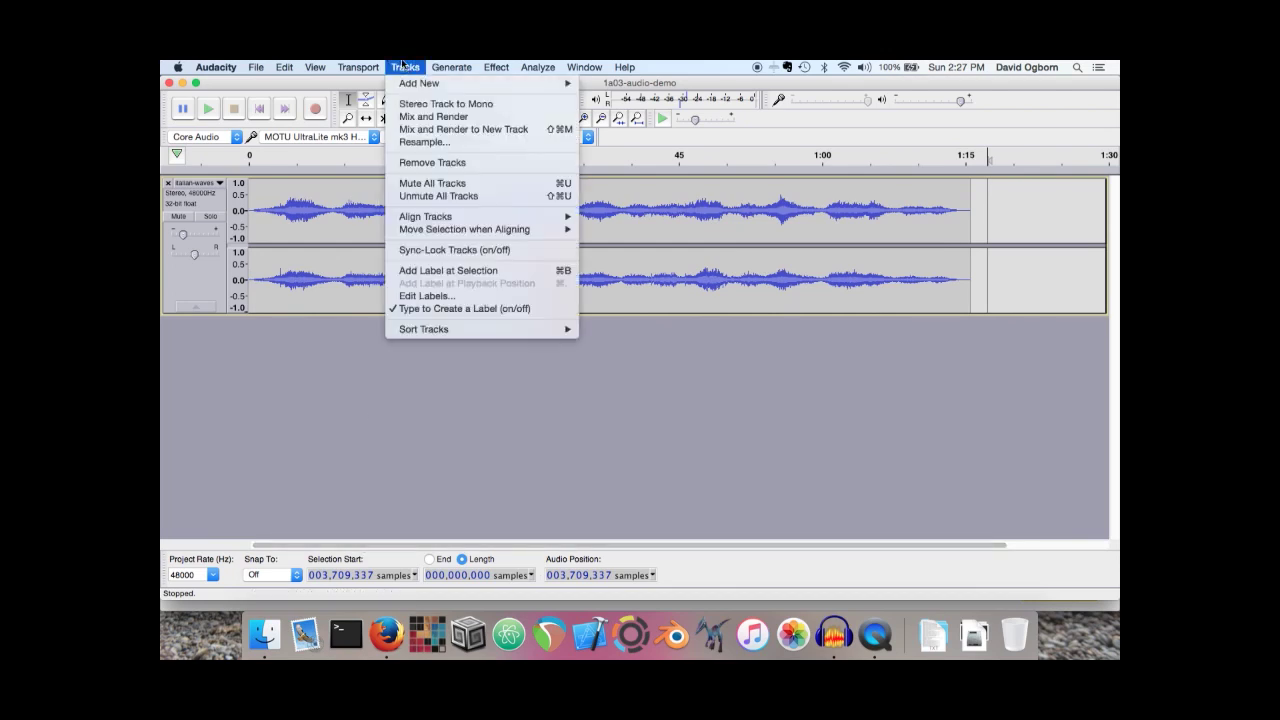
{"action": "mouse_move", "coordinate": [405, 83]}
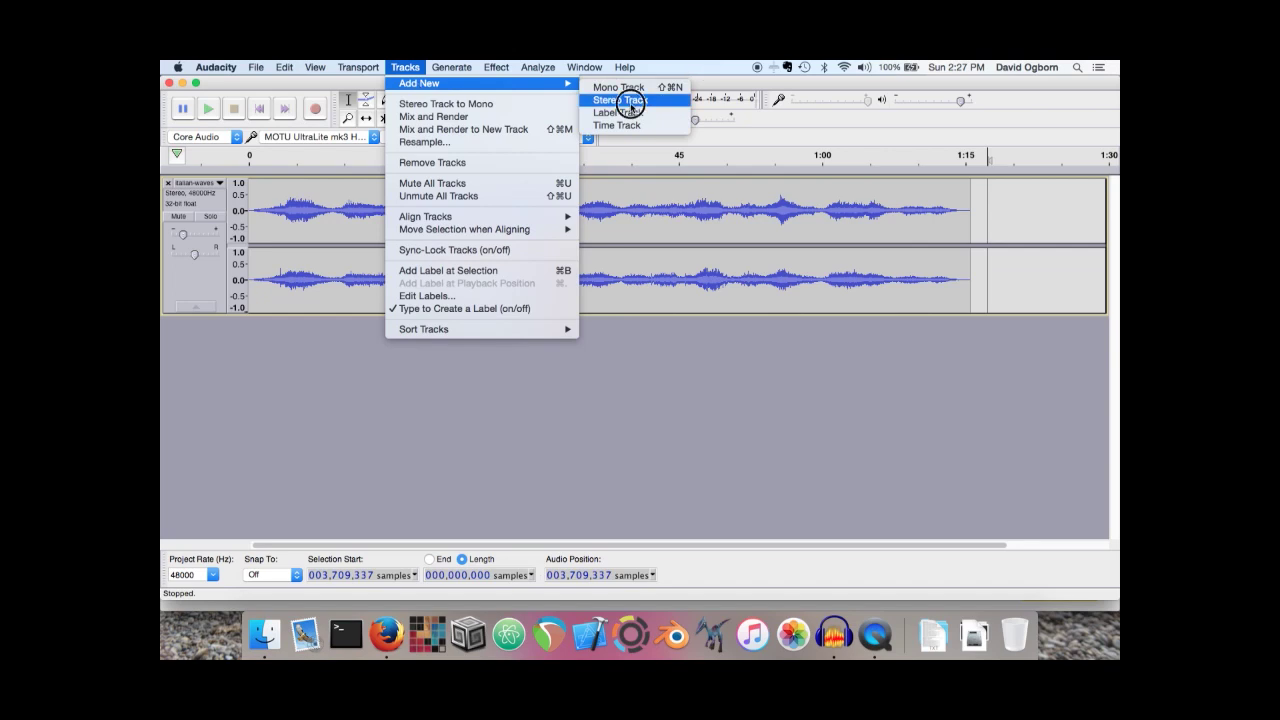
{"action": "left_click", "coordinate": [630, 104]}
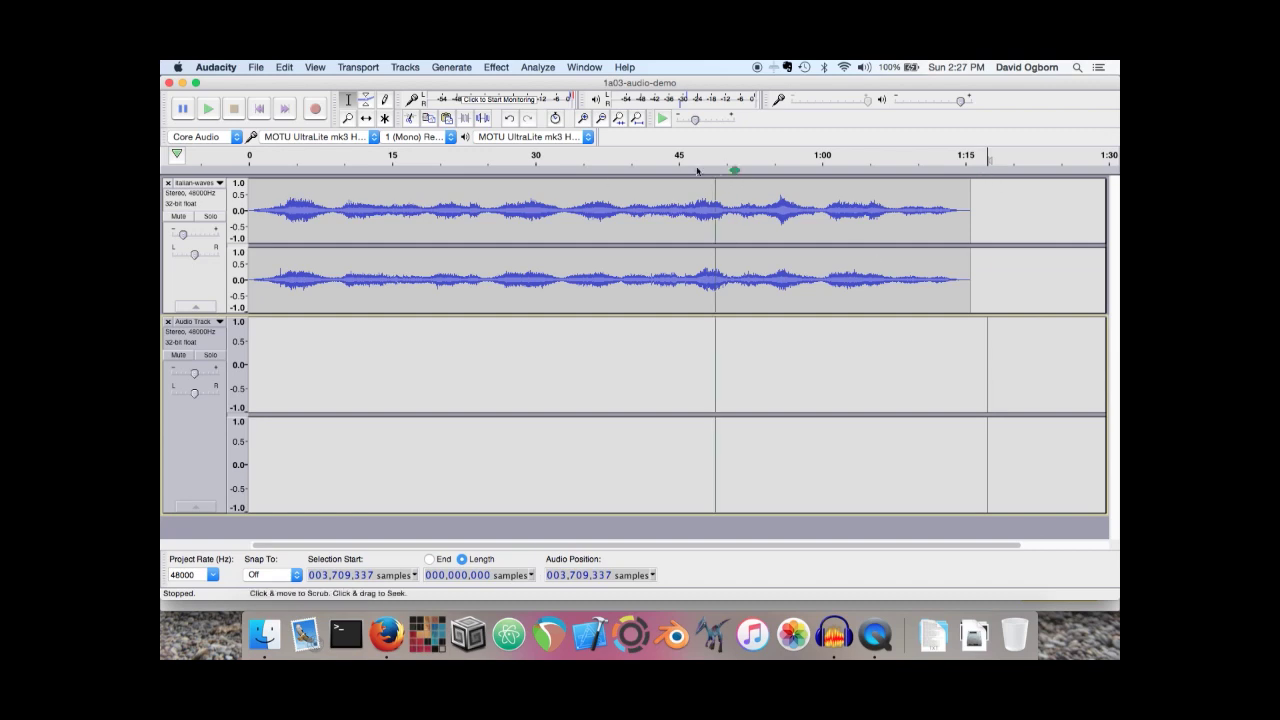
Paste the copied waves audio into the new stereo track starting at about 36 seconds
{"action": "left_click", "coordinate": [586, 166]}
{"action": "left_click", "coordinate": [585, 164]}
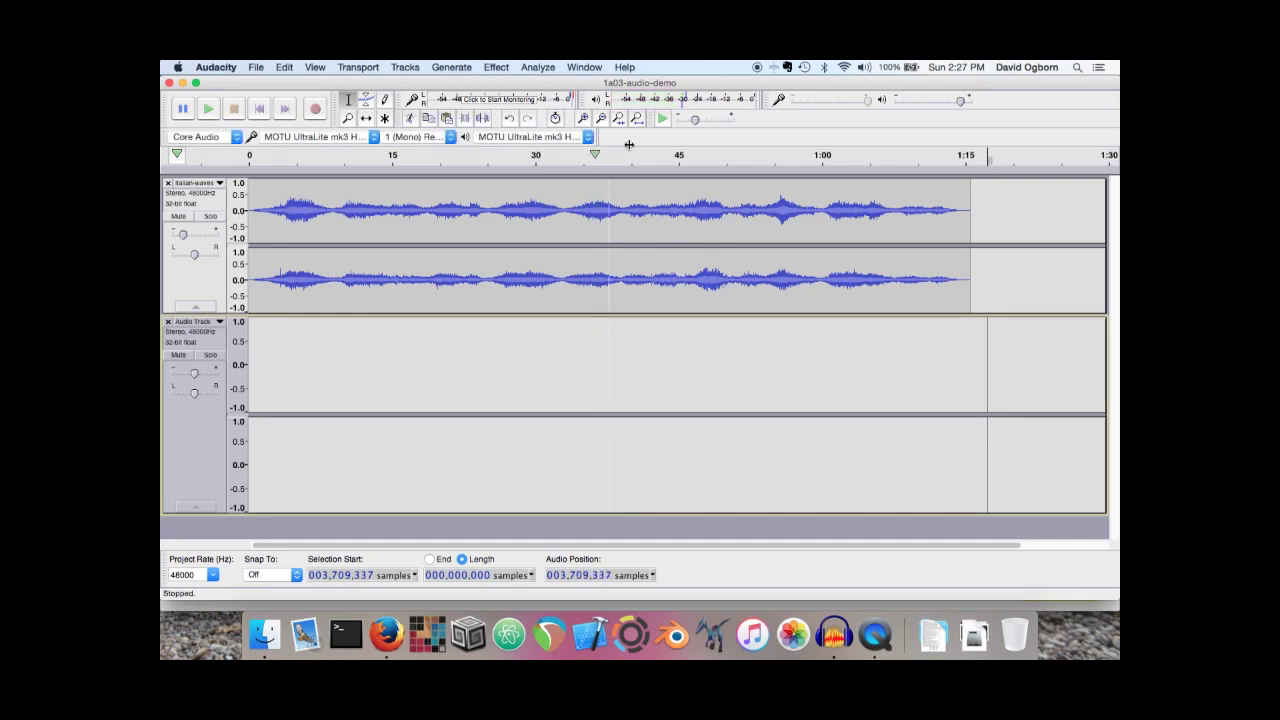
{"action": "left_click", "coordinate": [585, 161]}
{"action": "left_click", "coordinate": [585, 161]}
{"action": "left_click", "coordinate": [589, 360]}
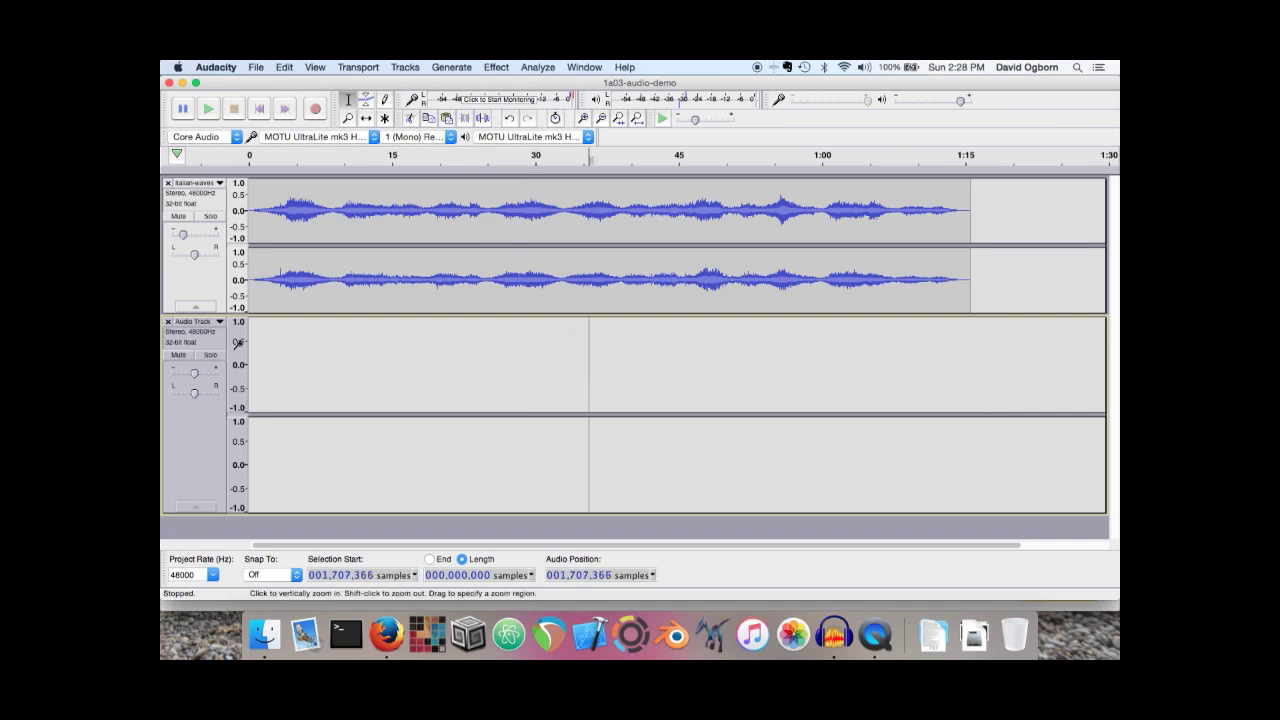
{"action": "key", "text": "super+v"}
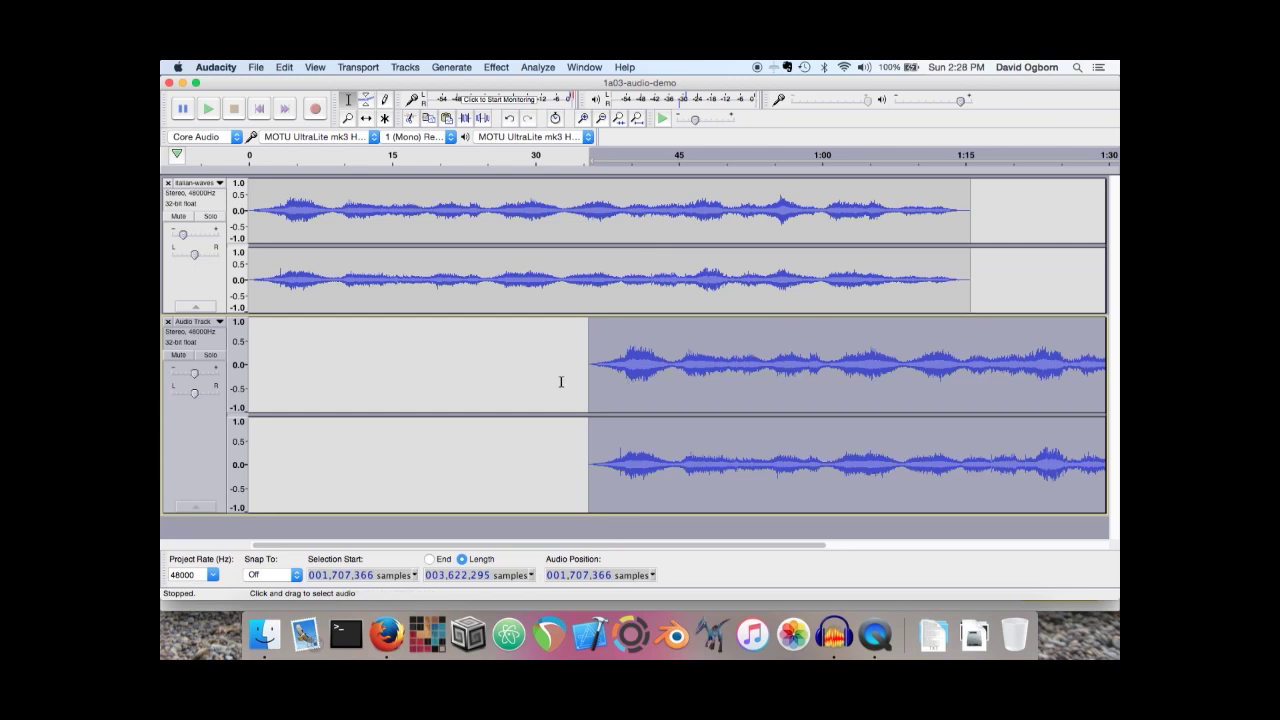
Apply Fade In to the pasted waves clip in the second track, from its start at about 36 seconds to about 1:16
{"action": "key", "text": "Left"}
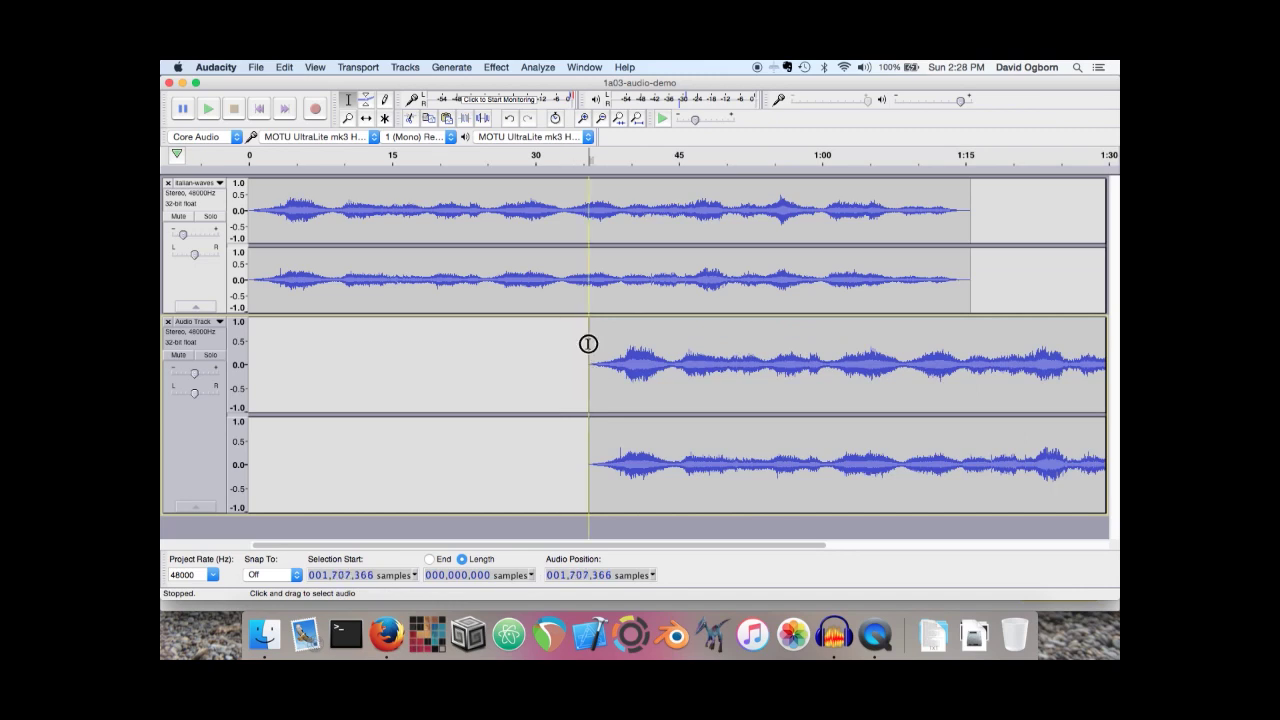
{"action": "left_click_drag", "start_coordinate": [588, 344], "coordinate": [973, 351]}
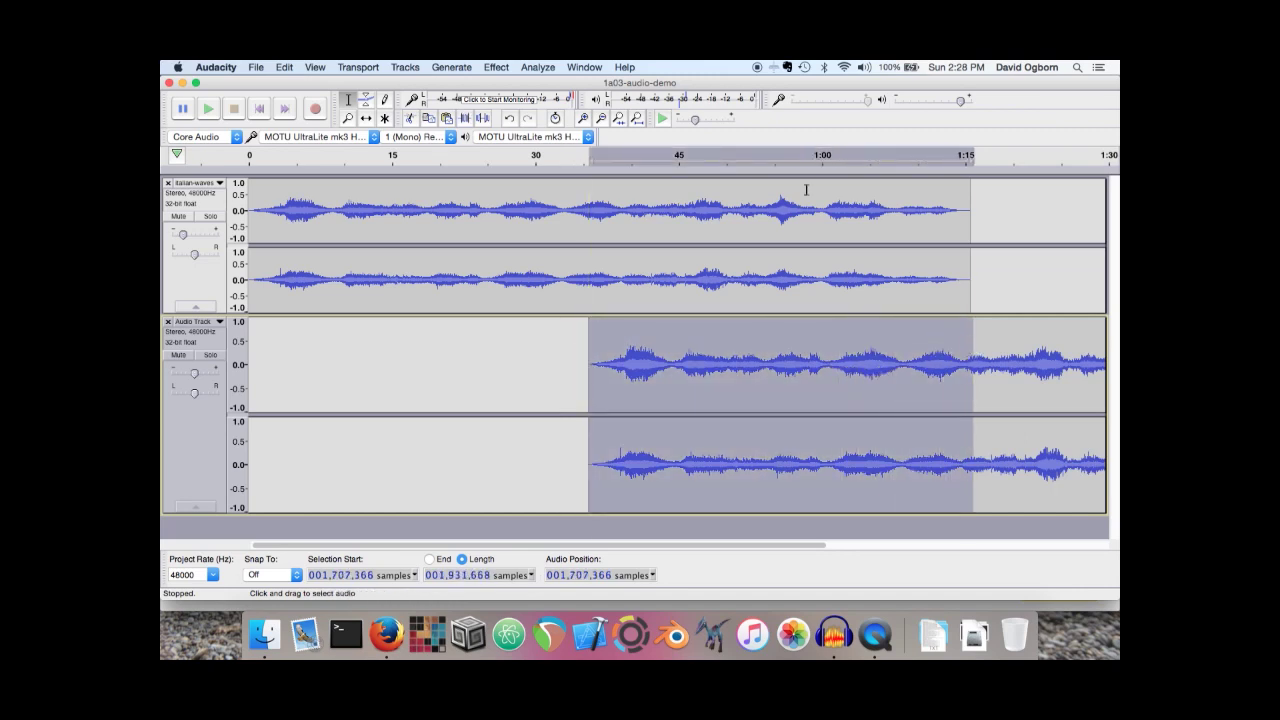
{"action": "left_click", "coordinate": [496, 67]}
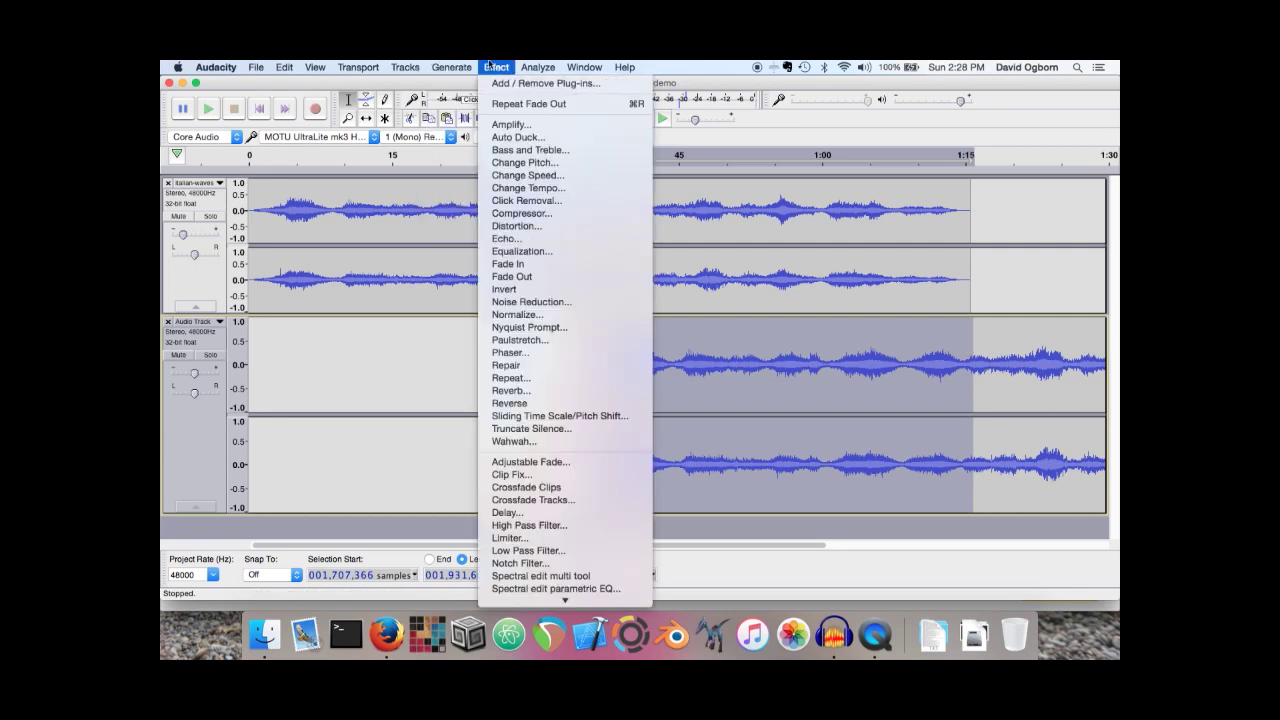
{"action": "left_click", "coordinate": [507, 264]}
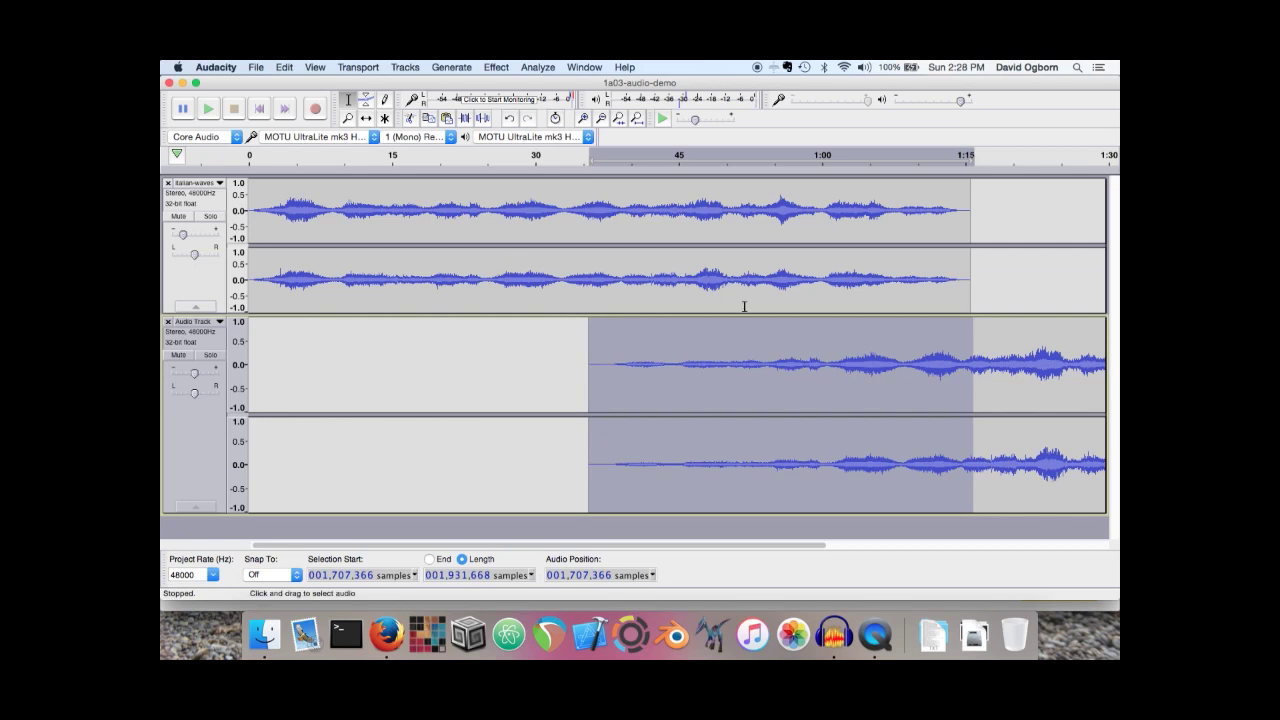
Apply Fade Out to the italian-waves track from about 38 seconds through the end of its clip
{"action": "left_click_drag", "start_coordinate": [979, 212], "coordinate": [607, 213]}
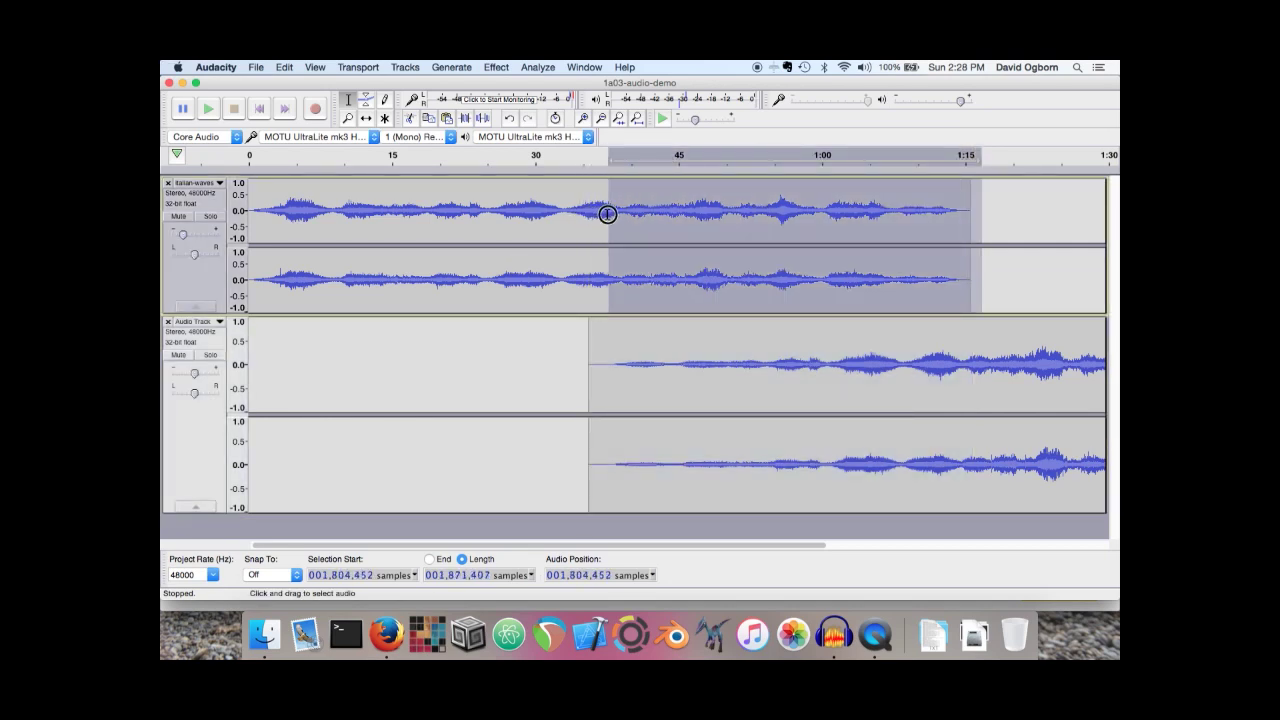
{"action": "left_click", "coordinate": [496, 67]}
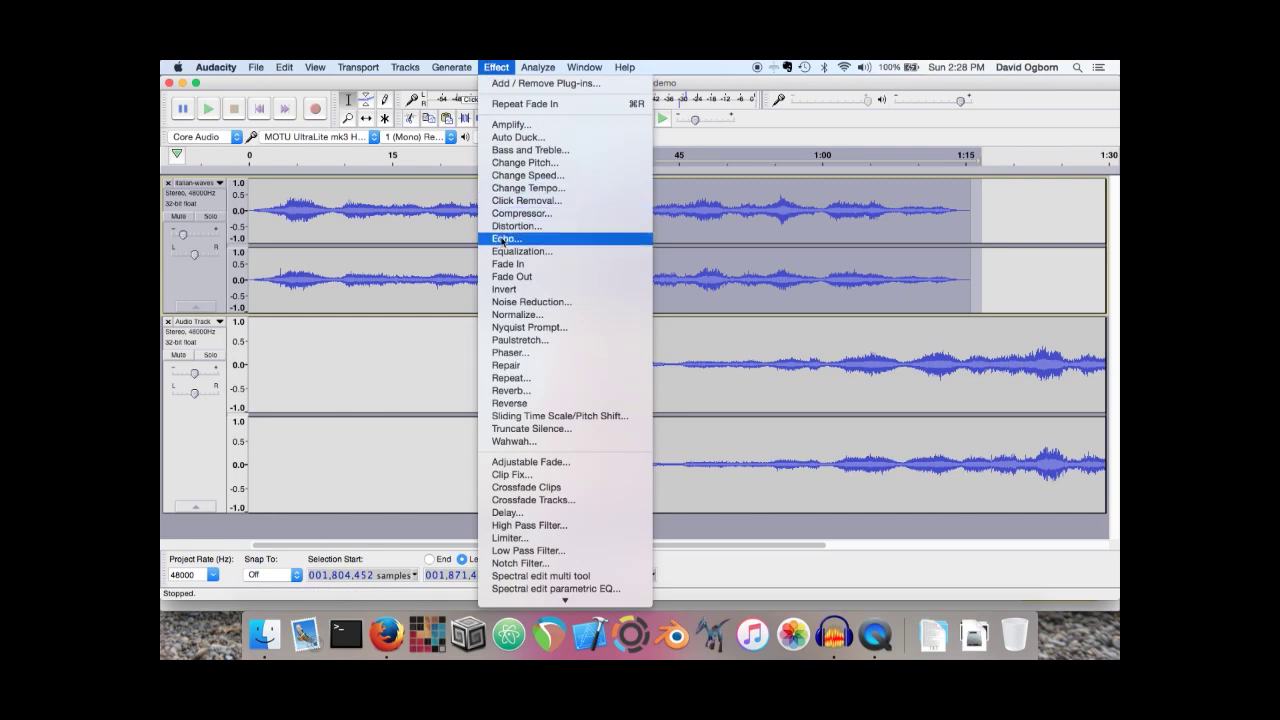
{"action": "left_click", "coordinate": [510, 277]}
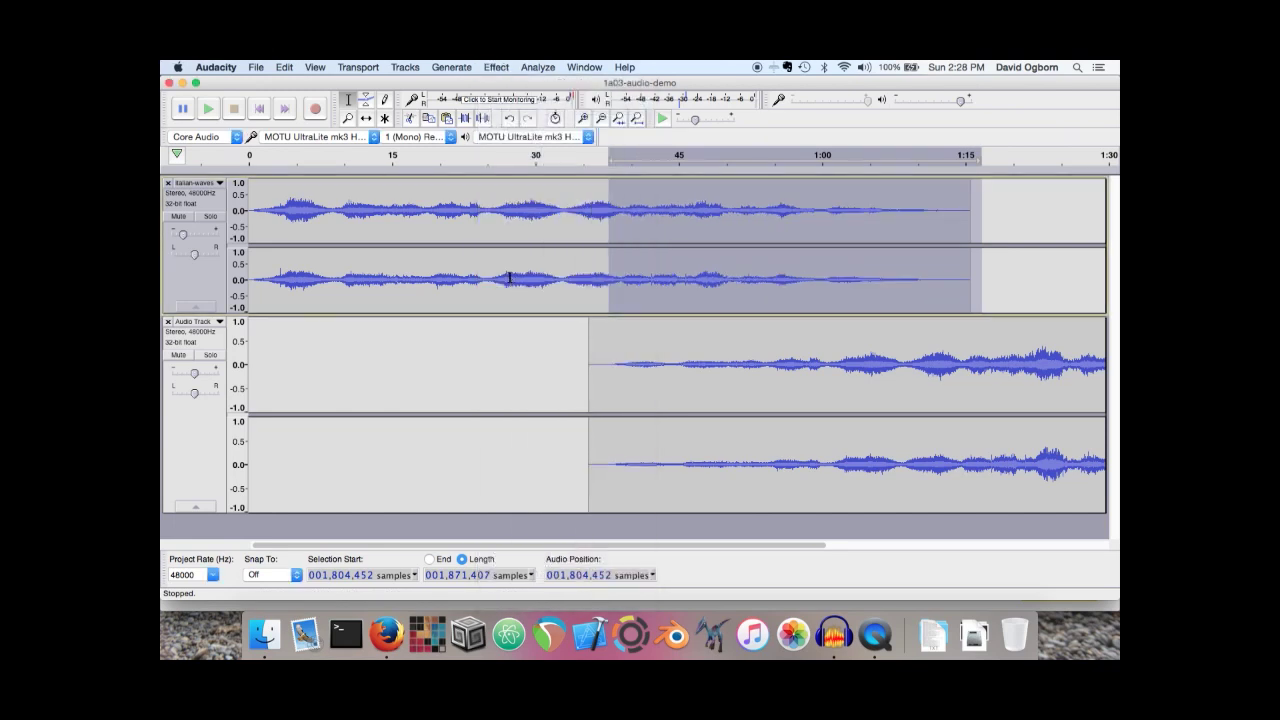
Play the crossfade from about 36 seconds and lower the second track's gain to match the italian-waves track
{"action": "left_click", "coordinate": [595, 156]}
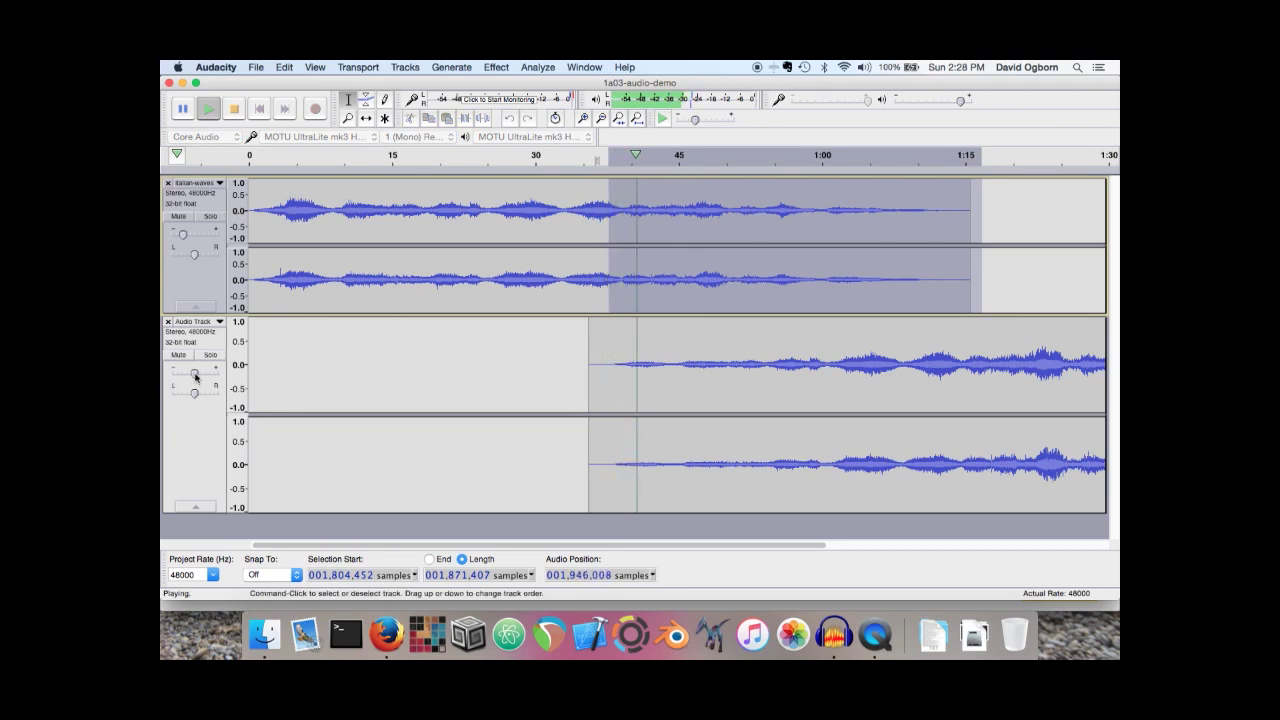
{"action": "left_click_drag", "start_coordinate": [193, 373], "coordinate": [187, 374]}
{"action": "left_click_drag", "start_coordinate": [183, 374], "coordinate": [172, 376]}
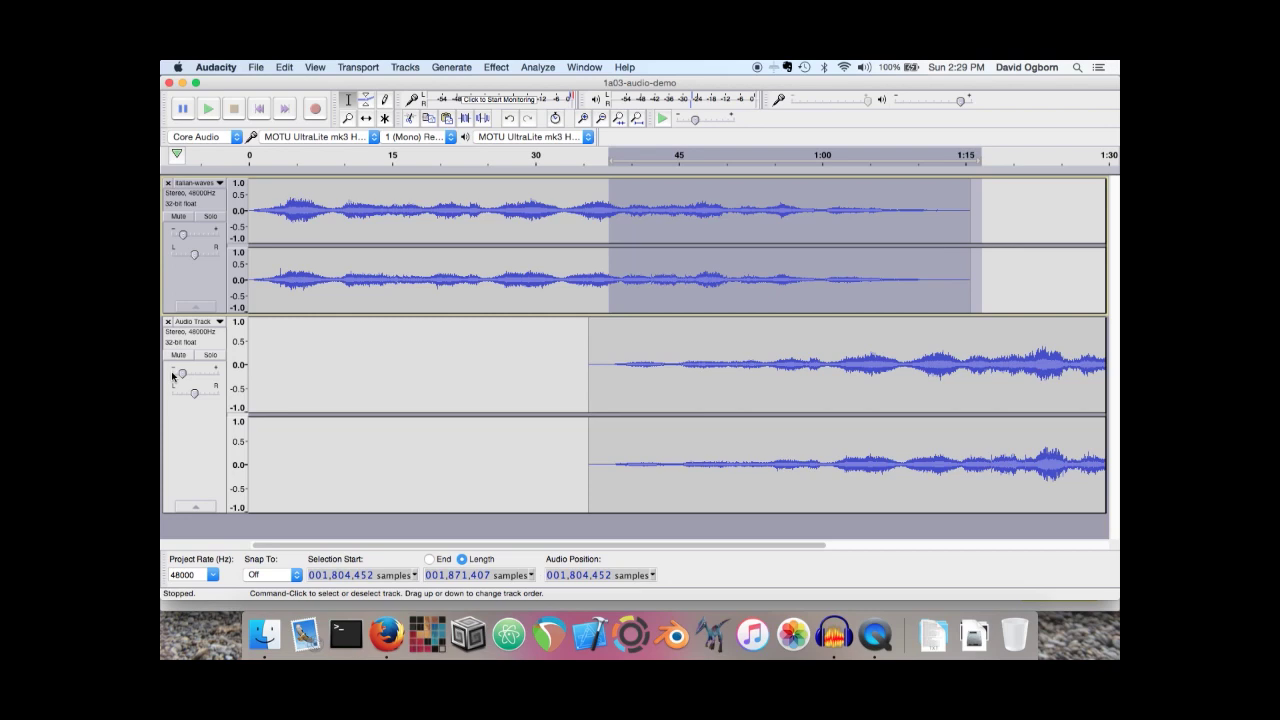
{"action": "left_click", "coordinate": [631, 546]}
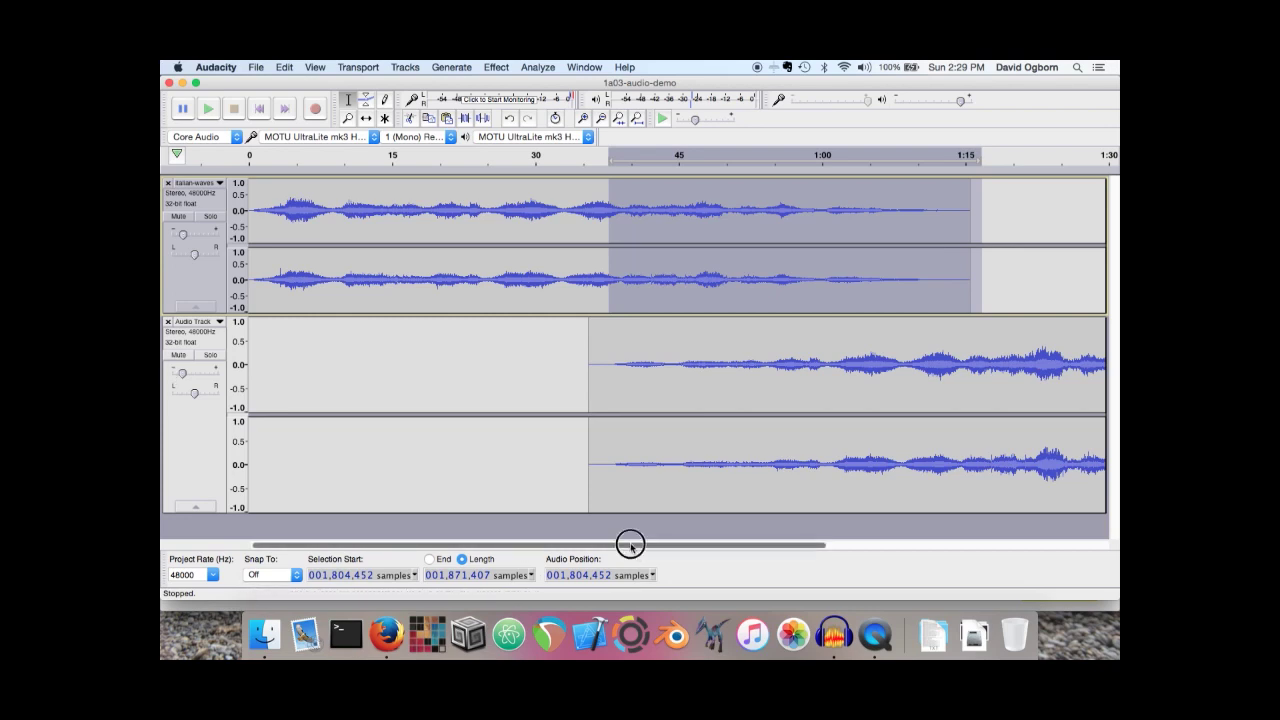
{"action": "left_click_drag", "start_coordinate": [631, 546], "coordinate": [845, 546]}
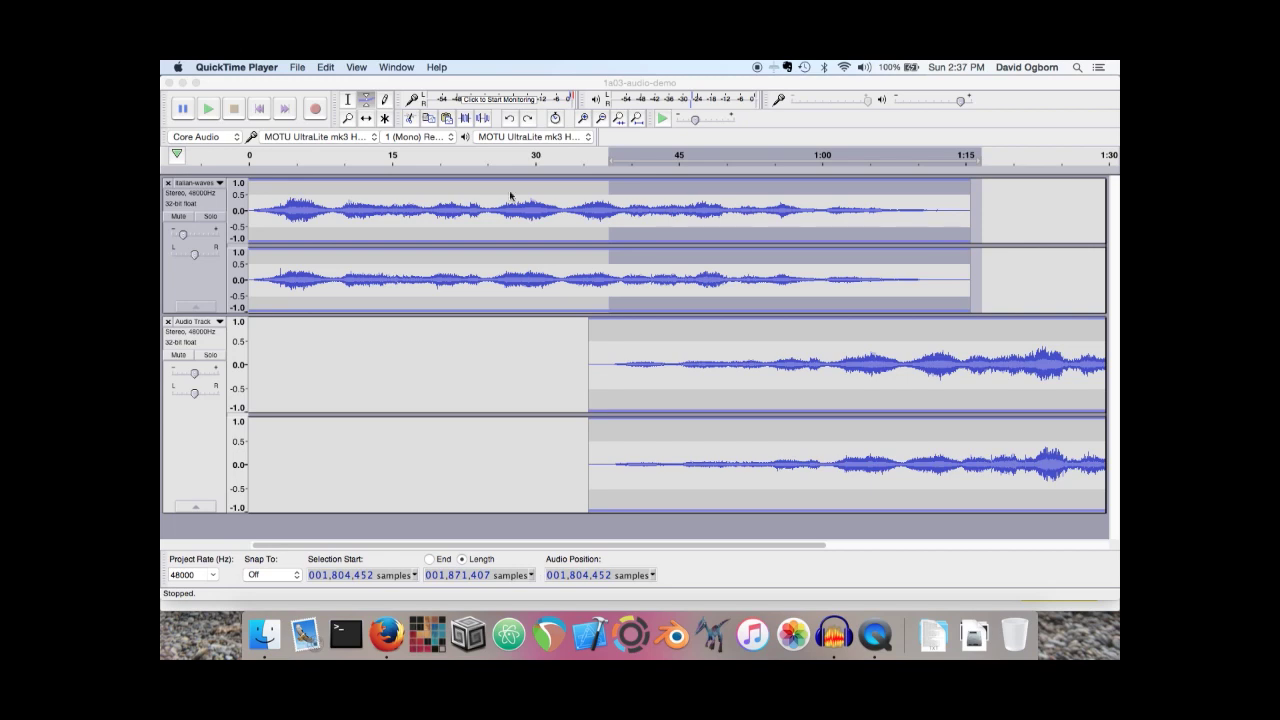
{"action": "left_click", "coordinate": [367, 102]}
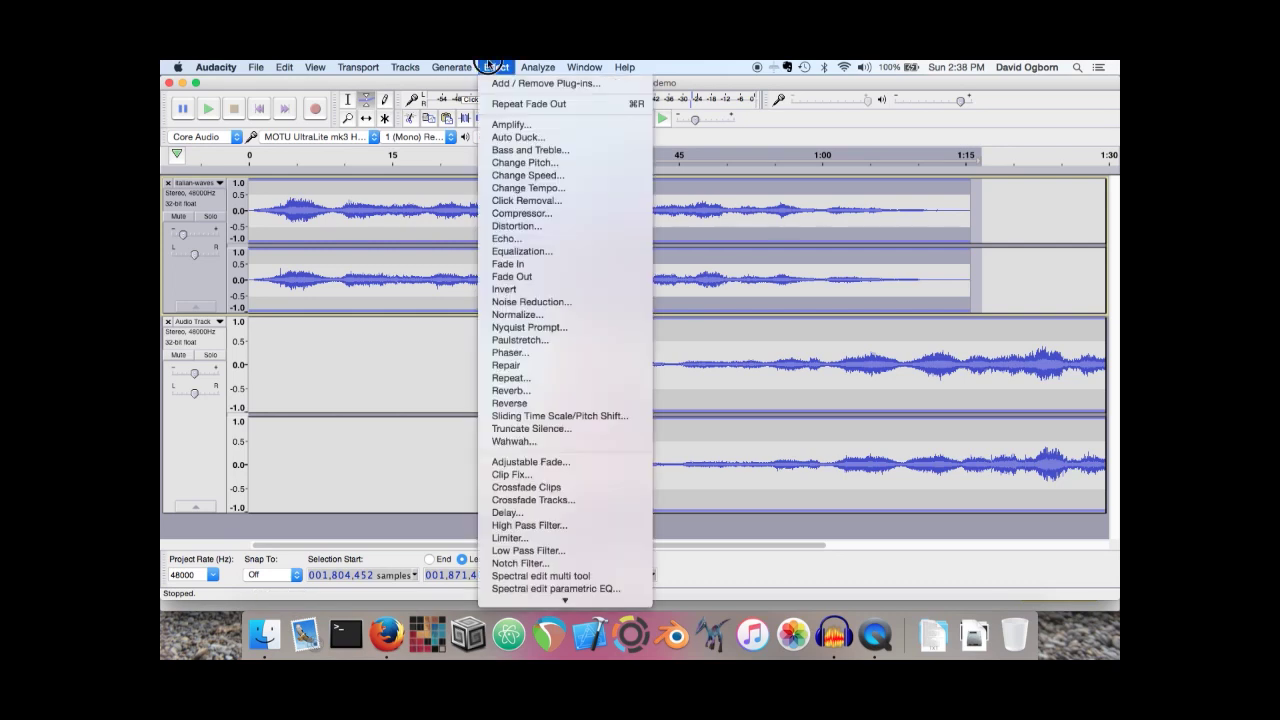
{"action": "left_click", "coordinate": [489, 66]}
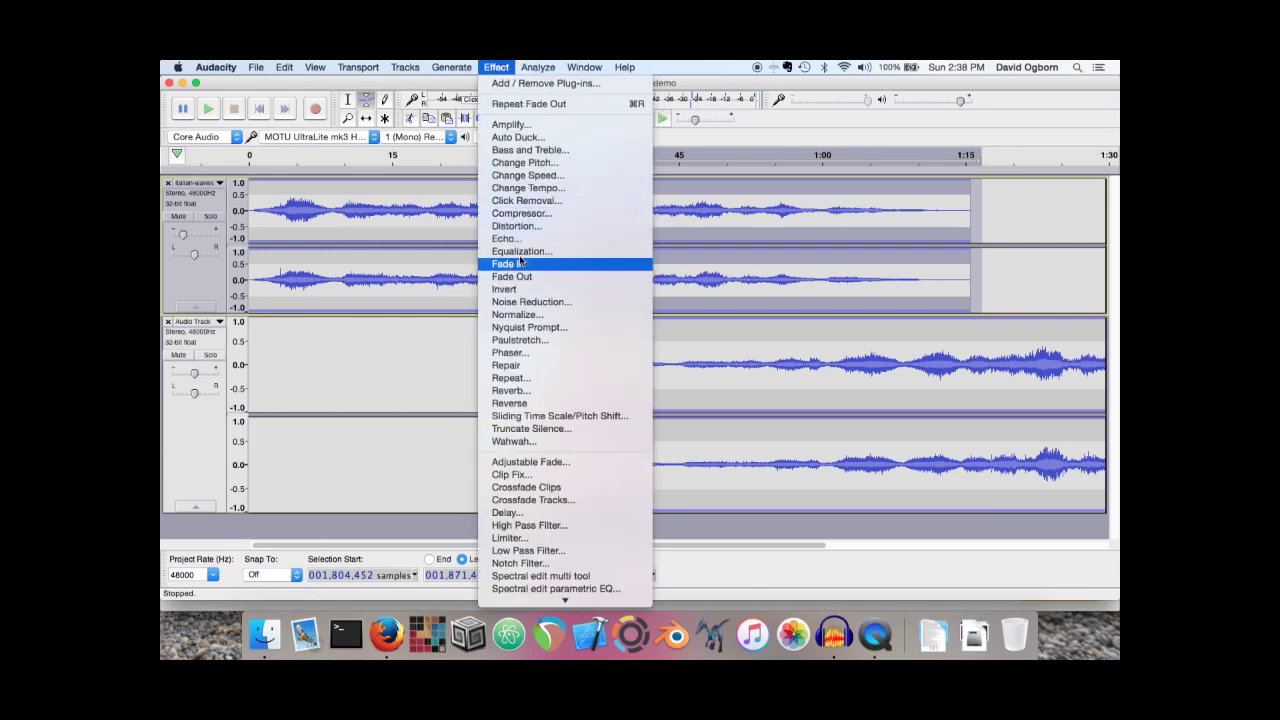
{"action": "left_click", "coordinate": [818, 89]}
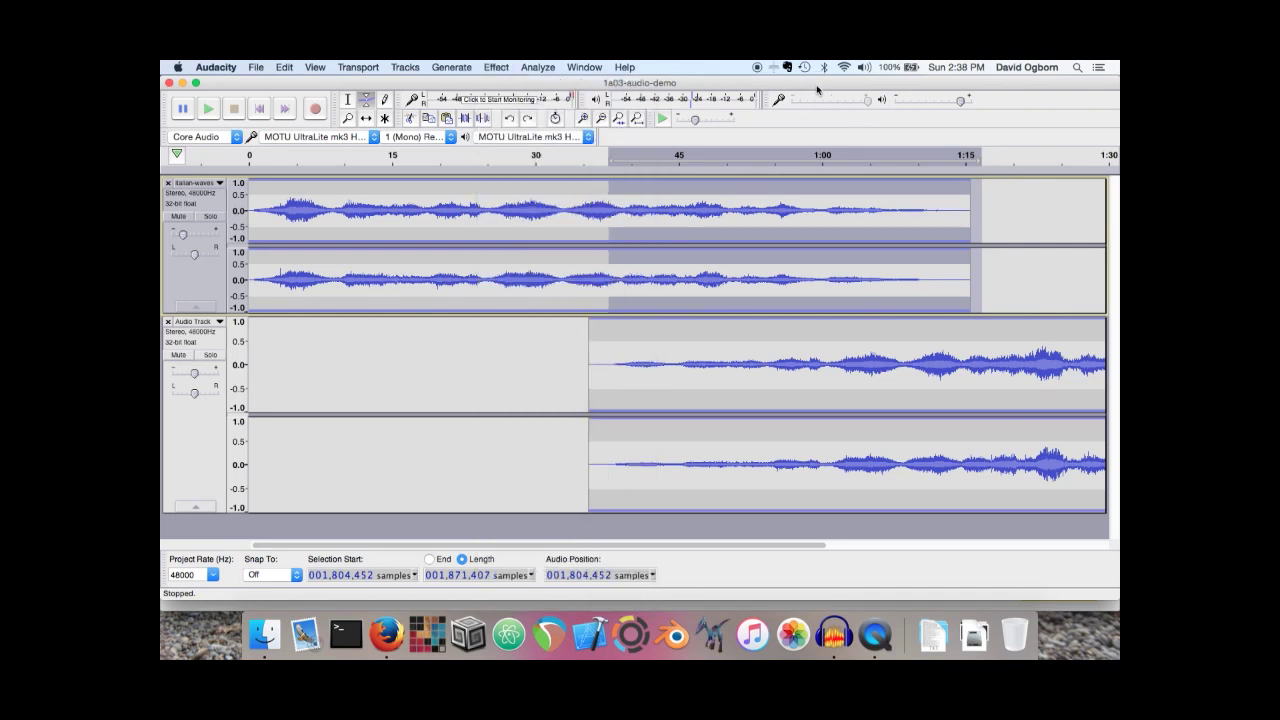
Shape an envelope fade-in on the italian-waves track, from near silence at the start up to full level at about 37 seconds
{"action": "left_click", "coordinate": [367, 104]}
{"action": "left_click", "coordinate": [600, 191]}
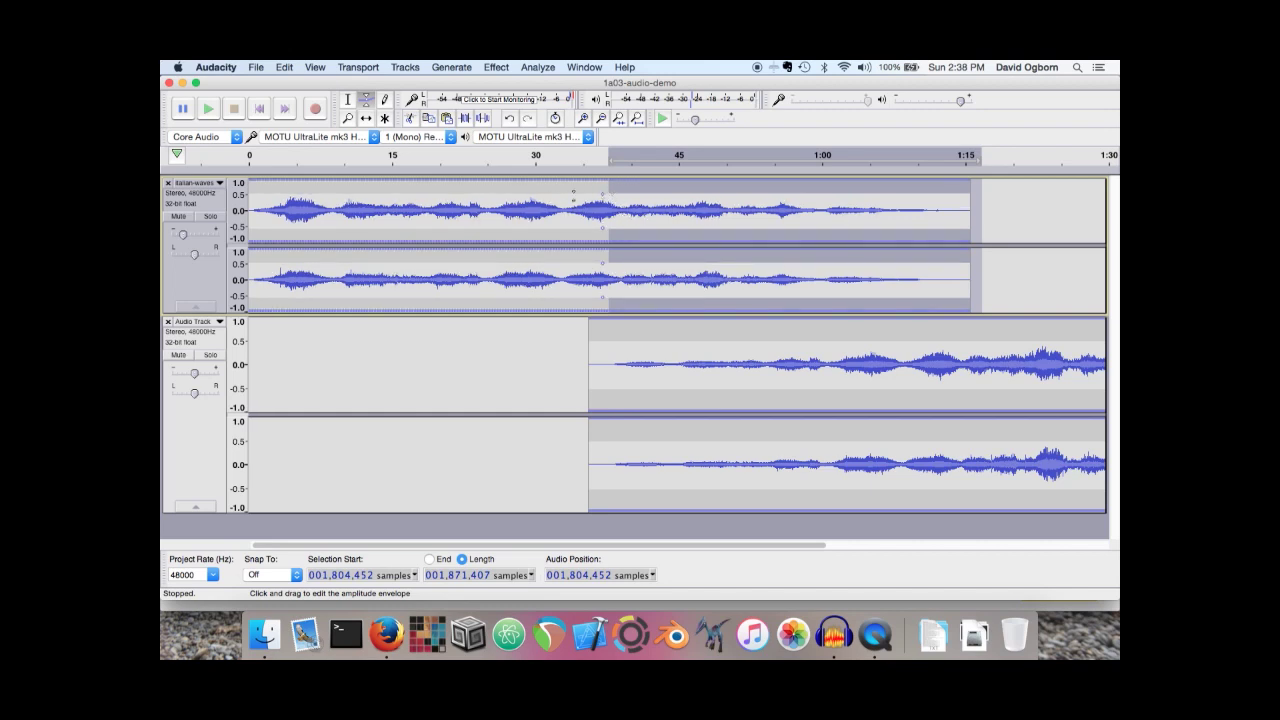
{"action": "left_click", "coordinate": [265, 195]}
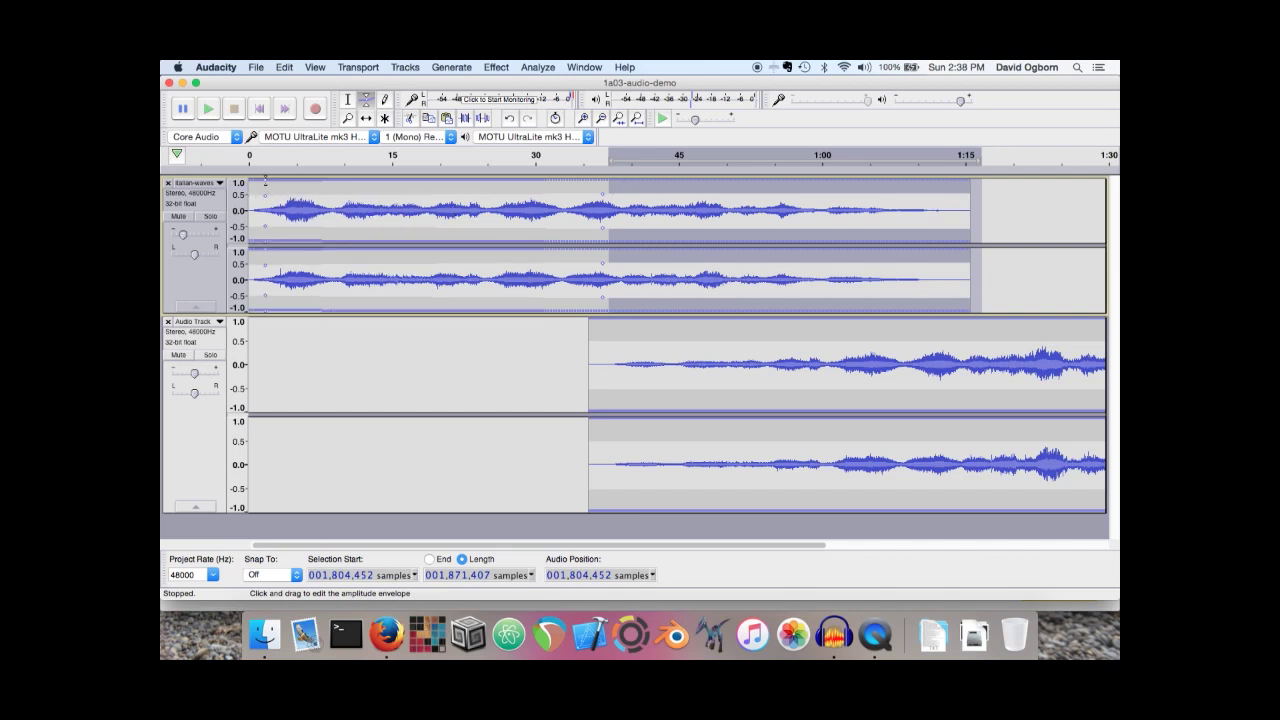
{"action": "left_click_drag", "start_coordinate": [265, 181], "coordinate": [253, 205]}
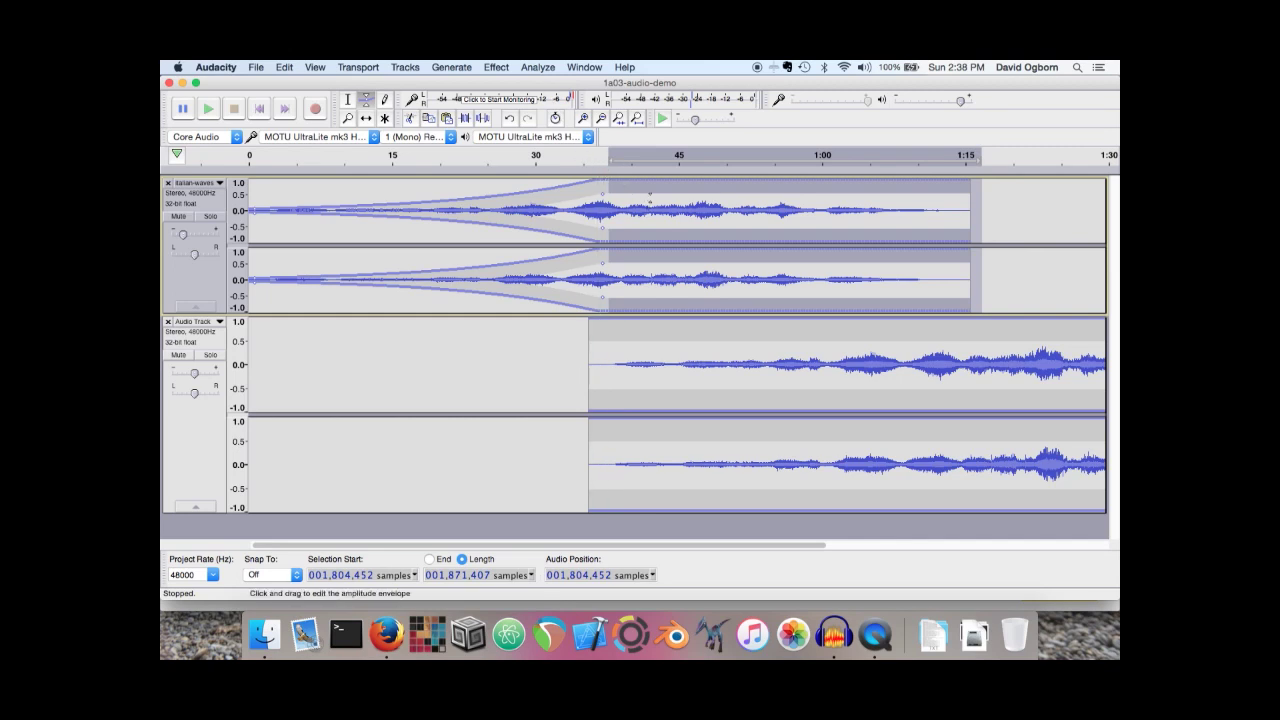
Add envelope points to the italian-waves track at about 42, 54 and 64 seconds, lowering the level slightly after the peak
{"action": "left_click", "coordinate": [651, 197]}
{"action": "left_click_drag", "start_coordinate": [751, 190], "coordinate": [751, 203]}
{"action": "left_click", "coordinate": [856, 201]}
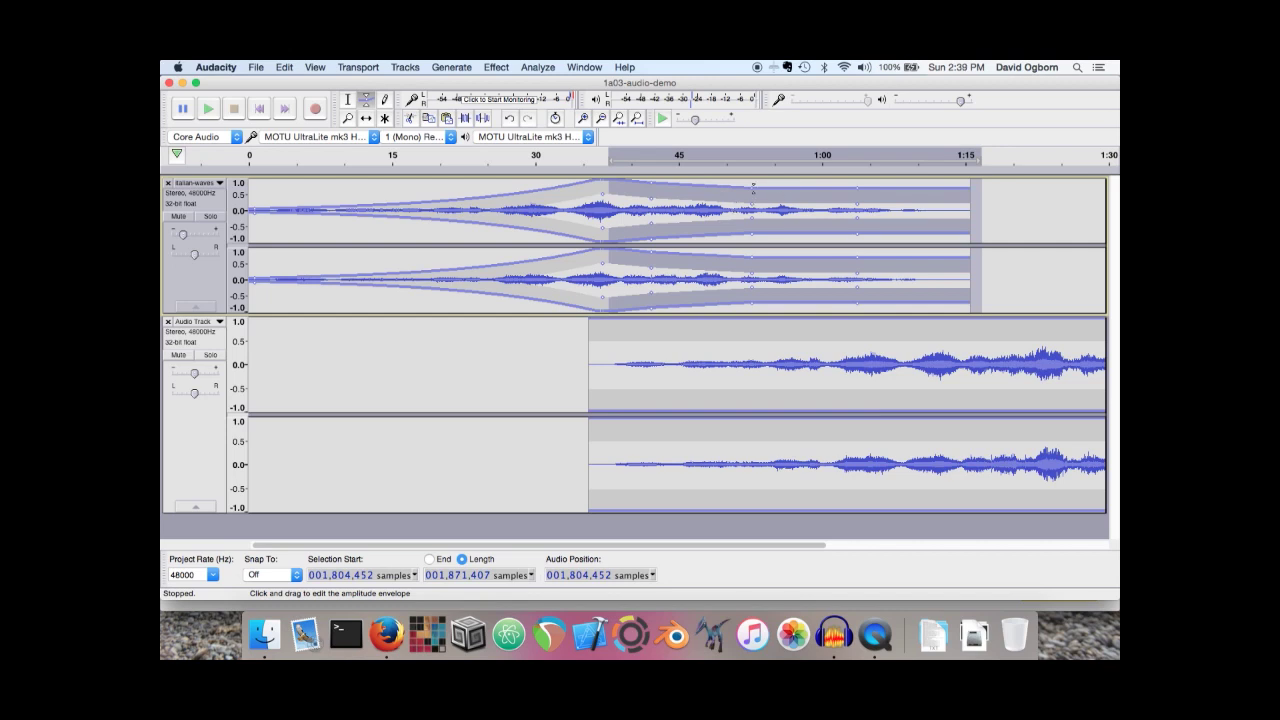
{"action": "left_click_drag", "start_coordinate": [753, 186], "coordinate": [765, 185]}
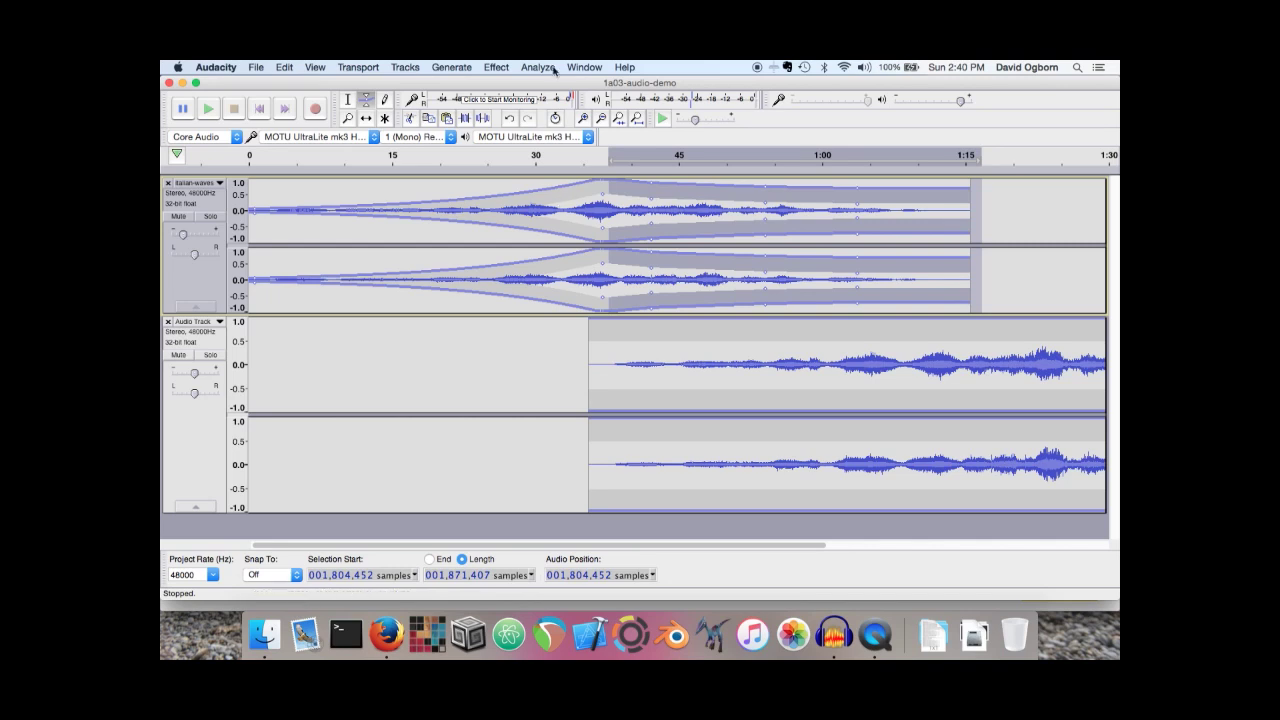
{"action": "left_click", "coordinate": [758, 66]}
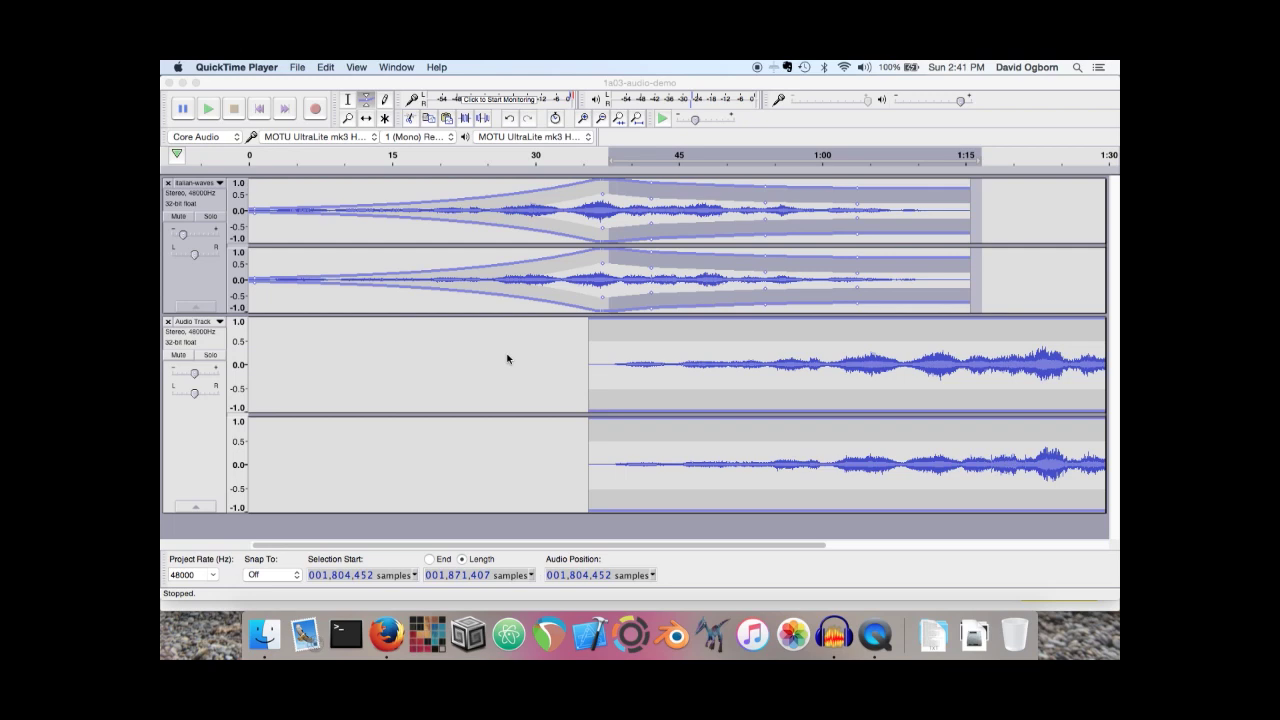
Remove both the italian-waves track and the second stereo track from the project
{"action": "left_click", "coordinate": [170, 186]}
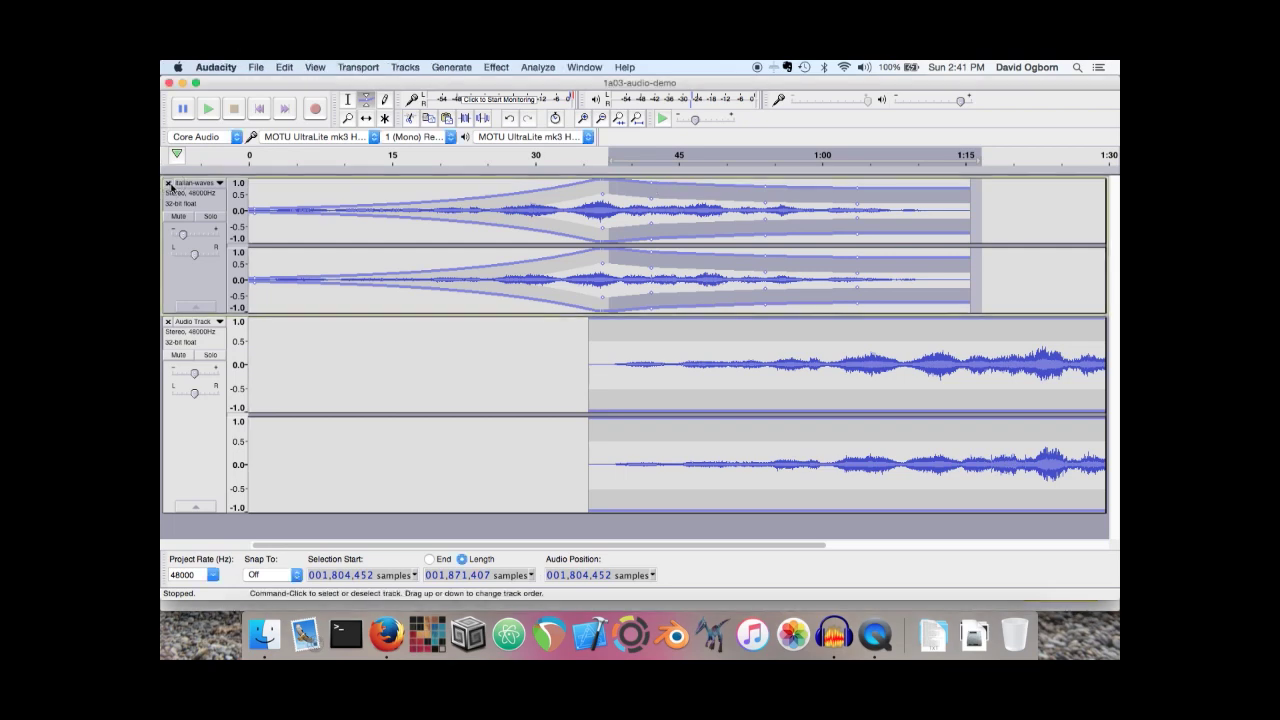
{"action": "left_click", "coordinate": [168, 184]}
{"action": "left_click", "coordinate": [168, 184]}
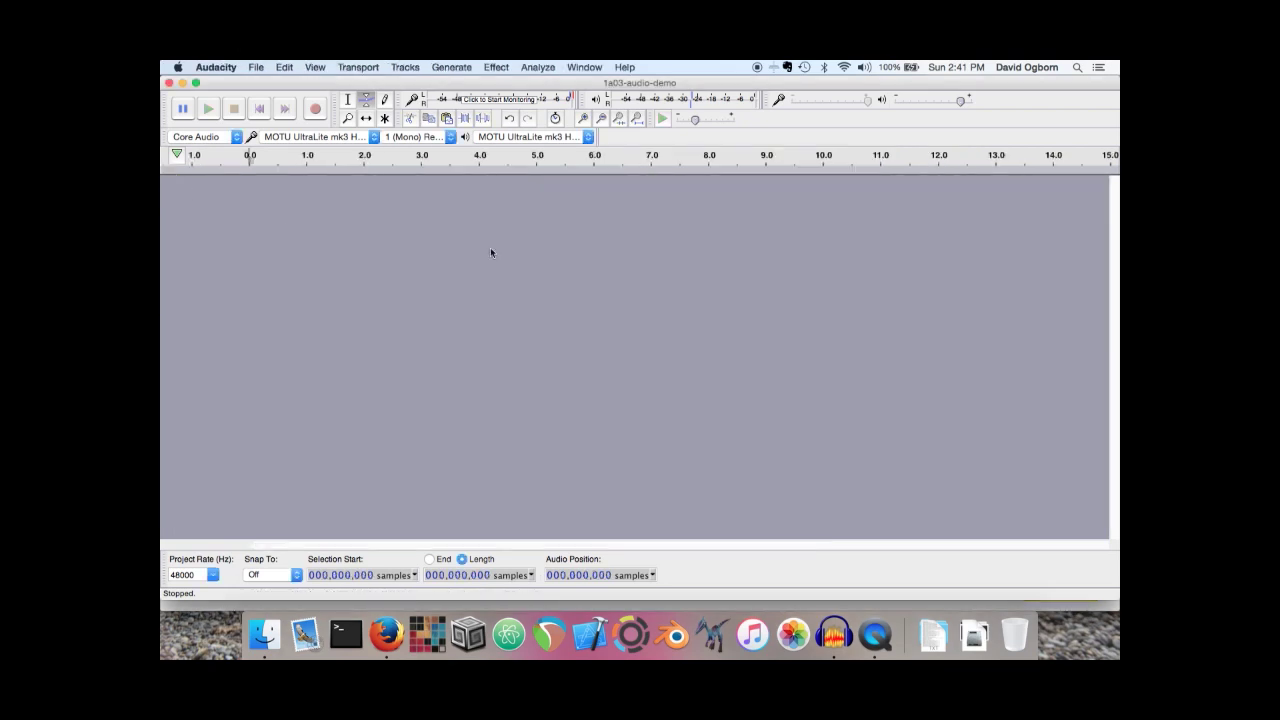
Import huh.wav from the audio-examples folder, making a copy of the file before editing
{"action": "left_click", "coordinate": [256, 67]}
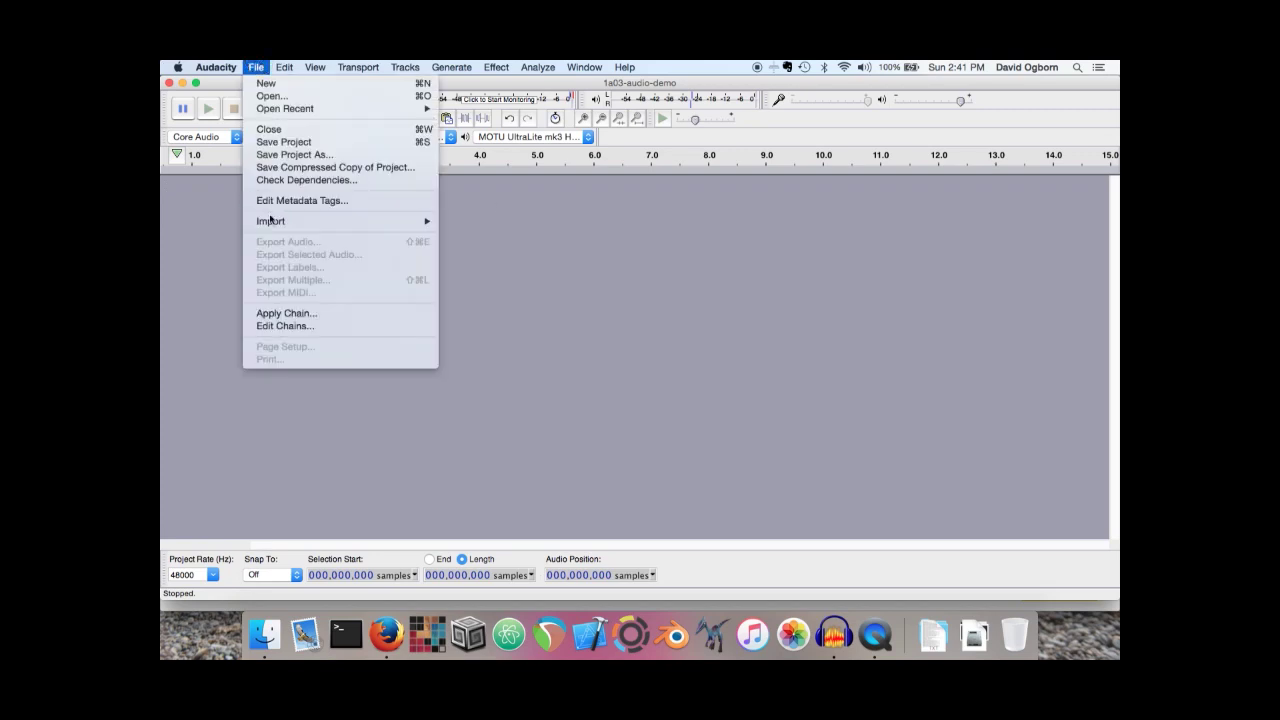
{"action": "mouse_move", "coordinate": [270, 220]}
{"action": "left_click", "coordinate": [471, 221]}
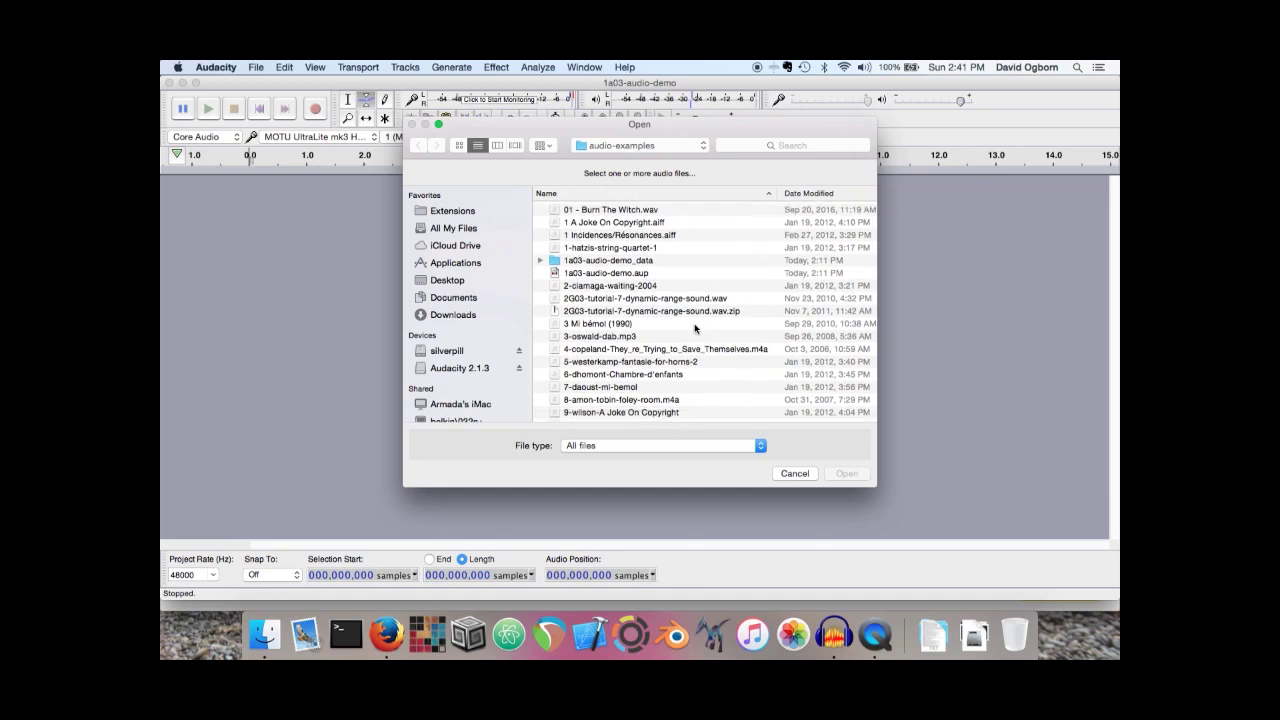
{"action": "scroll", "coordinate": [695, 328], "scroll_direction": "down", "scroll_amount": 10}
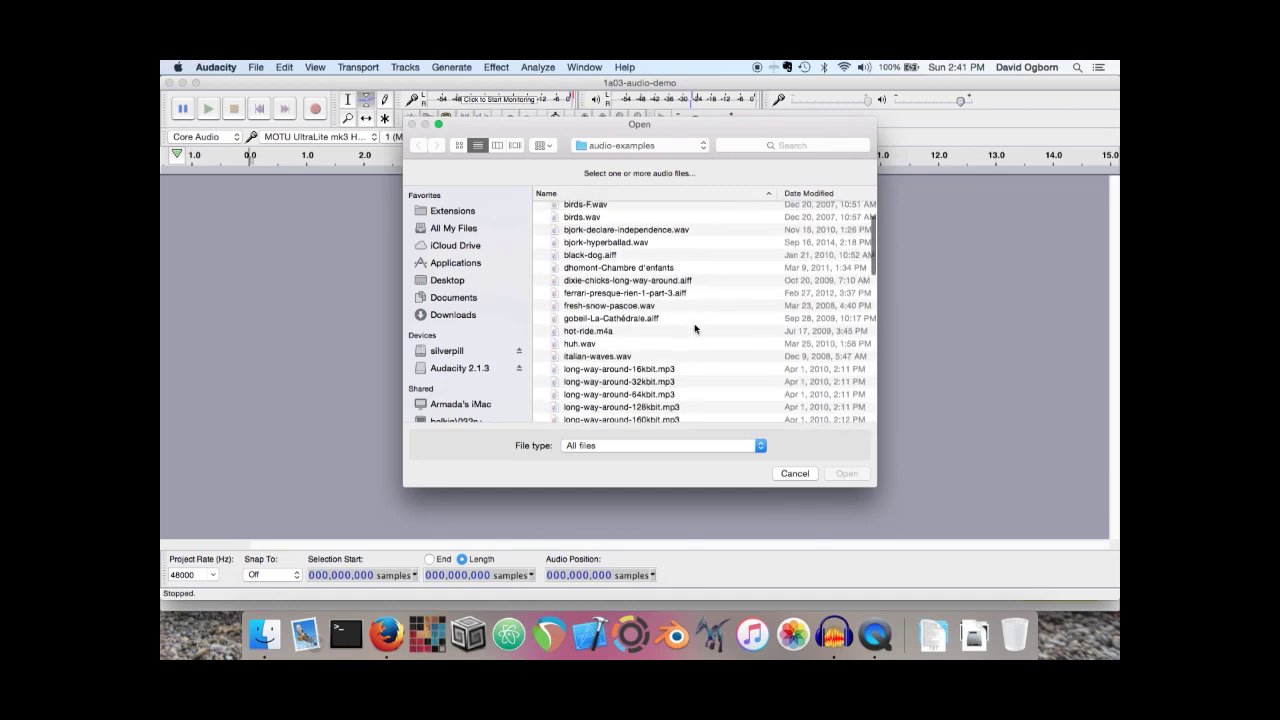
{"action": "scroll", "coordinate": [695, 328], "scroll_direction": "down", "scroll_amount": 2}
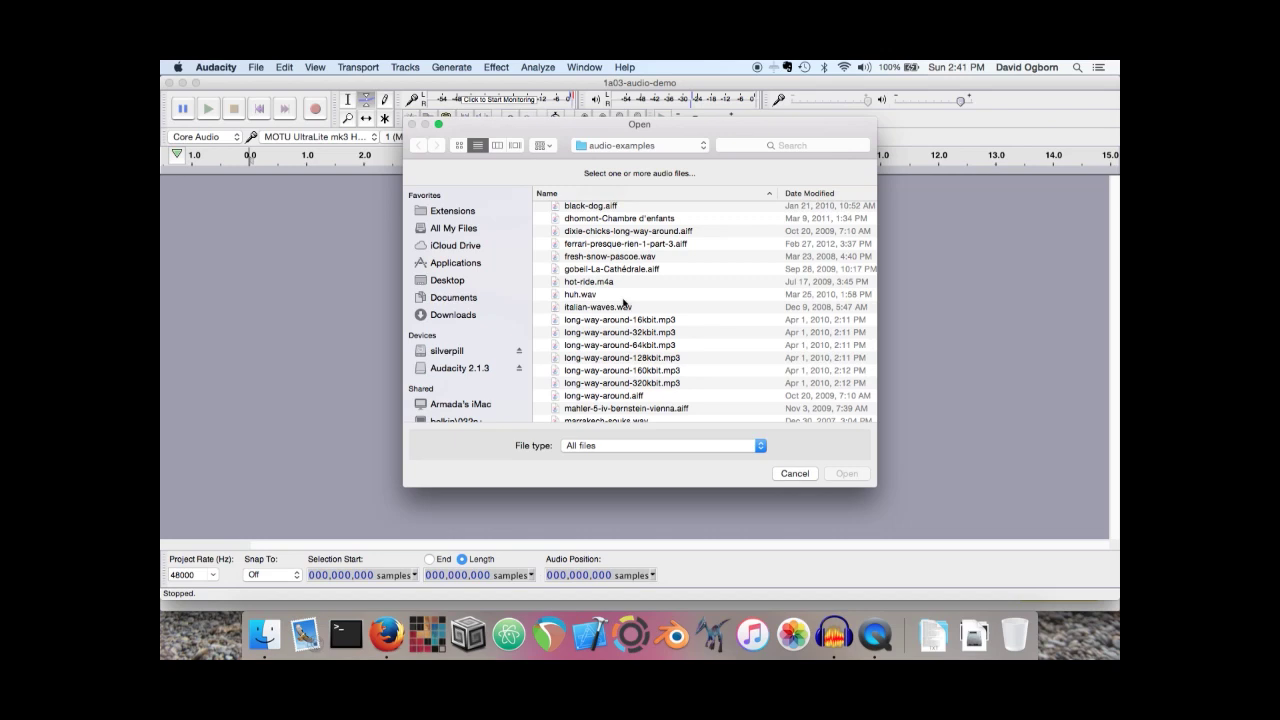
{"action": "left_click", "coordinate": [578, 296]}
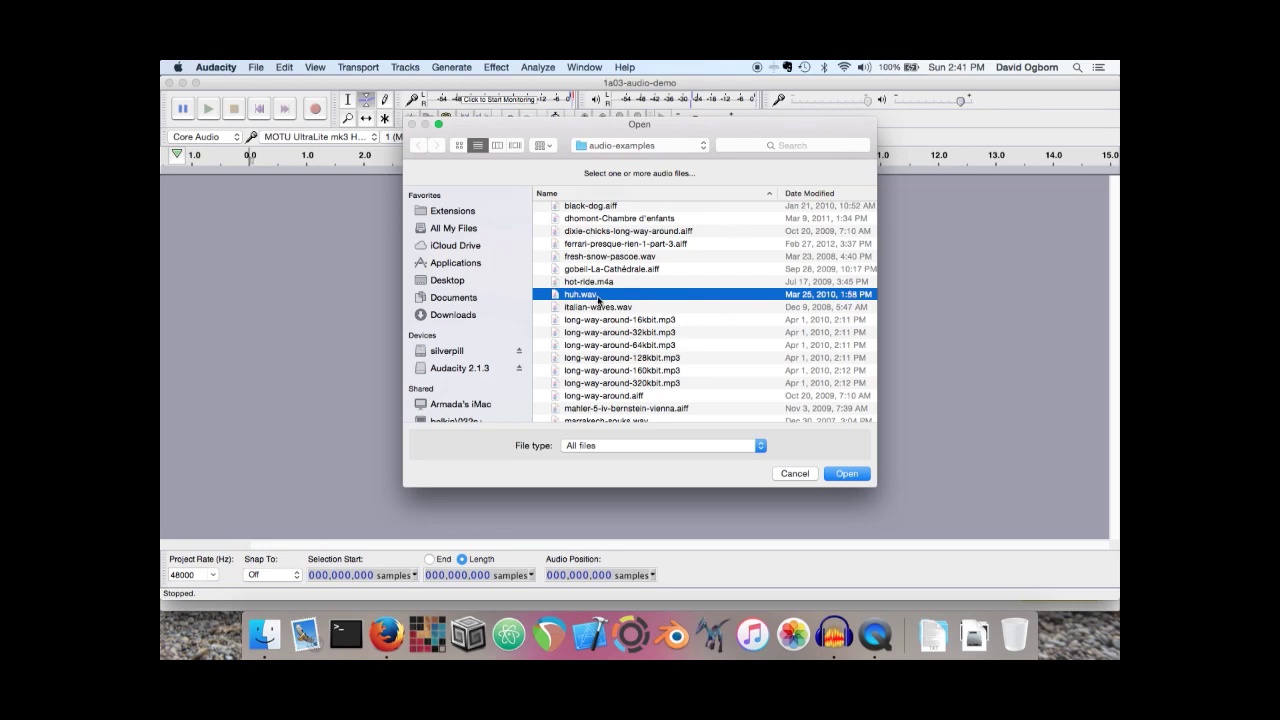
{"action": "double_click", "coordinate": [598, 297]}
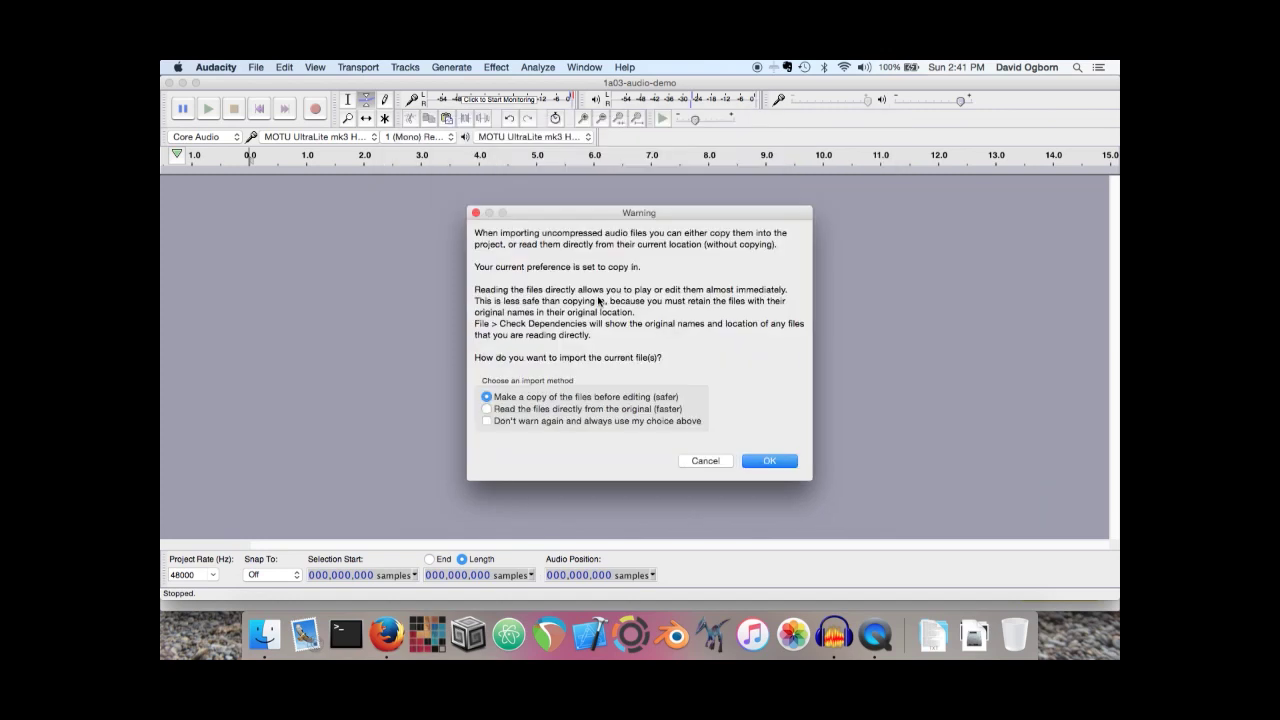
{"action": "left_click", "coordinate": [770, 460]}
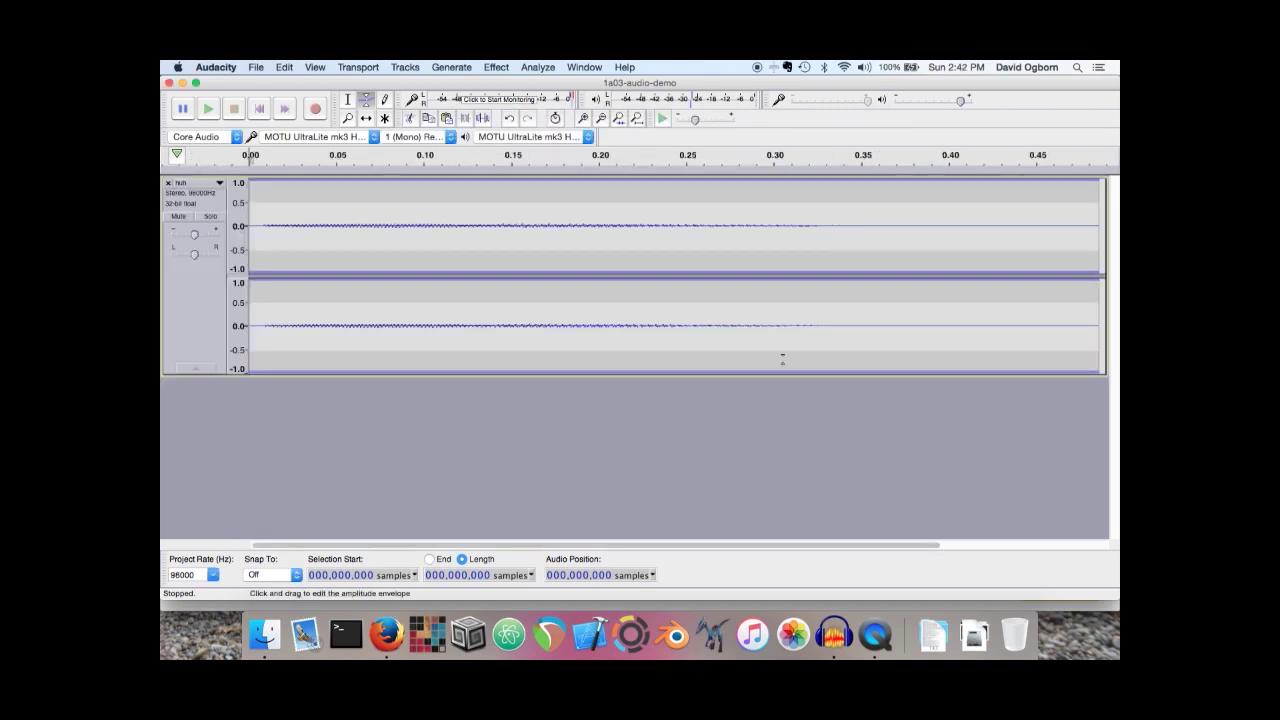
Play the huh track, lower its gain to -6.0 dB, and play it again
{"action": "key", "text": "space"}
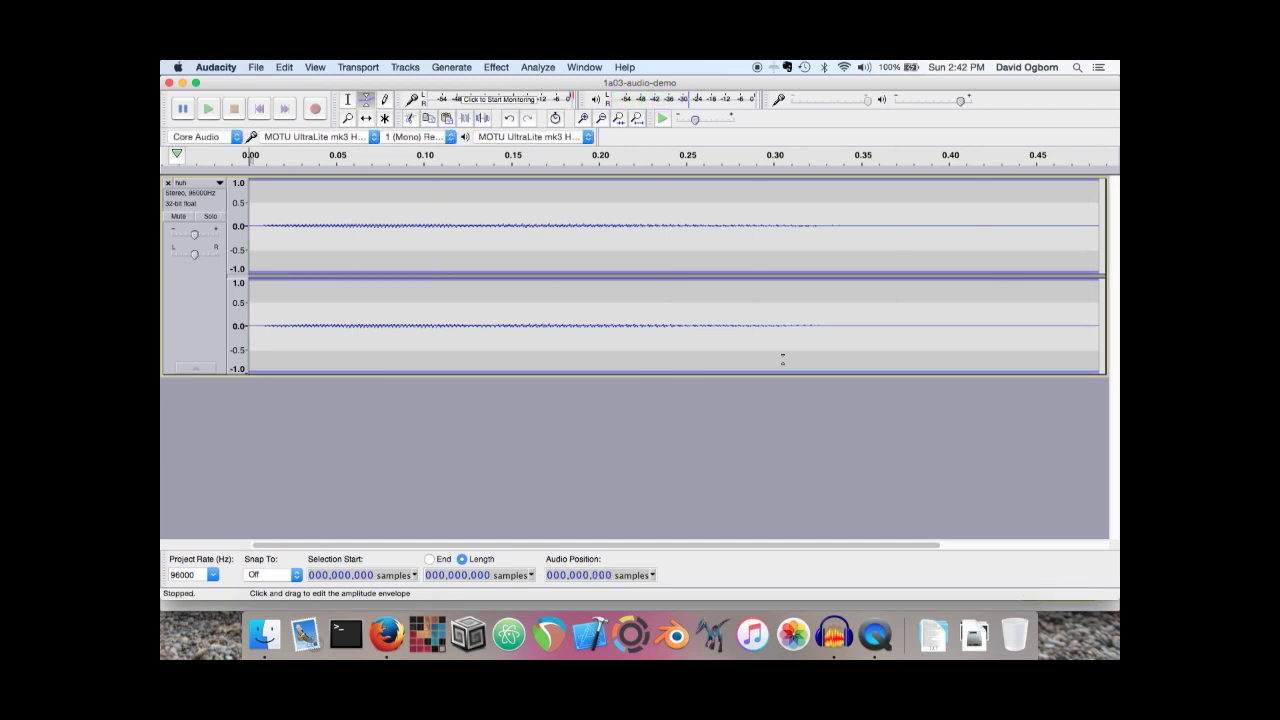
{"action": "key", "text": "space"}
{"action": "left_click", "coordinate": [195, 235]}
{"action": "left_click_drag", "start_coordinate": [195, 235], "coordinate": [188, 236]}
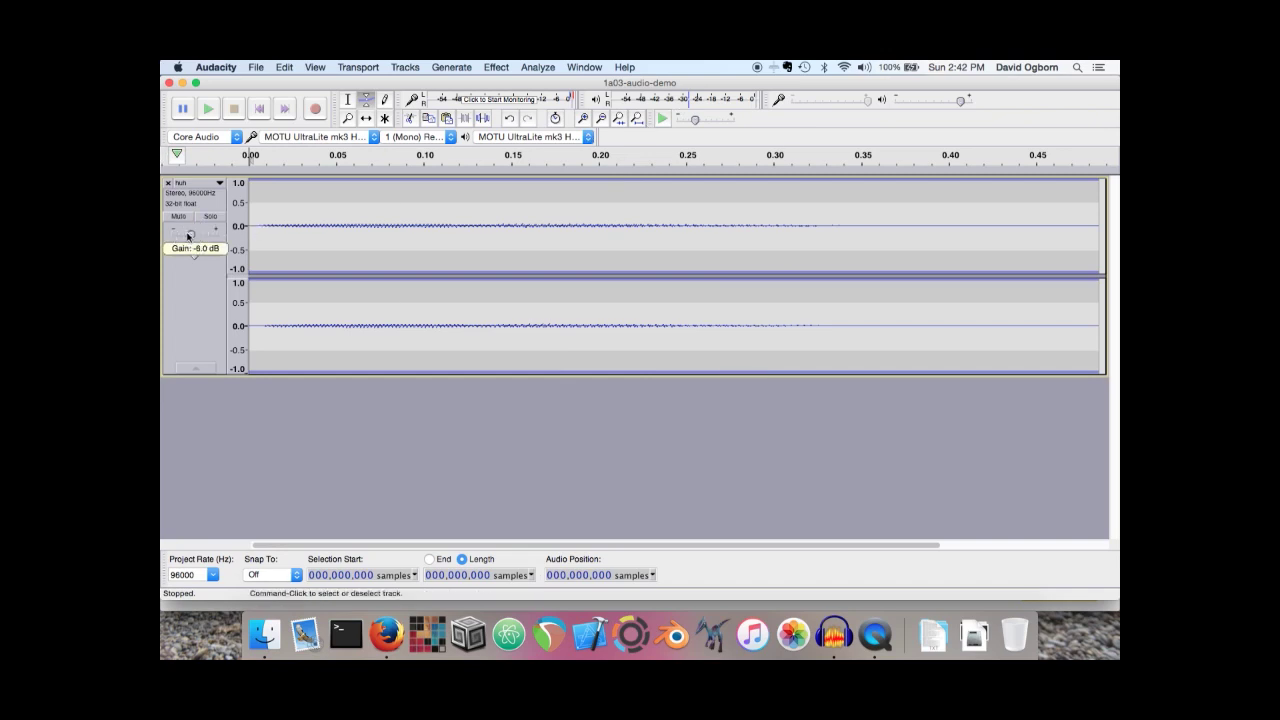
{"action": "key", "text": "space"}
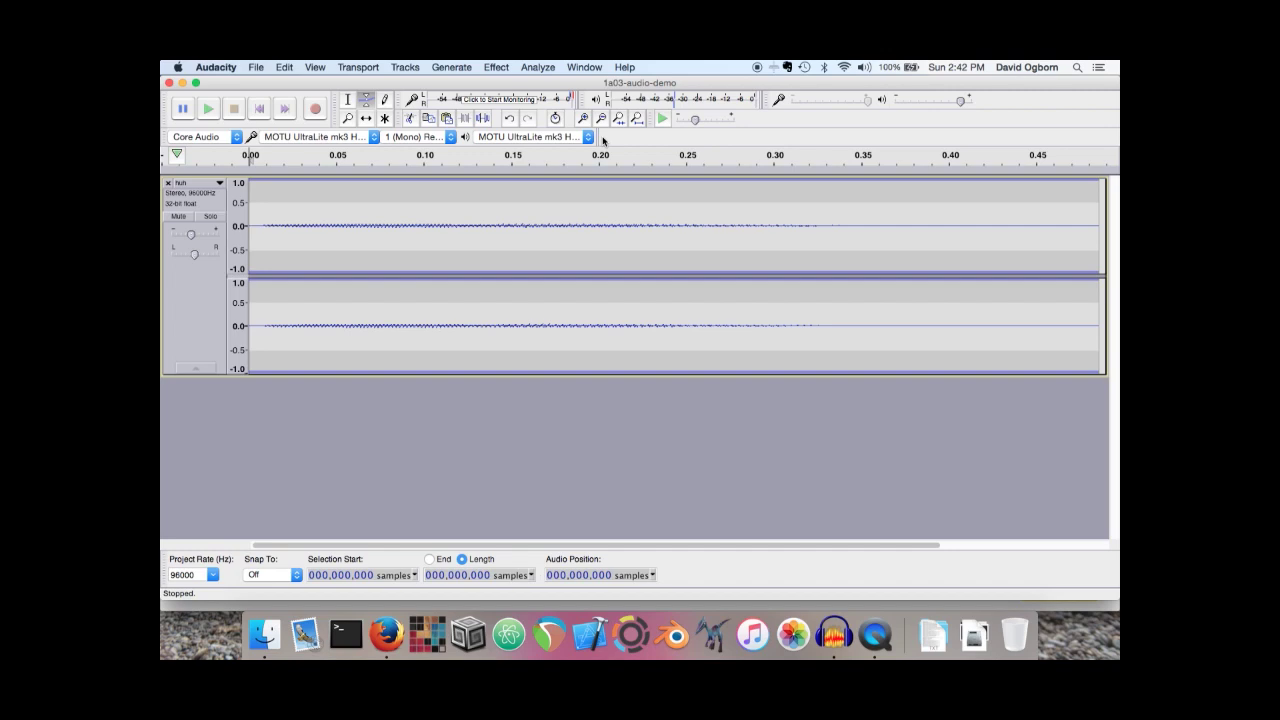
Apply the Change Speed effect to the whole huh track with a speed multiplier of 0.25
{"action": "left_click", "coordinate": [505, 67]}
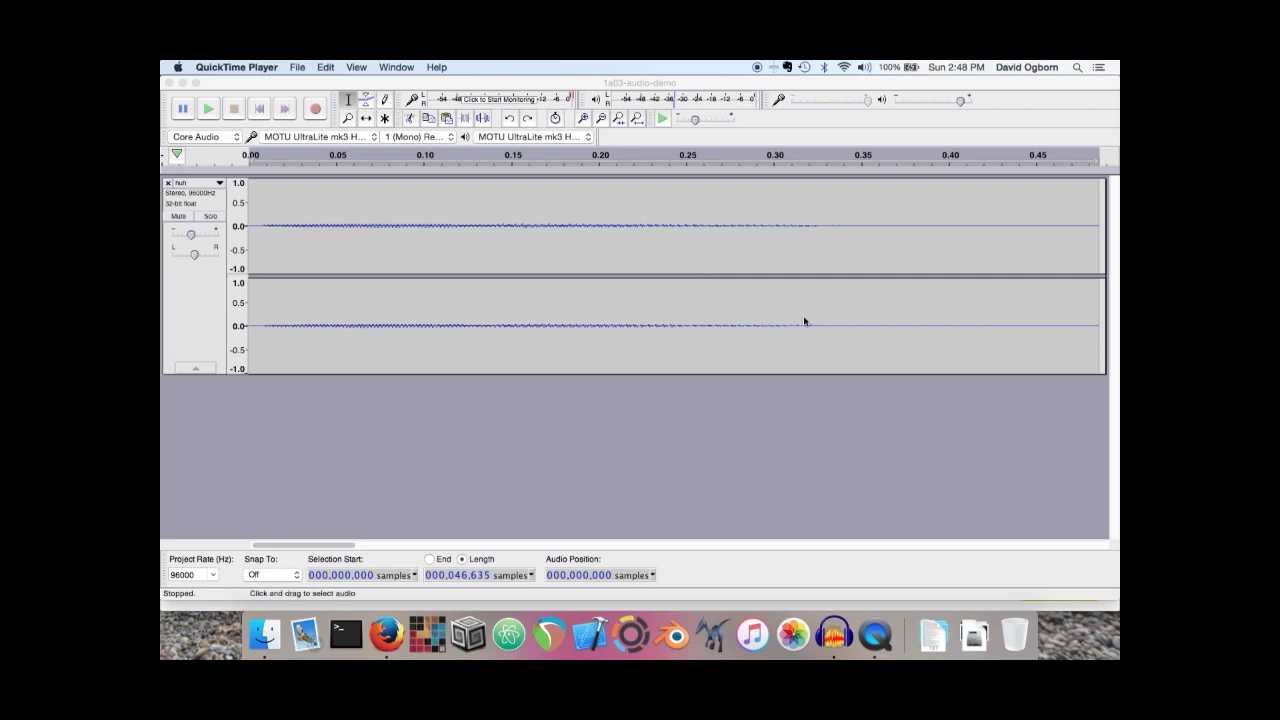
{"action": "left_click", "coordinate": [663, 430]}
{"action": "left_click", "coordinate": [496, 66]}
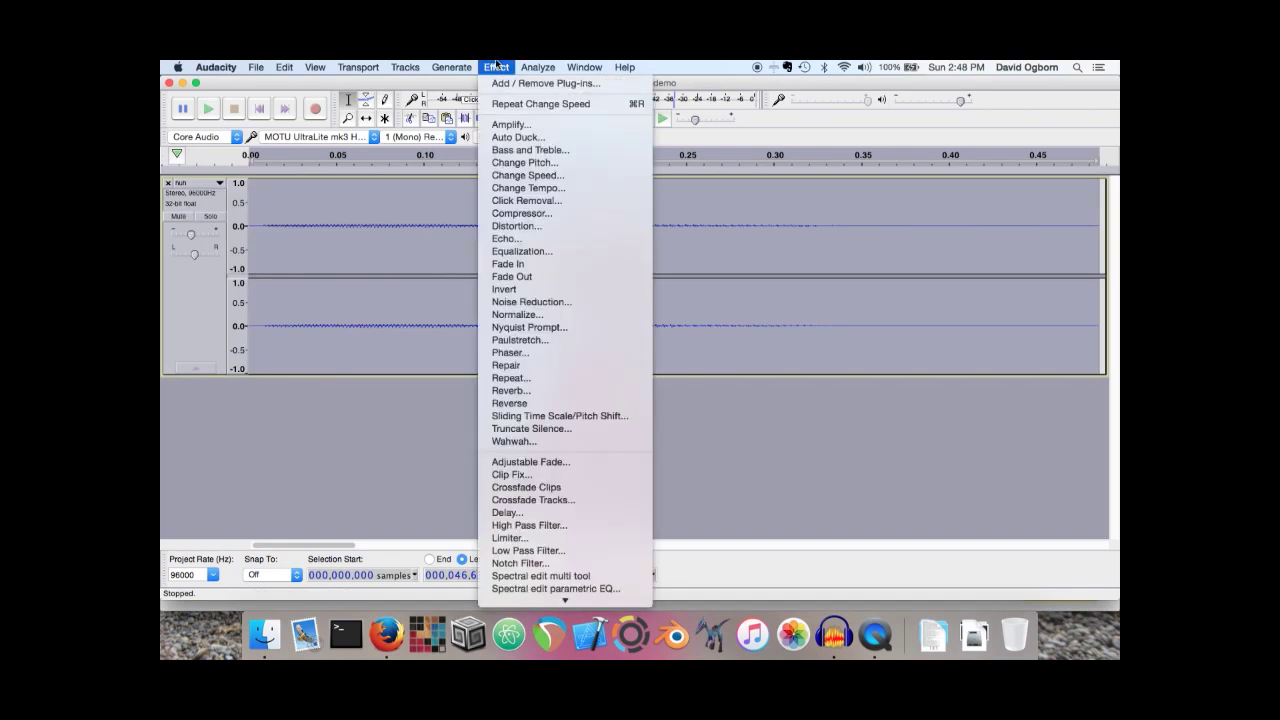
{"action": "left_click", "coordinate": [519, 178]}
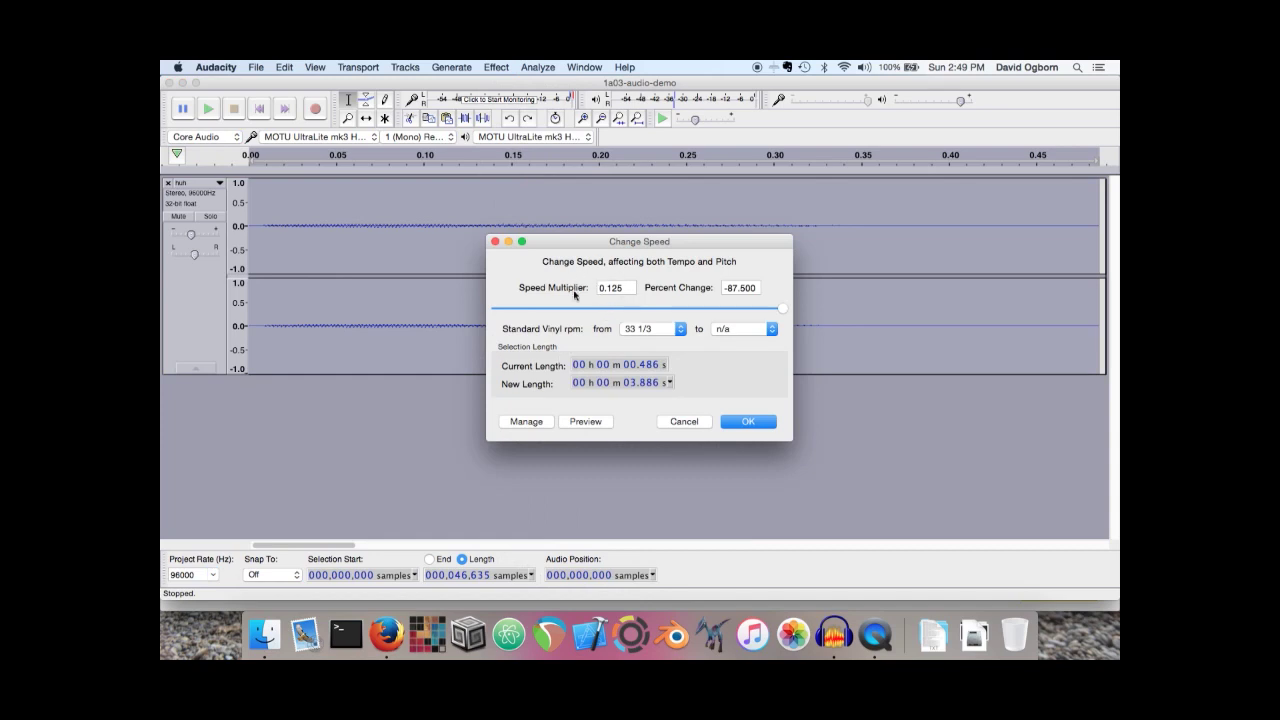
{"action": "double_click", "coordinate": [604, 289]}
{"action": "type", "text": "1"}
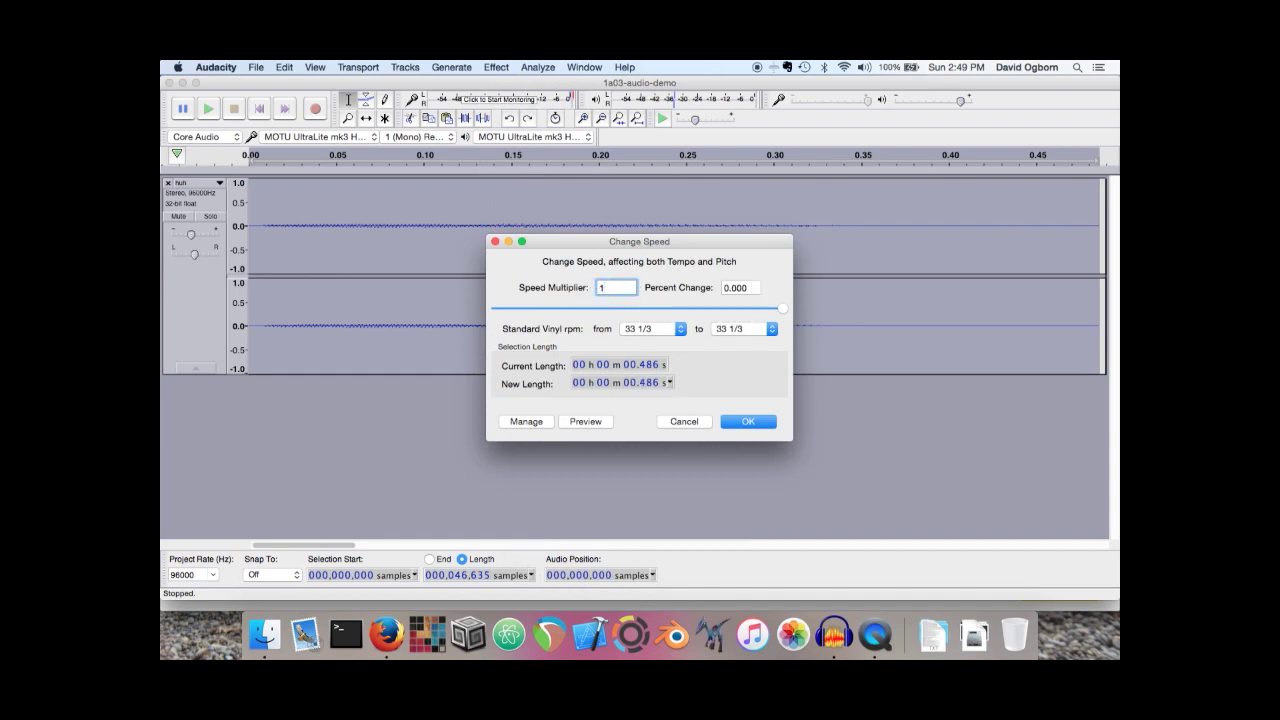
{"action": "key", "text": "BackSpace"}
{"action": "type", "text": "0.25"}
{"action": "left_click", "coordinate": [741, 422]}
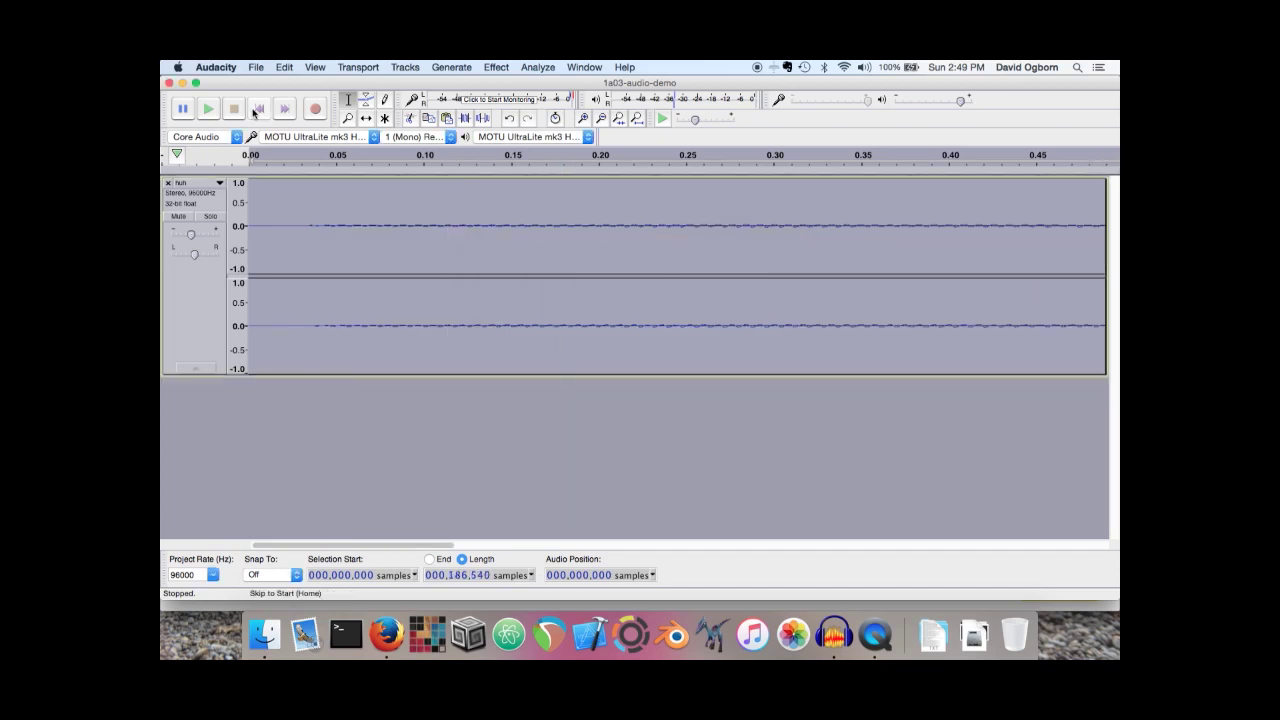
Play the slowed huh track from the start
{"action": "left_click", "coordinate": [254, 113]}
{"action": "key", "text": "space"}
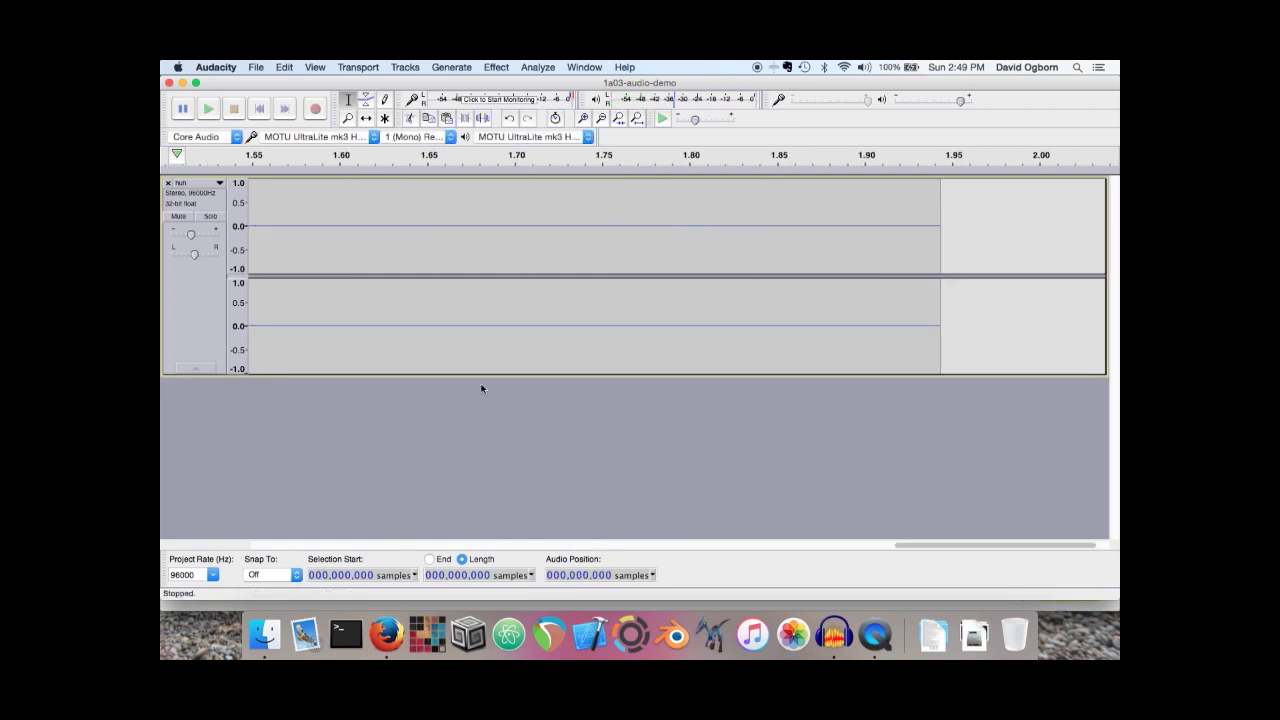
{"action": "left_click_drag", "start_coordinate": [920, 545], "coordinate": [501, 540]}
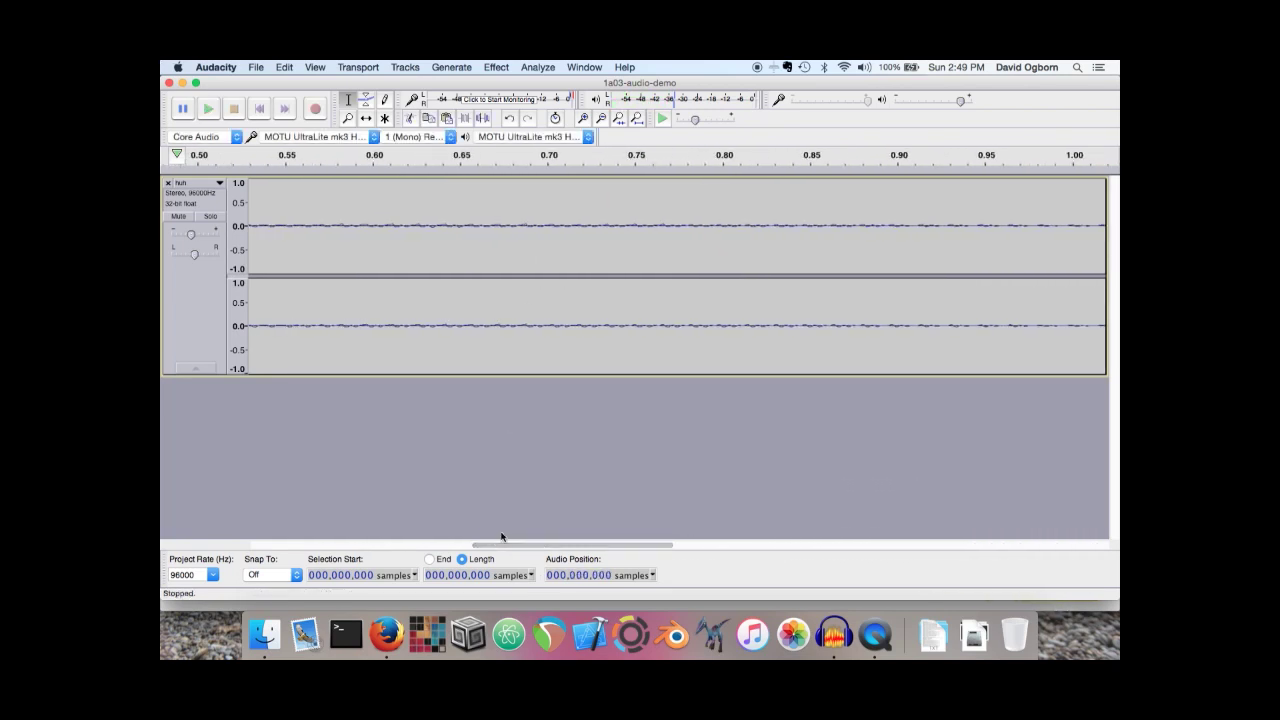
Undo the speed change and play the original-speed huh track from the start
{"action": "key", "text": "super+z"}
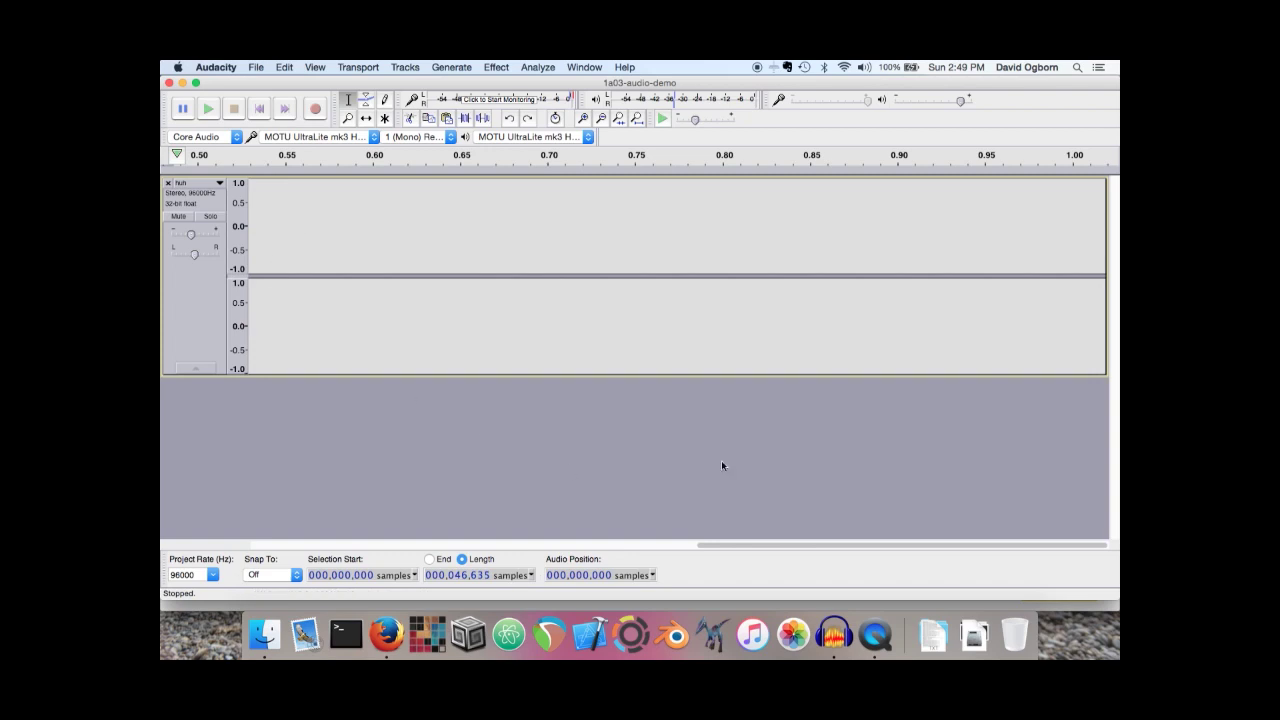
{"action": "left_click_drag", "start_coordinate": [729, 542], "coordinate": [249, 535]}
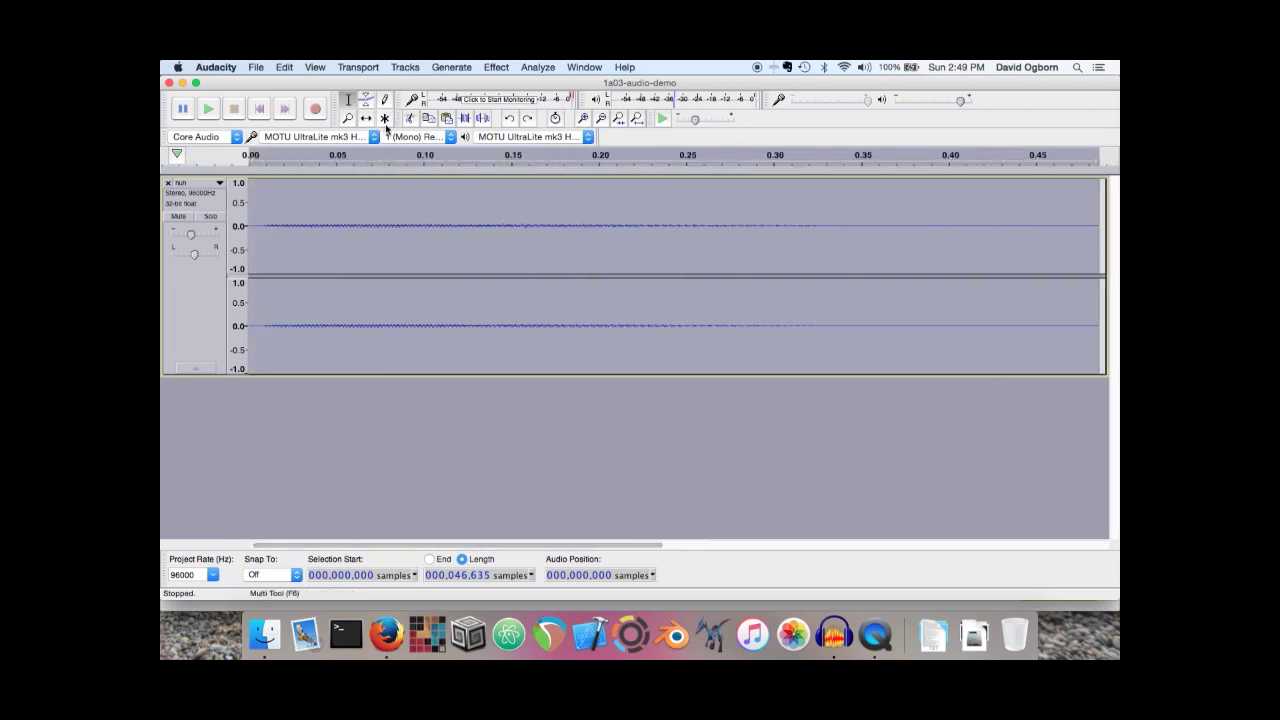
{"action": "left_click", "coordinate": [259, 108]}
{"action": "key", "text": "space"}
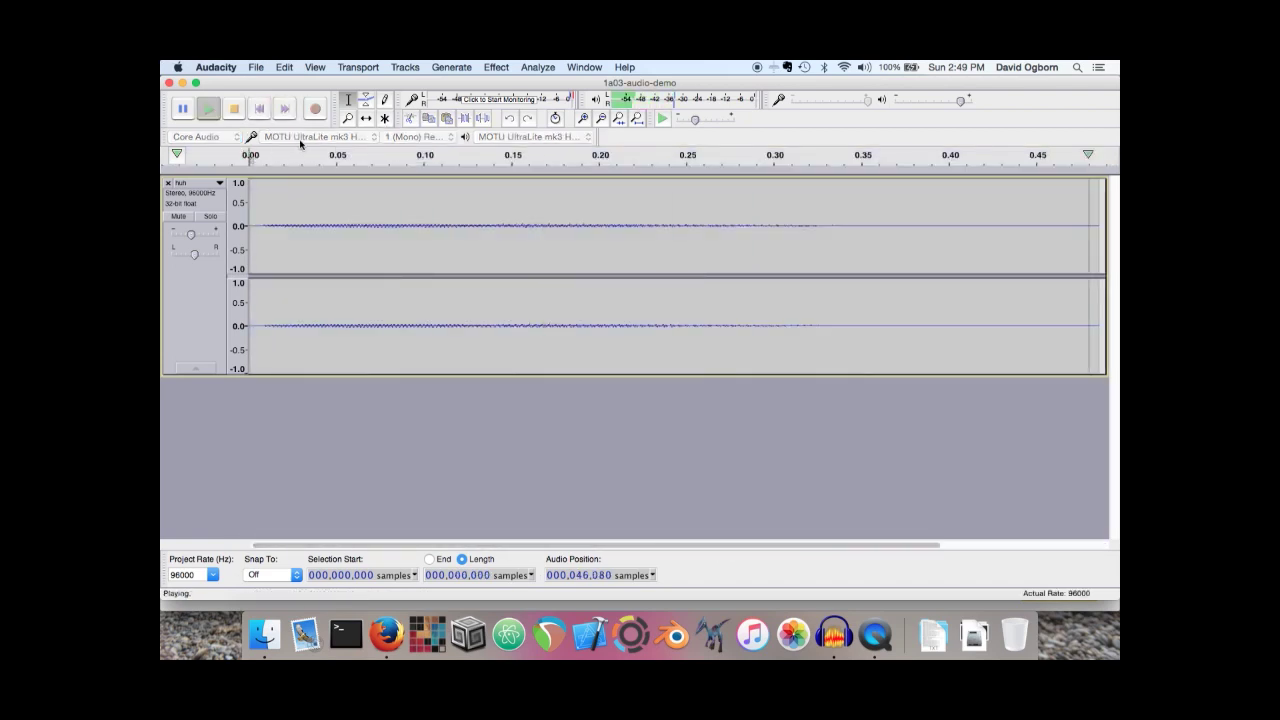
Redo the speed change on the huh track and play it again from the start
{"action": "left_click", "coordinate": [284, 67]}
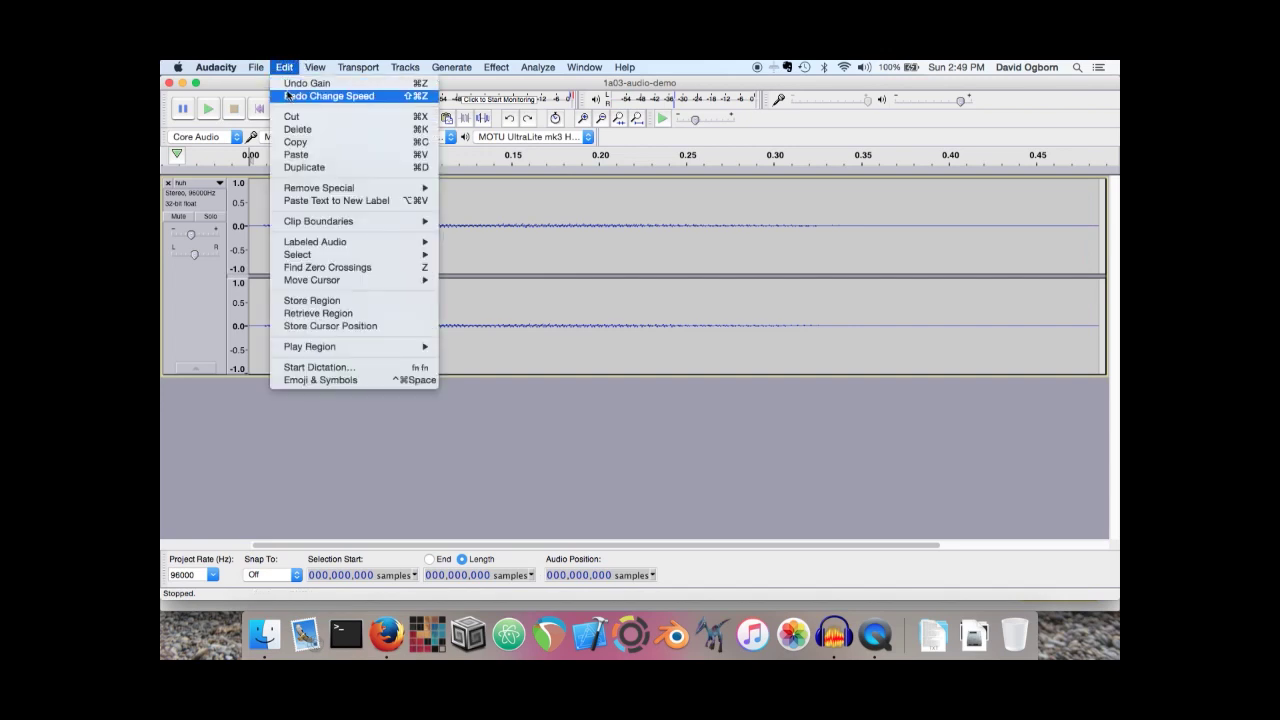
{"action": "left_click", "coordinate": [287, 95]}
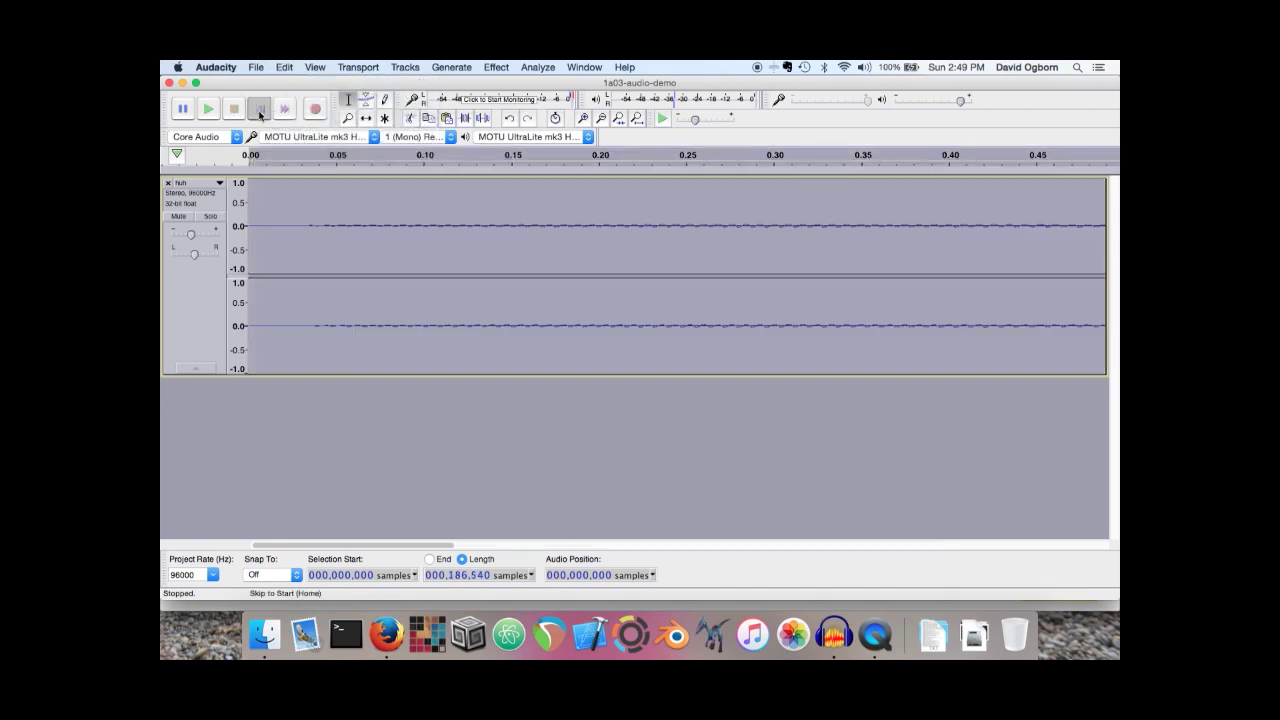
{"action": "left_click", "coordinate": [259, 110]}
{"action": "left_click", "coordinate": [209, 110]}
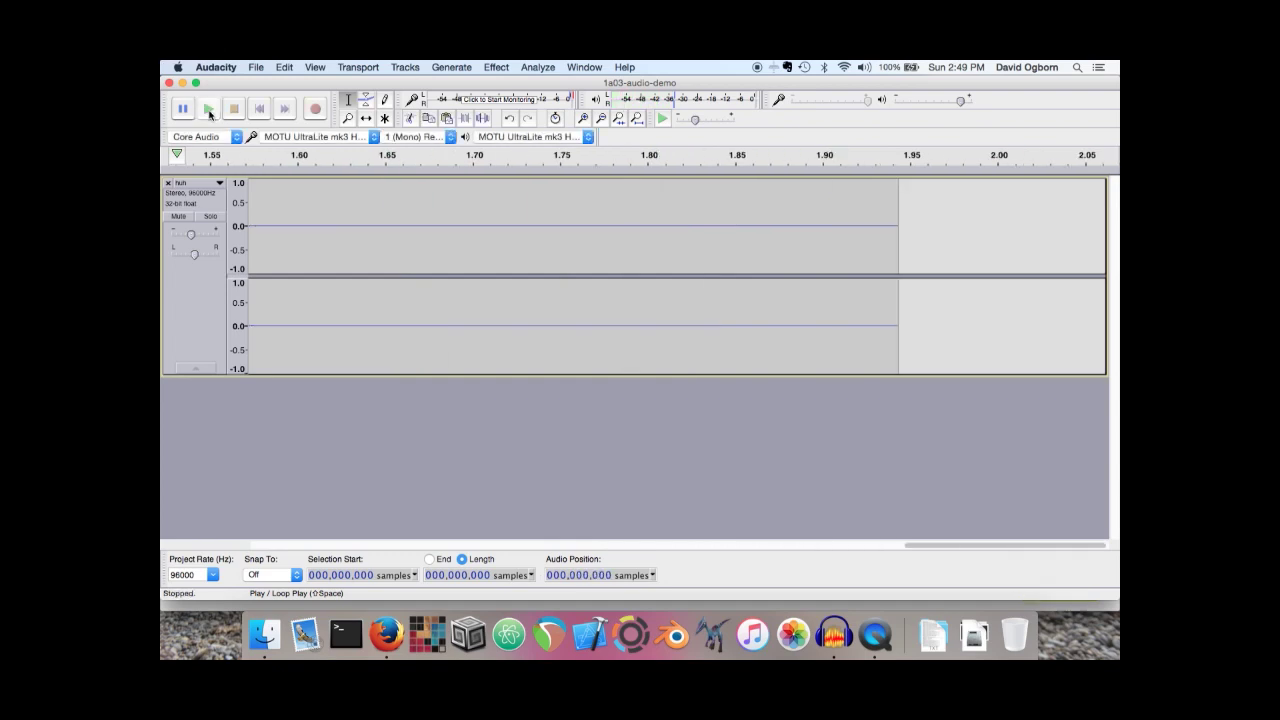
Undo the speed change and the earlier gain reduction on the huh track
{"action": "left_click", "coordinate": [505, 67]}
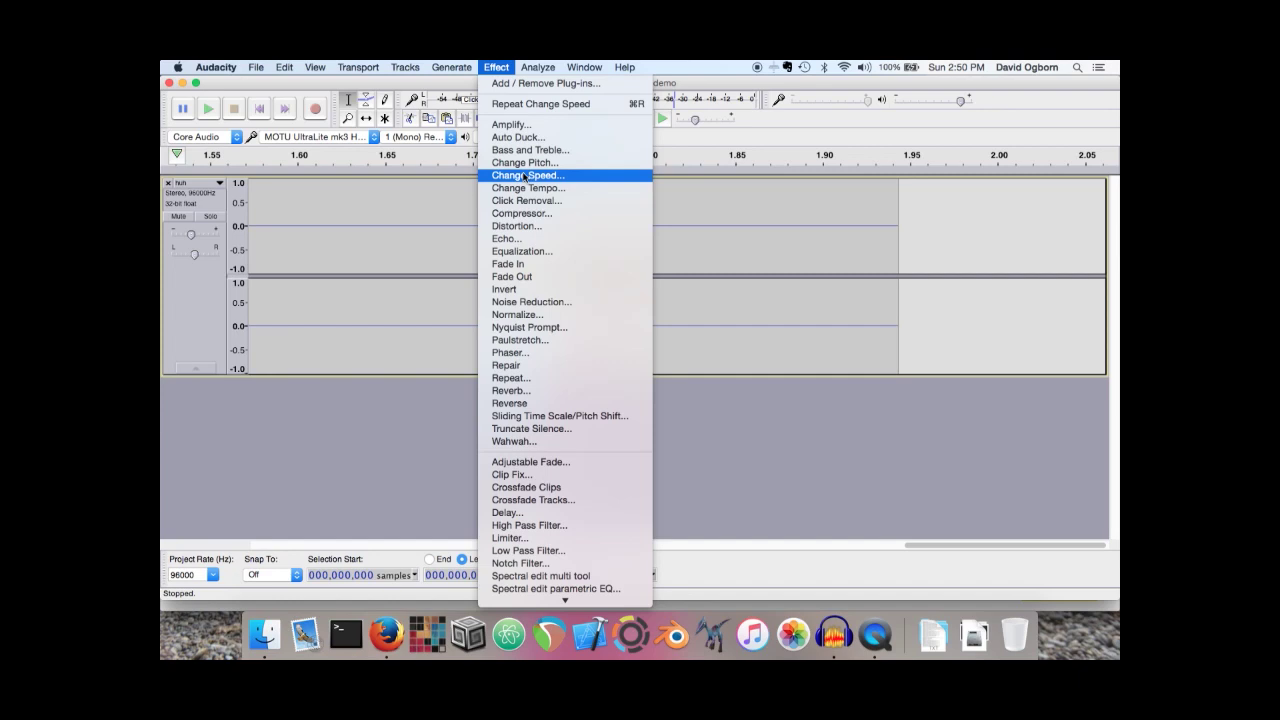
{"action": "key", "text": "Escape"}
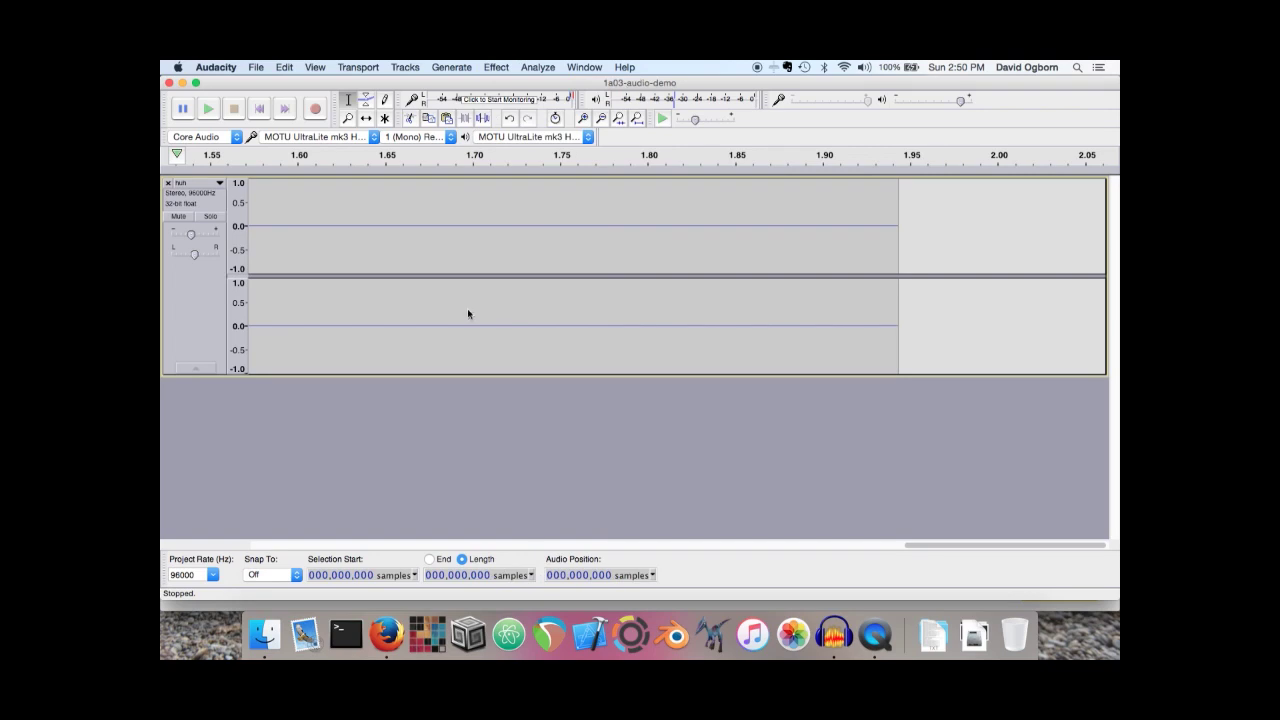
{"action": "left_click", "coordinate": [386, 460]}
{"action": "key", "text": "super+a"}
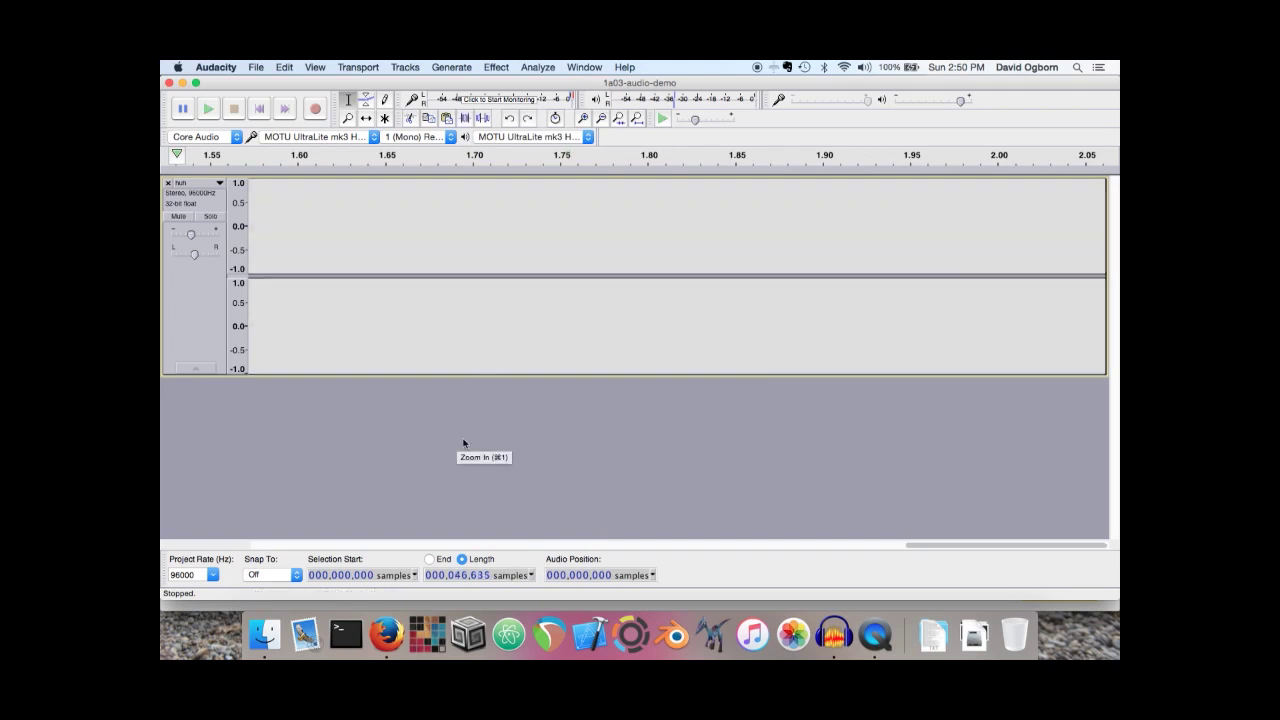
{"action": "left_click_drag", "start_coordinate": [940, 546], "coordinate": [162, 545]}
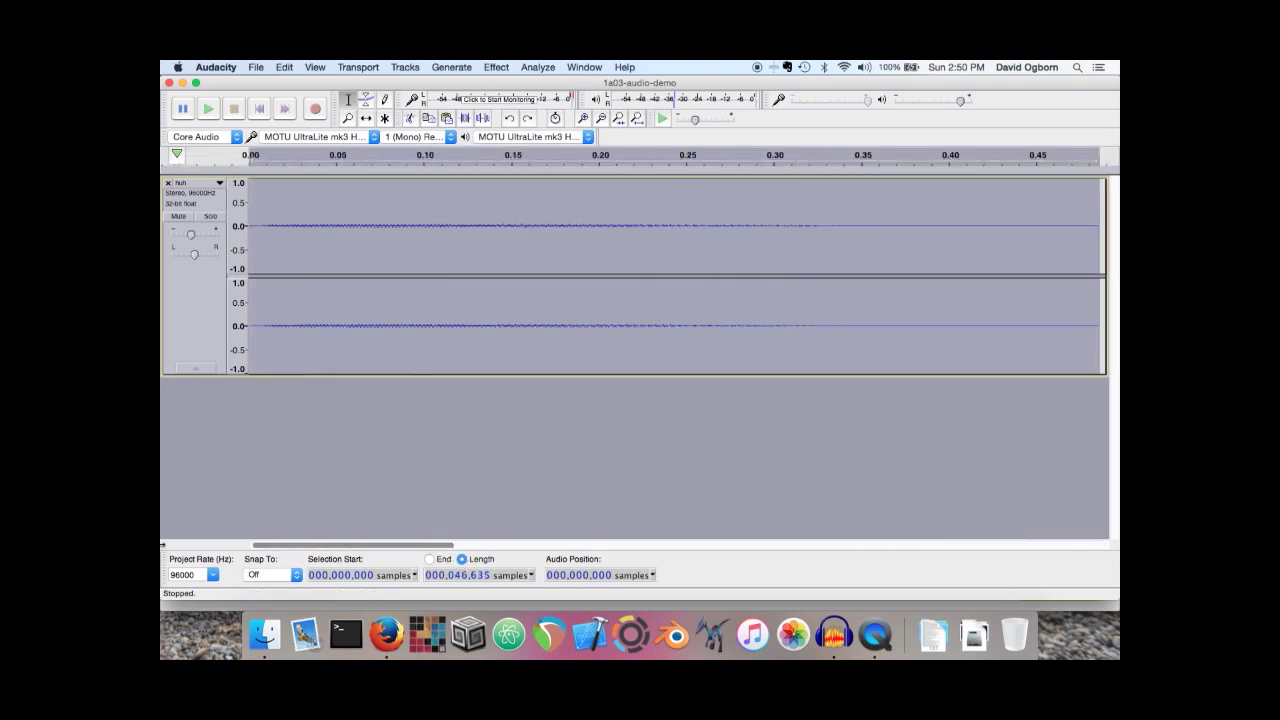
{"action": "left_click", "coordinate": [471, 390]}
Select the whole huh track and apply the Change Speed effect with a speed multiplier of 0.125
{"action": "left_click", "coordinate": [538, 67]}
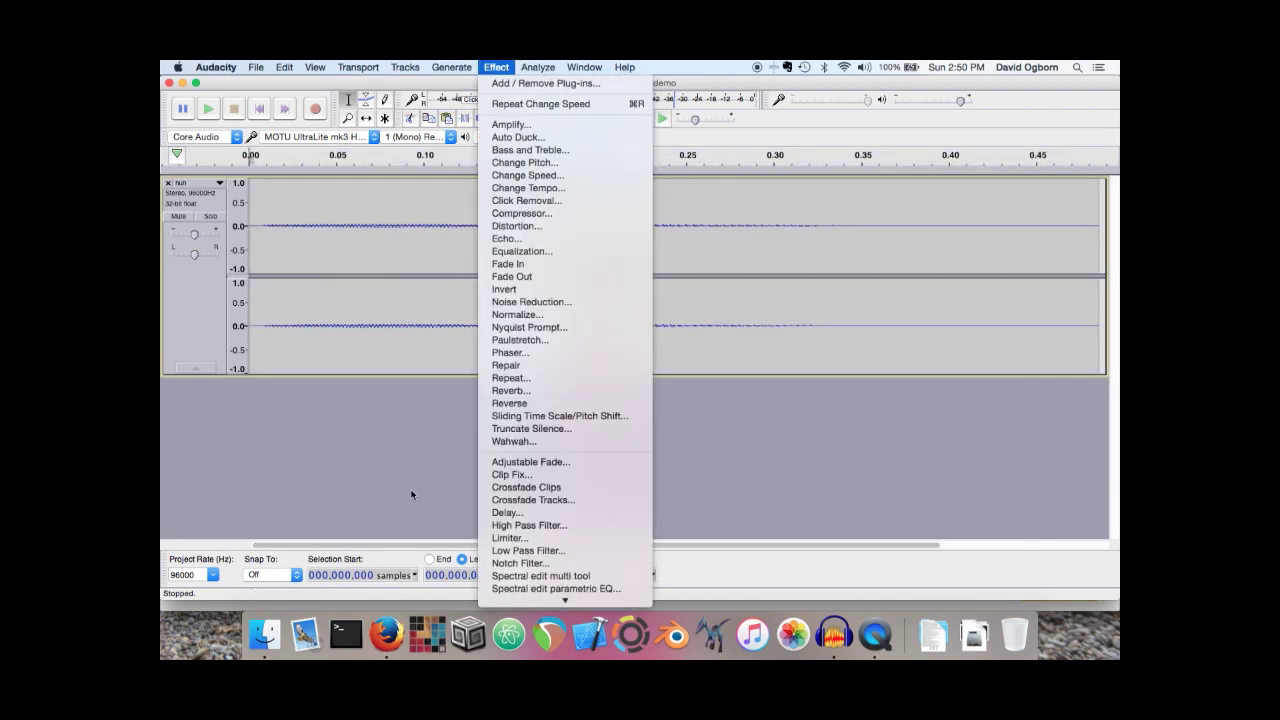
{"action": "left_click", "coordinate": [411, 494]}
{"action": "key", "text": "super+a"}
{"action": "left_click", "coordinate": [584, 67]}
{"action": "mouse_move", "coordinate": [502, 66]}
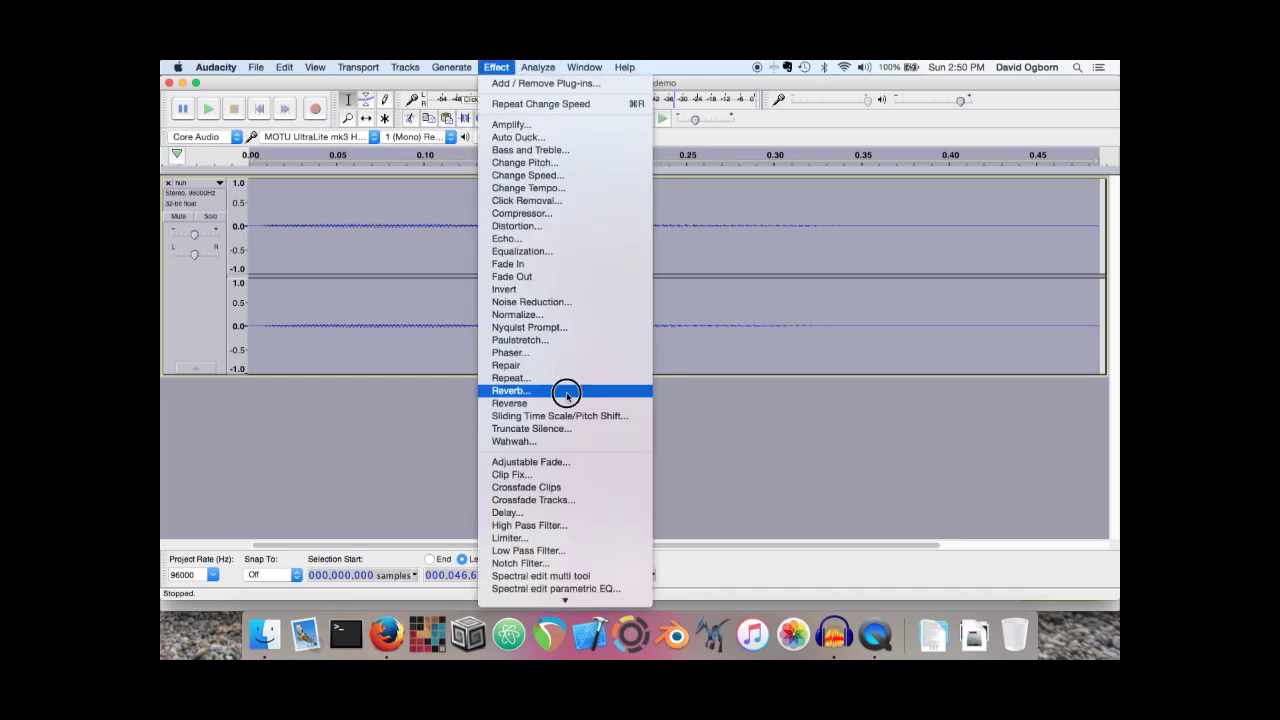
{"action": "left_click", "coordinate": [540, 175]}
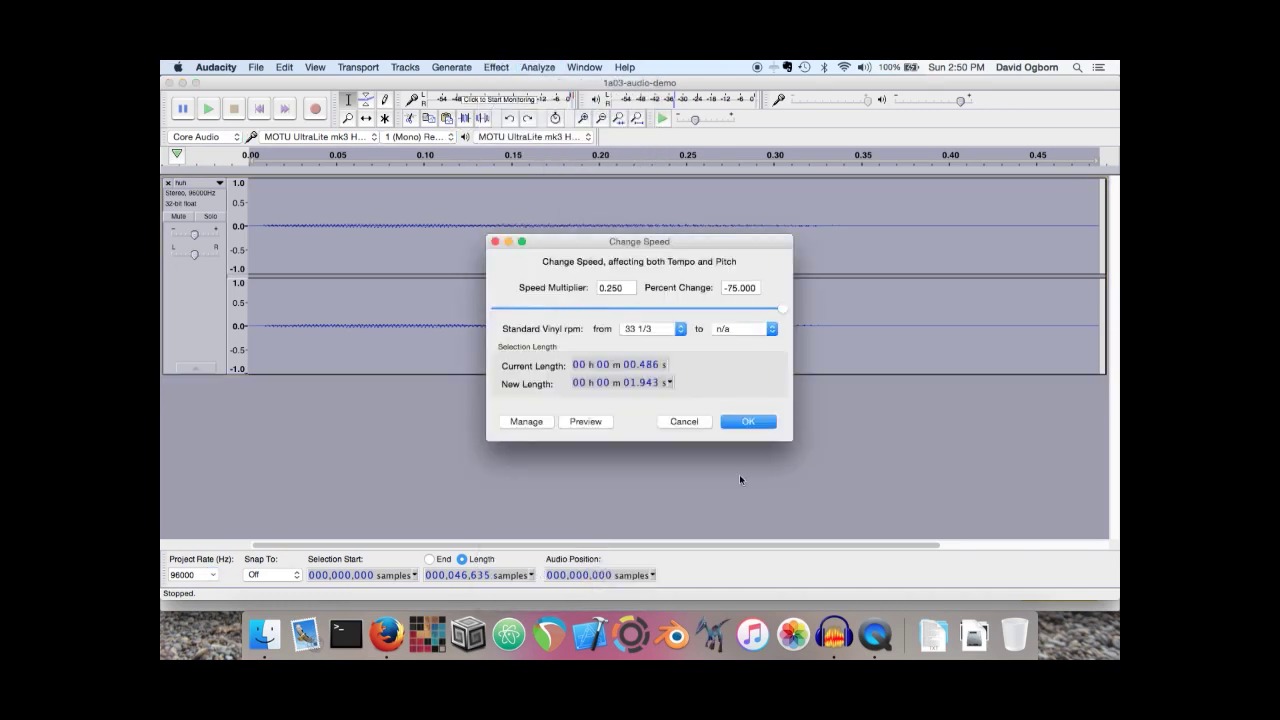
{"action": "left_click", "coordinate": [628, 288]}
{"action": "key", "text": "BackSpace"}
{"action": "key", "text": "BackSpace"}
{"action": "key", "text": "BackSpace"}
{"action": "type", "text": "12"}
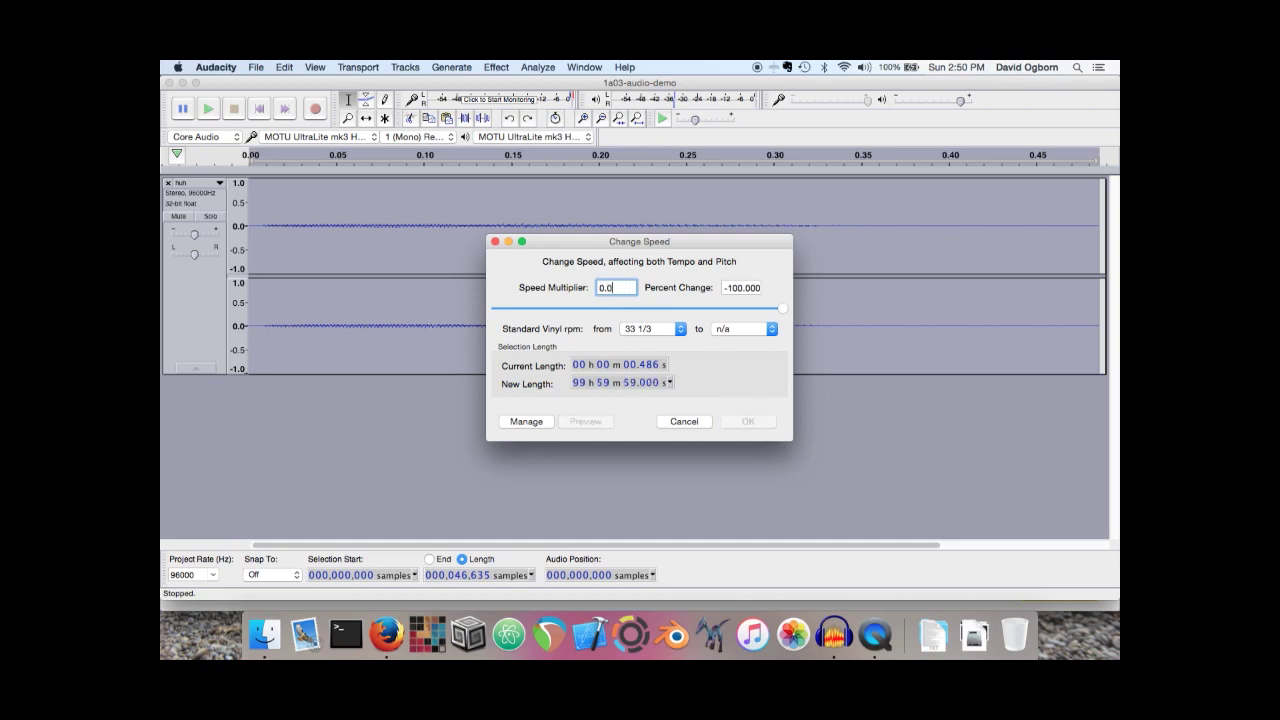
{"action": "key", "text": "BackSpace"}
{"action": "key", "text": "BackSpace"}
{"action": "type", "text": "125"}
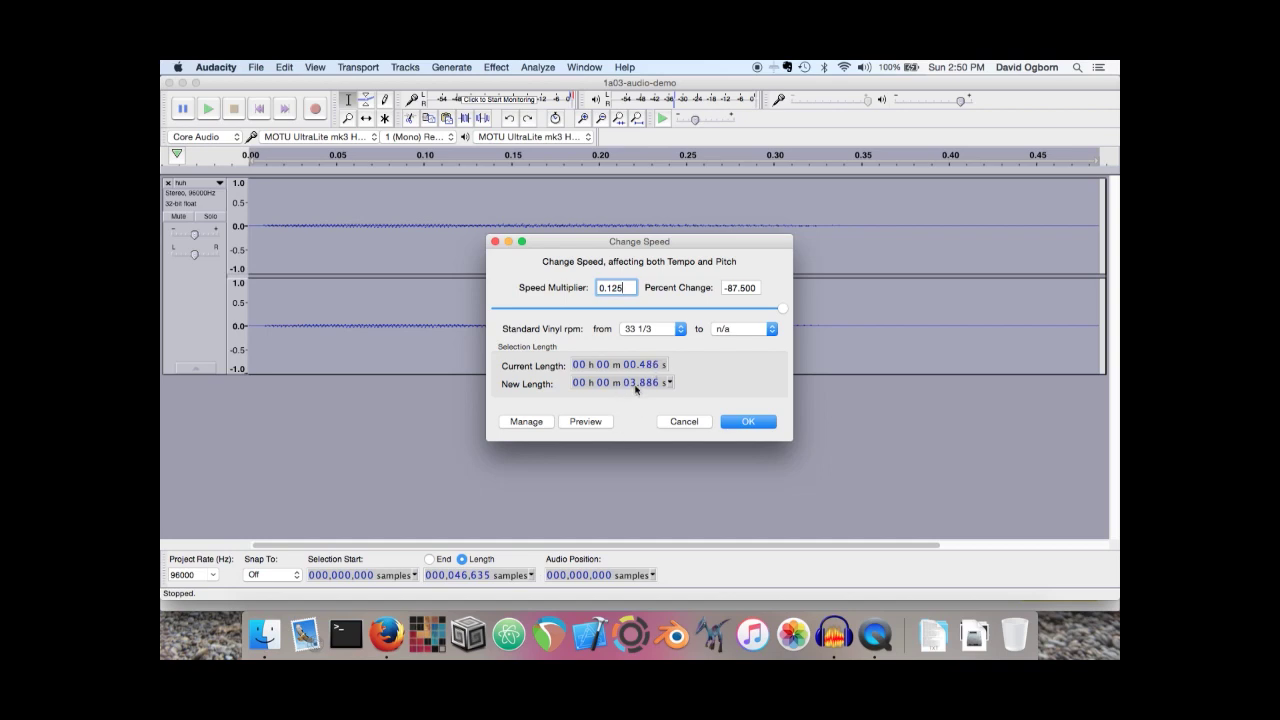
{"action": "left_click", "coordinate": [733, 421]}
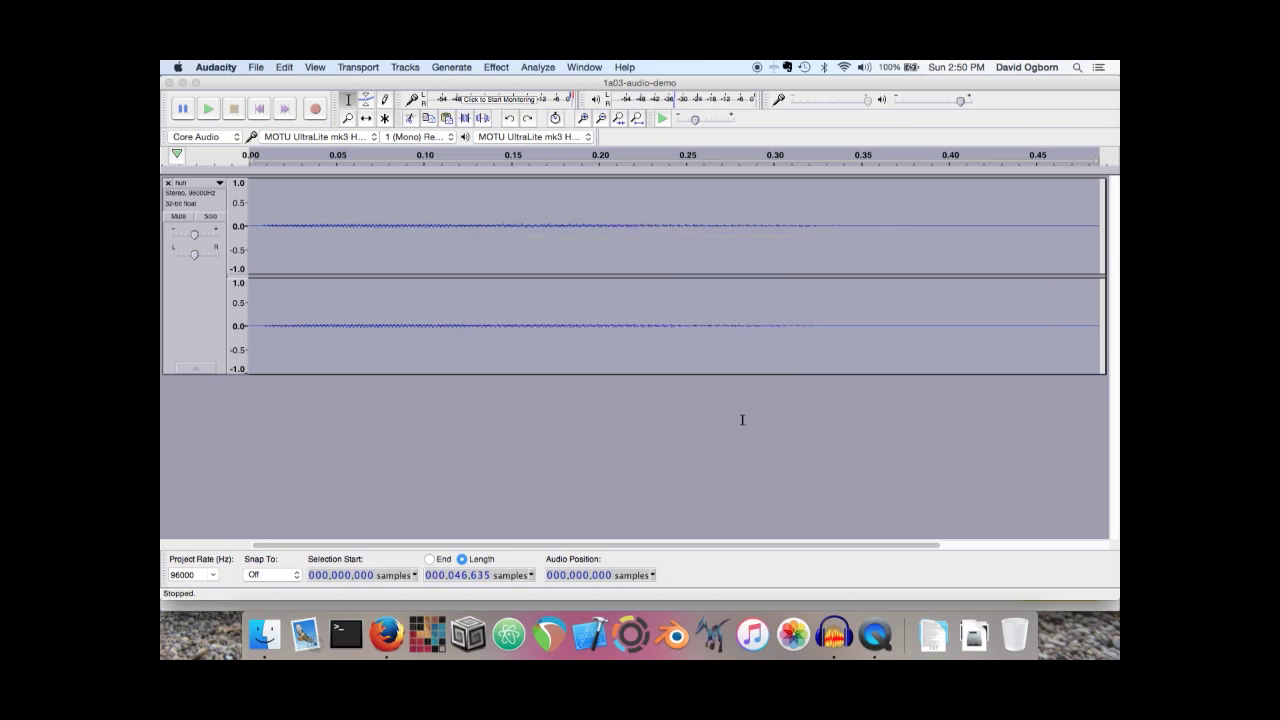
Play the huh track from the start to hear it at one-eighth speed
{"action": "left_click", "coordinate": [259, 108]}
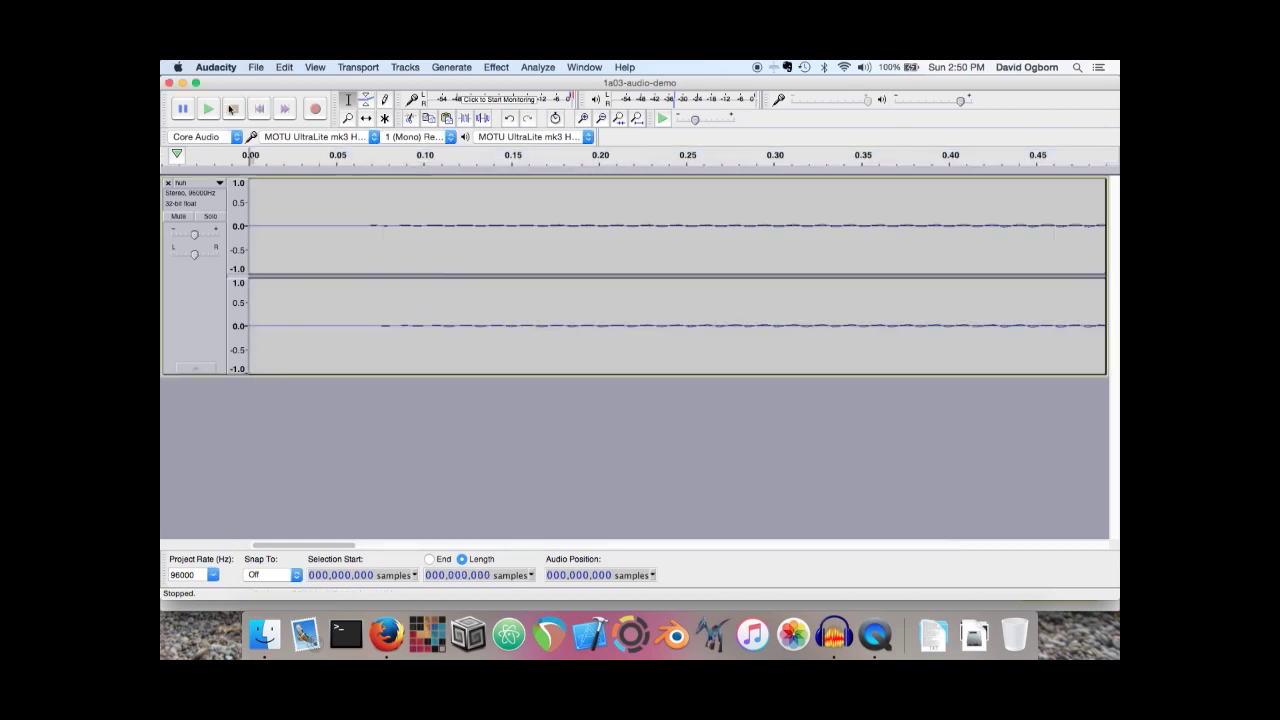
{"action": "left_click", "coordinate": [207, 108]}
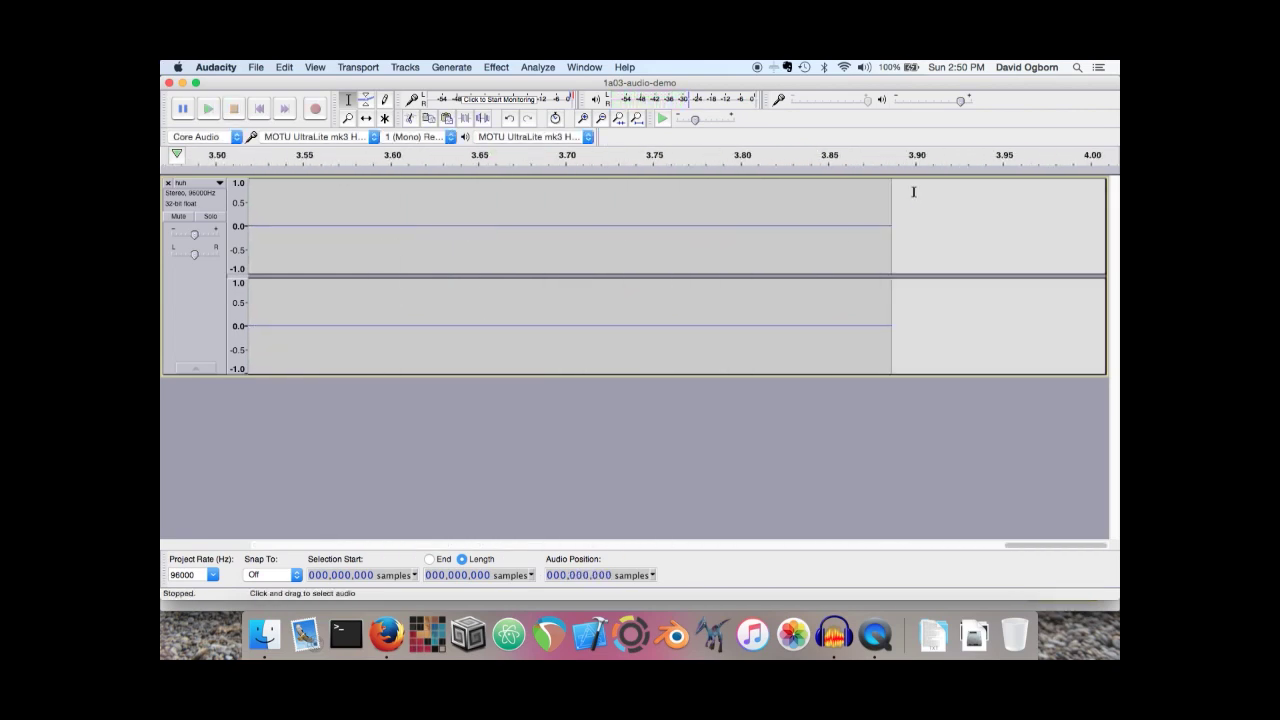
{"action": "left_click", "coordinate": [757, 67]}
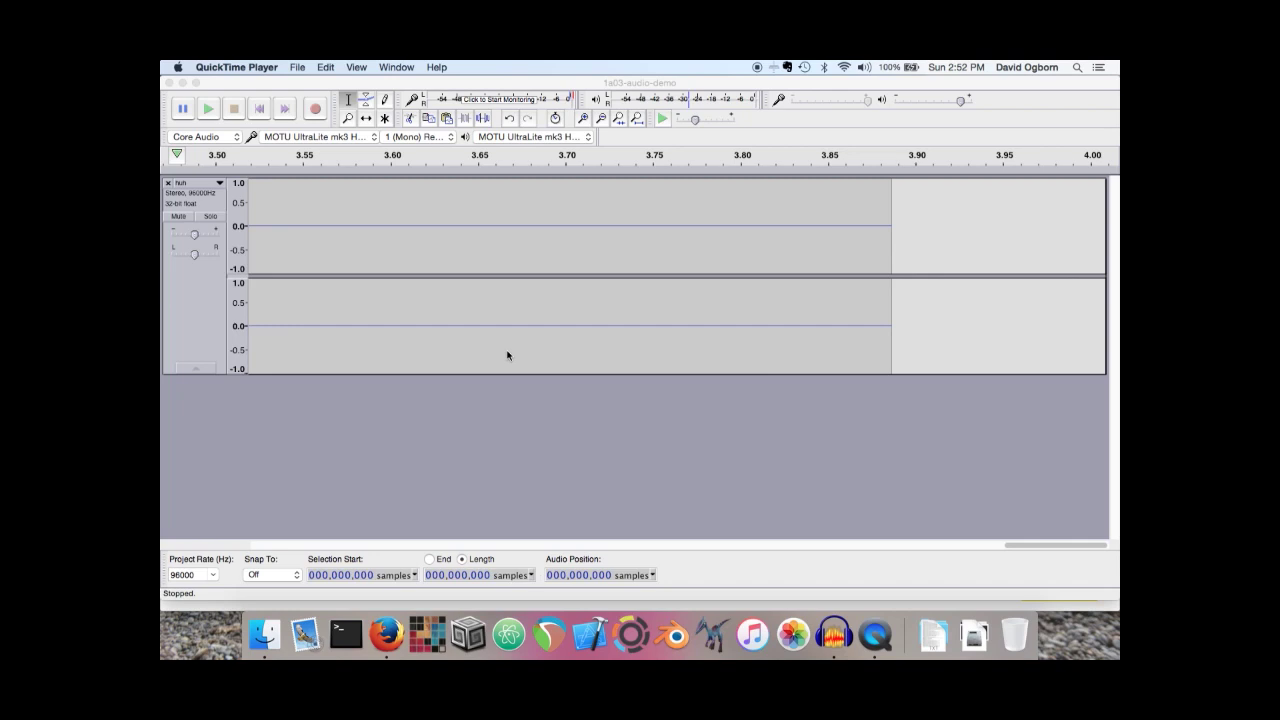
{"action": "left_click", "coordinate": [475, 418]}
{"action": "left_click", "coordinate": [496, 67]}
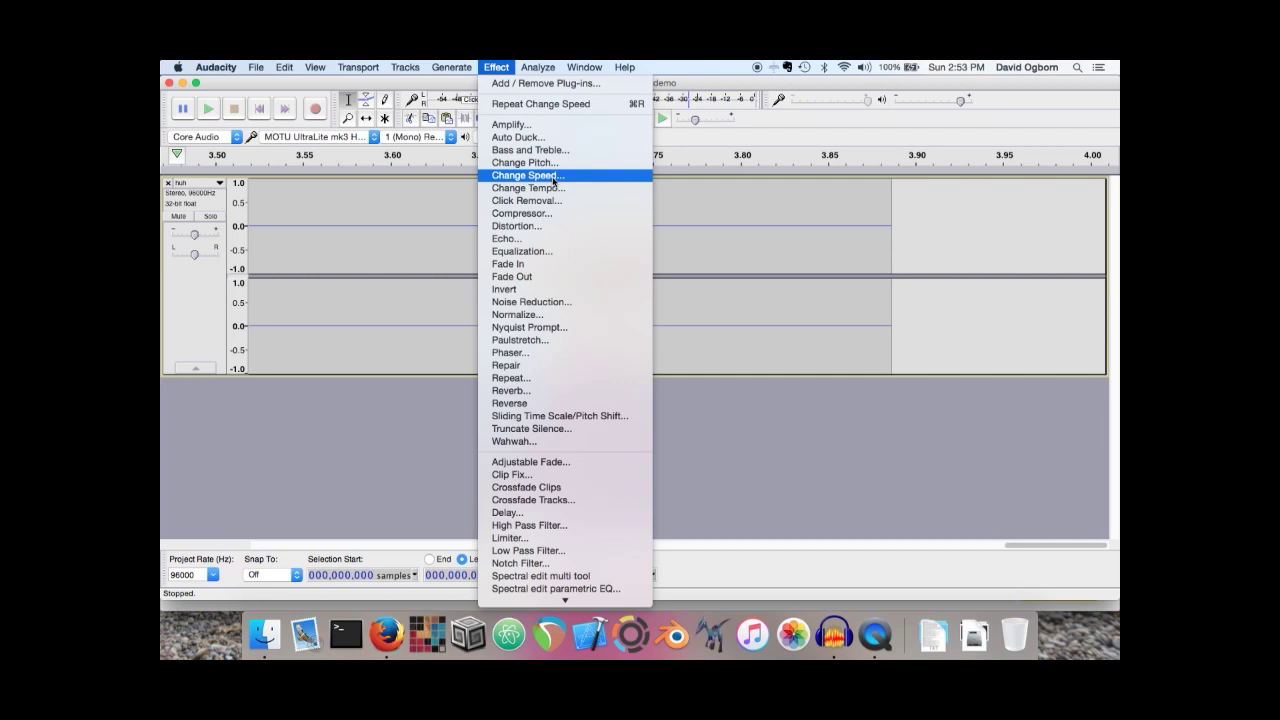
{"action": "key", "text": "Escape"}
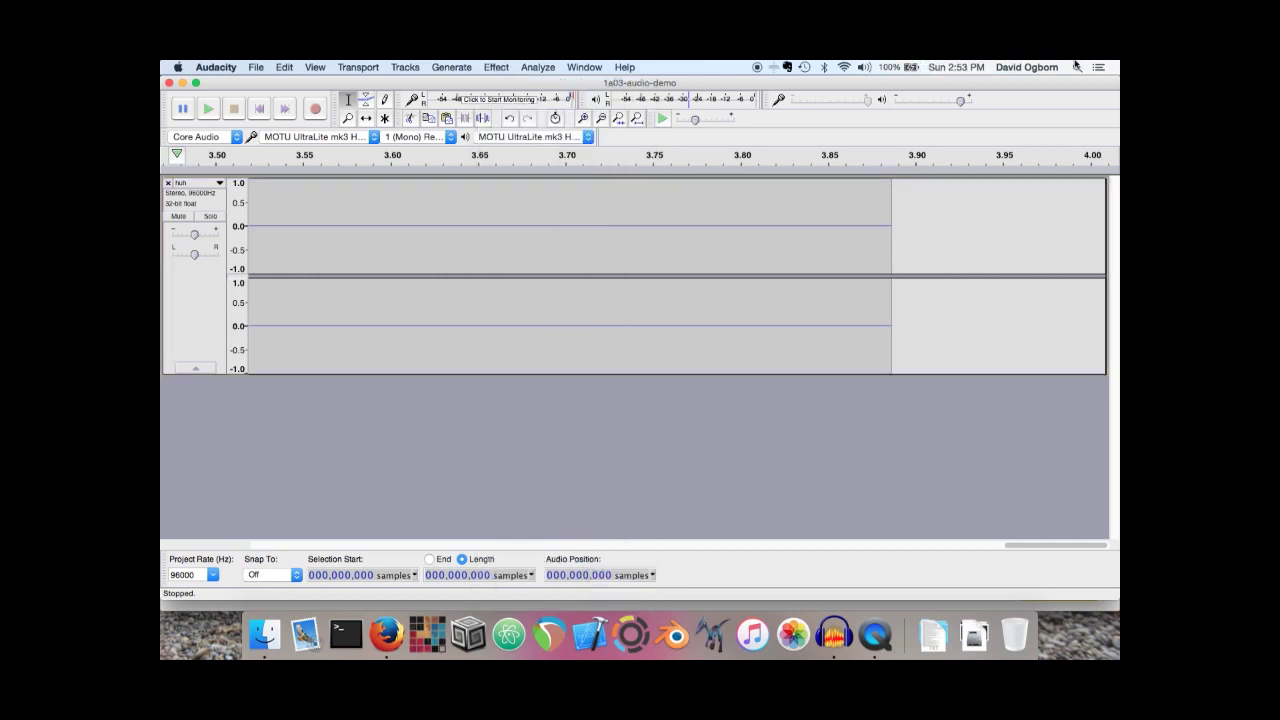
{"action": "left_click", "coordinate": [955, 67]}
{"action": "key", "text": "Escape"}
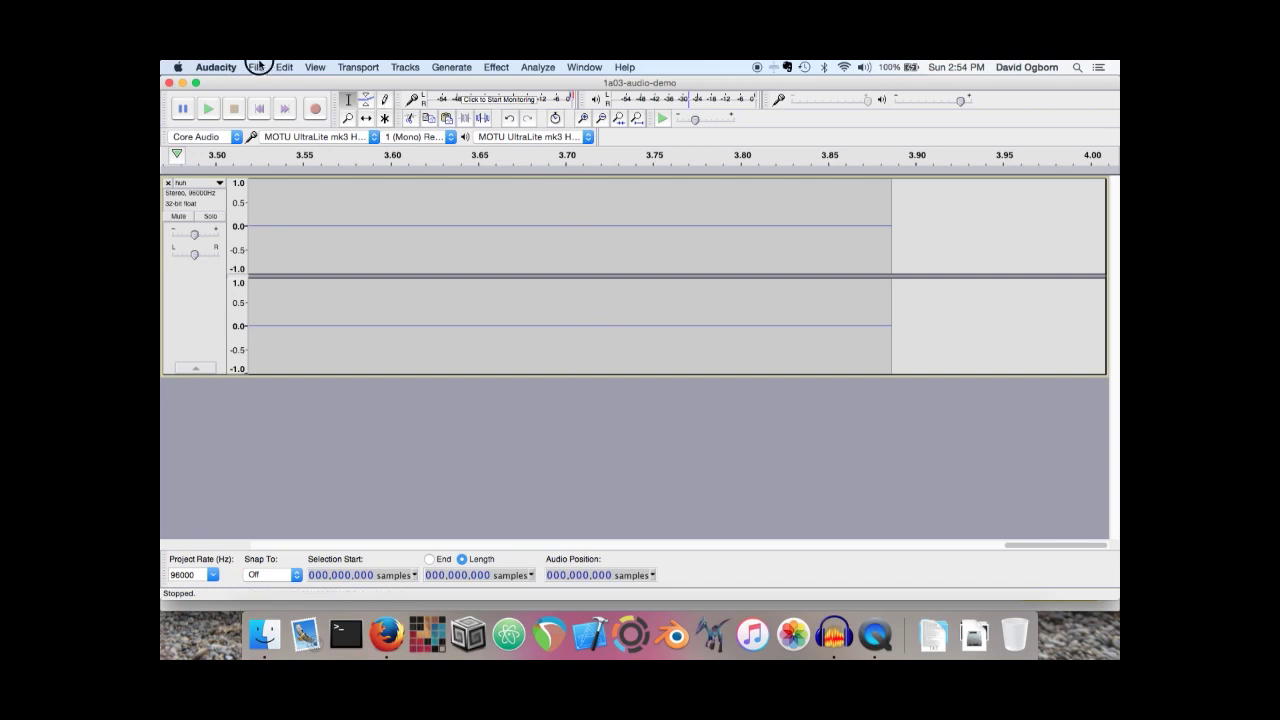
Start exporting the project's audio and open the list of available export file types
{"action": "left_click", "coordinate": [257, 67]}
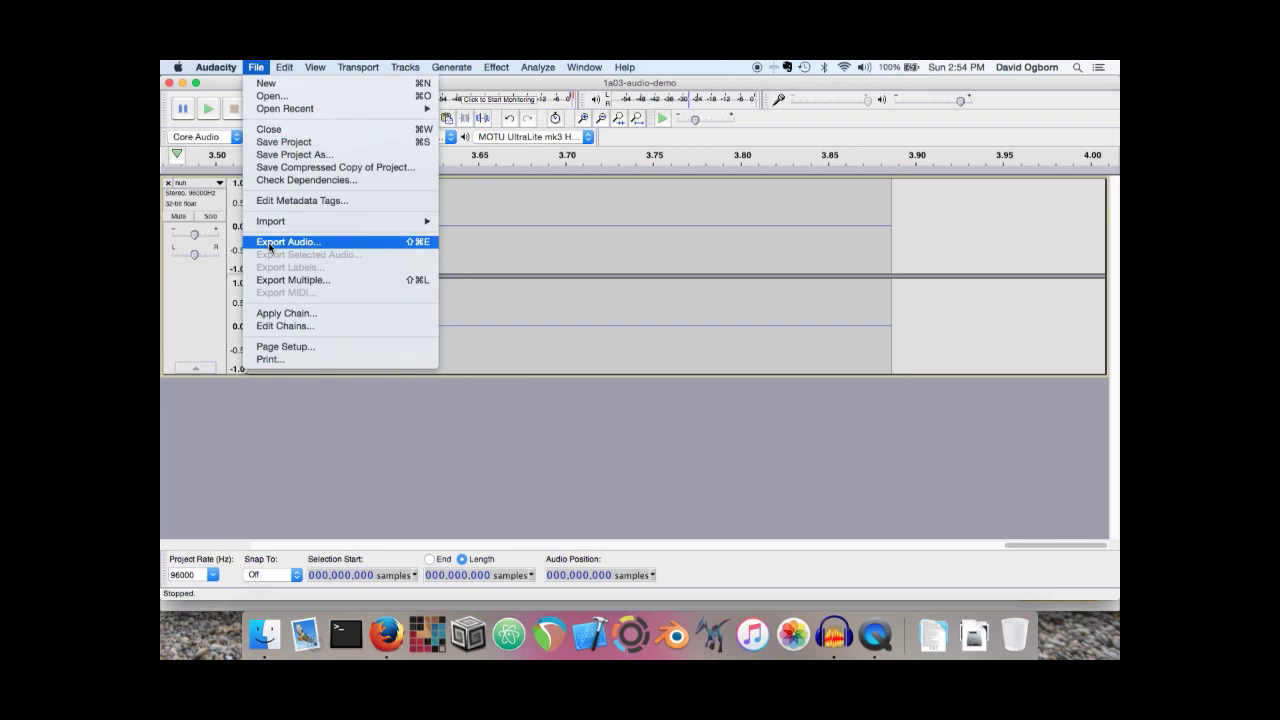
{"action": "left_click", "coordinate": [269, 243]}
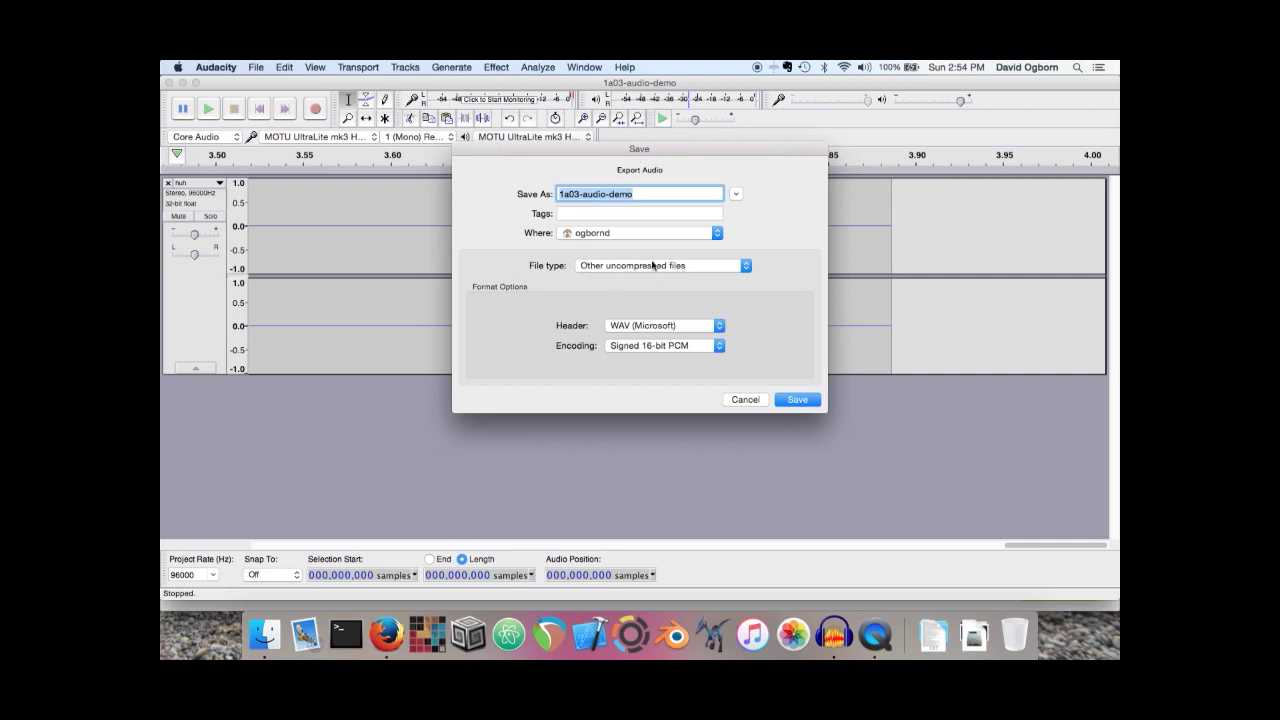
{"action": "left_click", "coordinate": [744, 265]}
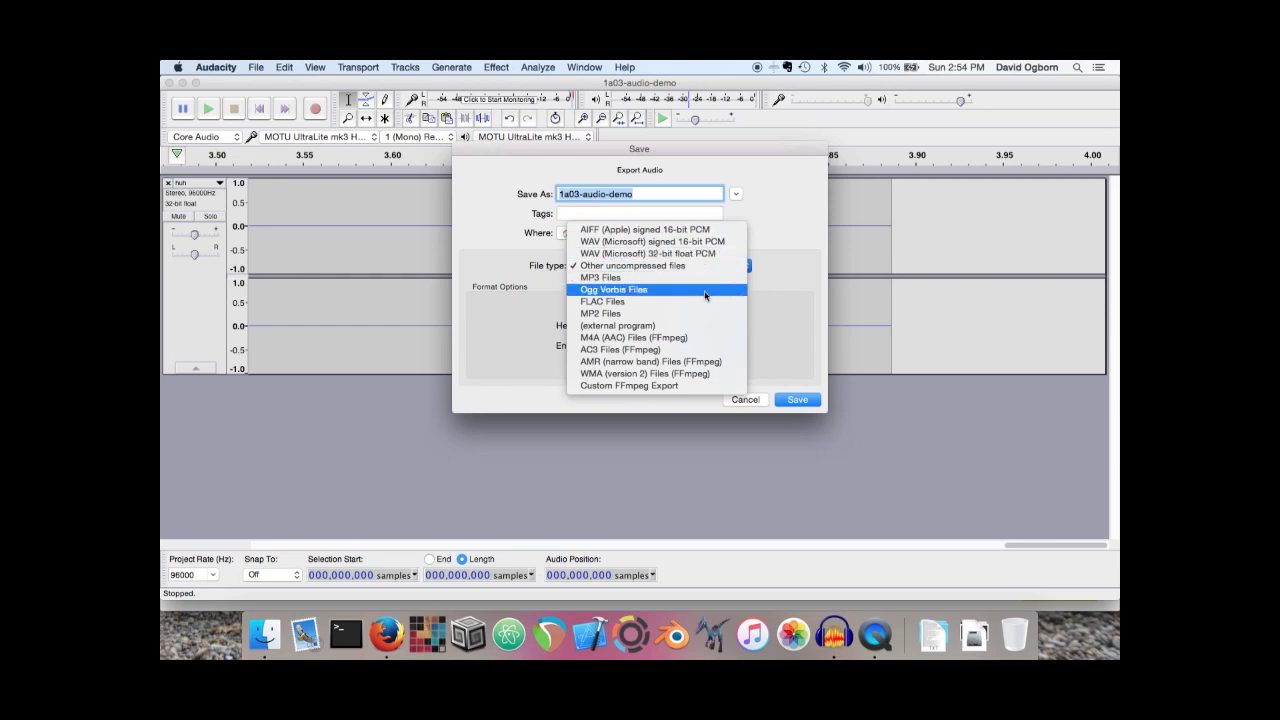